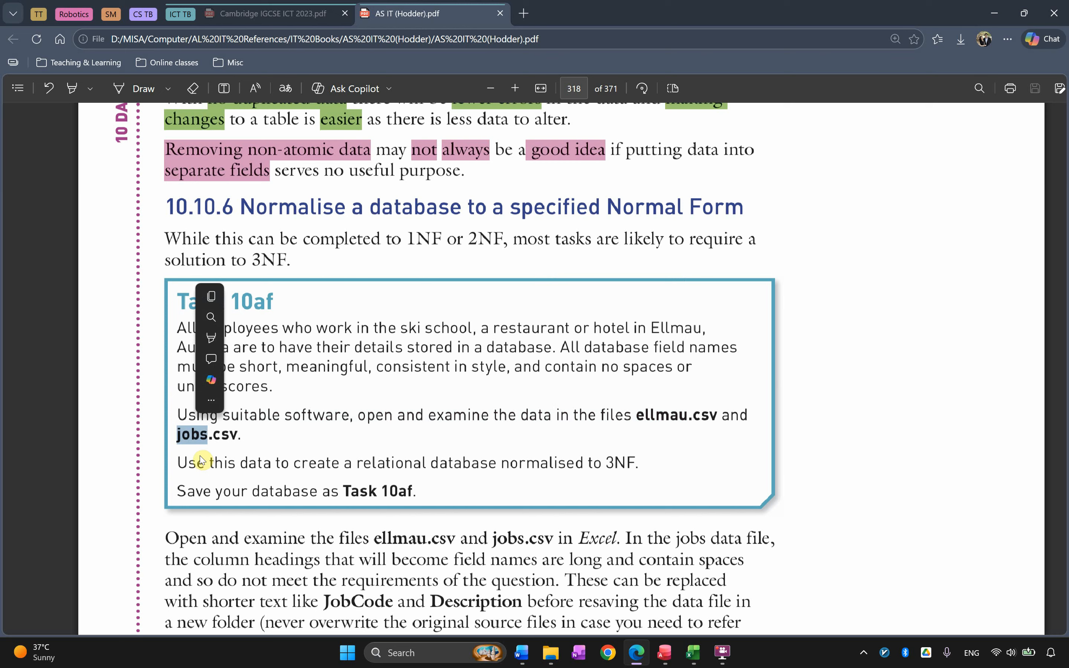
Review the Task 10af instructions on creating a 3NF relational database and the file name to save it under.
{"action": "left_click_drag", "start_coordinate": [196, 463], "coordinate": [636, 471]}
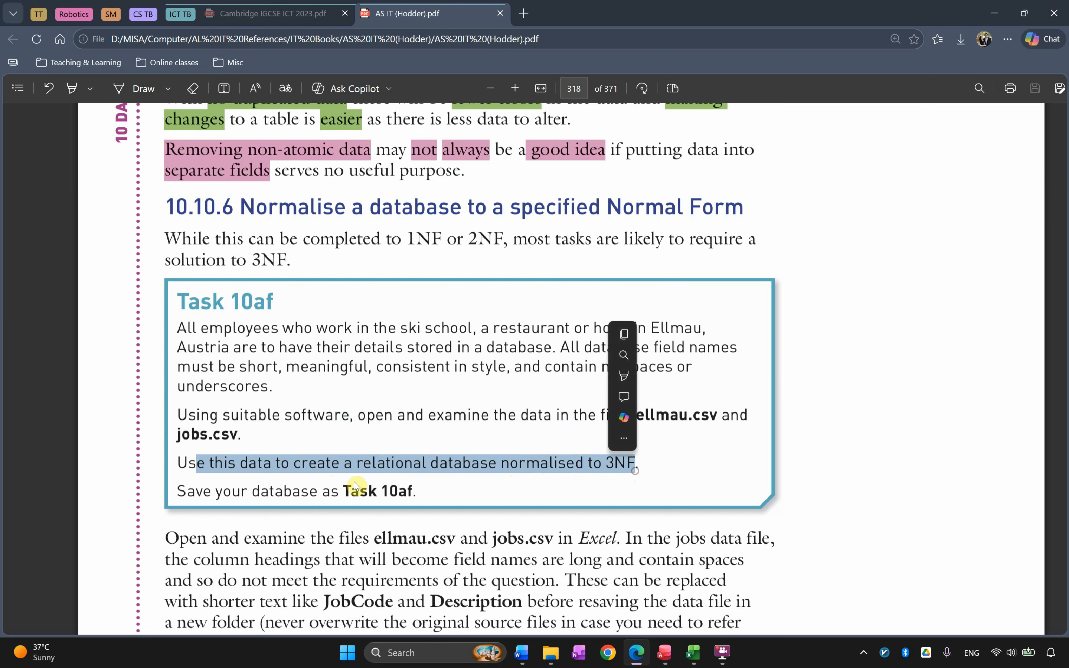
{"action": "left_click", "coordinate": [349, 495]}
{"action": "left_click_drag", "start_coordinate": [348, 495], "coordinate": [419, 499]}
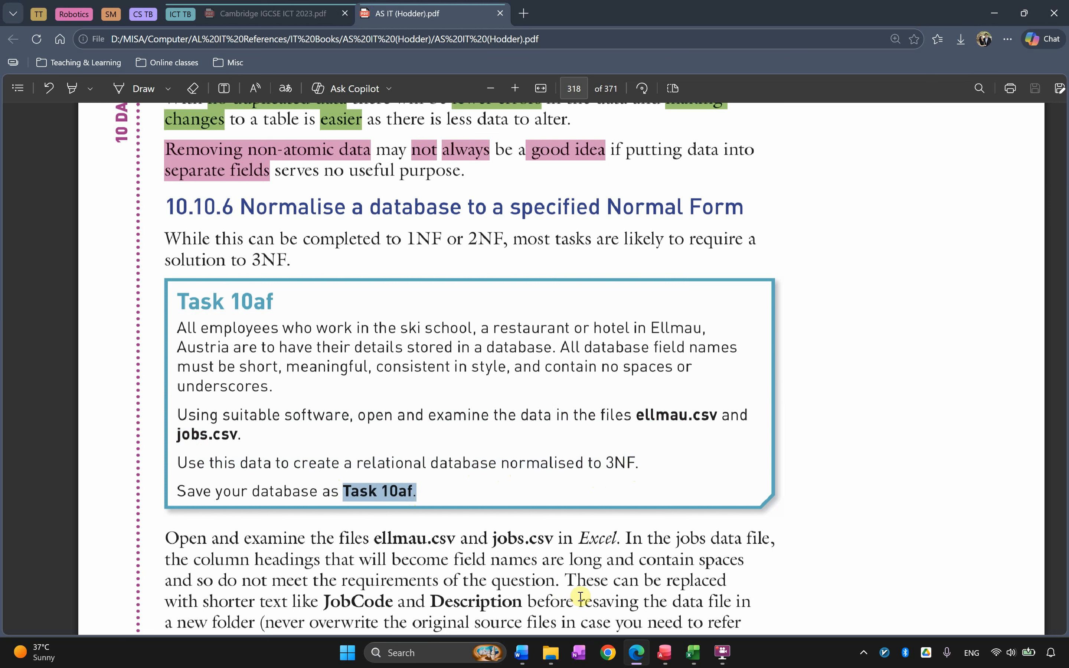
Switch to the Jobs.csv workbook in Excel and examine its job code and job description headings and records.
{"action": "left_click", "coordinate": [696, 657]}
{"action": "left_click", "coordinate": [658, 592]}
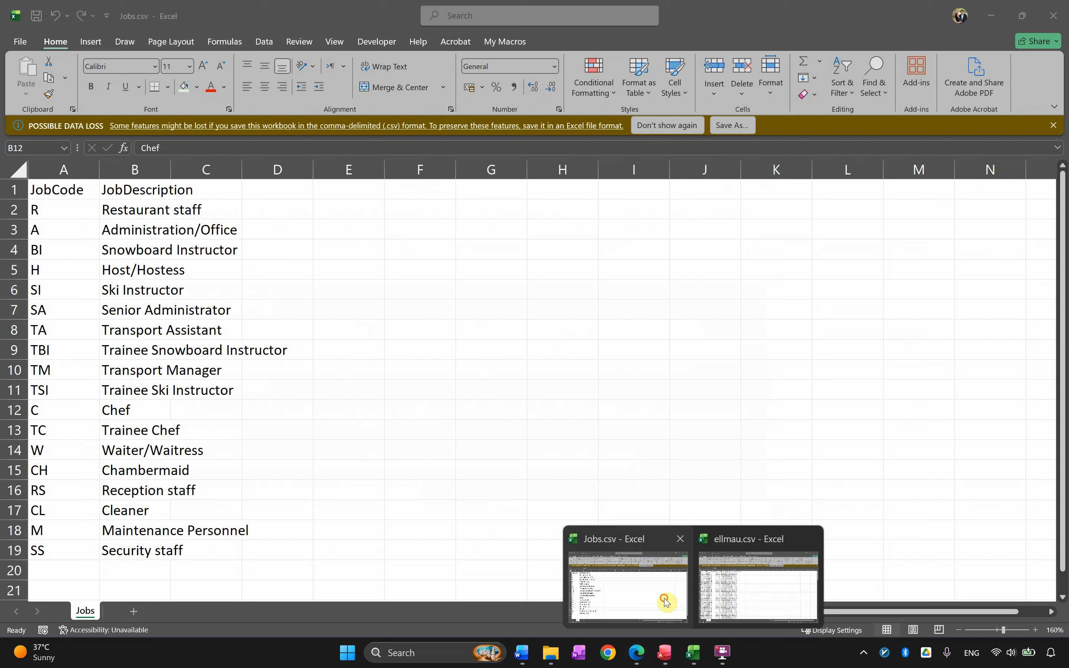
{"action": "left_click", "coordinate": [58, 170]}
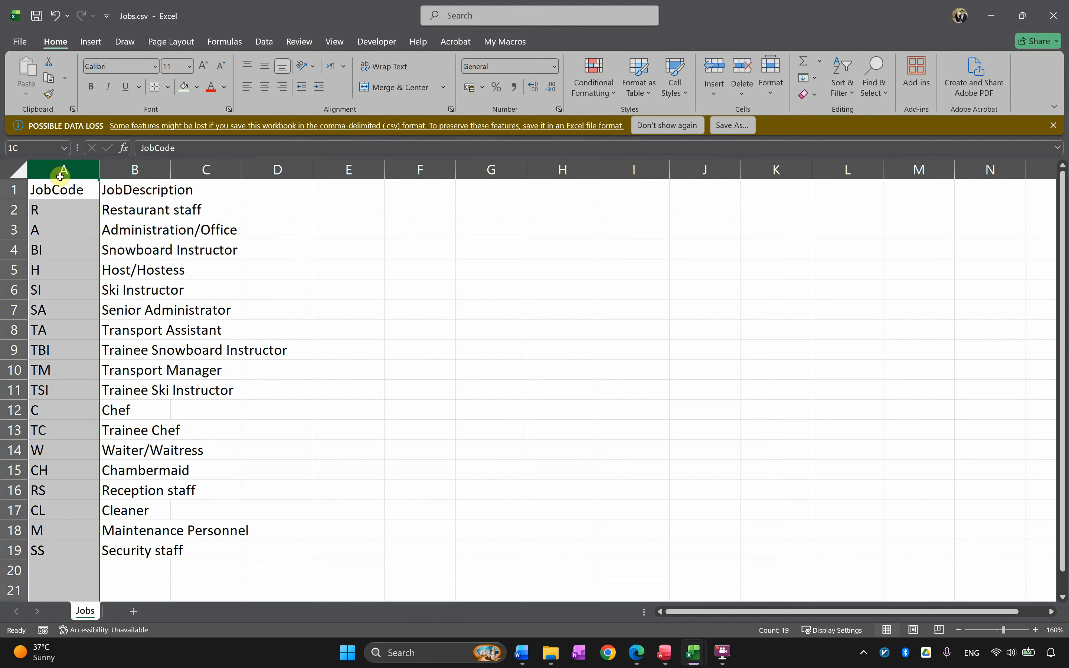
{"action": "mouse_move", "coordinate": [60, 189]}
{"action": "left_mouse_down"}
{"action": "mouse_move", "coordinate": [71, 271]}
{"action": "mouse_move", "coordinate": [159, 568]}
{"action": "mouse_move", "coordinate": [151, 553]}
{"action": "left_mouse_up"}
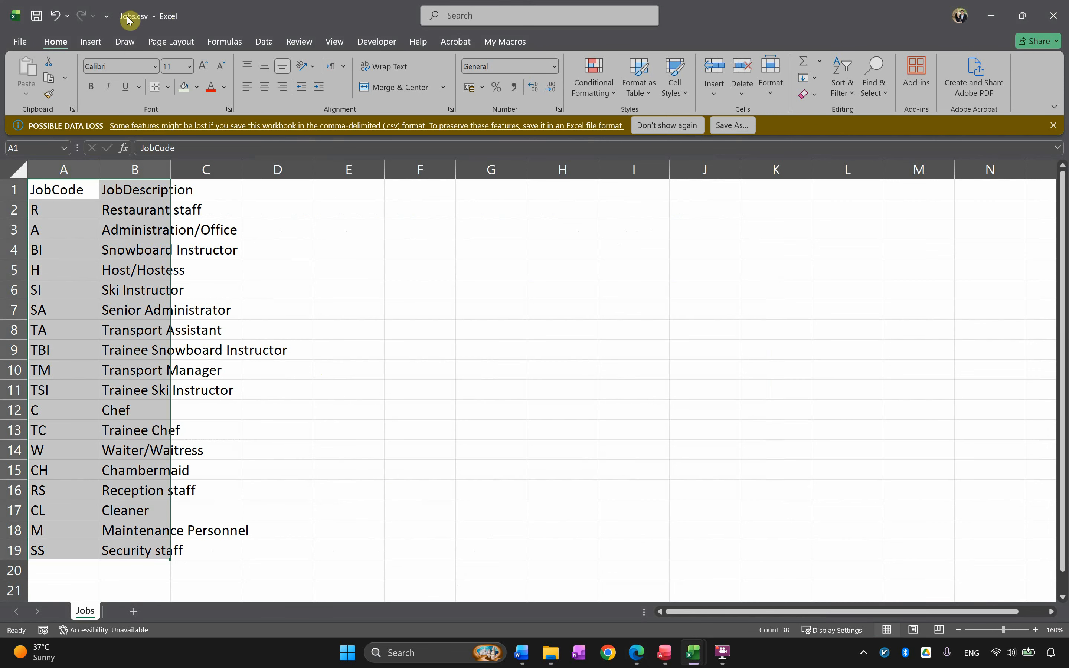
{"action": "left_click_drag", "start_coordinate": [63, 197], "coordinate": [152, 552]}
{"action": "left_click", "coordinate": [66, 187]}
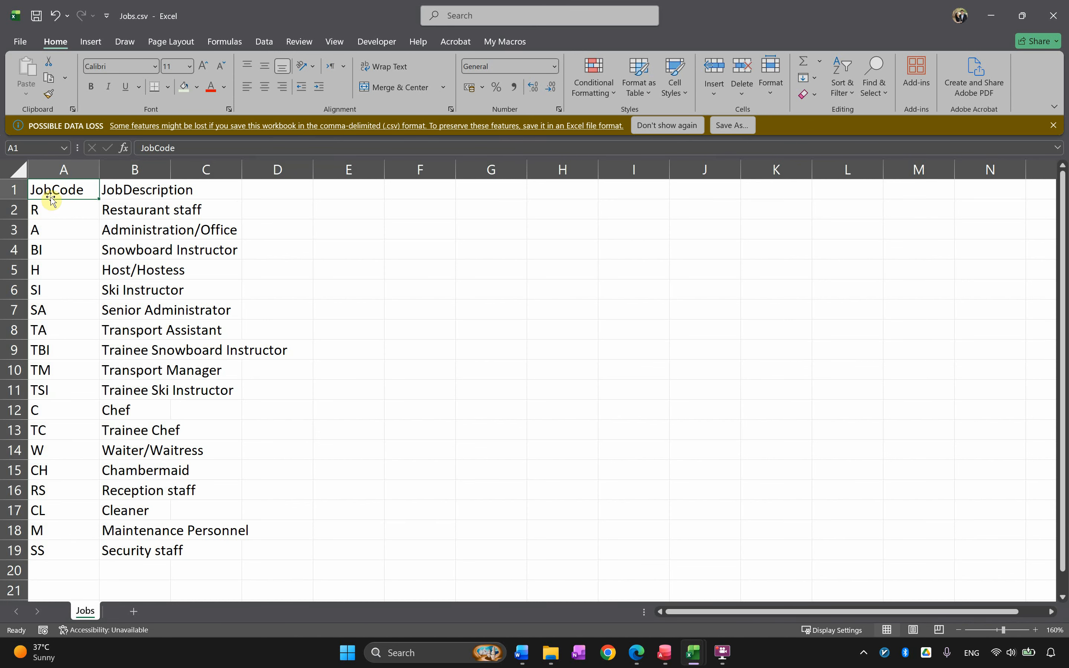
{"action": "left_click", "coordinate": [116, 193]}
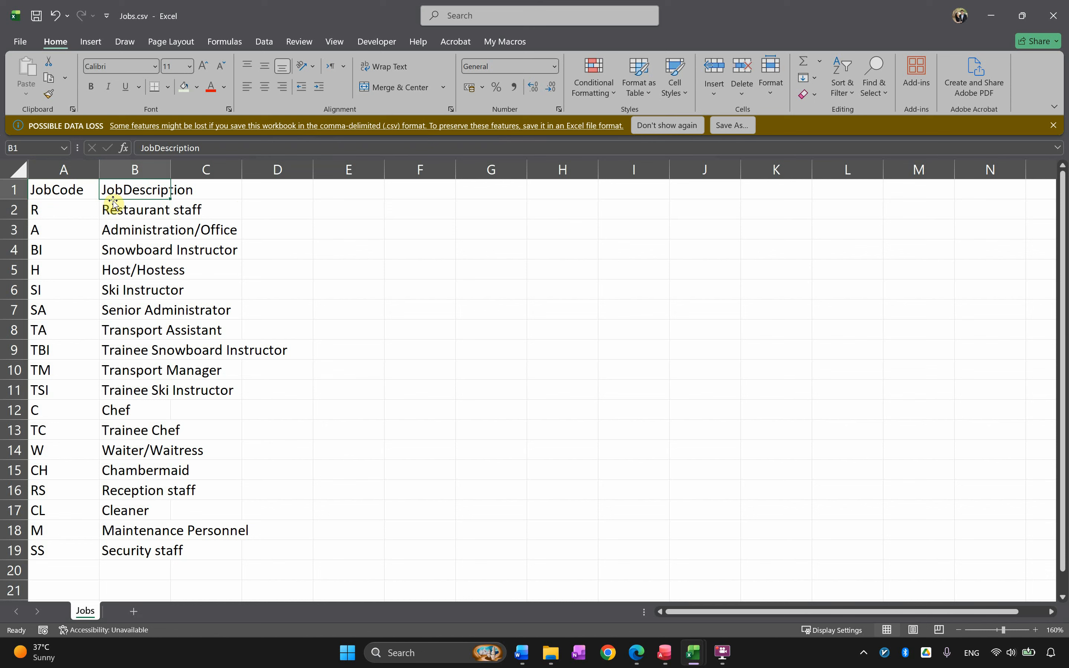
{"action": "double_click", "coordinate": [109, 192]}
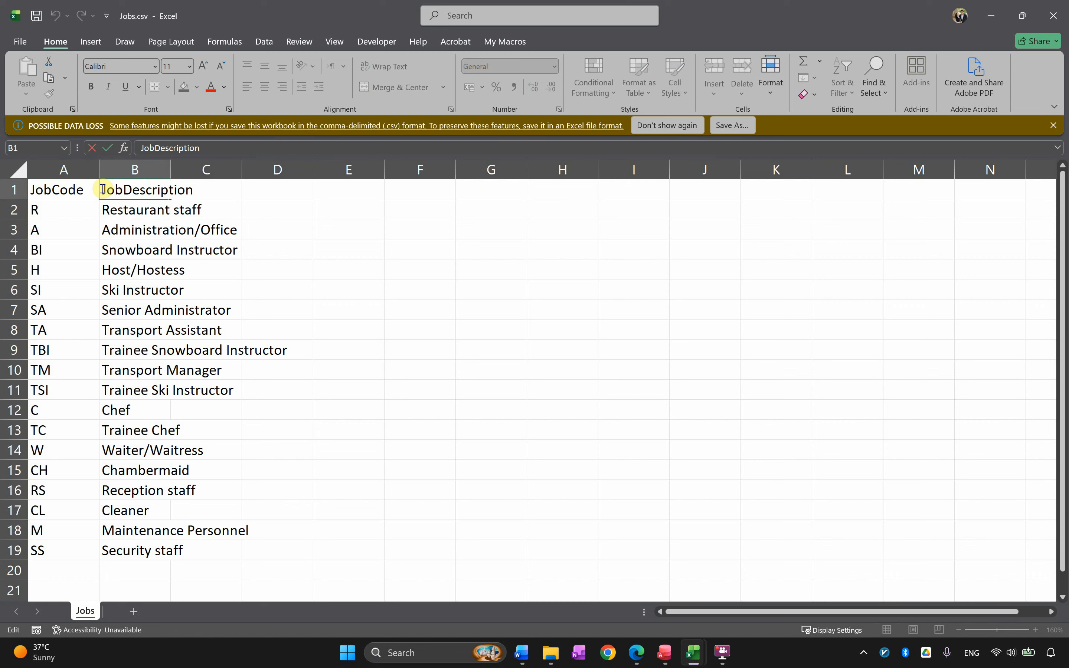
{"action": "left_click", "coordinate": [116, 214]}
{"action": "left_click", "coordinate": [114, 231]}
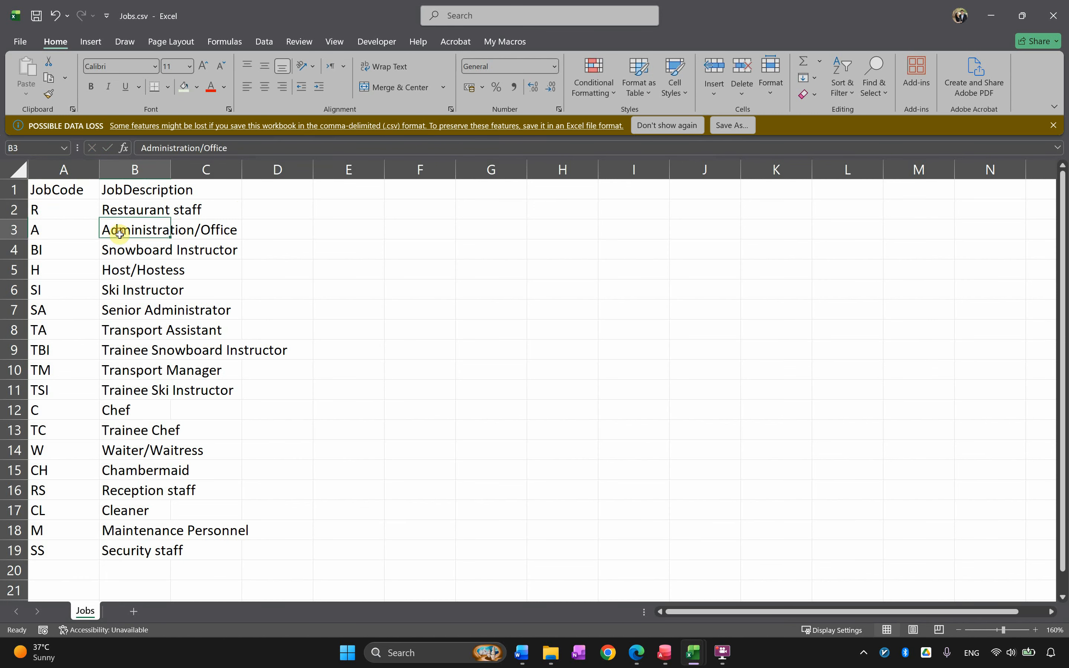
{"action": "left_click", "coordinate": [123, 253]}
{"action": "left_click", "coordinate": [117, 271]}
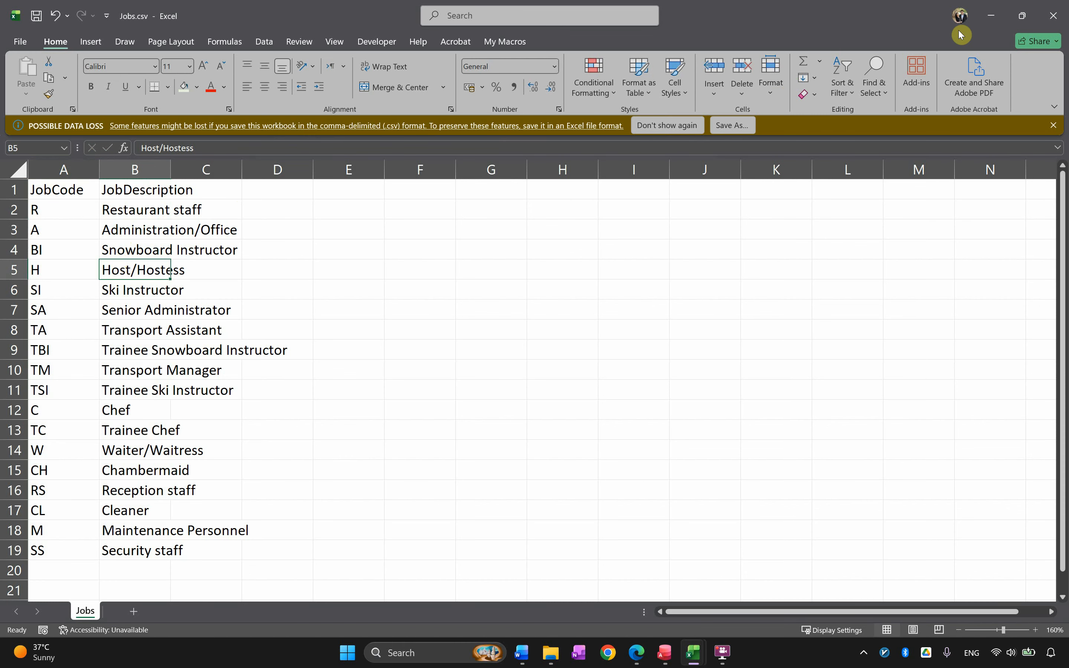
Switch to the ellmau.csv workbook and auto-fit the width of all its columns.
{"action": "left_click", "coordinate": [990, 21]}
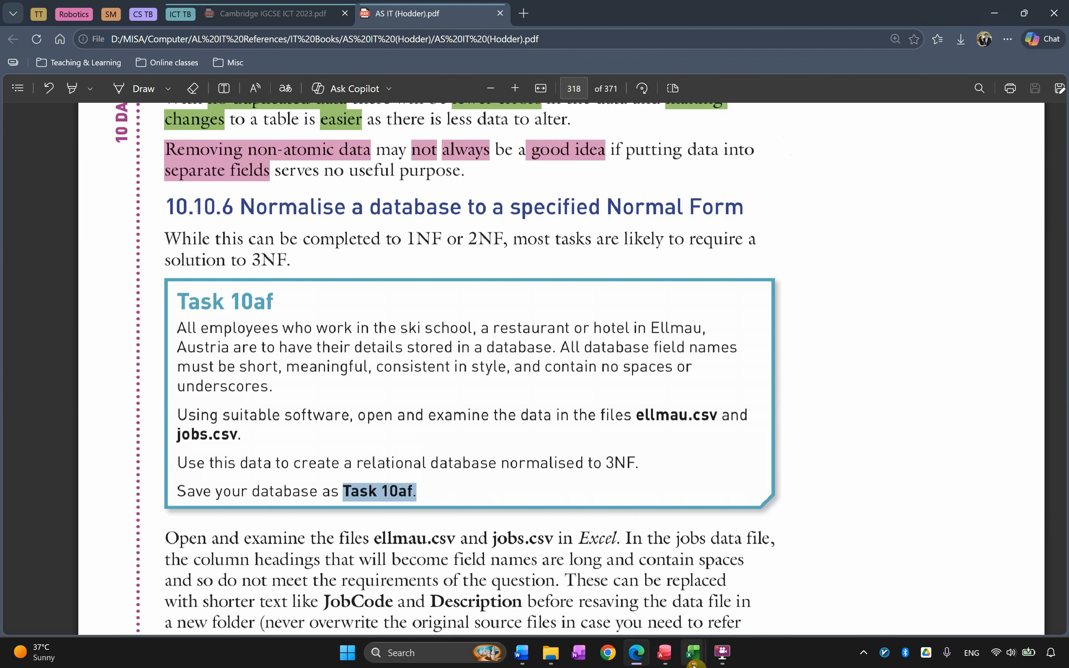
{"action": "mouse_move", "coordinate": [693, 653]}
{"action": "left_click", "coordinate": [738, 581]}
{"action": "left_click", "coordinate": [11, 166]}
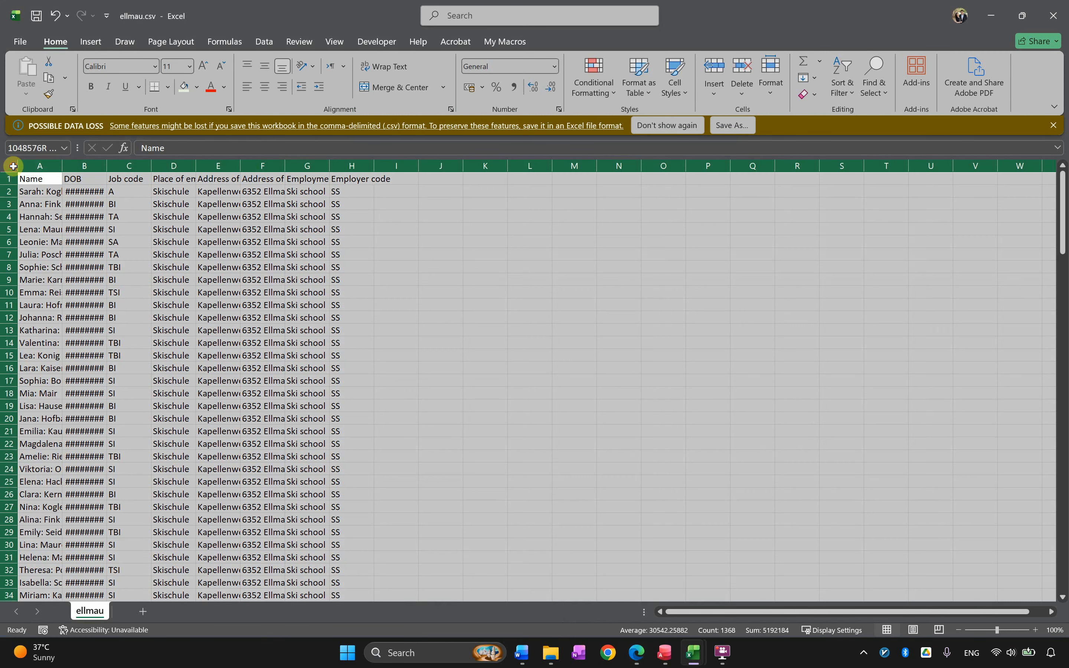
{"action": "double_click", "coordinate": [55, 167]}
{"action": "left_click", "coordinate": [486, 379]}
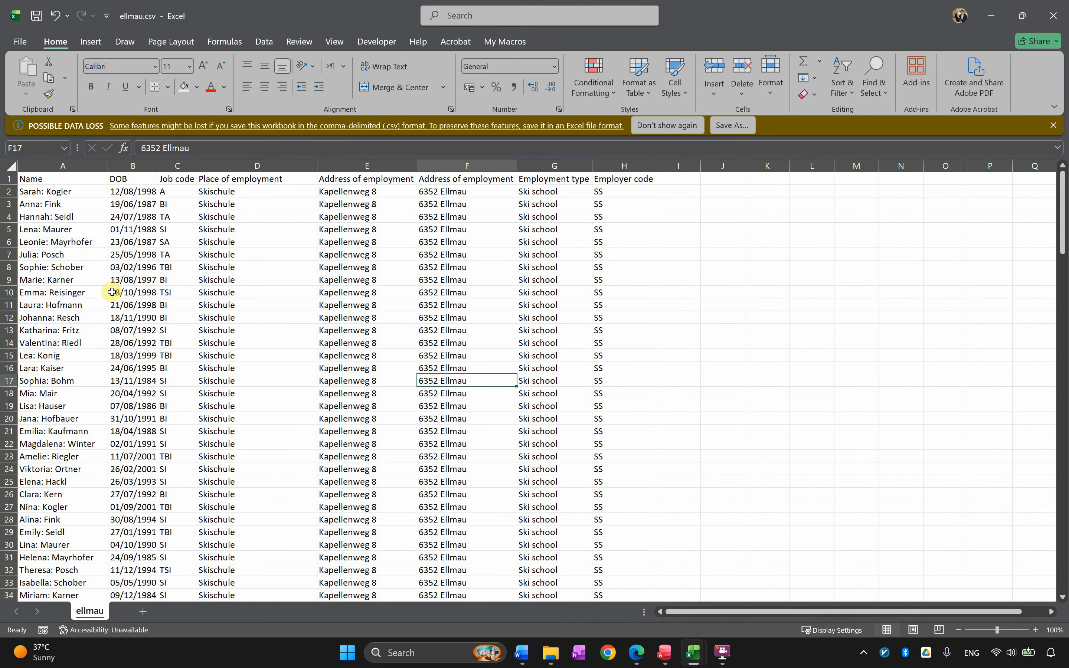
Examine the ellmau.csv fields for name, date of birth, job code, place and address of employment, employment type and employer code.
{"action": "scroll", "coordinate": [93, 315], "scroll_direction": "up", "scroll_amount": 1, "text": "ctrl"}
{"action": "scroll", "coordinate": [332, 261], "scroll_direction": "up", "scroll_amount": 1}
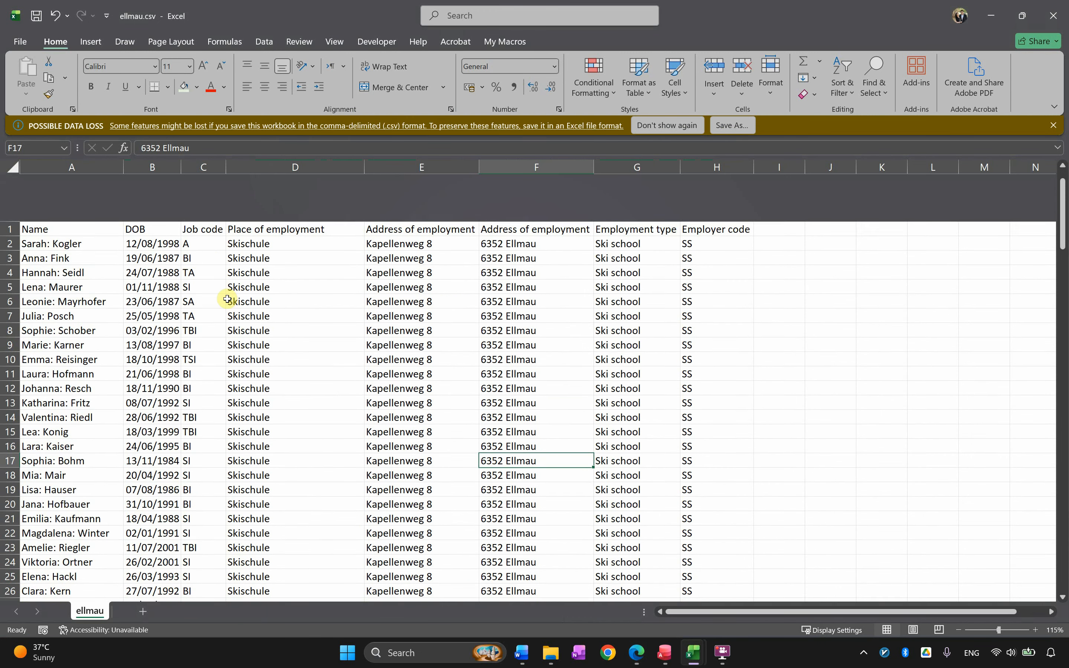
{"action": "scroll", "coordinate": [172, 339], "scroll_direction": "up", "scroll_amount": 3}
{"action": "left_click", "coordinate": [140, 380]}
{"action": "left_click", "coordinate": [112, 370]}
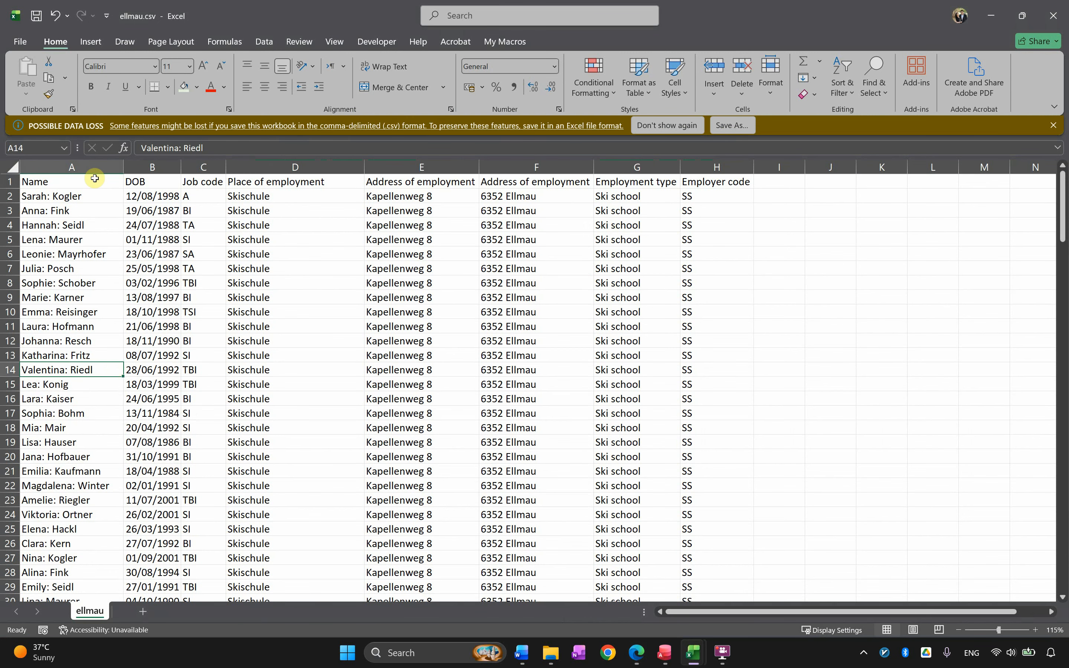
{"action": "left_click", "coordinate": [75, 179]}
{"action": "left_click", "coordinate": [75, 198]}
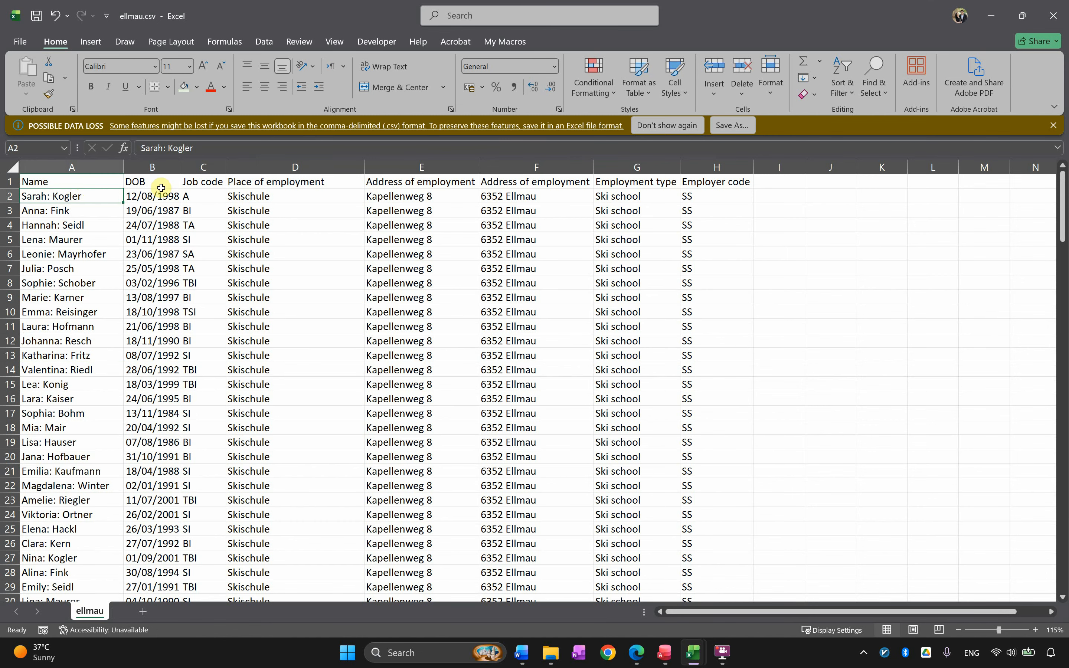
{"action": "left_click_drag", "start_coordinate": [143, 182], "coordinate": [148, 254]}
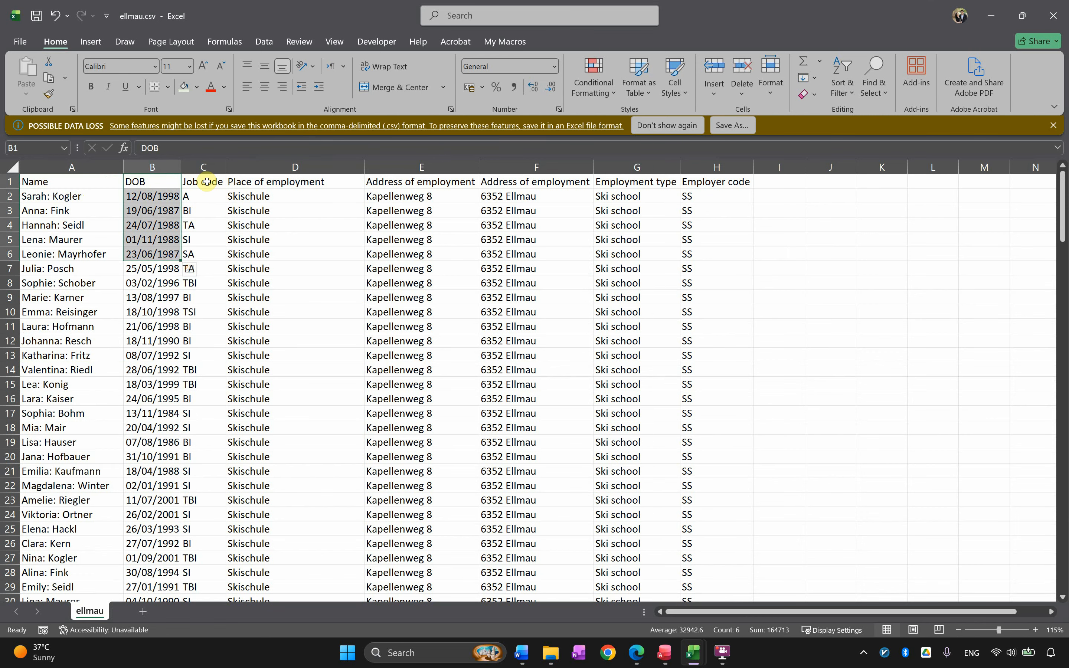
{"action": "left_click_drag", "start_coordinate": [206, 181], "coordinate": [210, 241]}
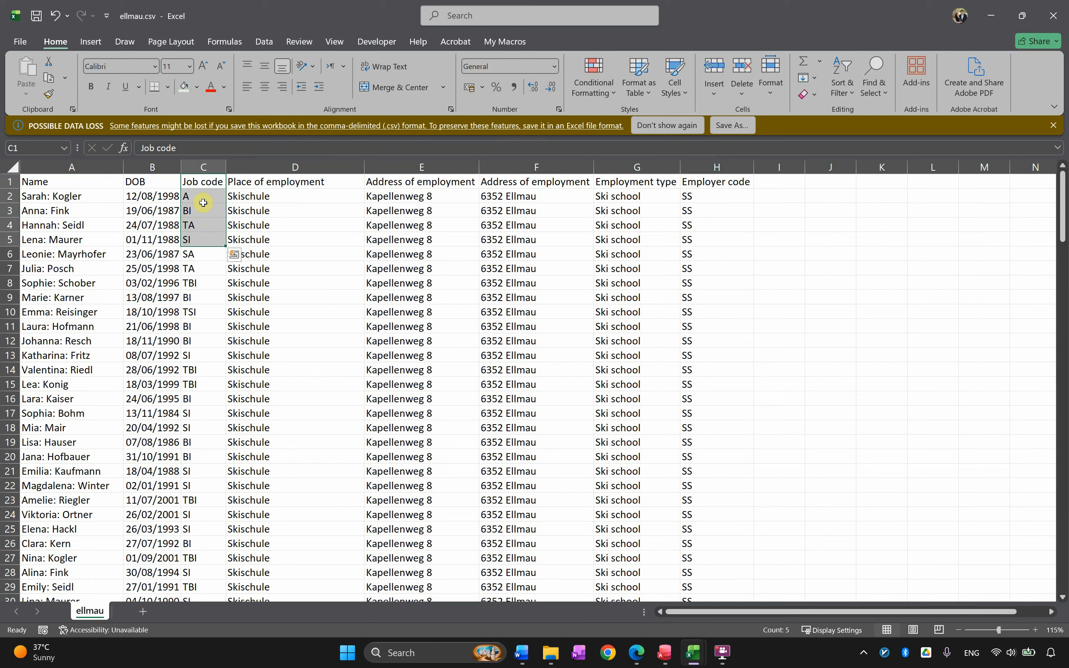
{"action": "left_click_drag", "start_coordinate": [291, 181], "coordinate": [434, 251]}
{"action": "left_click_drag", "start_coordinate": [202, 181], "coordinate": [75, 254]}
{"action": "left_click_drag", "start_coordinate": [313, 185], "coordinate": [603, 239]}
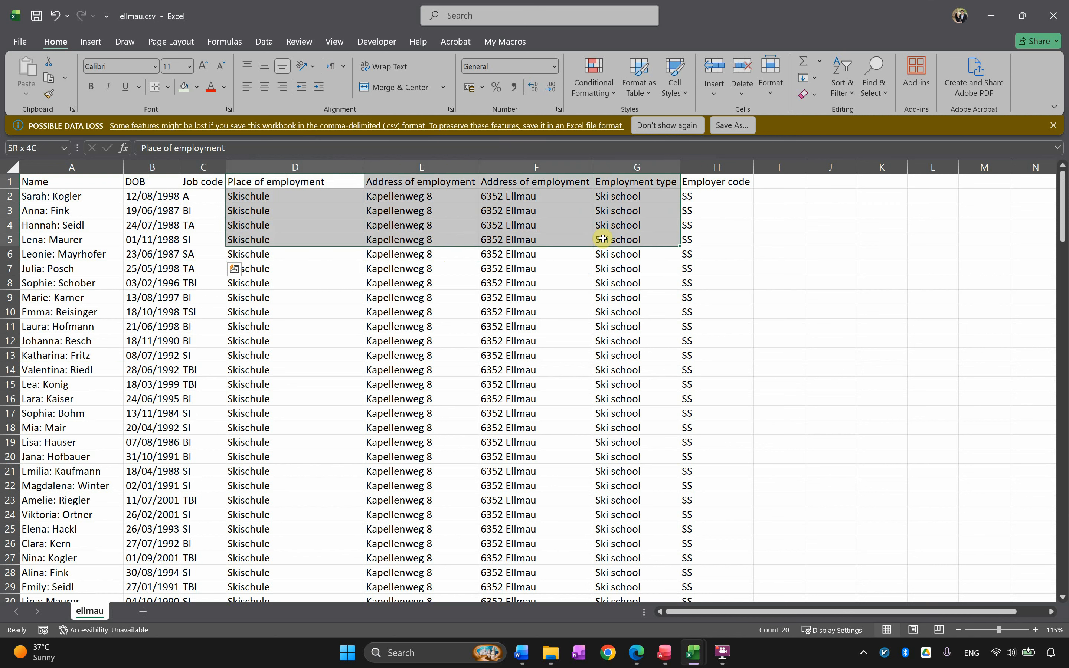
{"action": "left_click_drag", "start_coordinate": [691, 183], "coordinate": [684, 229]}
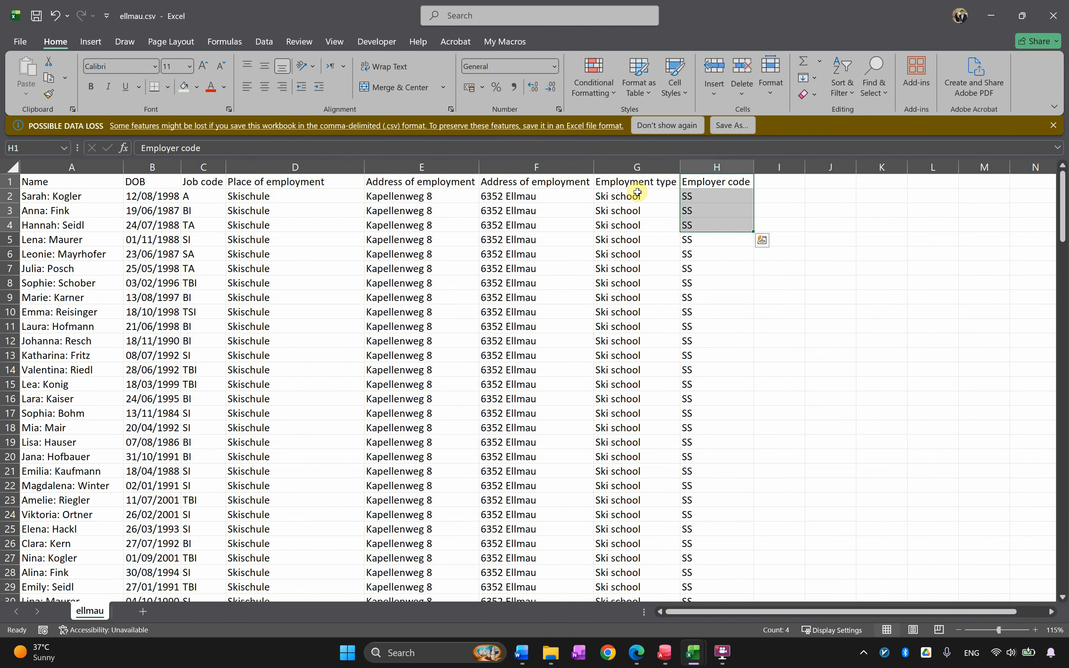
{"action": "left_click", "coordinate": [286, 246]}
{"action": "left_click", "coordinate": [62, 183]}
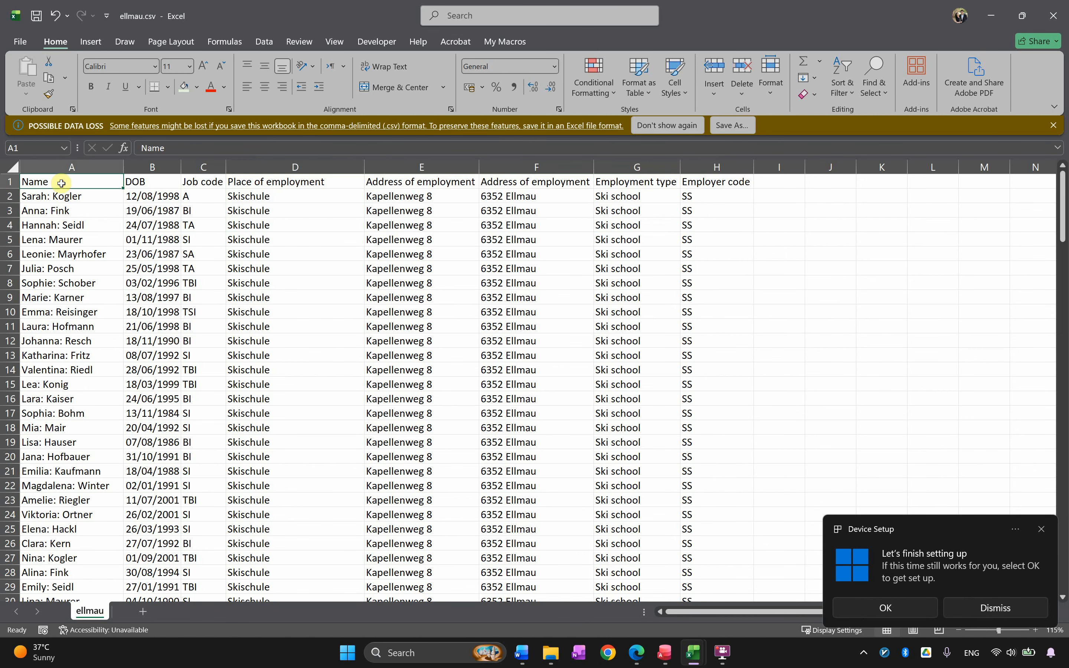
Insert two blank columns before the Name column.
{"action": "left_click", "coordinate": [80, 168]}
{"action": "right_click", "coordinate": [87, 169]}
{"action": "left_click", "coordinate": [132, 300]}
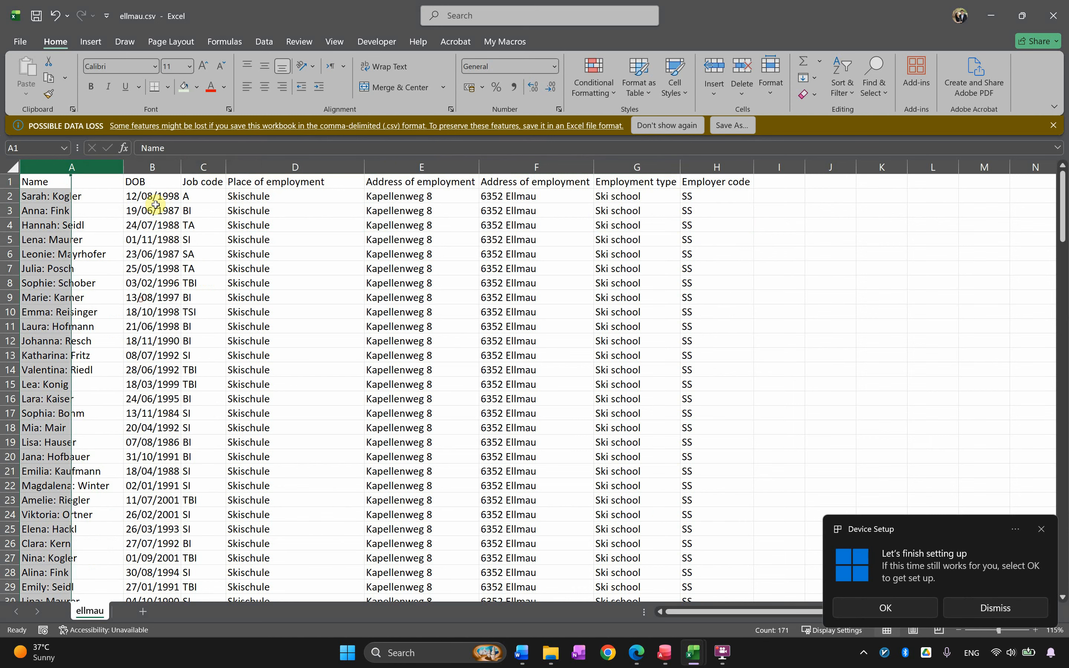
{"action": "right_click", "coordinate": [144, 171]}
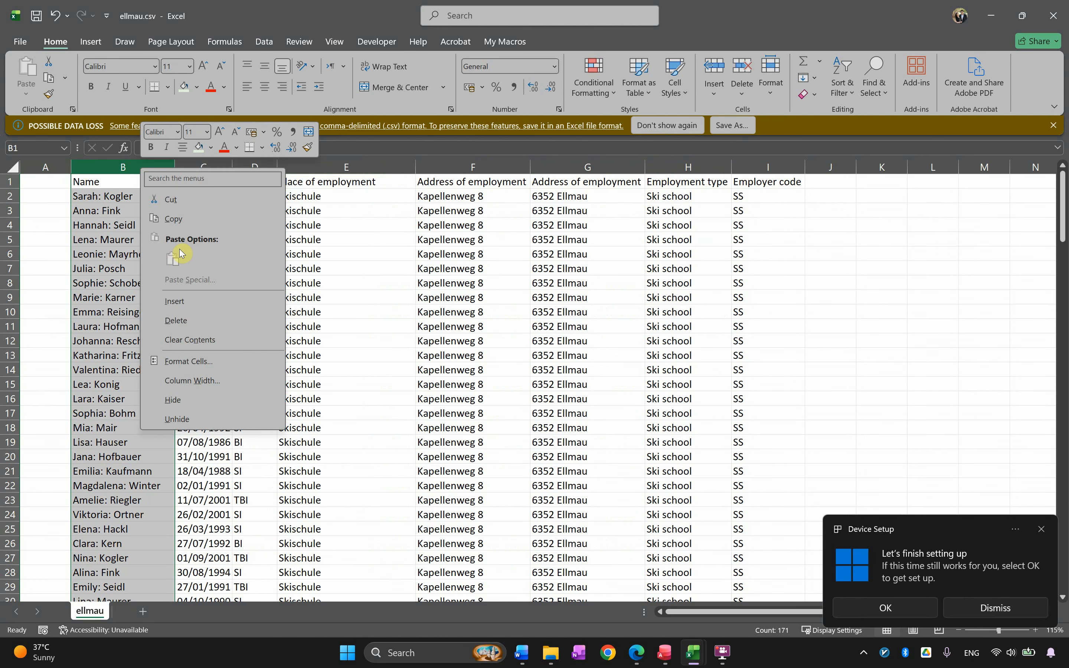
{"action": "left_click", "coordinate": [191, 309]}
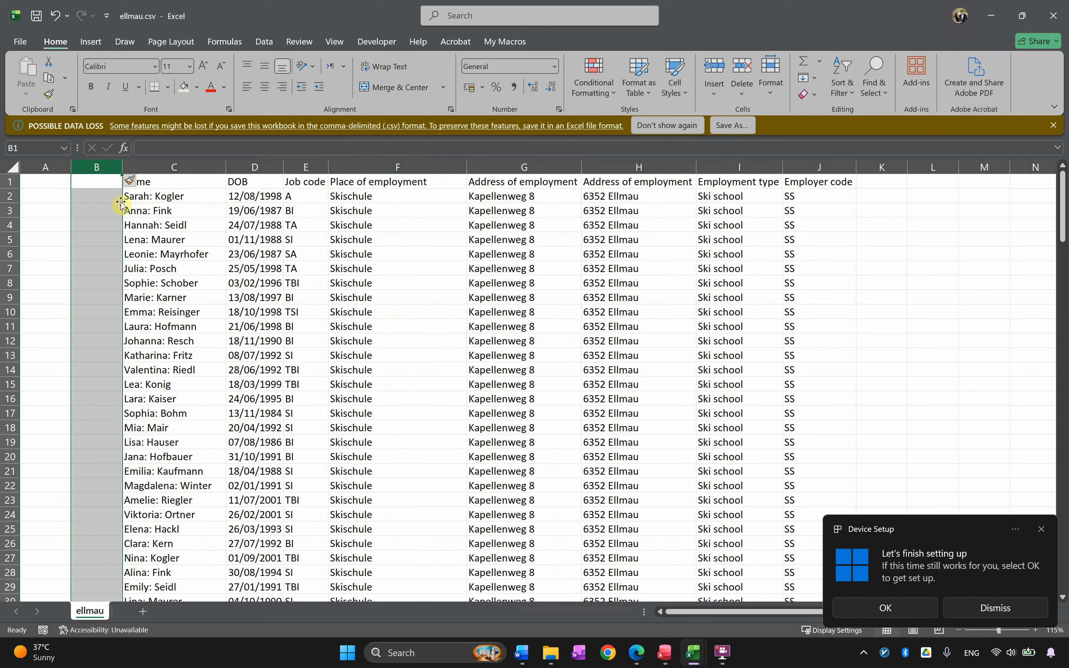
Head the two blank columns FirstName in A1 and LastName in B1.
{"action": "left_click_drag", "start_coordinate": [96, 198], "coordinate": [54, 201]}
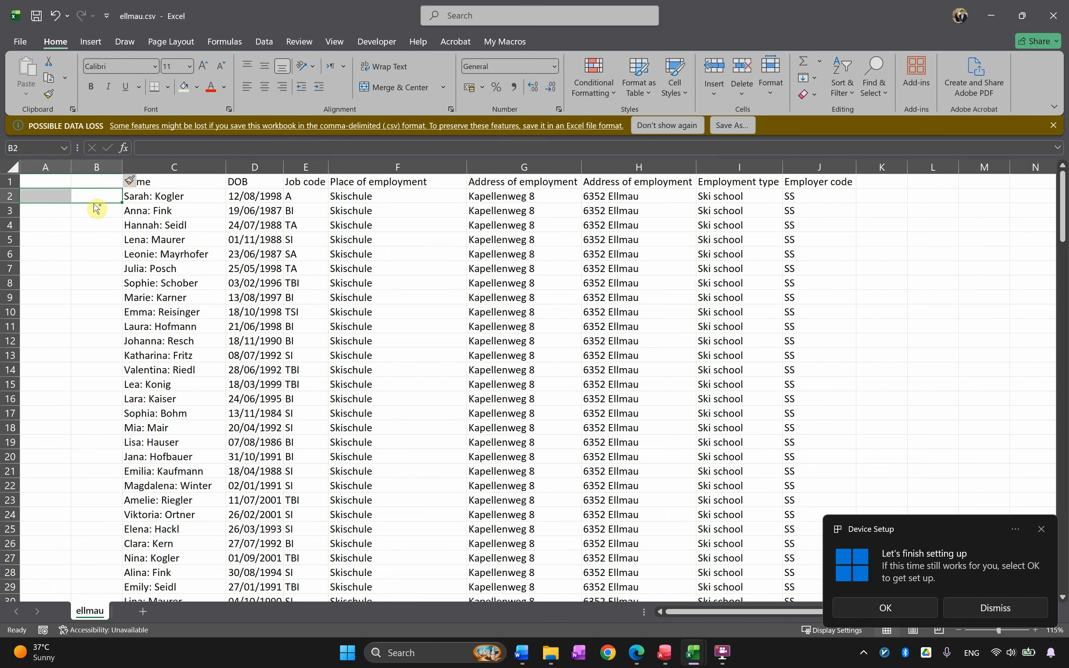
{"action": "scroll", "coordinate": [104, 204], "scroll_direction": "up", "scroll_amount": 5}
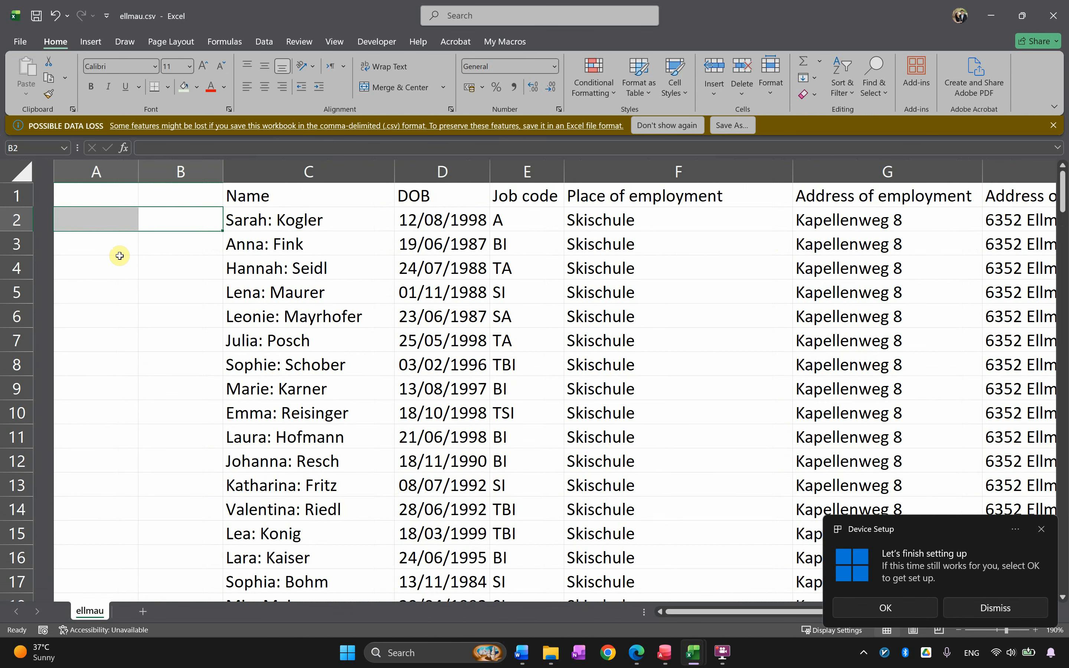
{"action": "left_click", "coordinate": [90, 220]}
{"action": "left_click", "coordinate": [71, 199]}
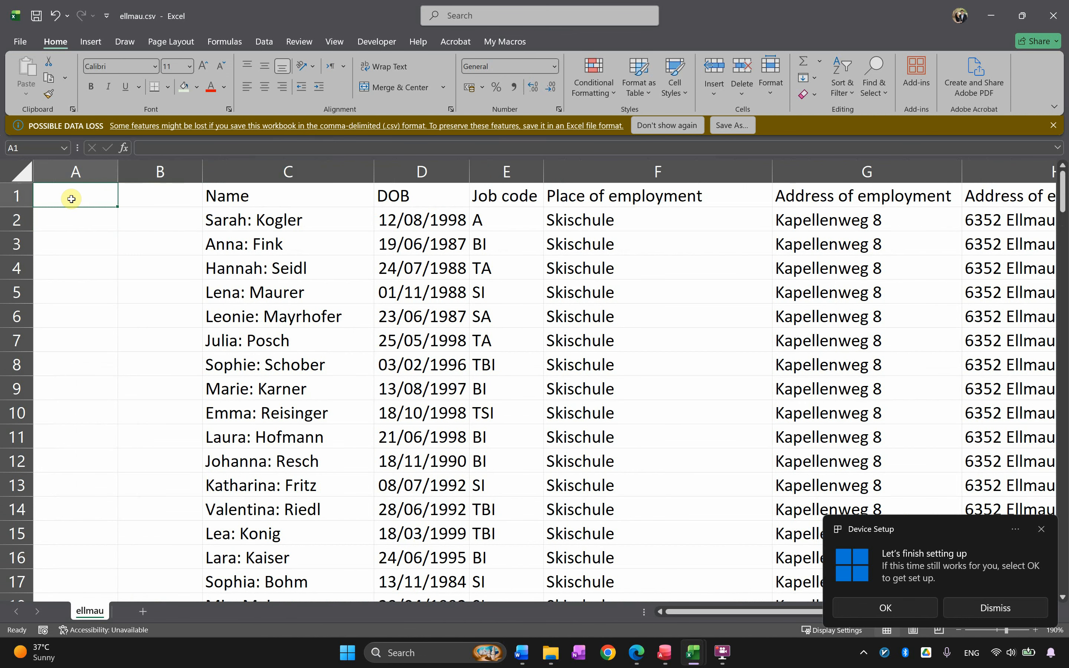
{"action": "type", "text": "First"}
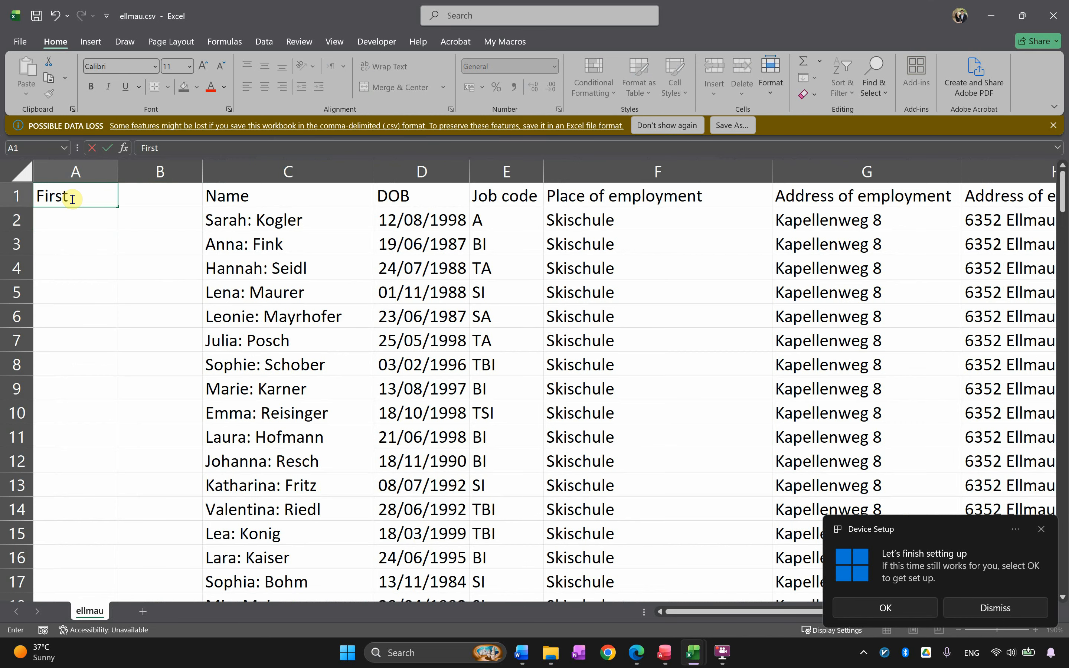
{"action": "type", "text": "Name"}
{"action": "key", "text": "Tab"}
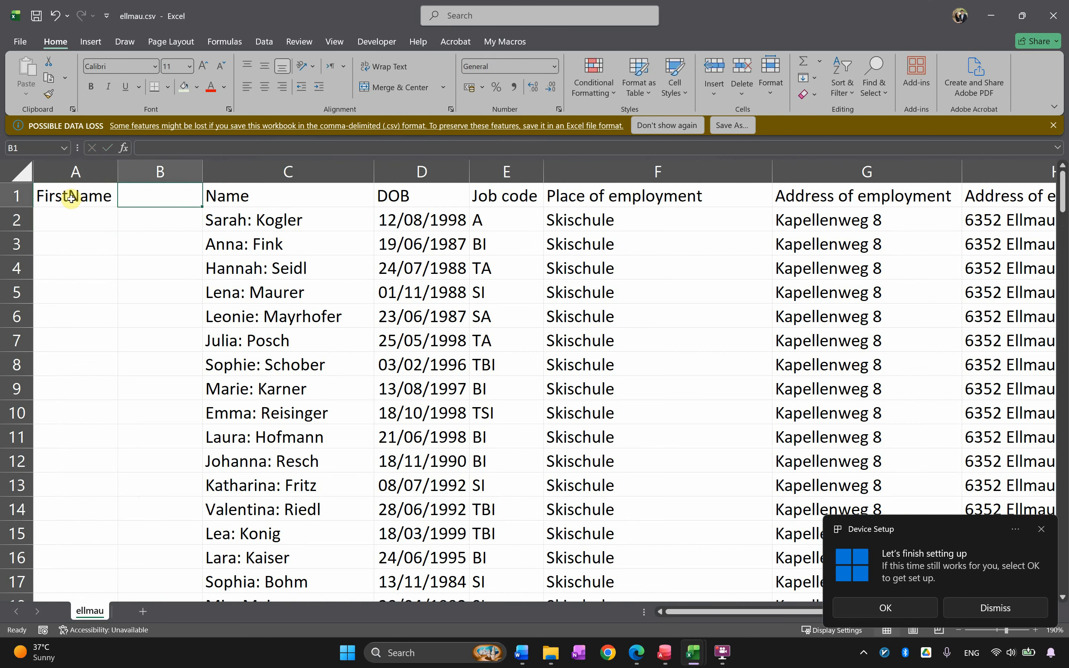
{"action": "type", "text": "LastName"}
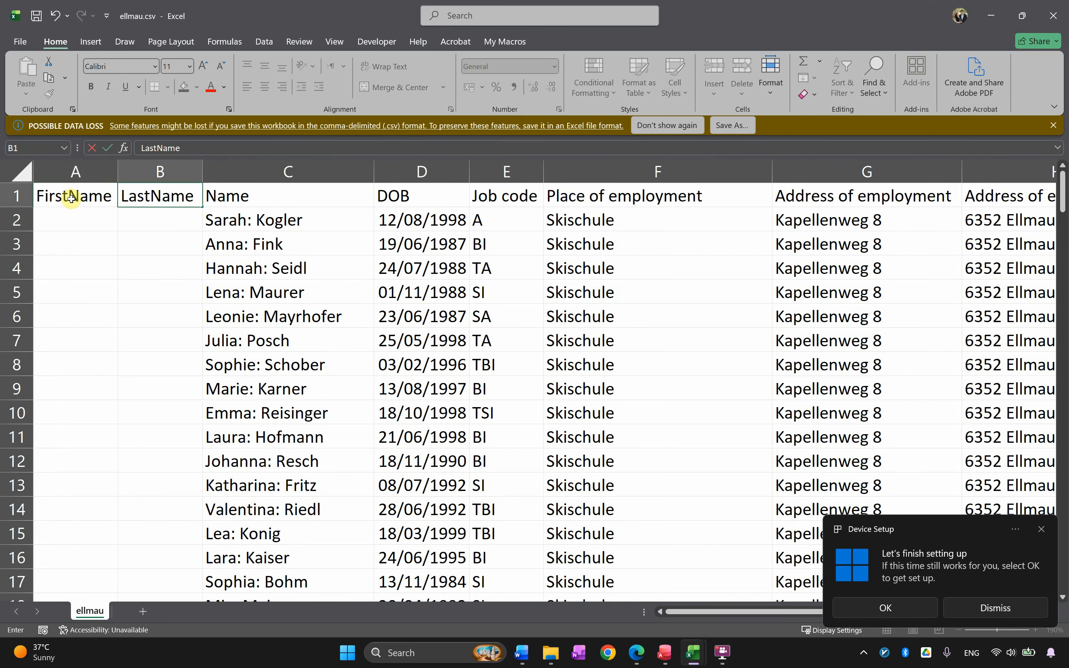
Enter =LEFT(C2,FIND(":",C2)-1) in A2 to extract the first name, dismissing the Device Setup notification.
{"action": "left_click", "coordinate": [92, 212]}
{"action": "type", "text": "=left"}
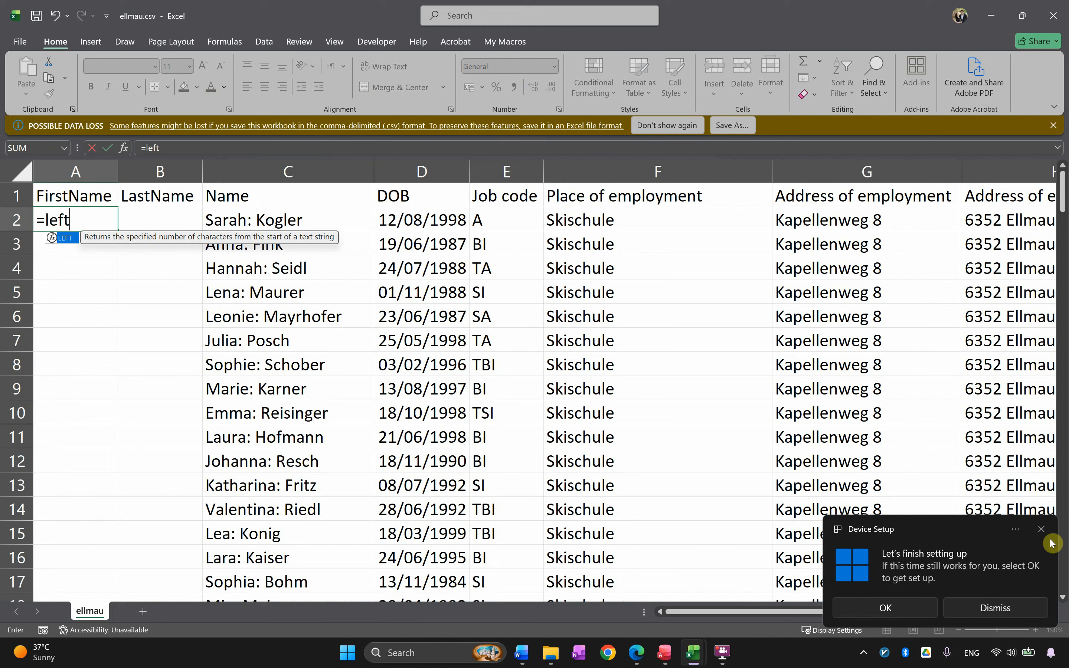
{"action": "left_click", "coordinate": [1041, 529]}
{"action": "left_click", "coordinate": [82, 220]}
{"action": "type", "text": "t"}
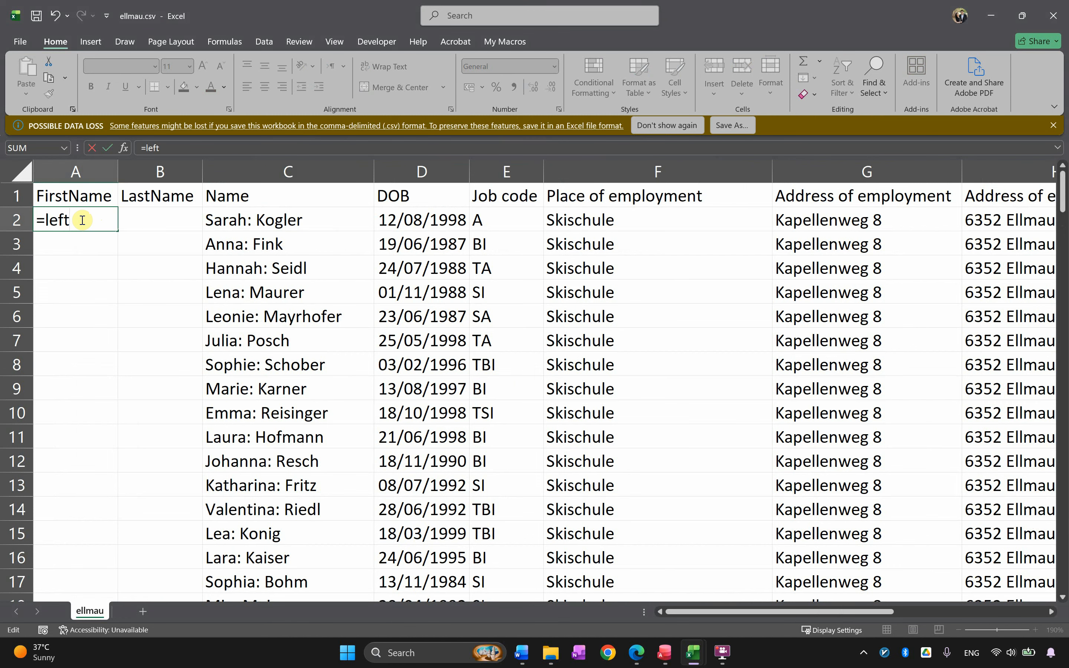
{"action": "type", "text": "("}
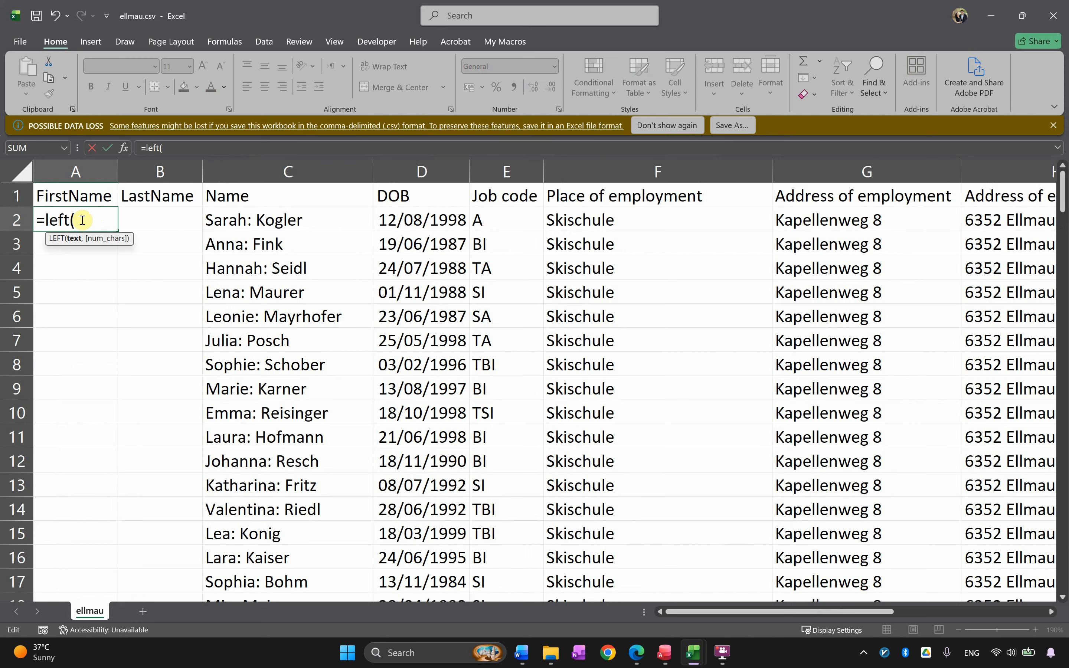
{"action": "left_click", "coordinate": [251, 225]}
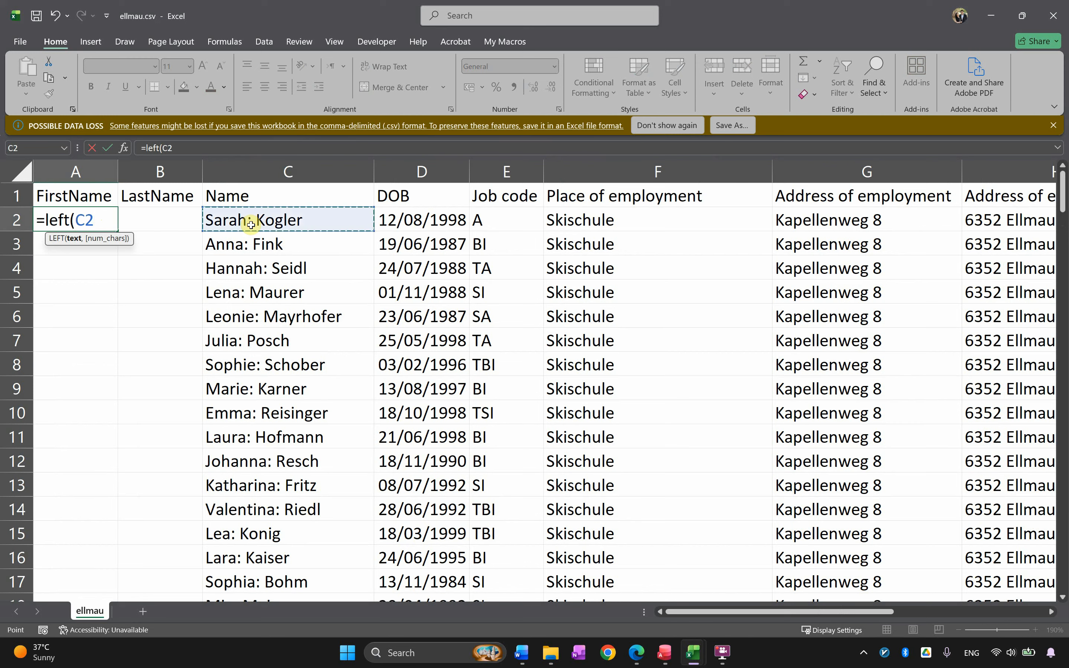
{"action": "type", "text": ","}
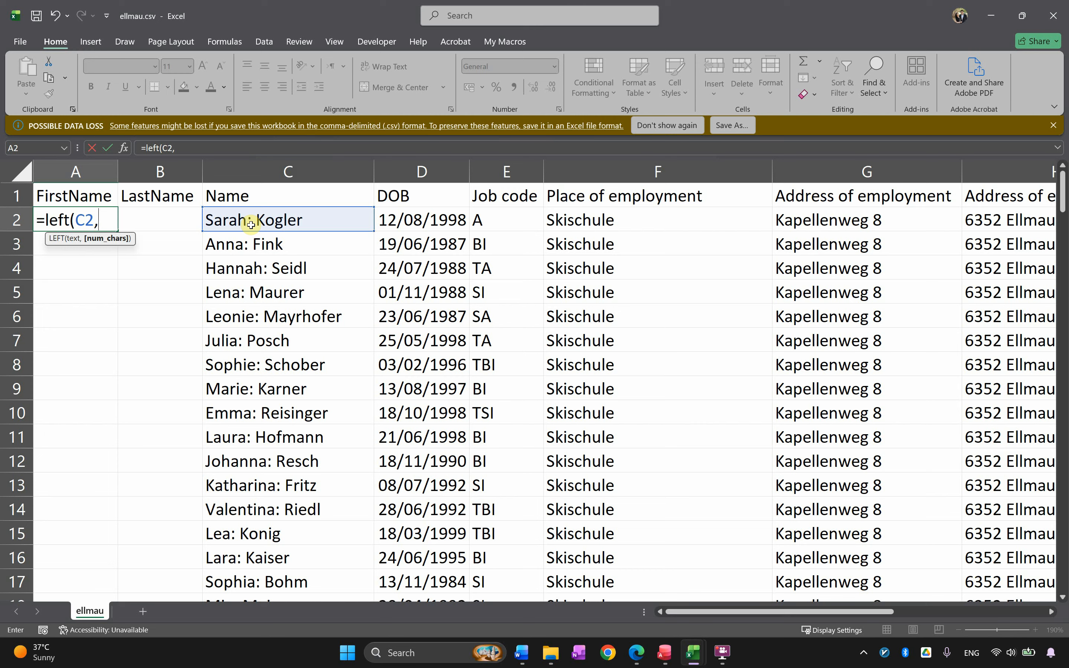
{"action": "type", "text": "f"}
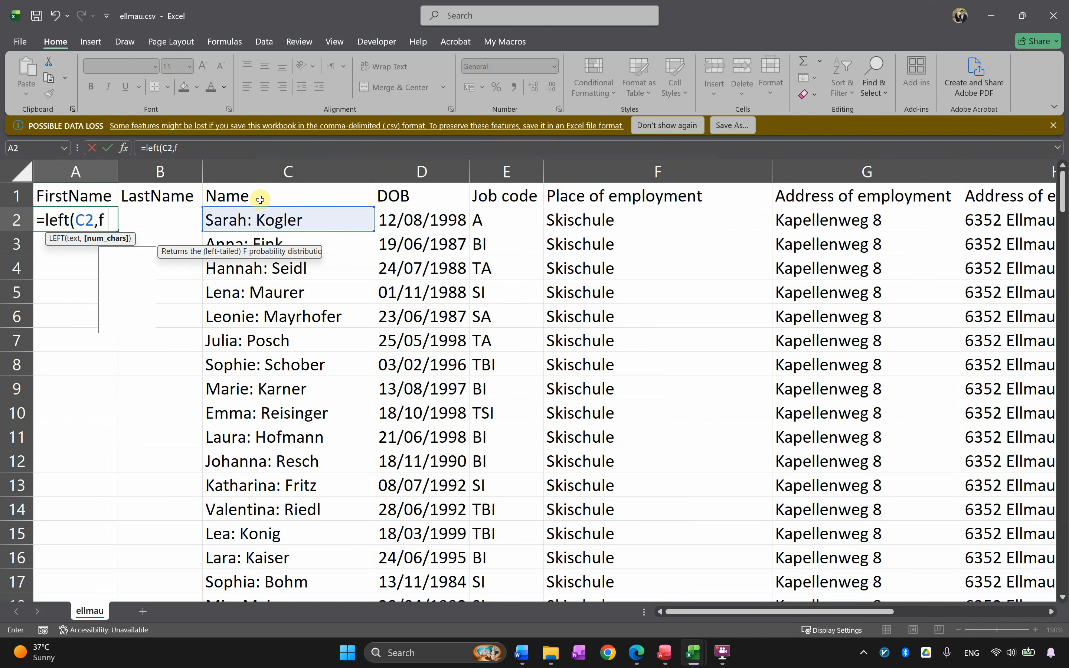
{"action": "type", "text": "ind("}
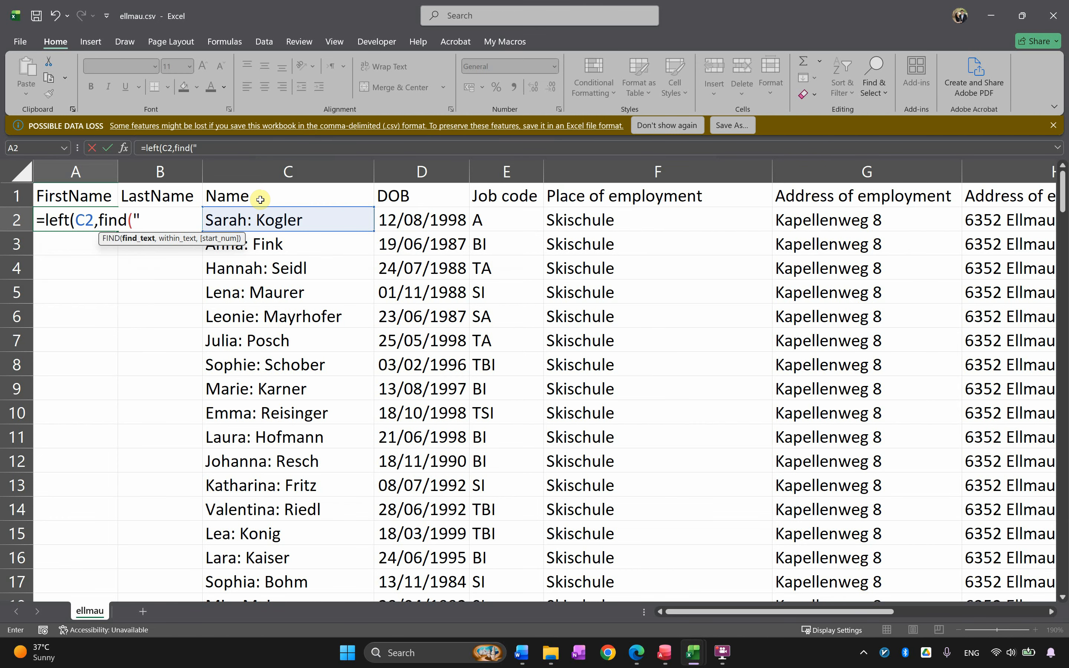
{"action": "type", "text": "\":\","}
{"action": "left_click", "coordinate": [269, 212]}
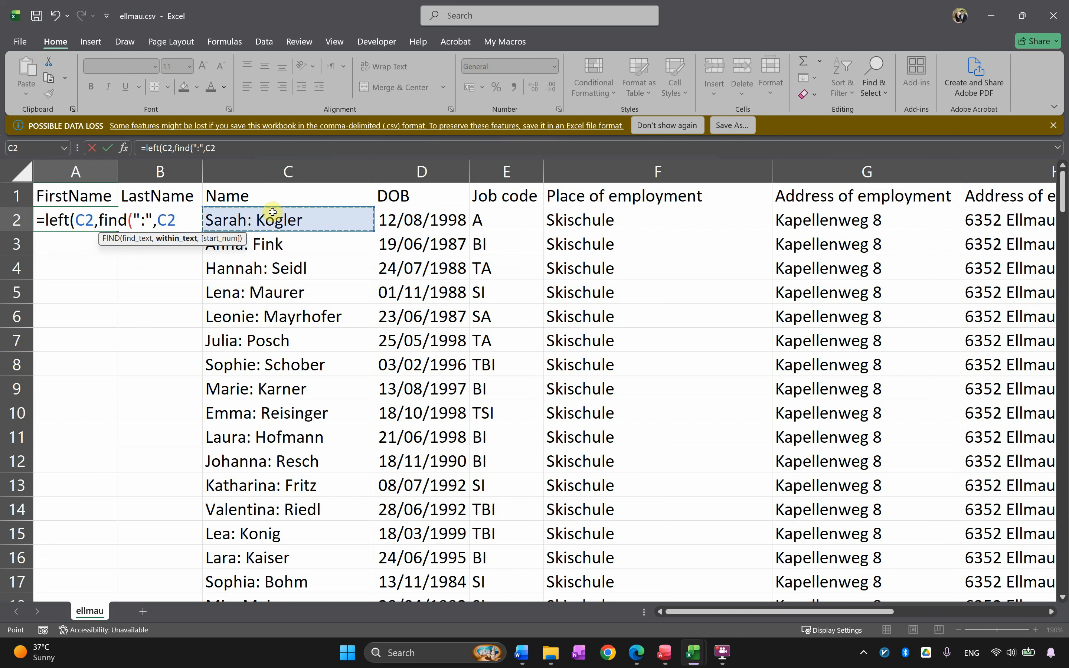
{"action": "type", "text": ")-1)"}
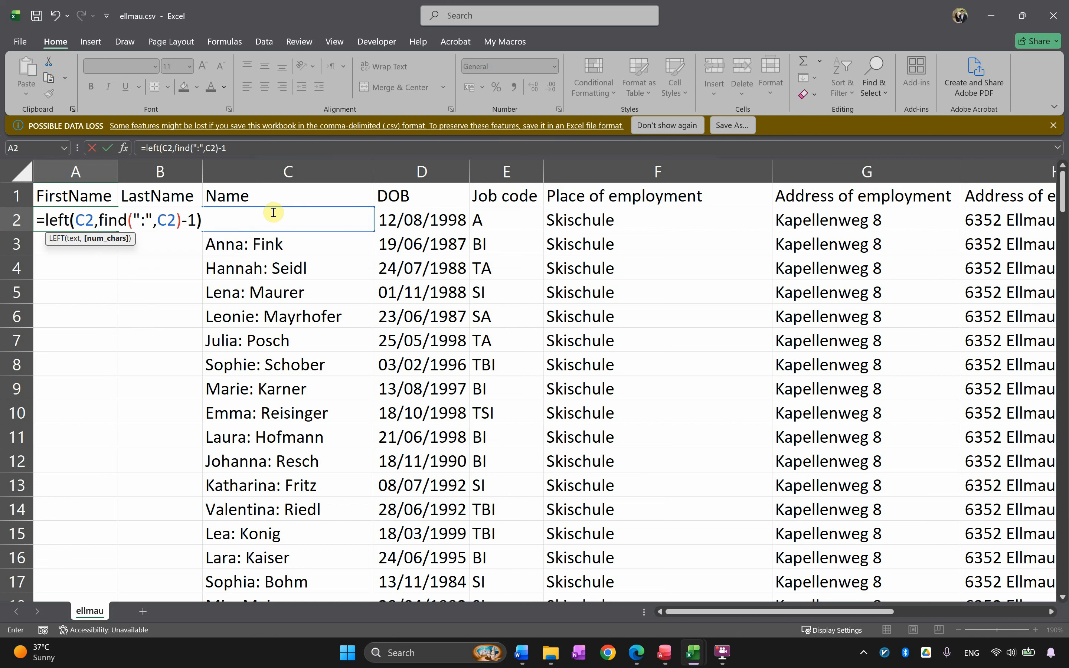
{"action": "key", "text": "Return"}
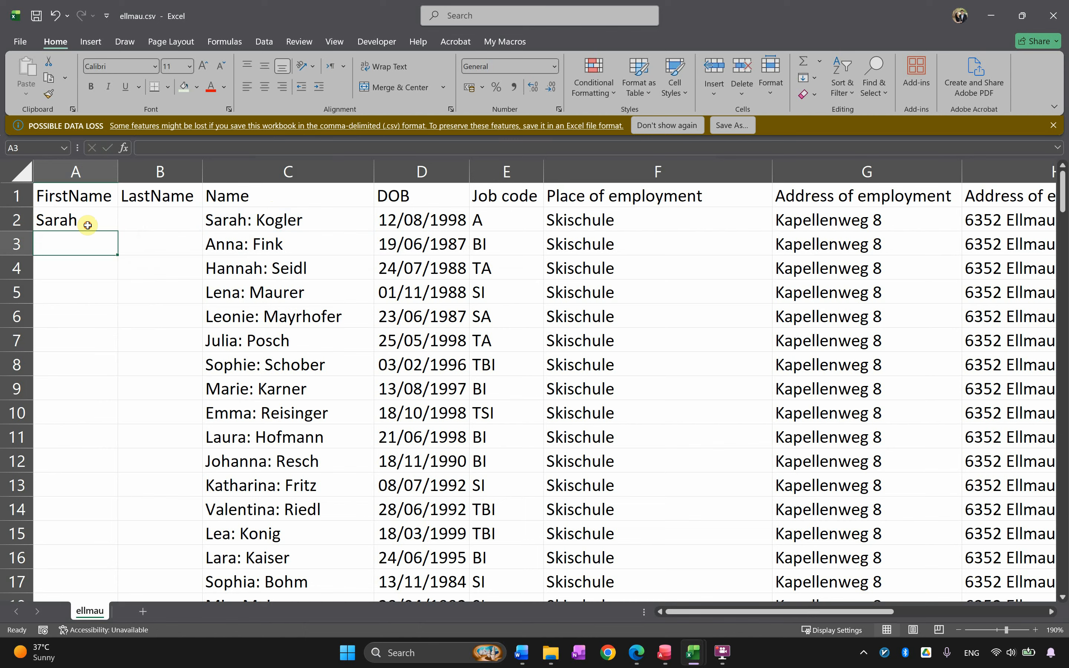
Fill the A2 formula down the FirstName column to the last data row.
{"action": "left_click_drag", "start_coordinate": [86, 223], "coordinate": [98, 263]}
{"action": "left_click", "coordinate": [105, 222]}
{"action": "double_click", "coordinate": [117, 230]}
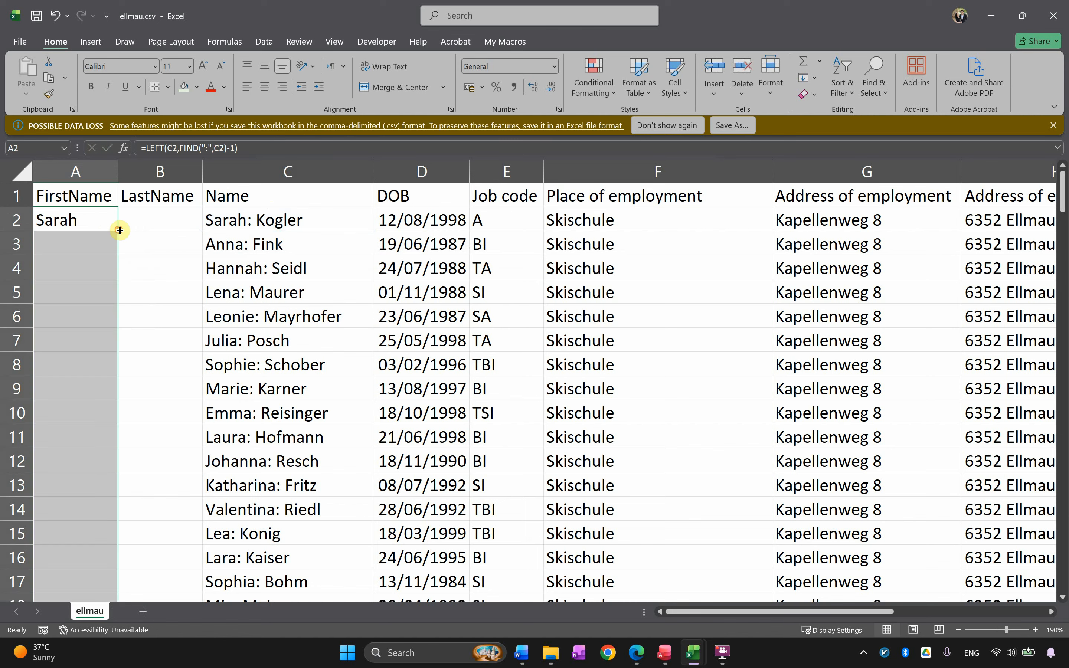
Enter =RIGHT(C2,LEN(C2)-FIND(":",C2)) in B2 to extract the last name.
{"action": "left_click", "coordinate": [147, 219]}
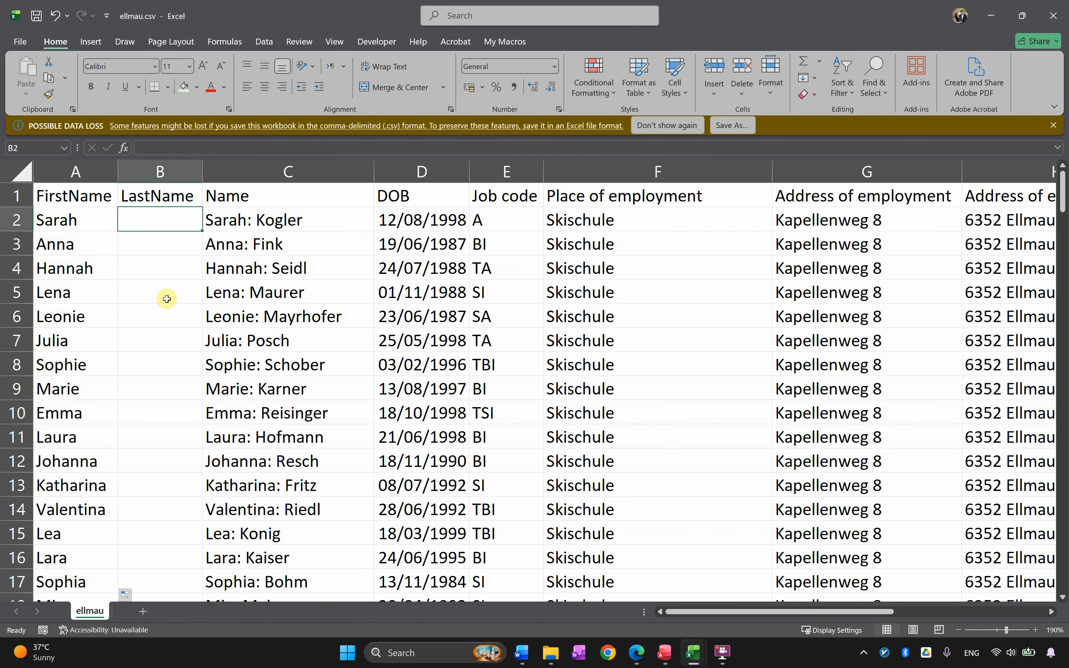
{"action": "type", "text": "=right("}
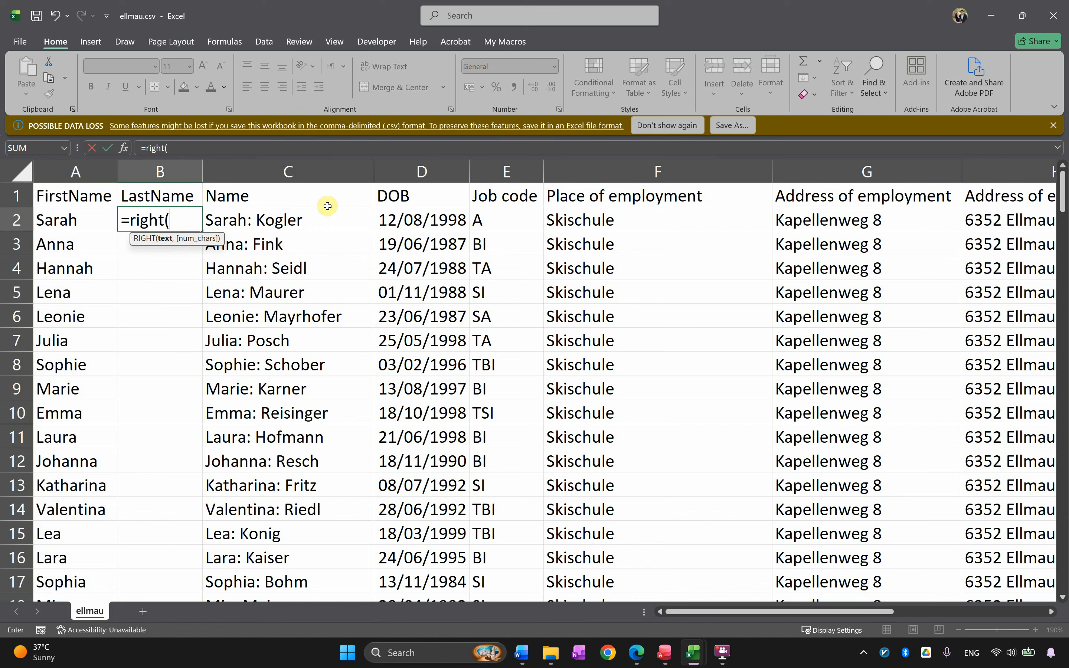
{"action": "left_click", "coordinate": [292, 218]}
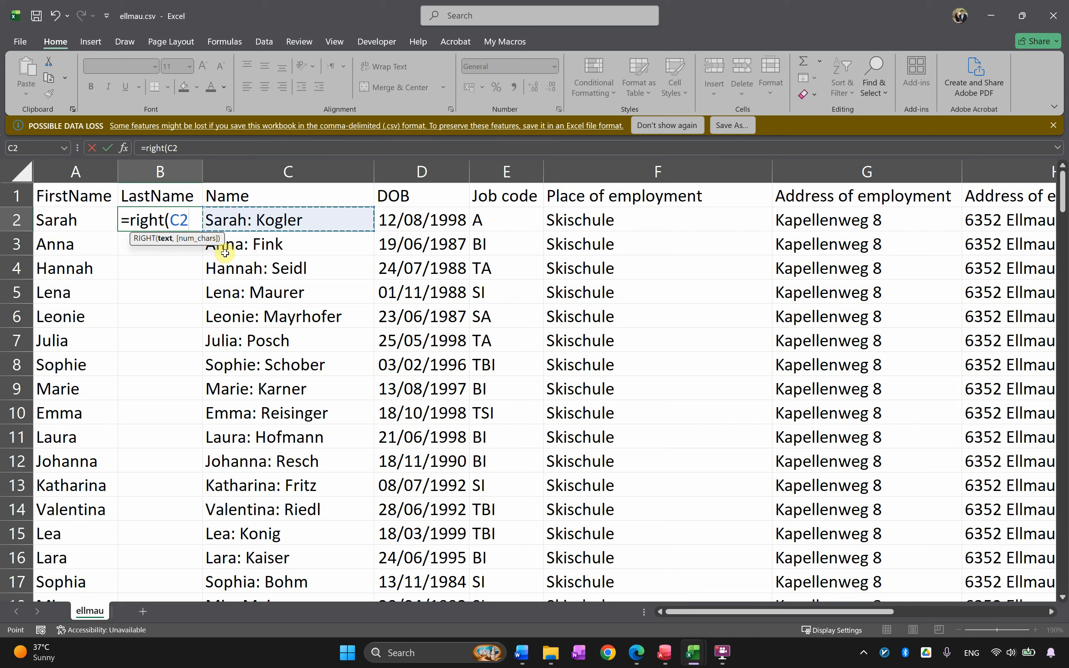
{"action": "type", "text": ",le"}
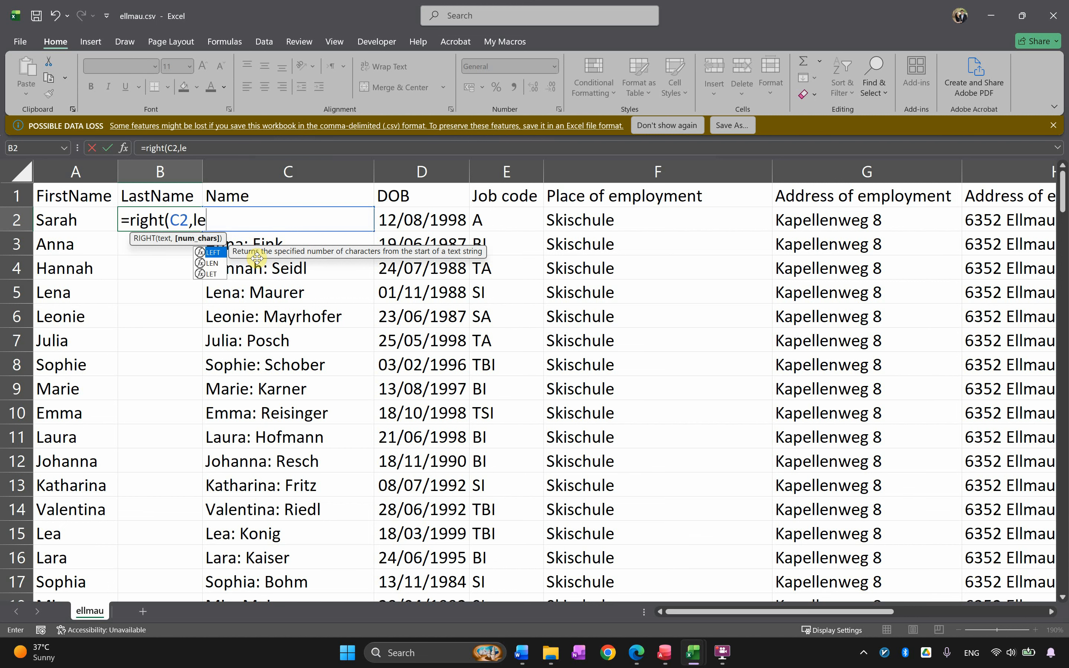
{"action": "type", "text": "n("}
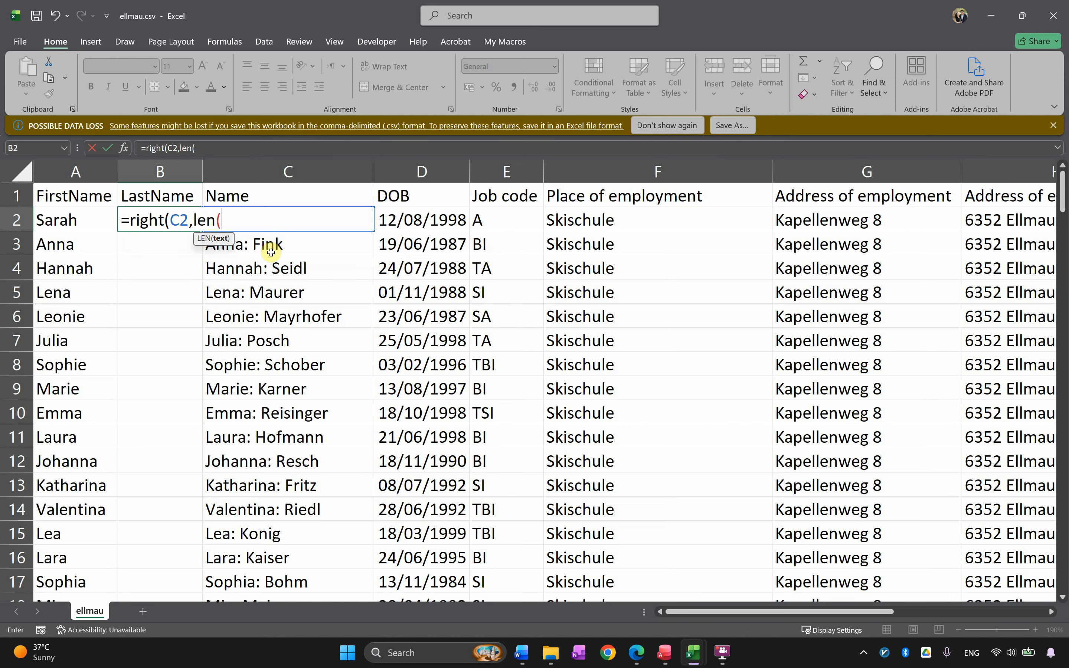
{"action": "type", "text": "c2)"}
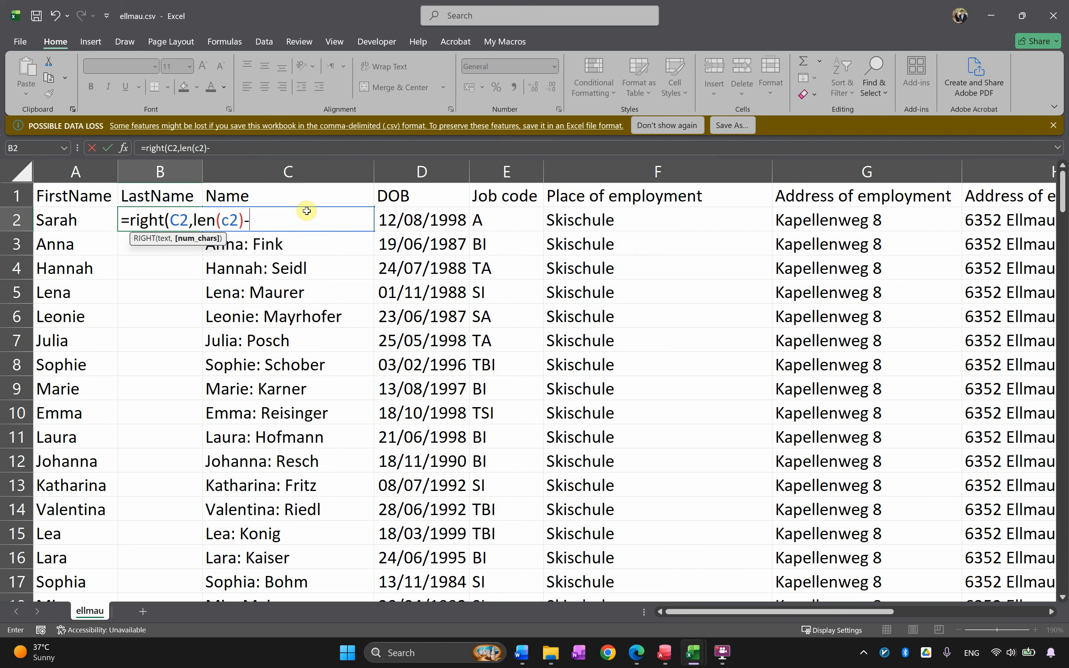
{"action": "type", "text": "-fi"}
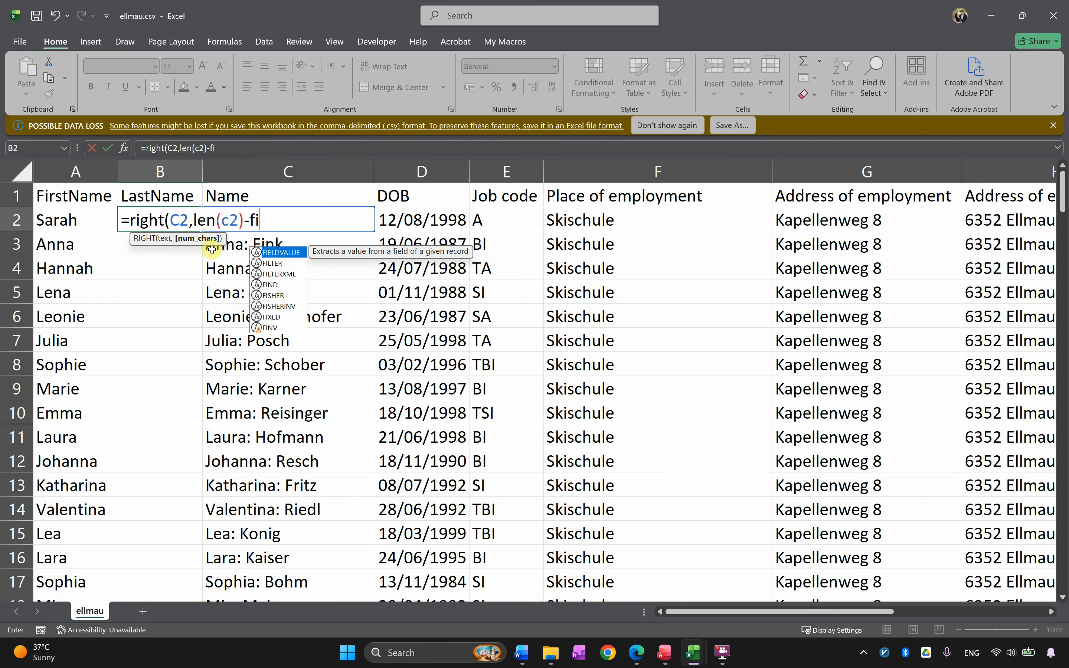
{"action": "type", "text": "nd("}
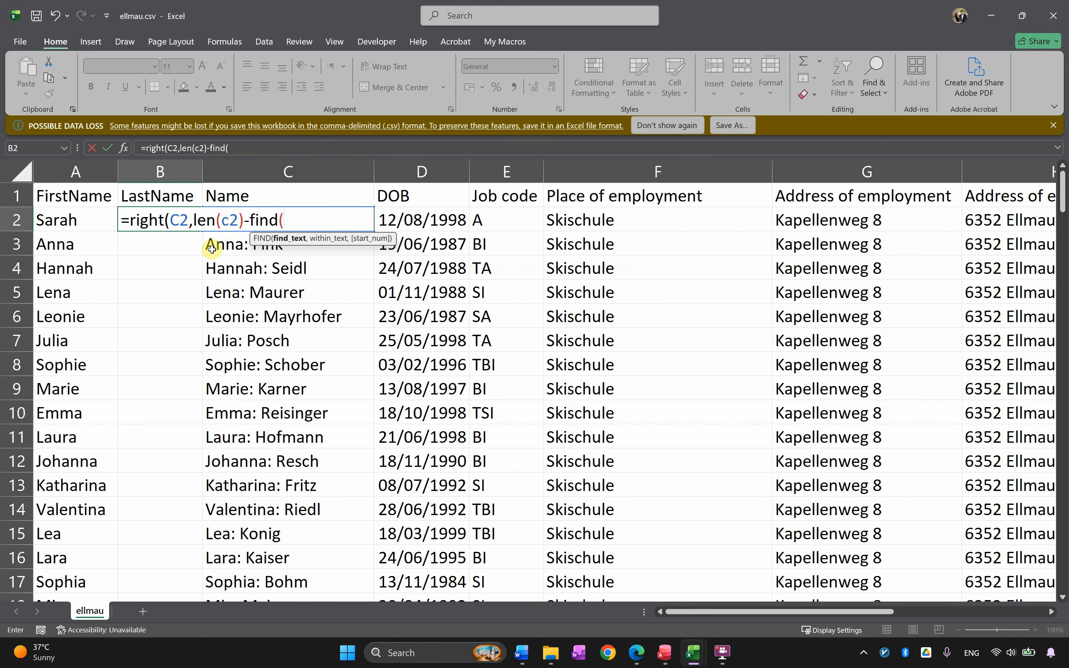
{"action": "type", "text": "\":\","}
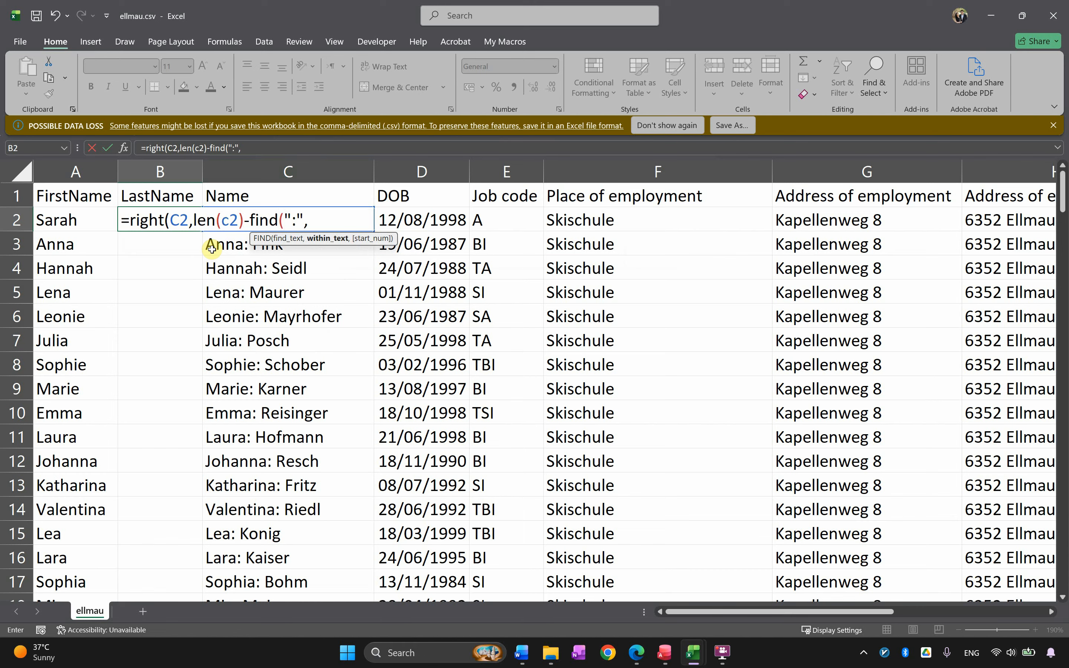
{"action": "type", "text": "c2))"}
{"action": "key", "text": "Return"}
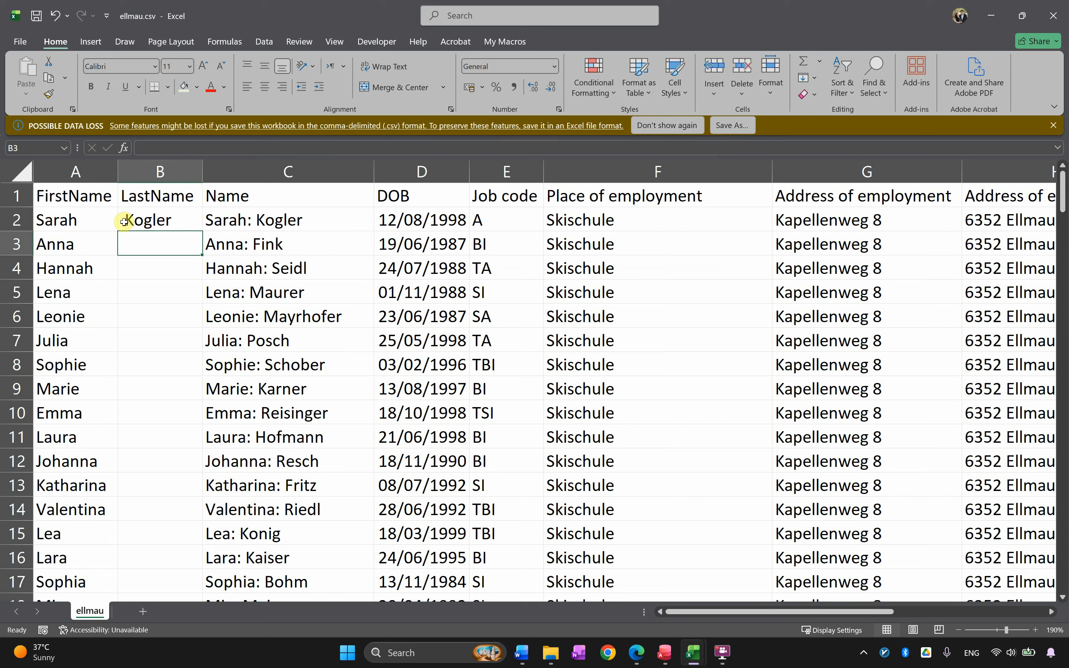
Correct the B2 formula to =RIGHT(C2,LEN(C2)-FIND(":",C2)-1) and fill it down the LastName column.
{"action": "left_click", "coordinate": [154, 223]}
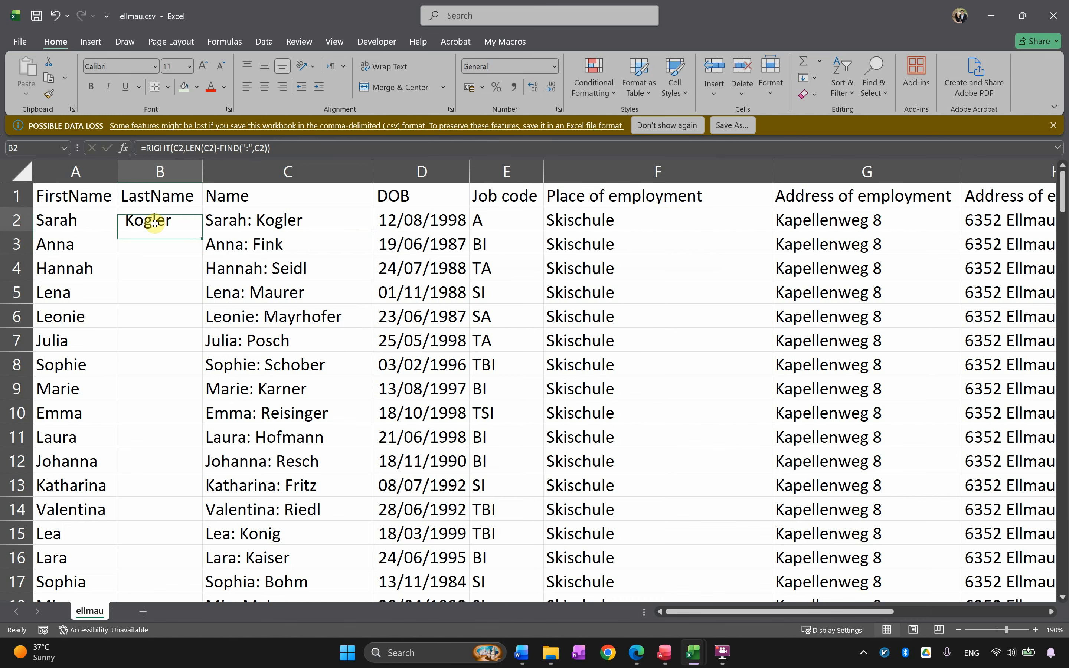
{"action": "double_click", "coordinate": [155, 223]}
{"action": "left_click", "coordinate": [360, 220]}
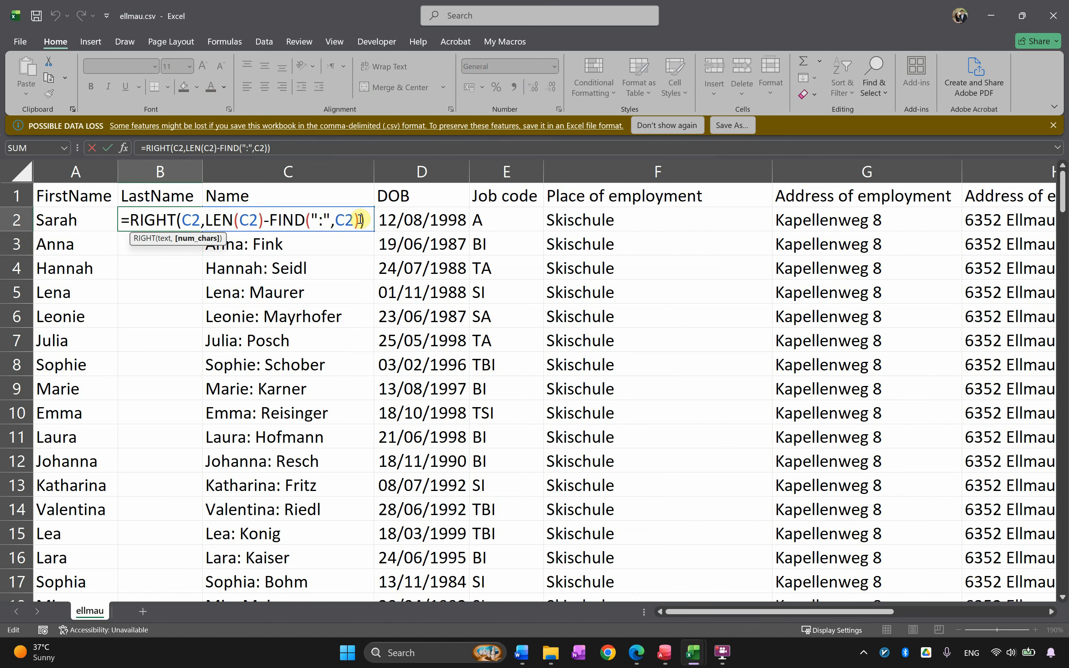
{"action": "type", "text": "-1"}
{"action": "key", "text": "Return"}
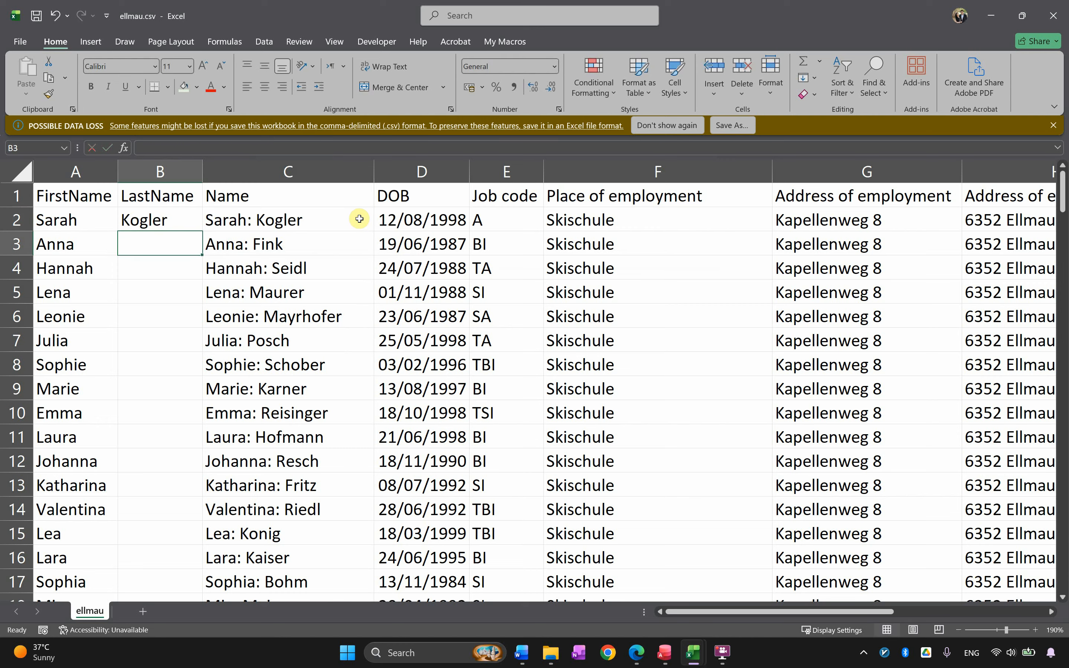
{"action": "left_click", "coordinate": [172, 220]}
{"action": "double_click", "coordinate": [201, 230]}
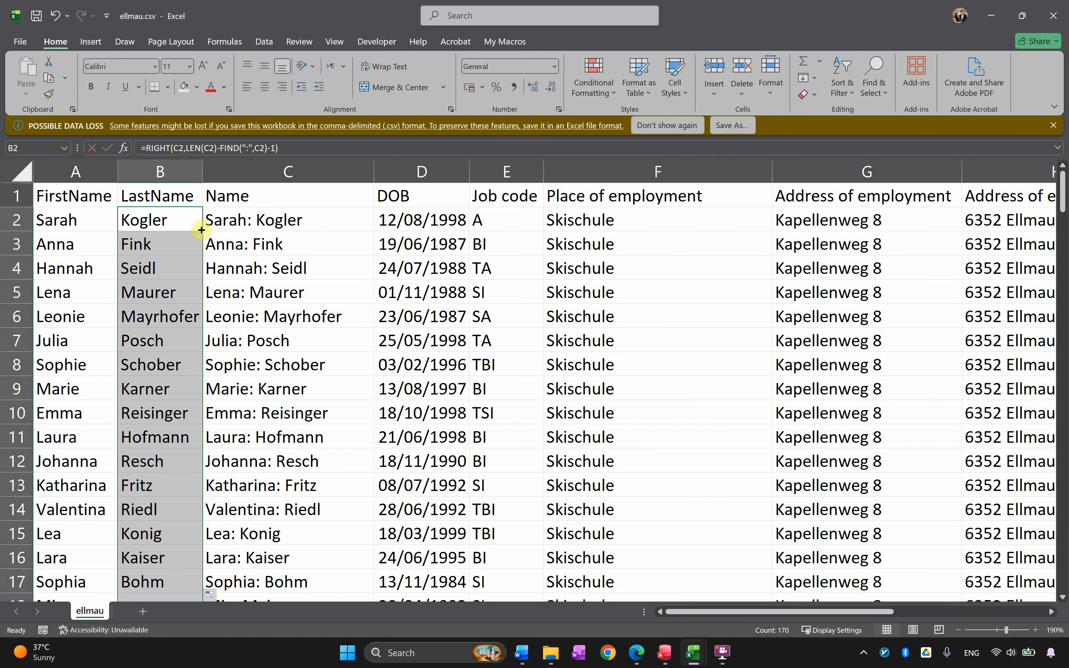
Try to delete the original Name column, and undo the deletion.
{"action": "left_click", "coordinate": [279, 171]}
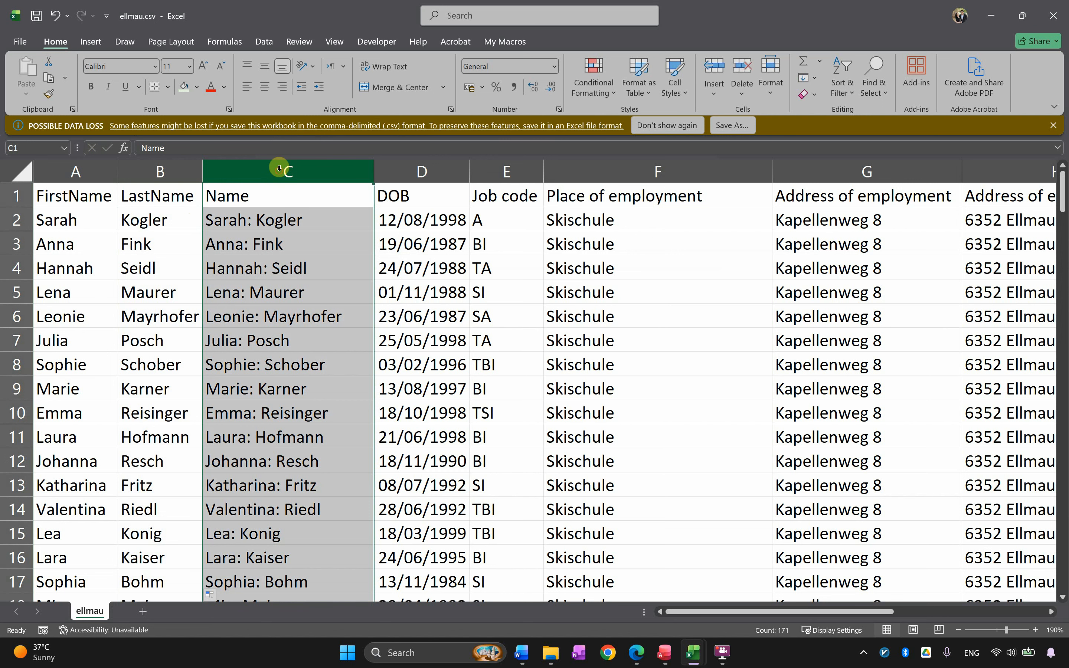
{"action": "right_click", "coordinate": [279, 171]}
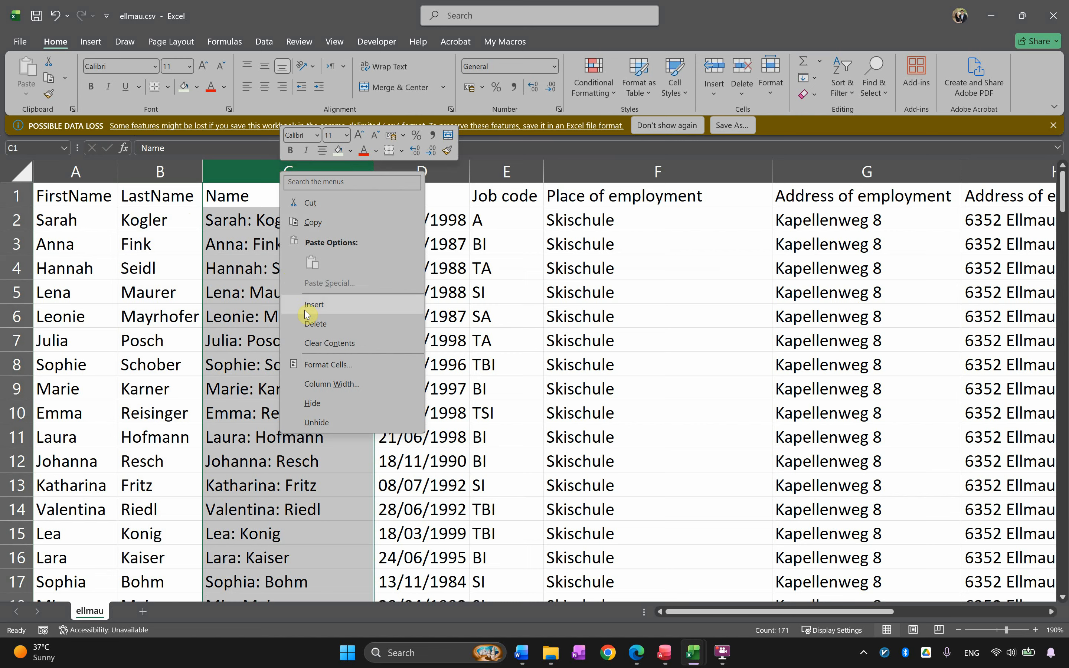
{"action": "left_click", "coordinate": [307, 328]}
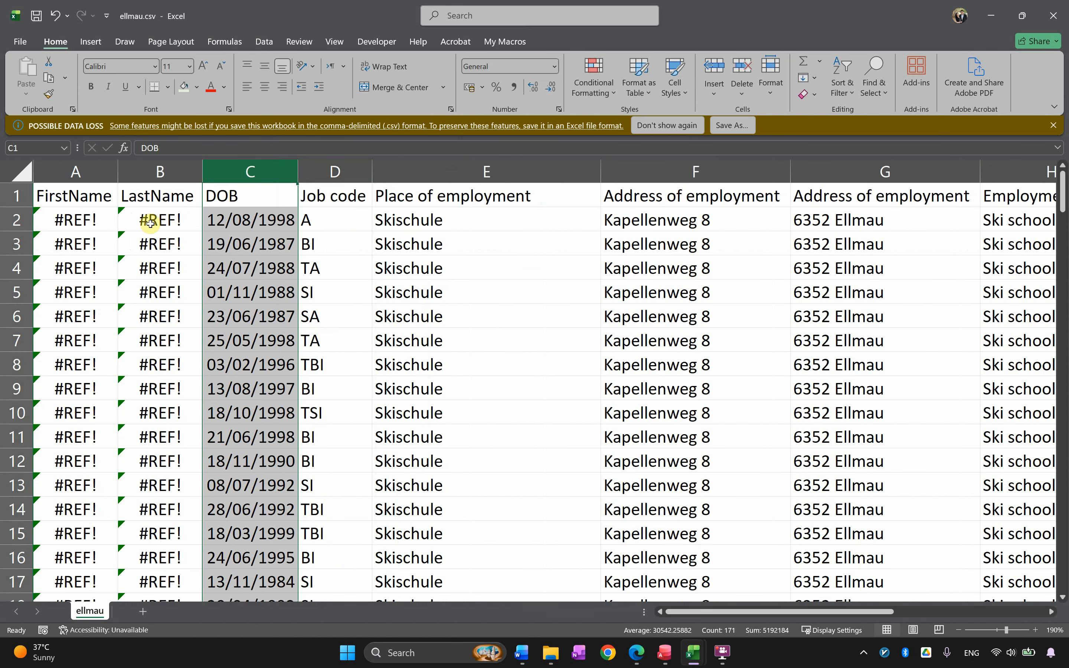
{"action": "left_click_drag", "start_coordinate": [146, 217], "coordinate": [98, 270]}
{"action": "key", "text": "ctrl+z"}
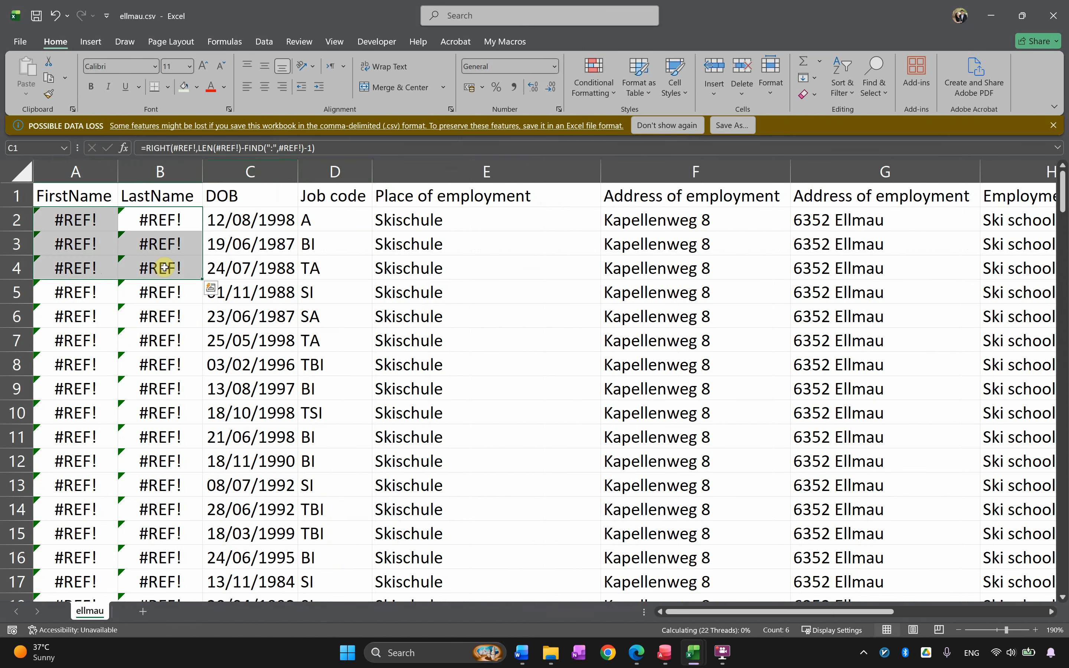
{"action": "left_click", "coordinate": [220, 222]}
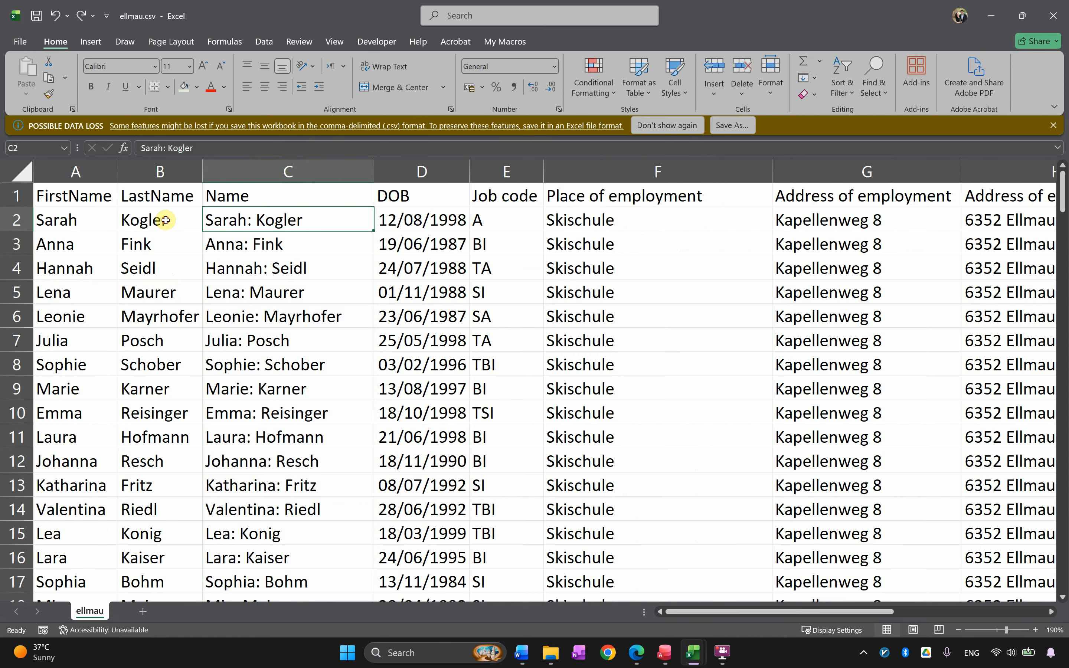
Replace the formulas in A2:B171 with static values by copying the range and pasting values over it, and check several cells.
{"action": "left_click_drag", "start_coordinate": [157, 218], "coordinate": [84, 224]}
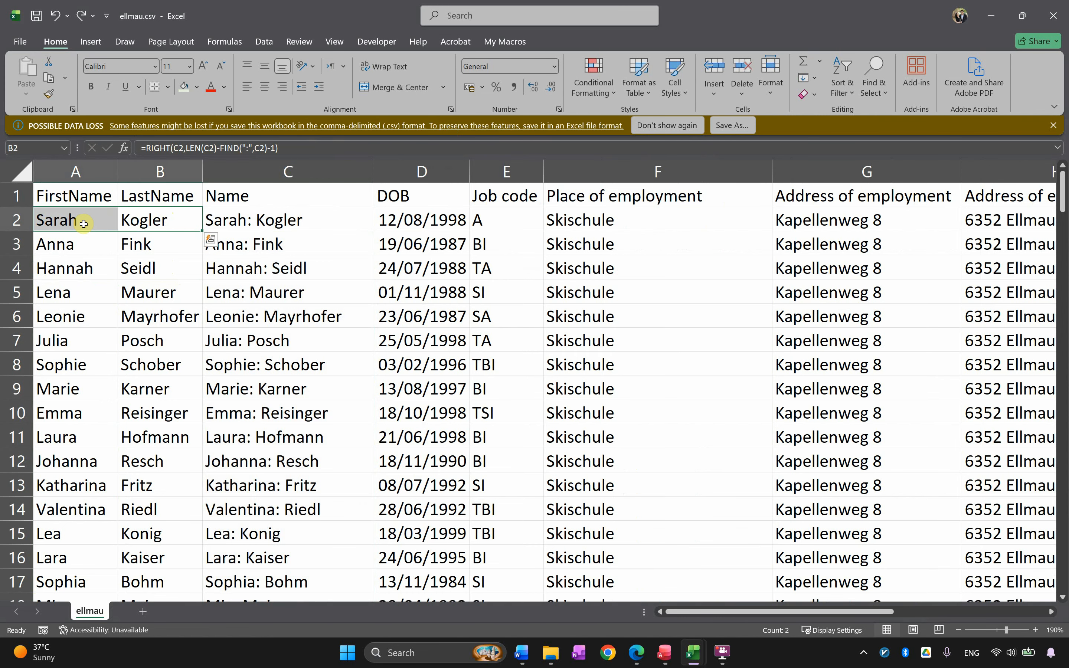
{"action": "key", "text": "ctrl+shift+Down"}
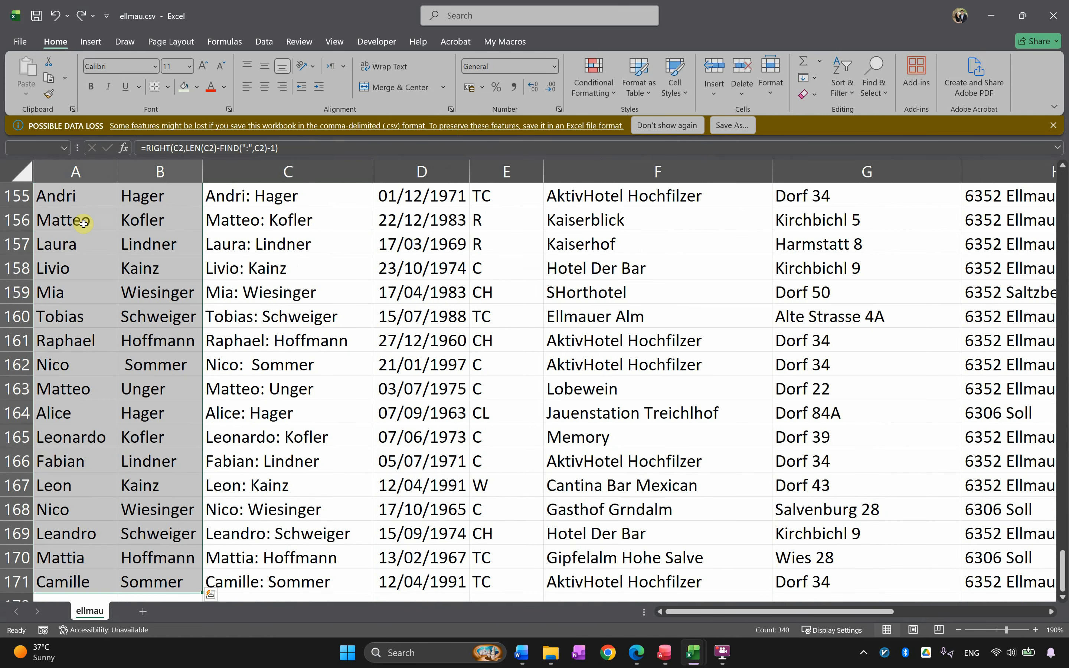
{"action": "key", "text": "ctrl+c"}
{"action": "right_click", "coordinate": [84, 223]}
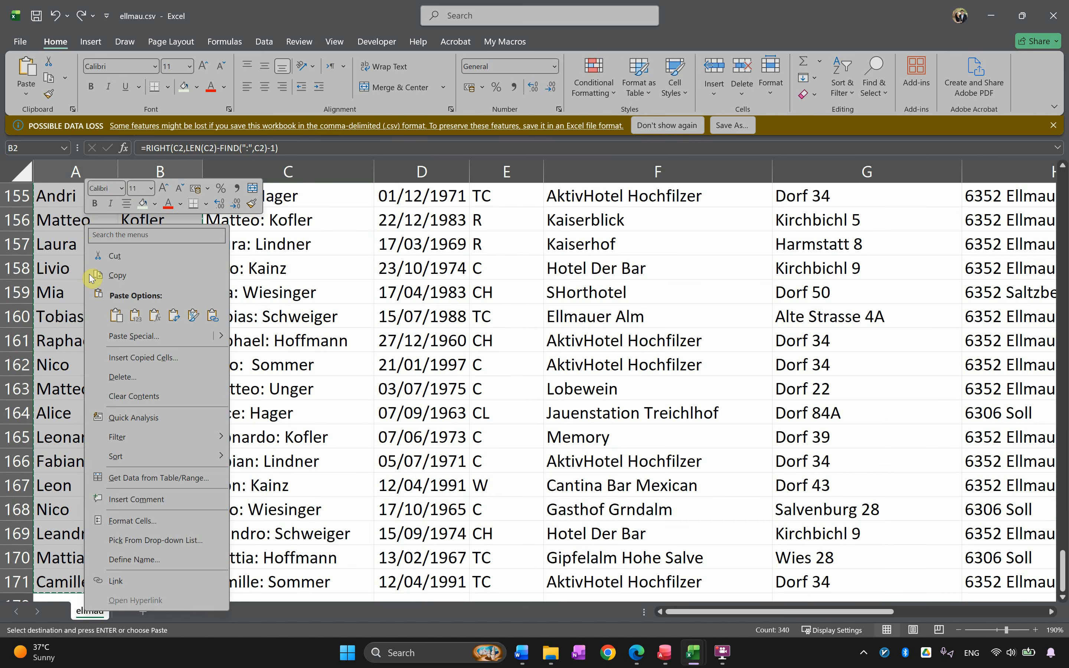
{"action": "left_click", "coordinate": [135, 318]}
{"action": "scroll", "coordinate": [146, 353], "scroll_direction": "up", "scroll_amount": 20}
{"action": "left_click", "coordinate": [146, 291]}
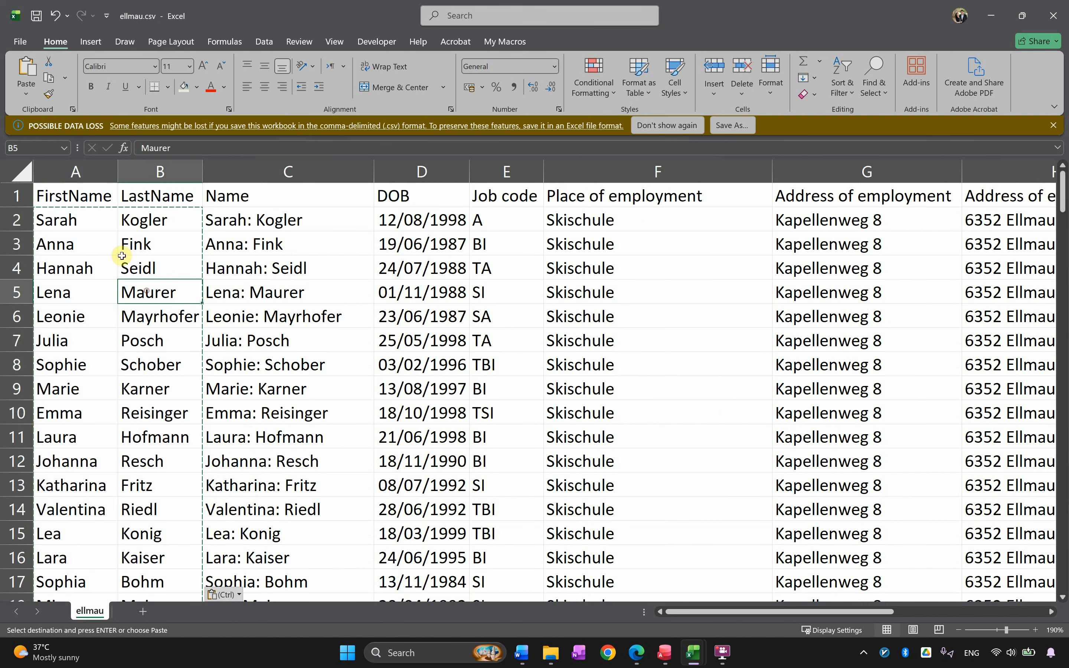
{"action": "left_click", "coordinate": [126, 250]}
{"action": "left_click", "coordinate": [91, 274]}
{"action": "left_click", "coordinate": [168, 273]}
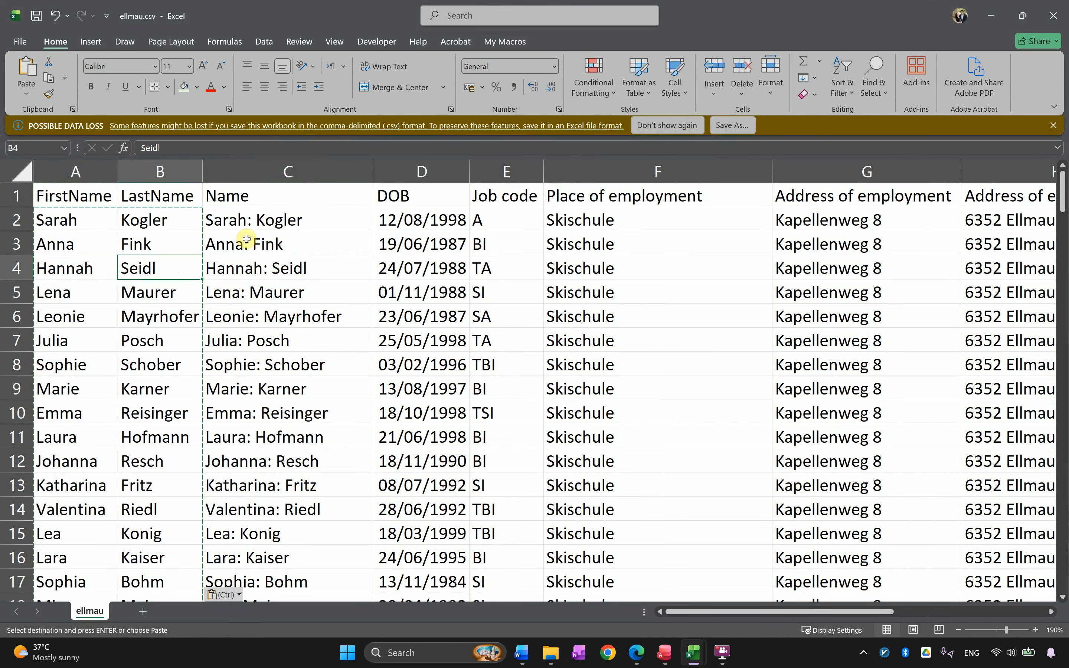
Delete the original combined Name column from the ellmau sheet, leaving FirstName and LastName directly before DOB.
{"action": "left_click", "coordinate": [283, 172]}
{"action": "right_click", "coordinate": [241, 176]}
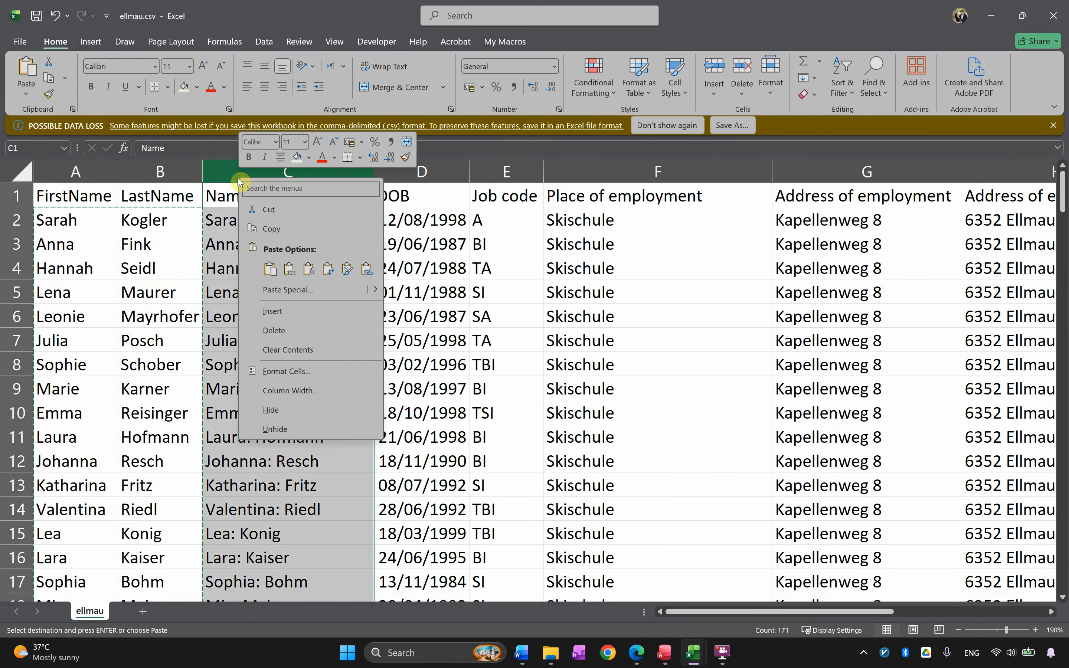
{"action": "left_click", "coordinate": [283, 331]}
{"action": "left_click", "coordinate": [274, 363]}
{"action": "scroll", "coordinate": [250, 241], "scroll_direction": "down", "scroll_amount": 2}
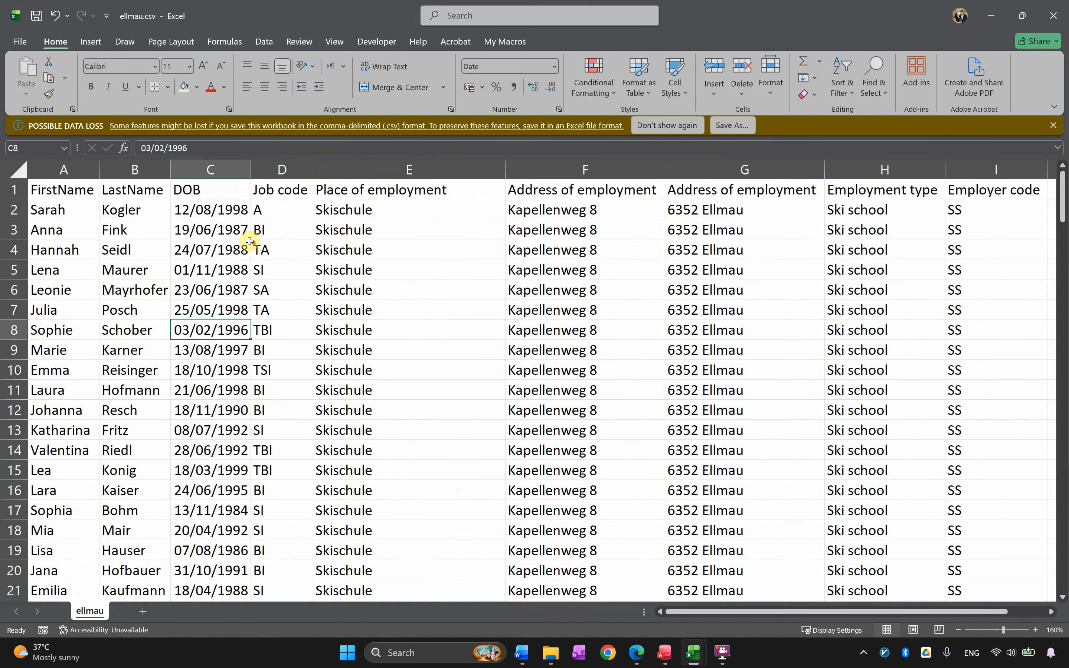
{"action": "scroll", "coordinate": [250, 241], "scroll_direction": "down", "scroll_amount": 1}
{"action": "left_click_drag", "start_coordinate": [53, 185], "coordinate": [206, 227]}
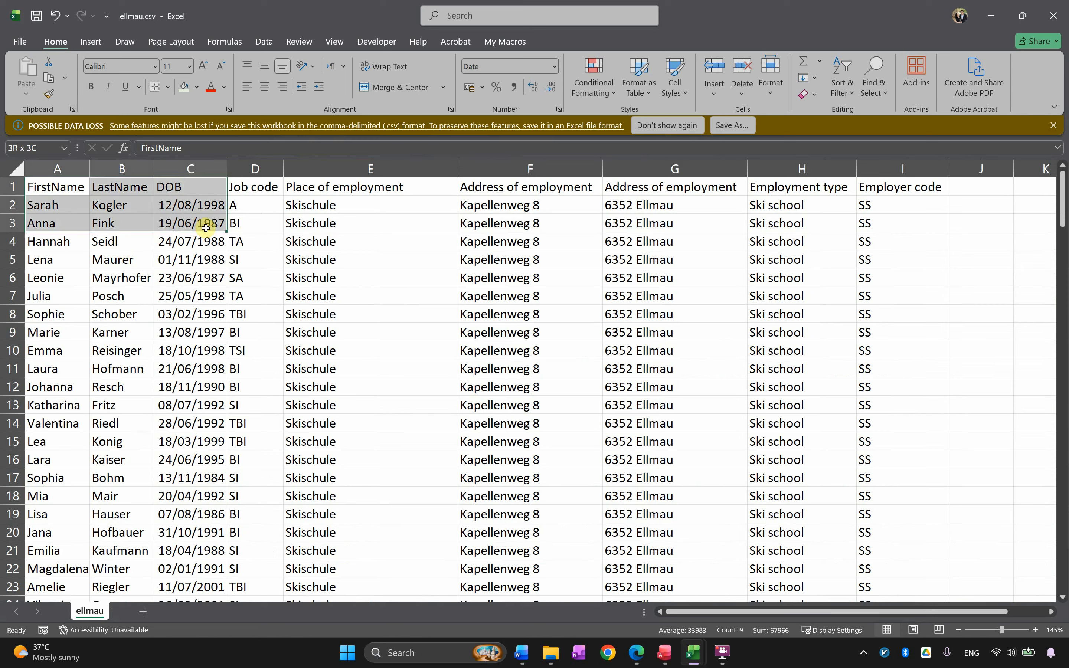
Rename the Job code header as JobCode and the Place of employment header as Employer.
{"action": "left_click", "coordinate": [251, 186]}
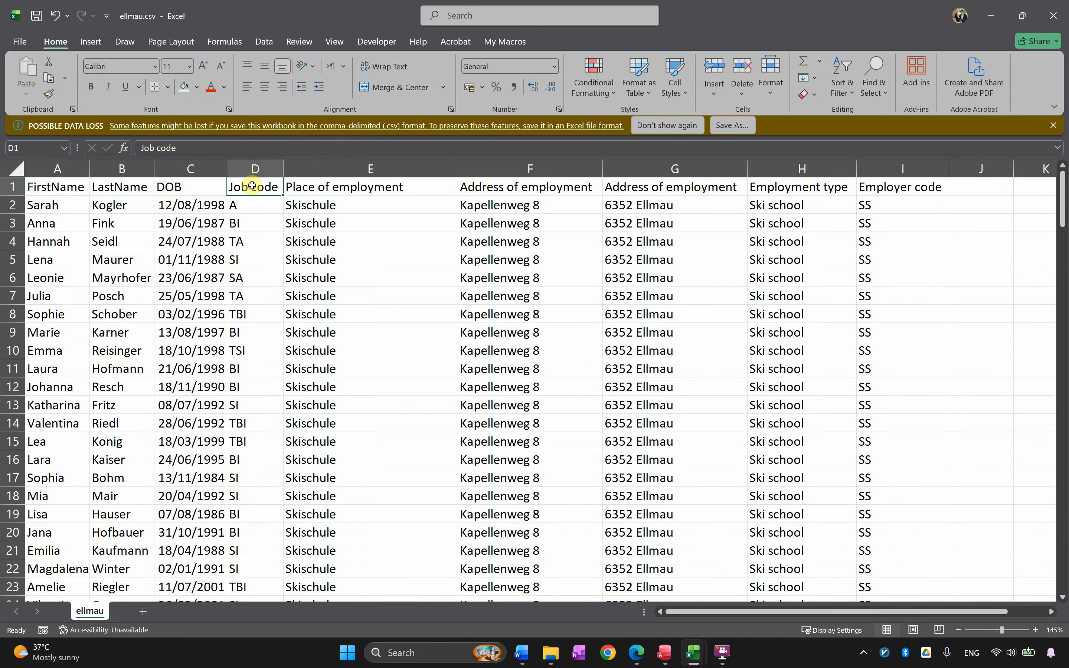
{"action": "double_click", "coordinate": [259, 187]}
{"action": "type", "text": "C"}
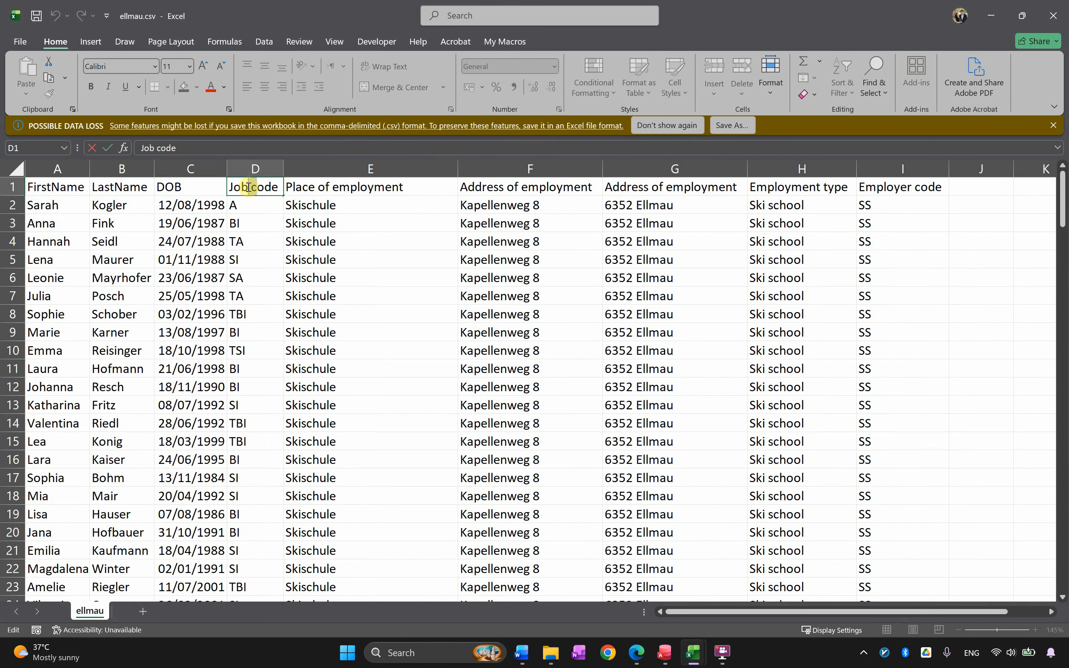
{"action": "left_click", "coordinate": [254, 246]}
{"action": "left_click", "coordinate": [320, 191]}
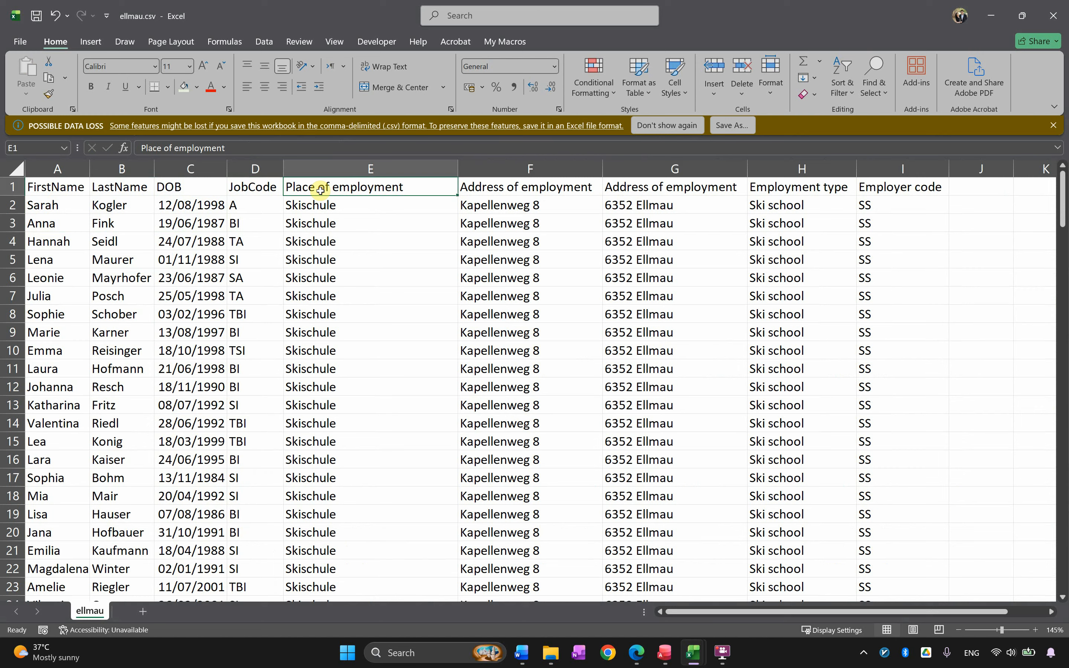
{"action": "type", "text": "EMpl"}
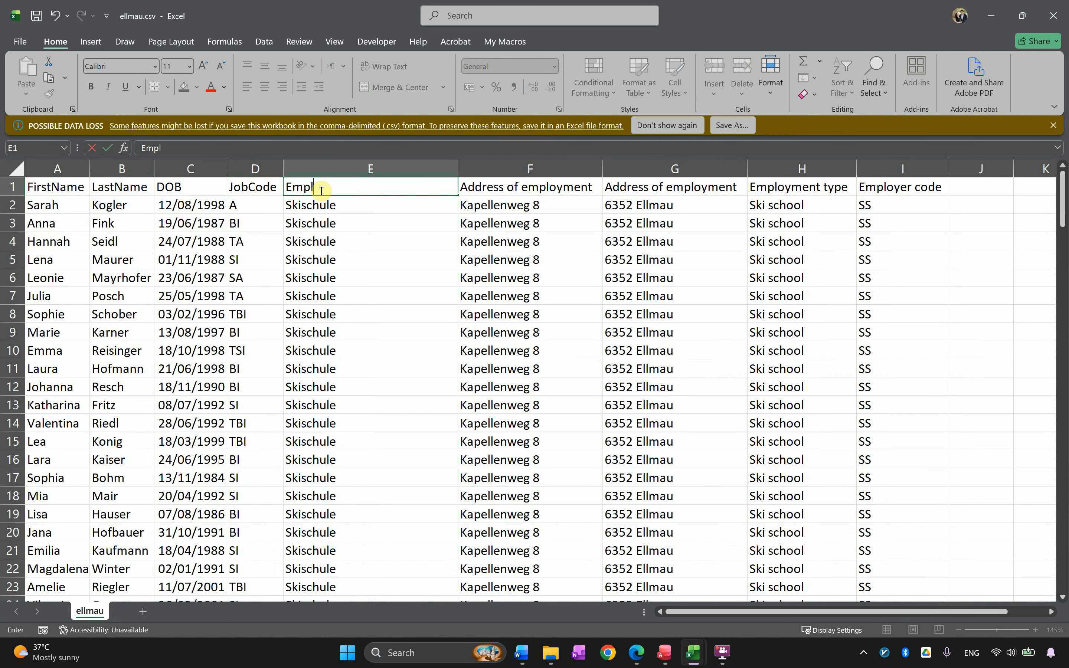
{"action": "type", "text": "oyer"}
{"action": "key", "text": "Return"}
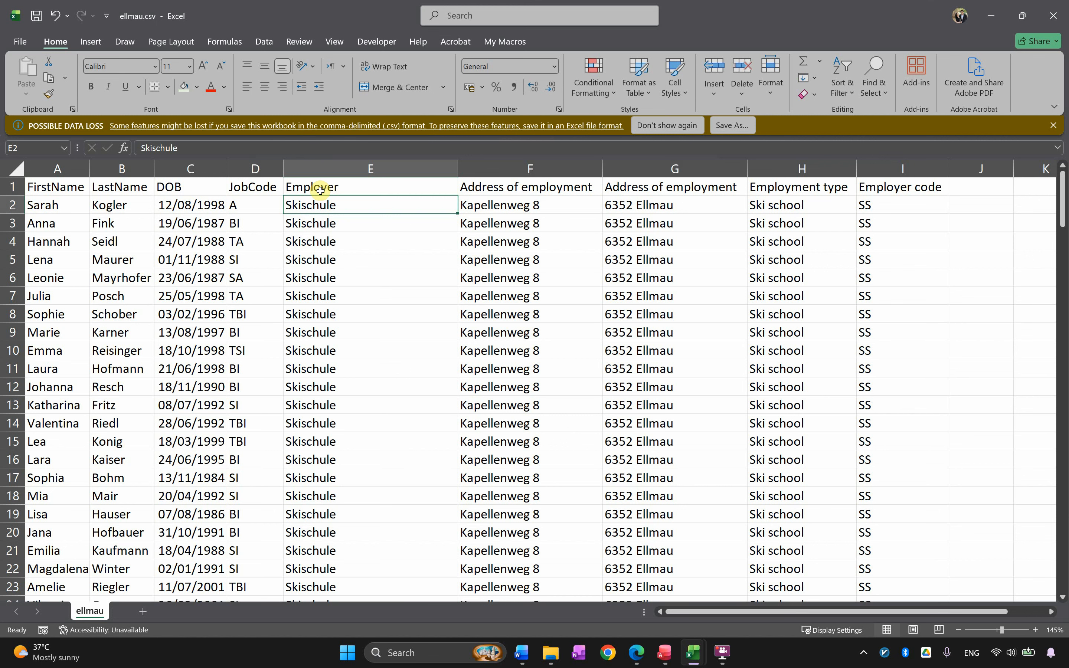
Rename the two Address of employment headers in F1 and G1 as EmpAdd1 and EmpAdd2.
{"action": "left_click", "coordinate": [549, 186]}
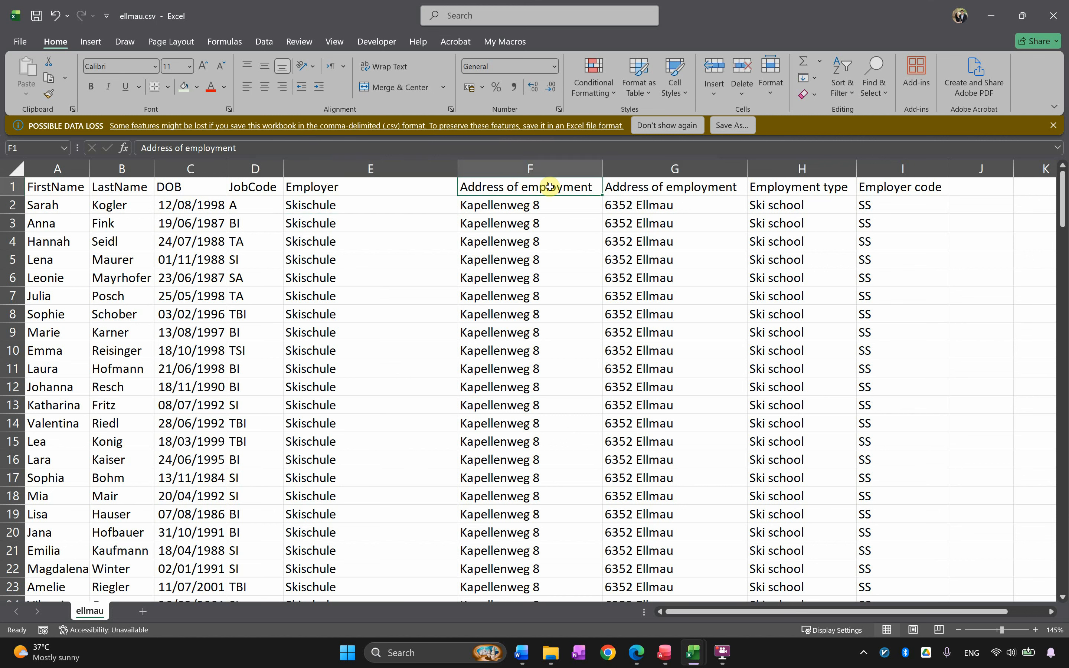
{"action": "type", "text": "EmpAdd1"}
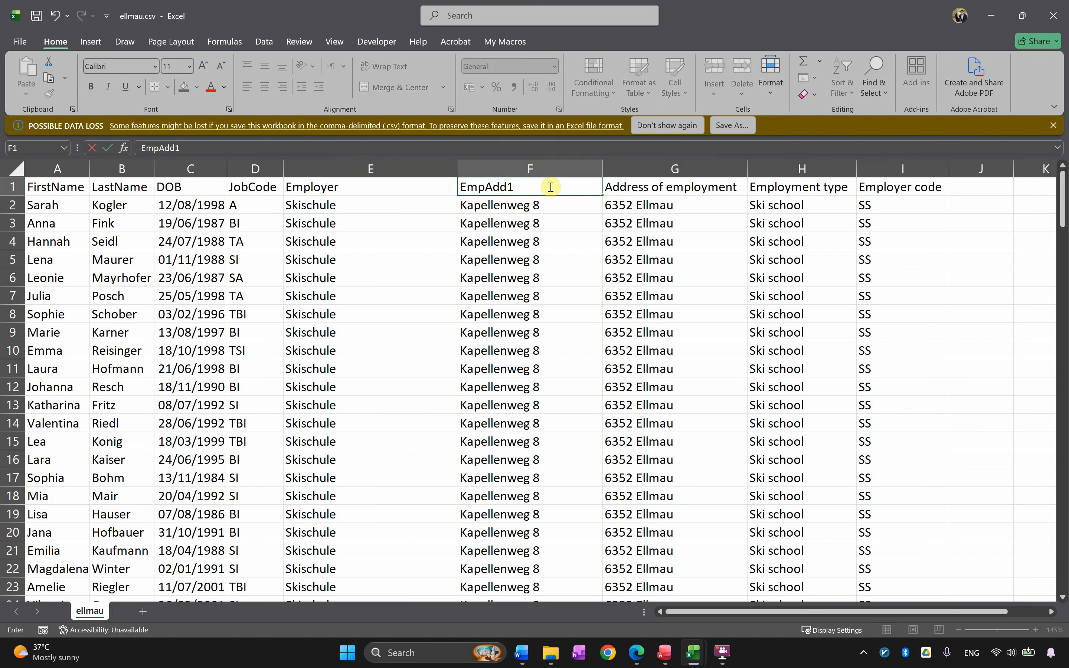
{"action": "key", "text": "Return"}
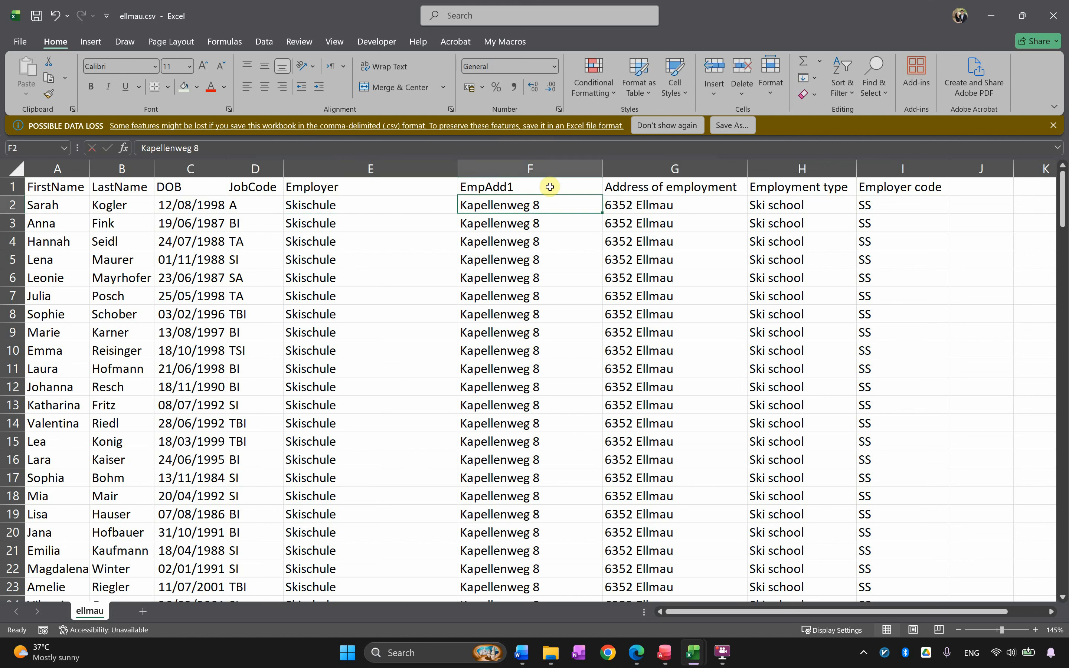
{"action": "key", "text": "Right"}
{"action": "key", "text": "Up"}
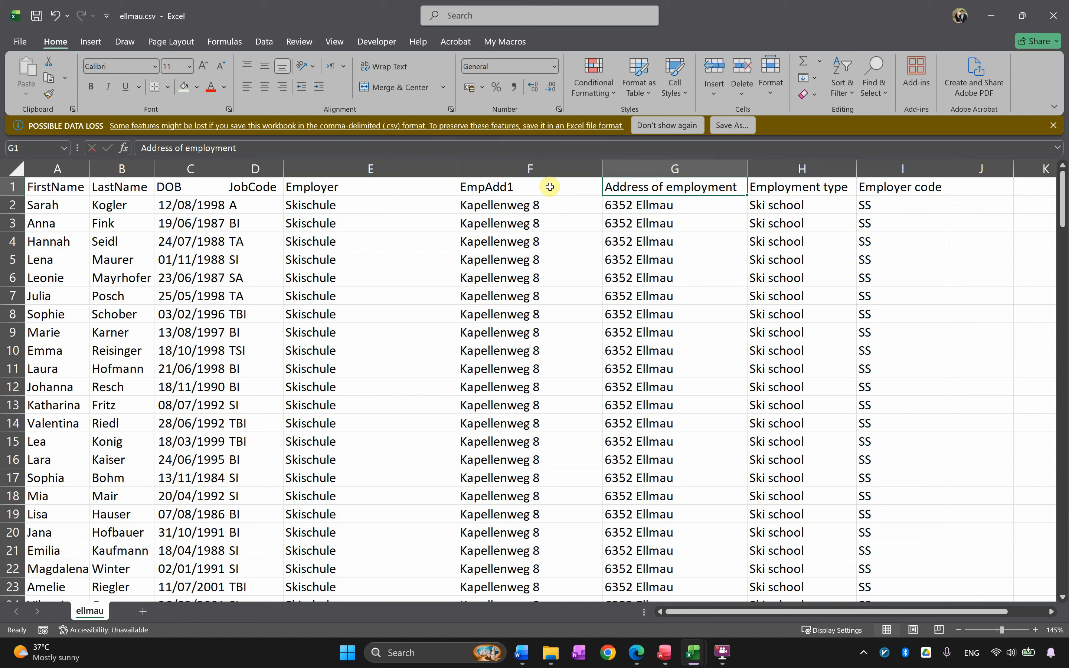
{"action": "type", "text": "EmpAdd2"}
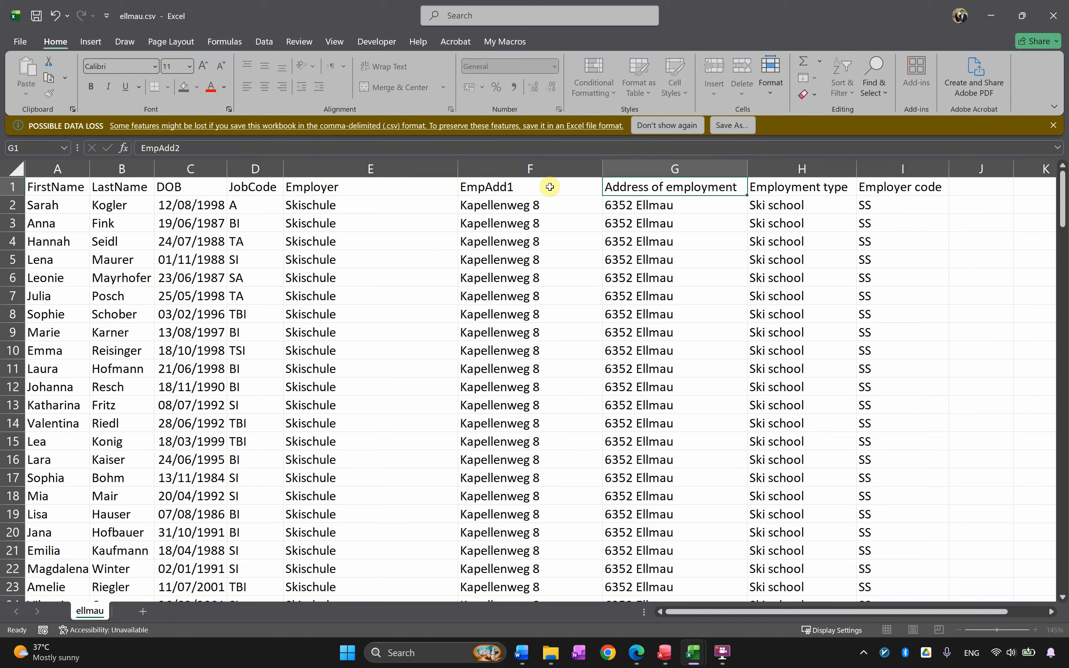
{"action": "key", "text": "Return"}
Rename the Employment type header as EmpType and the Employer code header as EmpCode.
{"action": "left_click", "coordinate": [772, 193]}
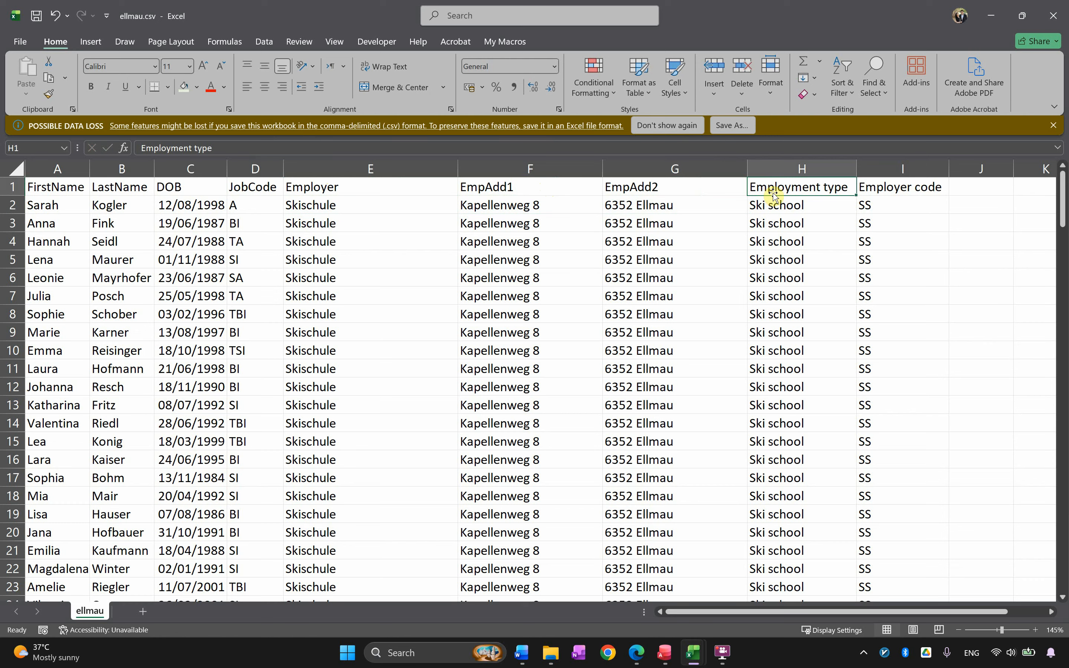
{"action": "type", "text": "EmpType"}
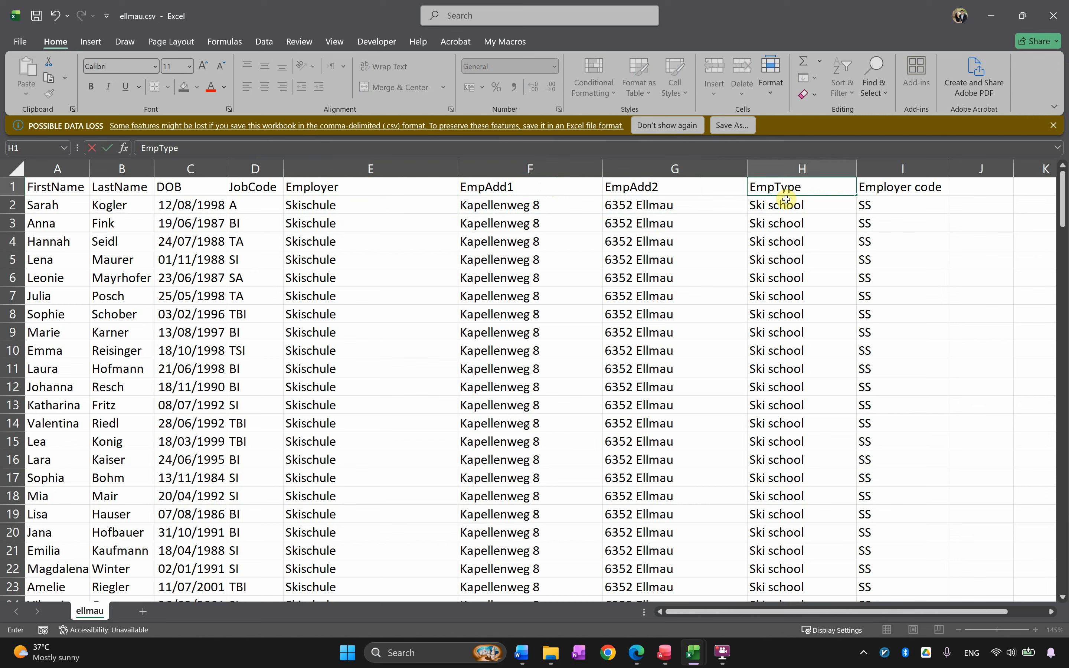
{"action": "key", "text": "Tab"}
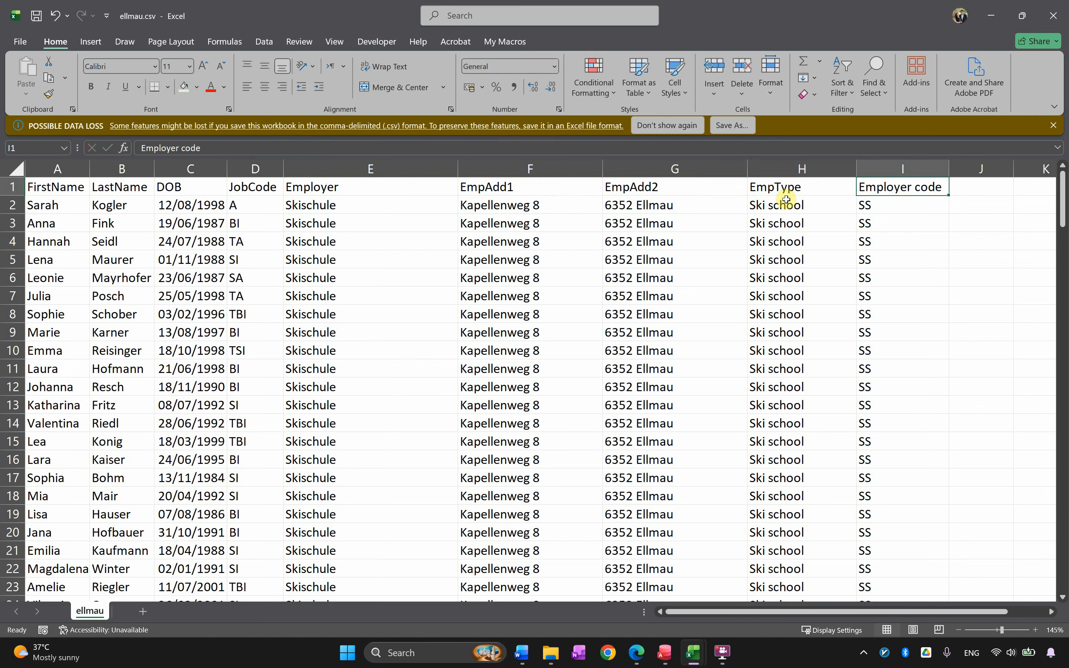
{"action": "type", "text": "EmpCode"}
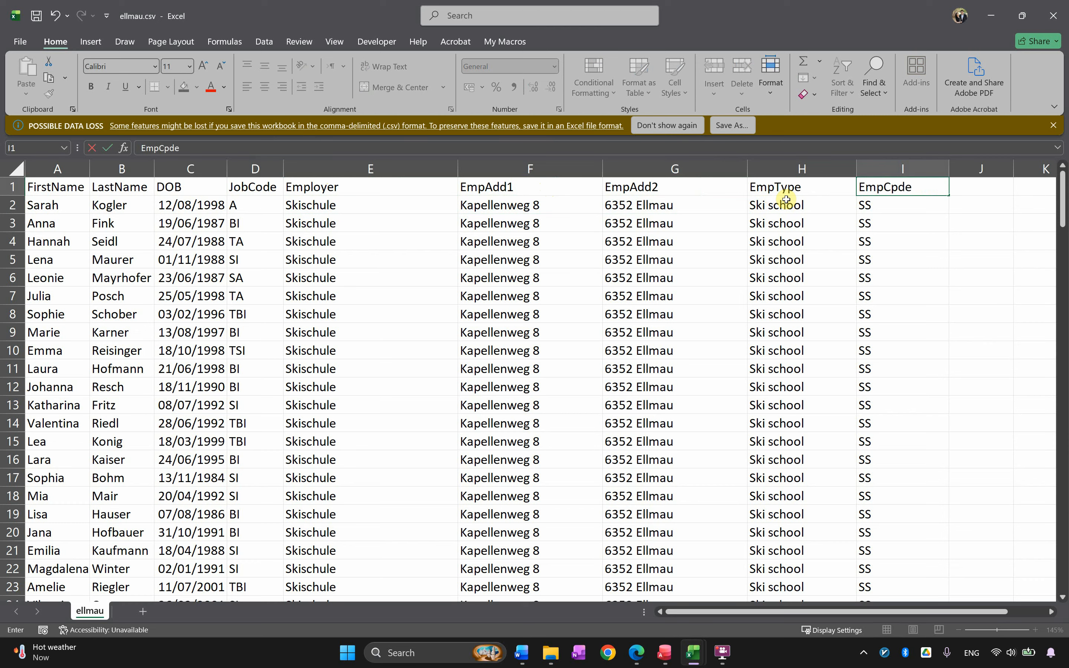
{"action": "key", "text": "Return"}
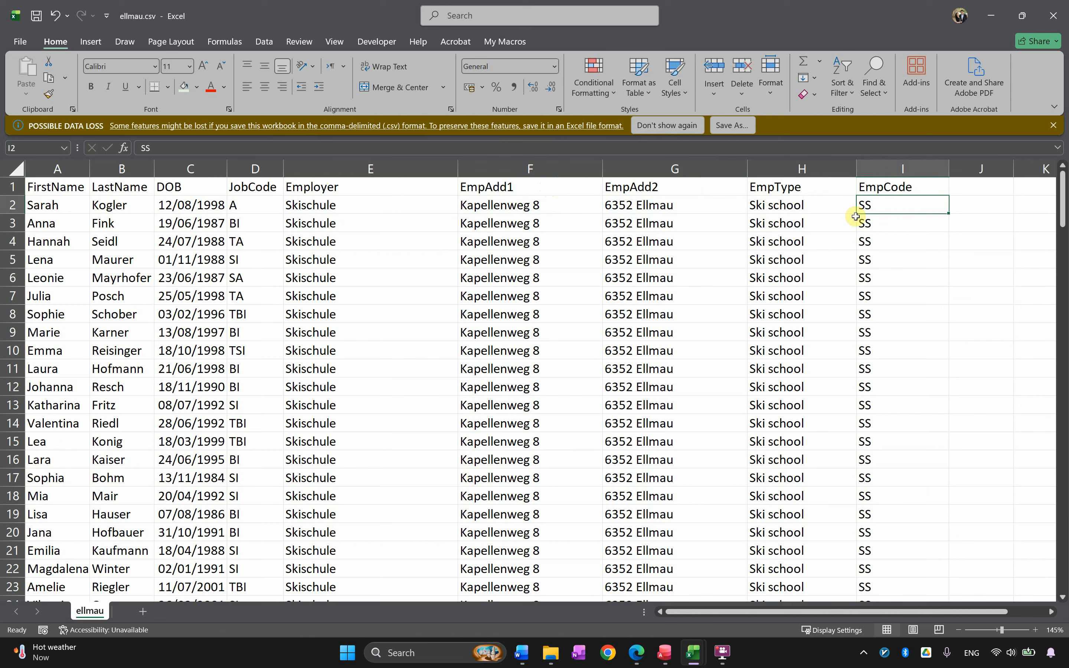
Examine how the EmpCode values relate to the employer names, addresses and types, including the Shorthotel record in row 91.
{"action": "left_click", "coordinate": [902, 187]}
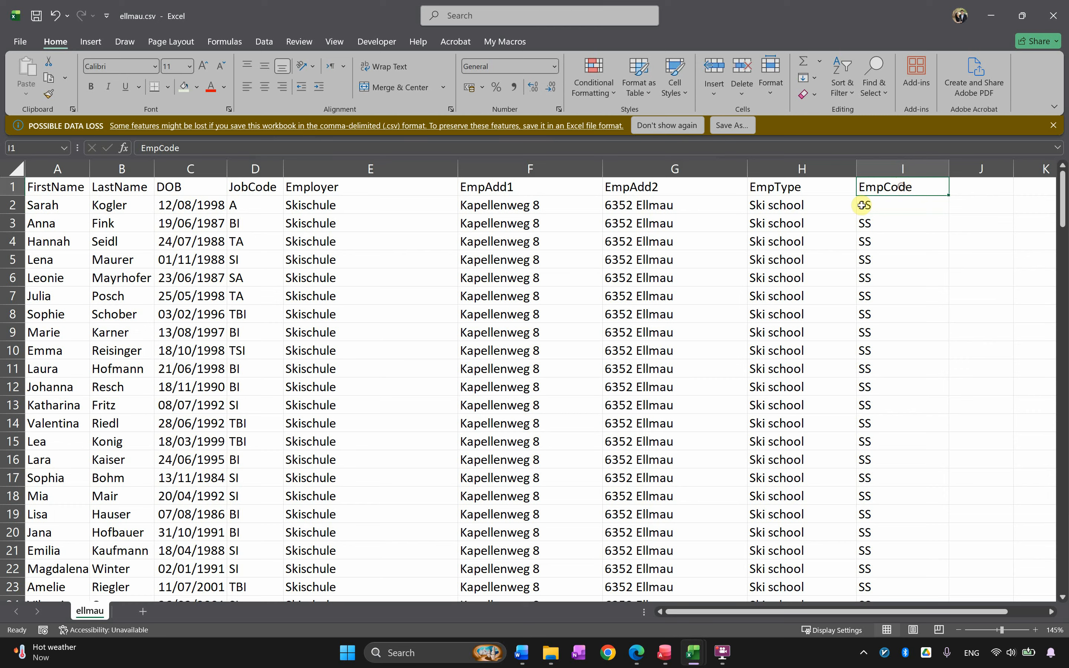
{"action": "left_click_drag", "start_coordinate": [802, 208], "coordinate": [870, 264]}
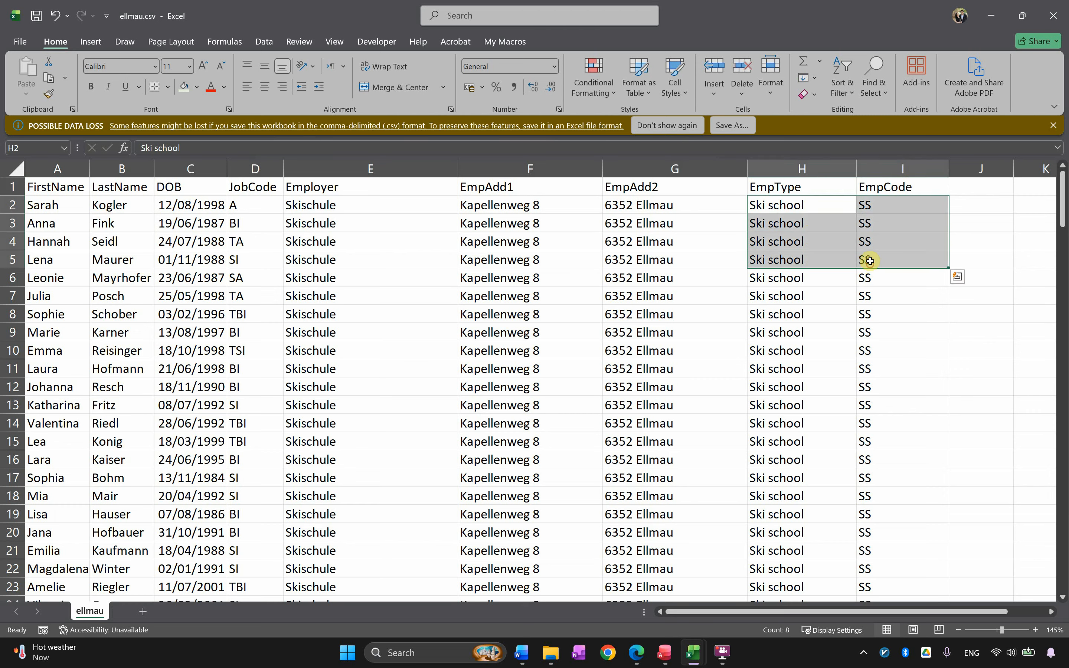
{"action": "left_click_drag", "start_coordinate": [873, 205], "coordinate": [804, 214]}
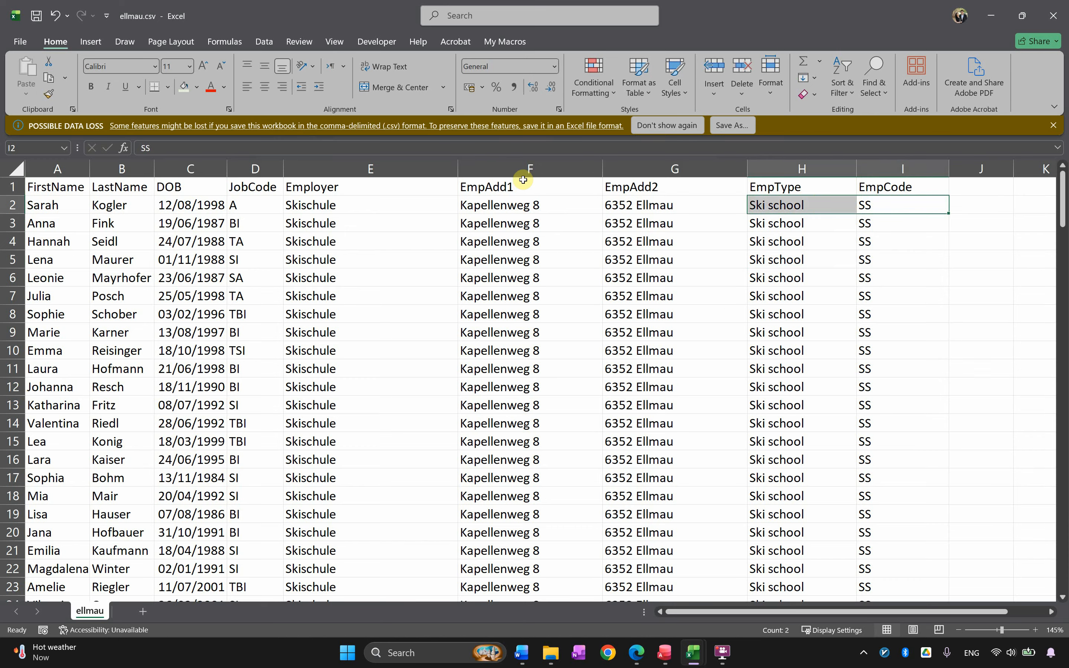
{"action": "scroll", "coordinate": [807, 370], "scroll_direction": "down", "scroll_amount": 20}
{"action": "scroll", "coordinate": [818, 376], "scroll_direction": "down", "scroll_amount": 6}
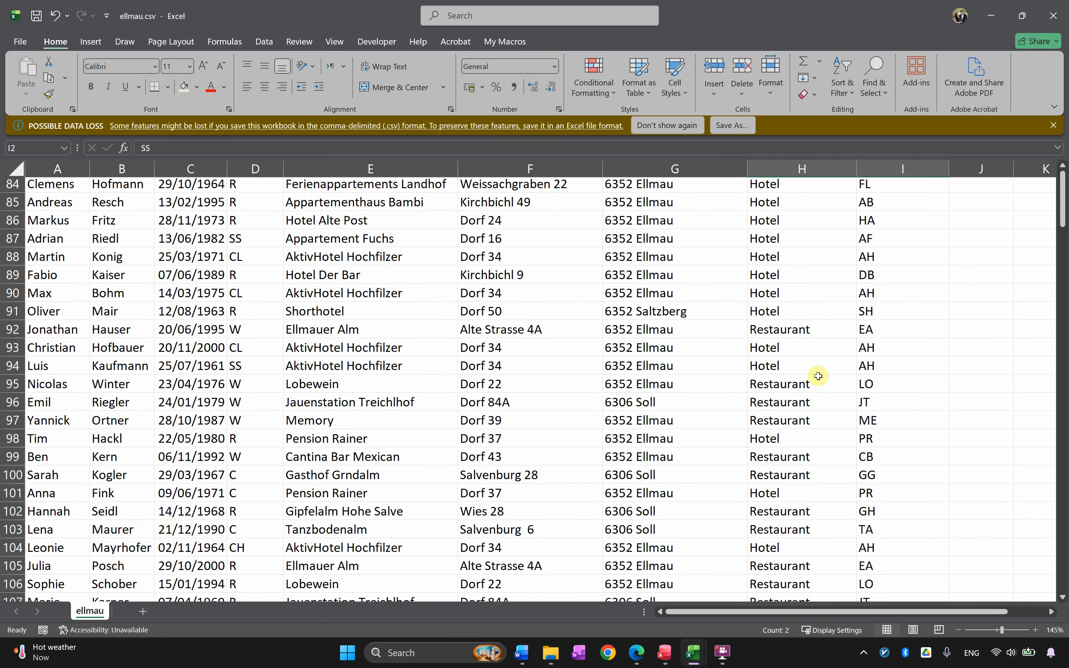
{"action": "left_click_drag", "start_coordinate": [867, 311], "coordinate": [363, 323]}
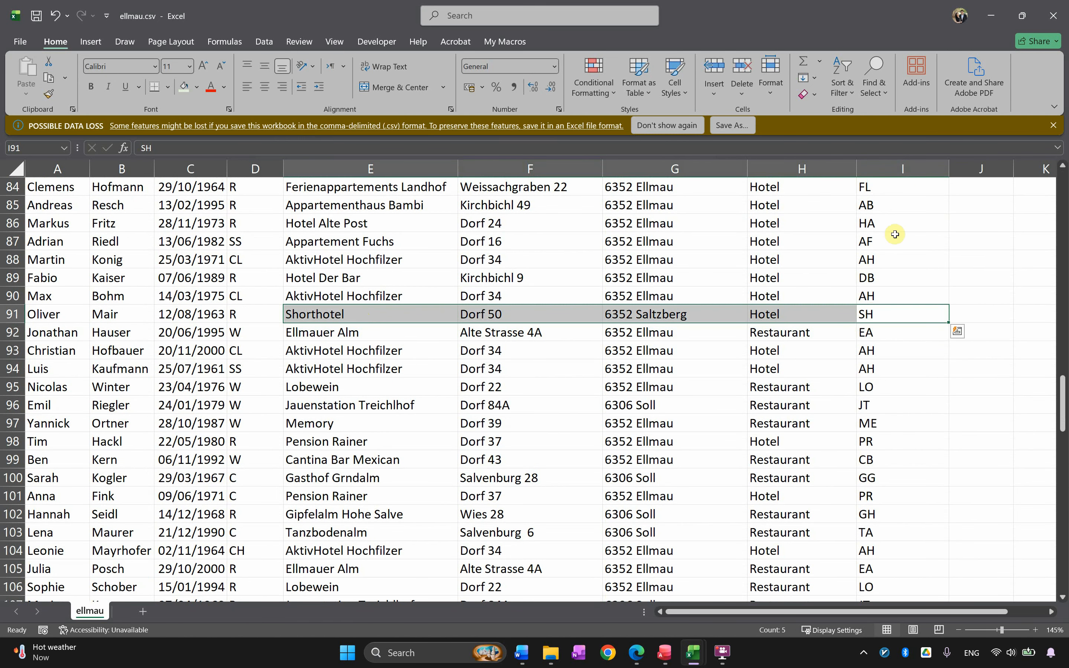
{"action": "left_click", "coordinate": [879, 314]}
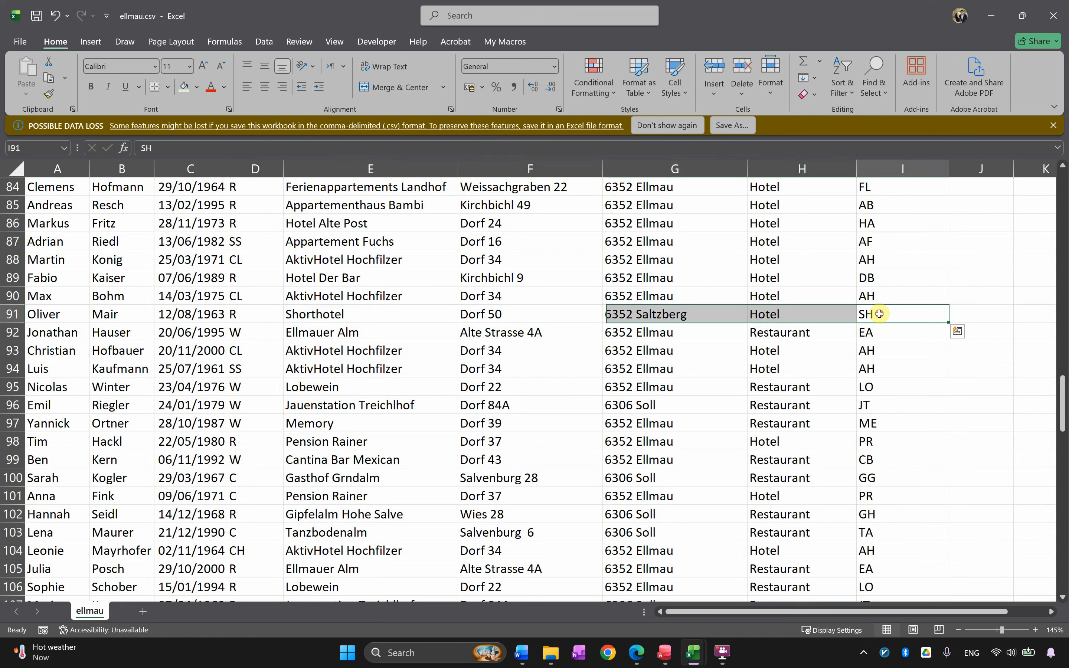
{"action": "left_click", "coordinate": [326, 318]}
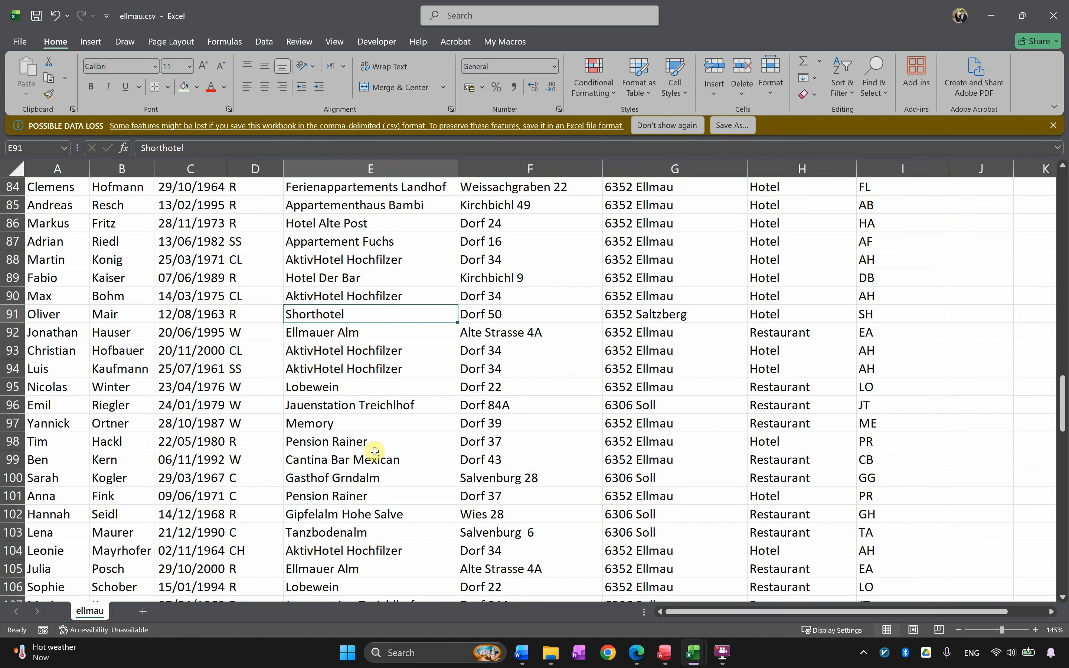
{"action": "left_click_drag", "start_coordinate": [880, 312], "coordinate": [891, 389]}
{"action": "left_click_drag", "start_coordinate": [353, 258], "coordinate": [383, 388]}
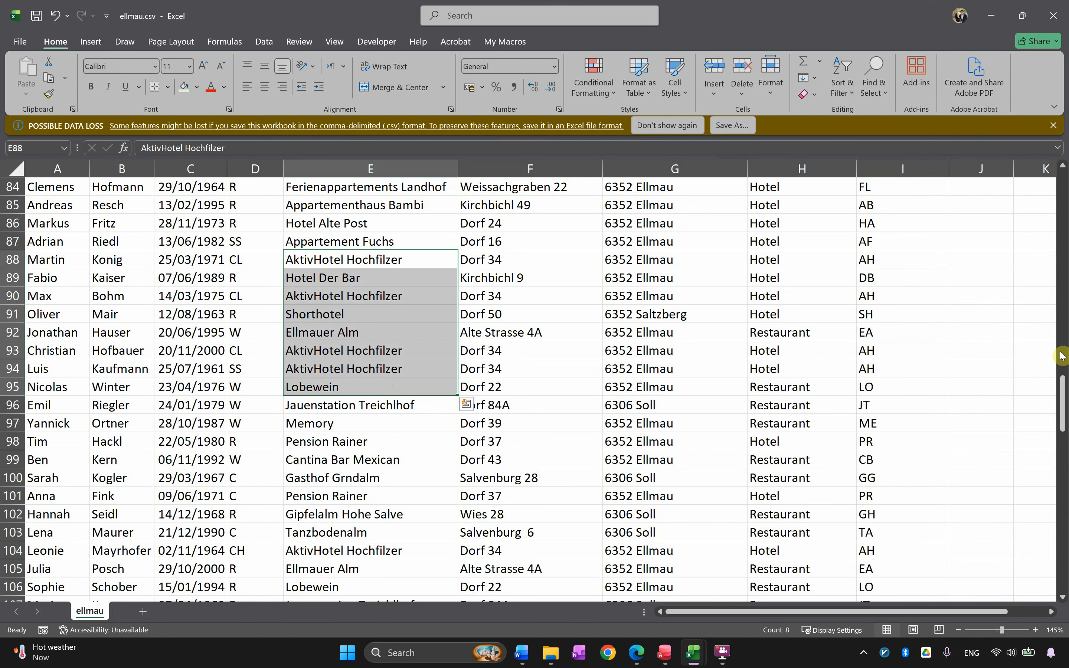
{"action": "left_click", "coordinate": [887, 314]}
{"action": "left_click", "coordinate": [372, 320]}
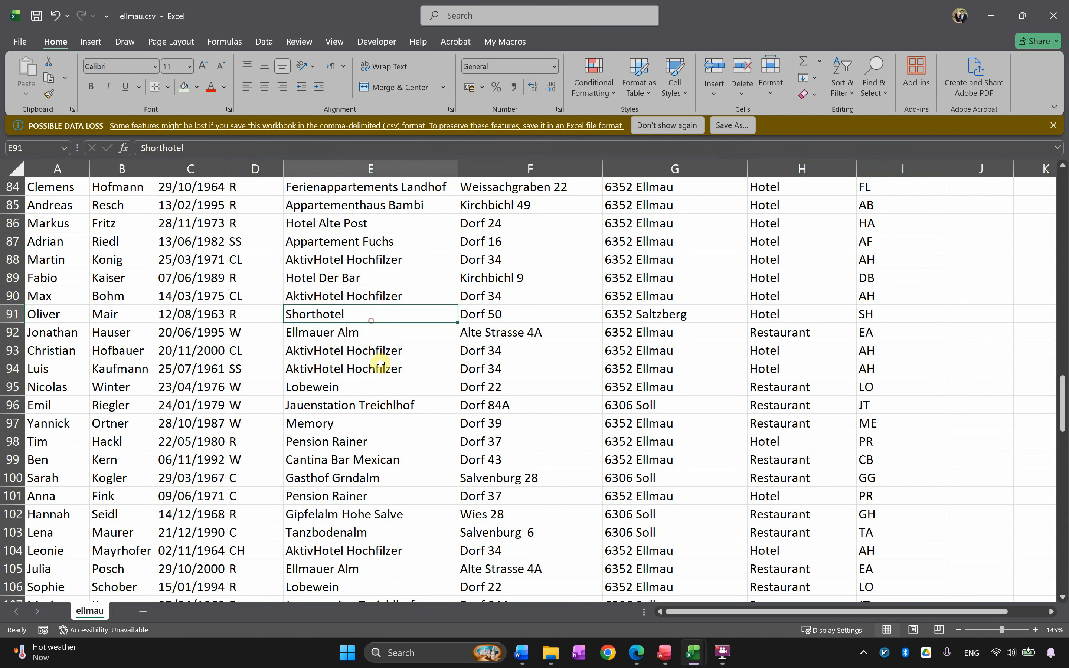
Move the entire EmpCode column so it sits between JobCode and Employer.
{"action": "scroll", "coordinate": [623, 325], "scroll_direction": "up", "scroll_amount": 20}
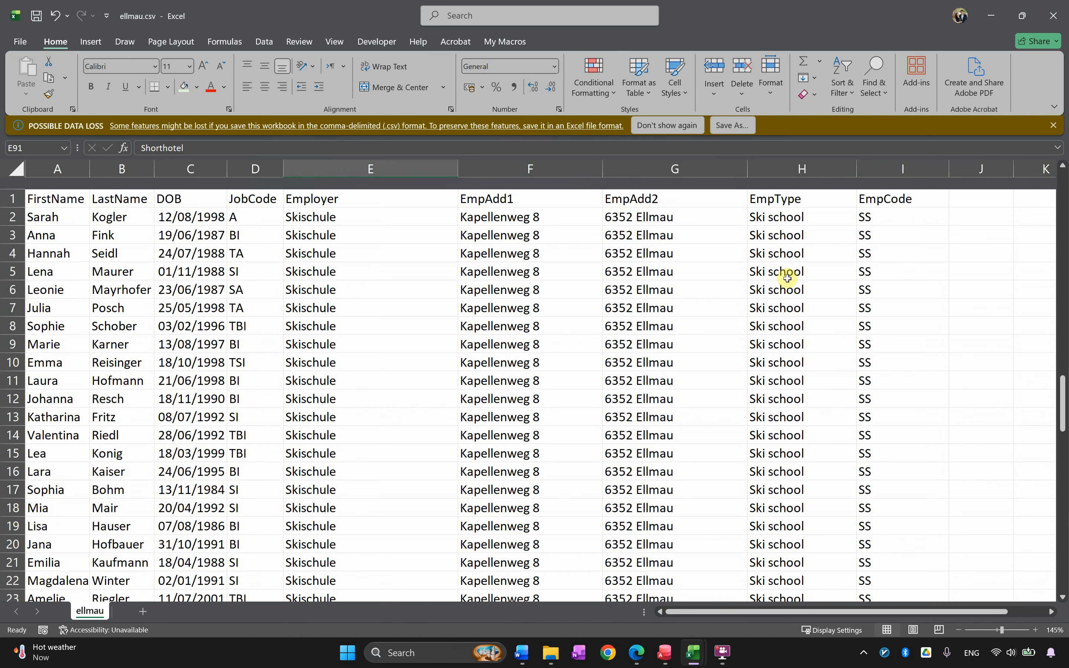
{"action": "left_click", "coordinate": [886, 169]}
{"action": "right_click", "coordinate": [888, 173]}
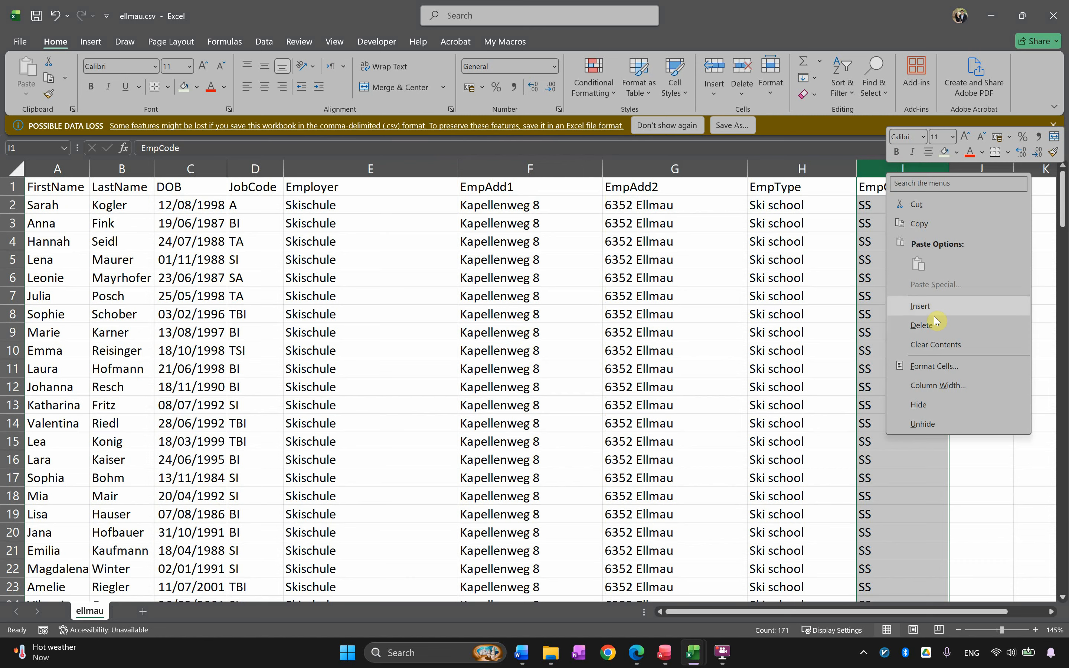
{"action": "left_click", "coordinate": [919, 224]}
{"action": "left_click", "coordinate": [347, 168]}
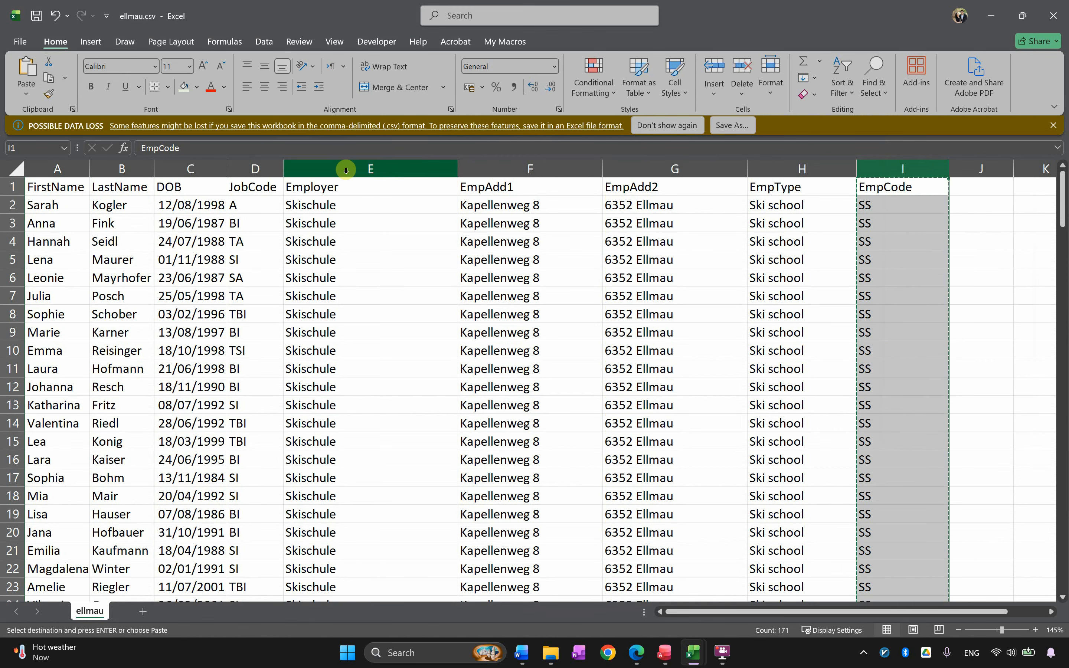
{"action": "right_click", "coordinate": [347, 176]}
{"action": "left_click", "coordinate": [384, 310]}
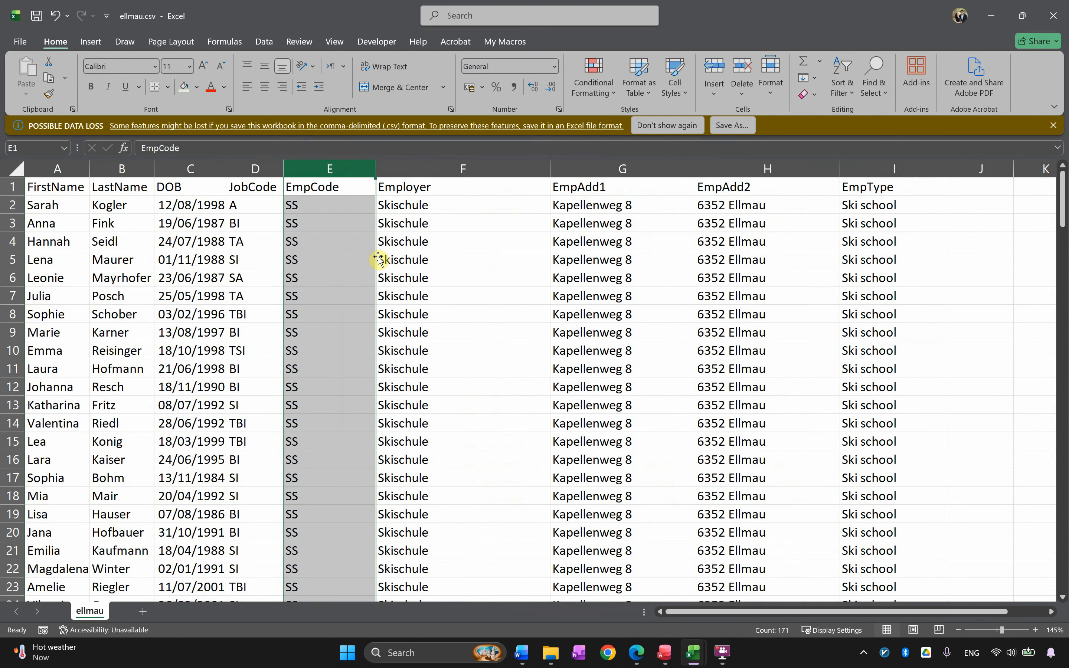
{"action": "left_click", "coordinate": [350, 228]}
{"action": "left_click_drag", "start_coordinate": [350, 227], "coordinate": [399, 230]}
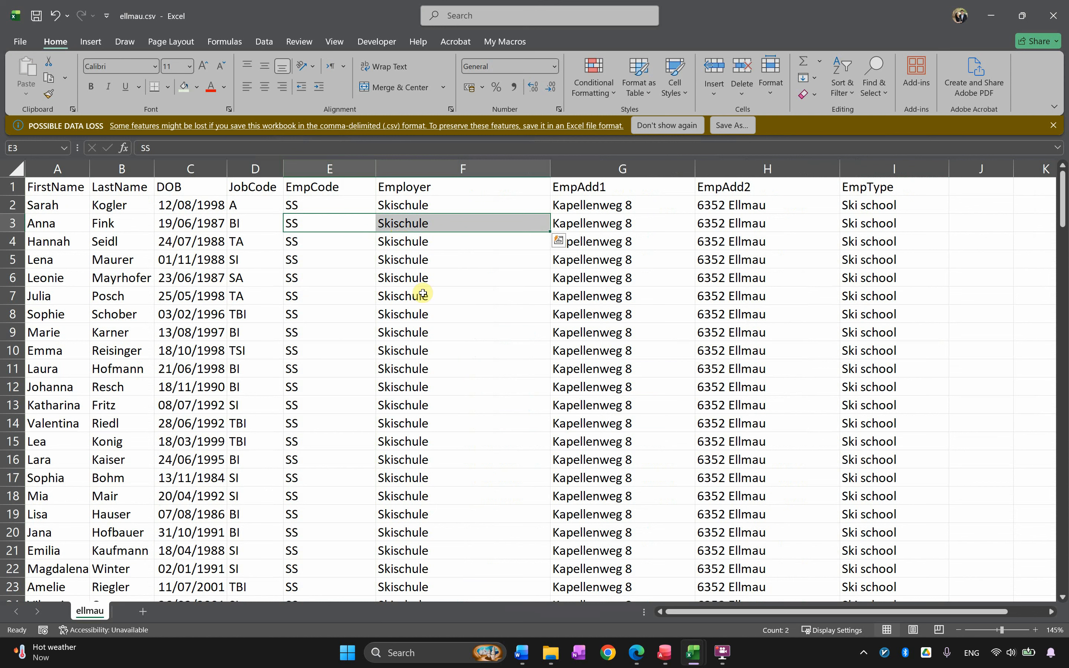
Insert an empty column between EmpAdd2 and EmpType, and select its header cell I1.
{"action": "left_click", "coordinate": [889, 211]}
{"action": "left_click", "coordinate": [869, 184]}
{"action": "left_click_drag", "start_coordinate": [870, 185], "coordinate": [888, 269]}
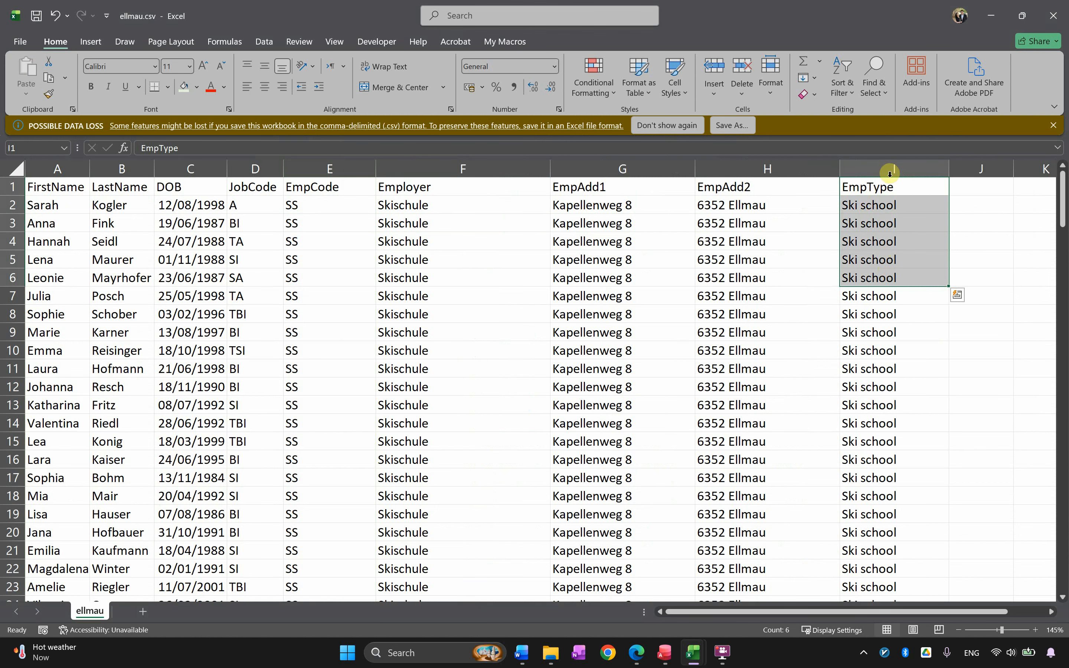
{"action": "left_click", "coordinate": [880, 168]}
{"action": "right_click", "coordinate": [878, 167]}
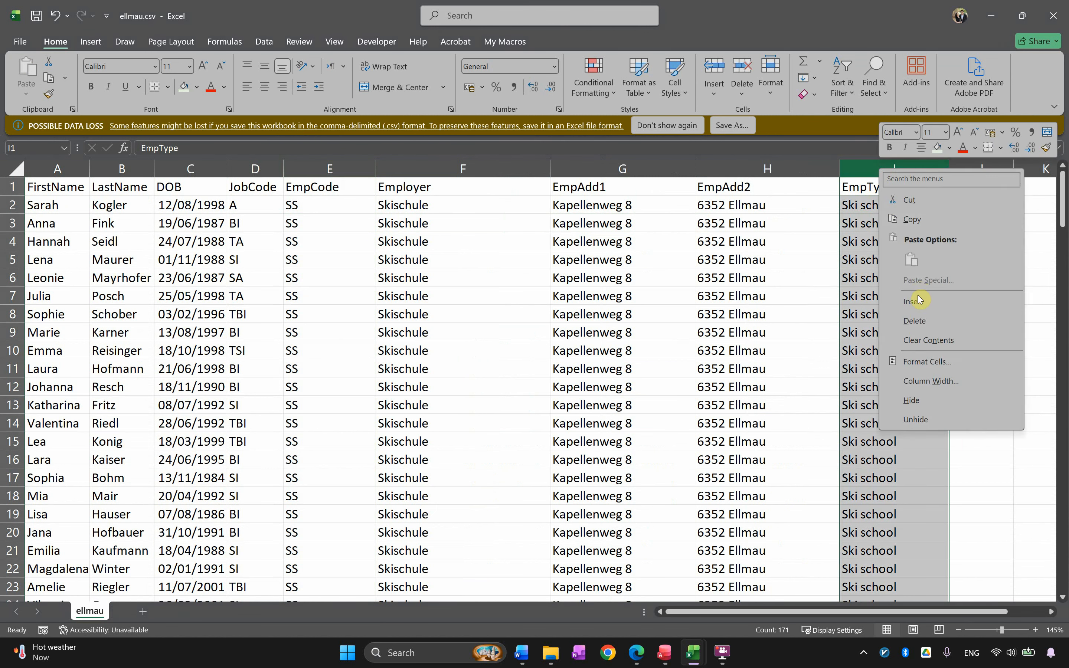
{"action": "left_click", "coordinate": [914, 301]}
{"action": "left_click", "coordinate": [919, 220]}
{"action": "left_click_drag", "start_coordinate": [976, 171], "coordinate": [934, 172]}
{"action": "left_click", "coordinate": [867, 186]}
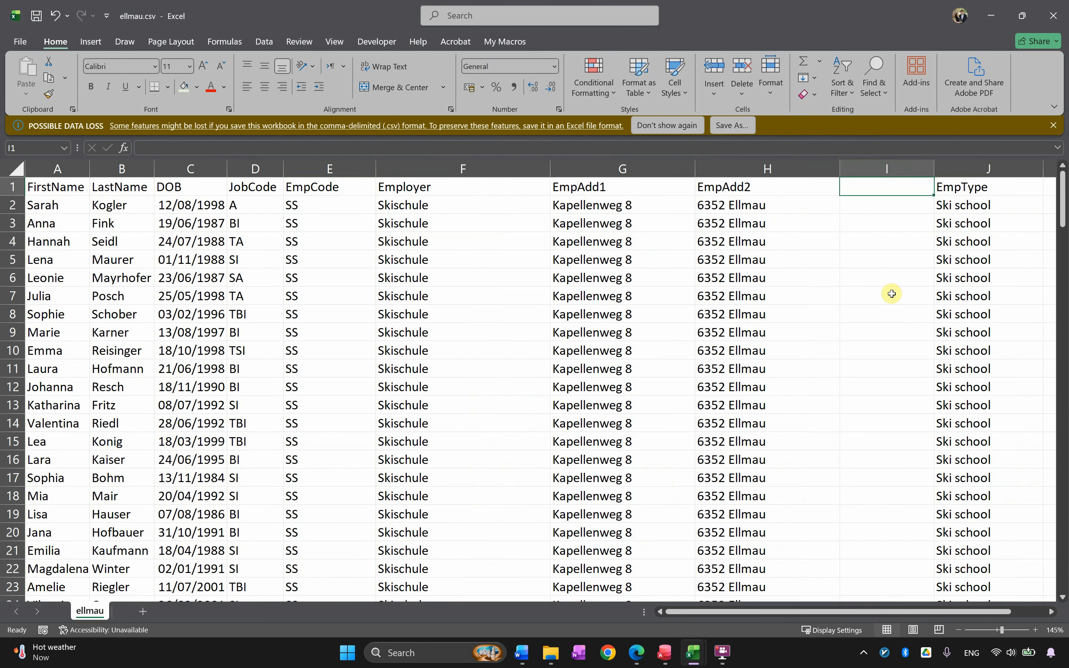
Enter EmpTypeCode as the header of the empty column before EmpType.
{"action": "type", "text": "Em"}
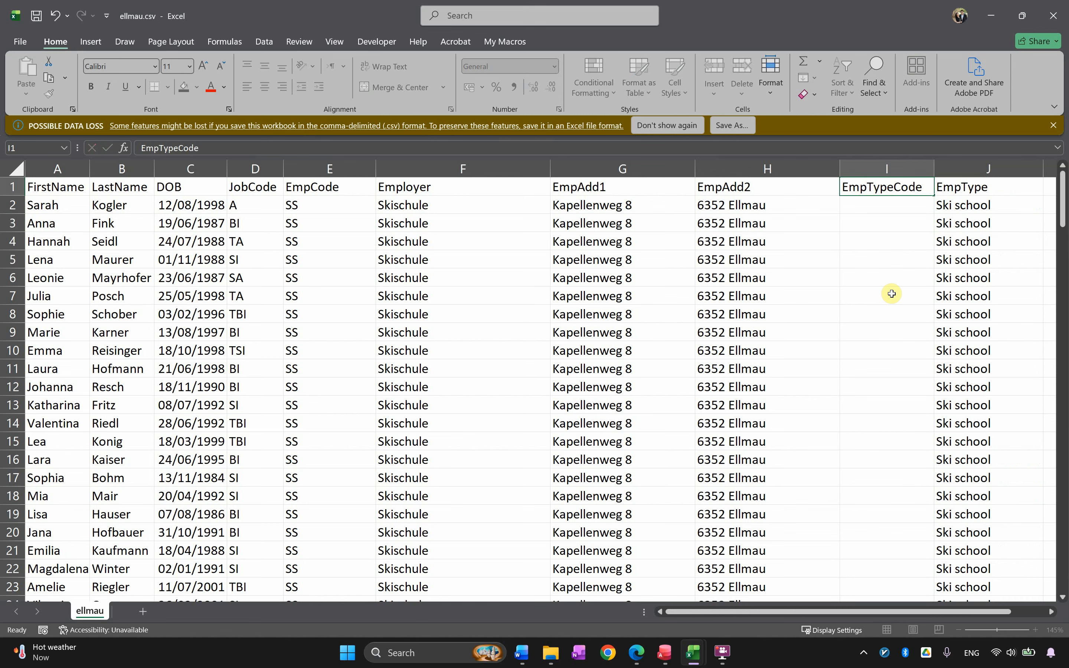
{"action": "type", "text": "pTypeCode"}
{"action": "key", "text": "Return"}
Fill the EmpTypeCode column for every record with the first letter of EmpType, using =LEFT(J2,1) from I2 down.
{"action": "type", "text": "="}
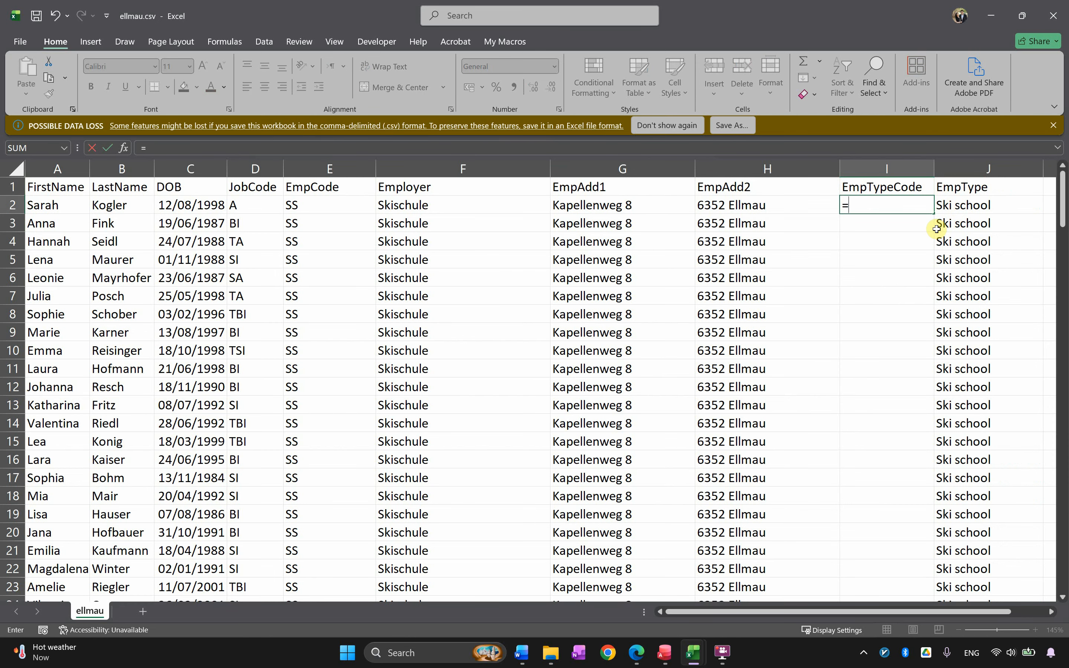
{"action": "type", "text": "left("}
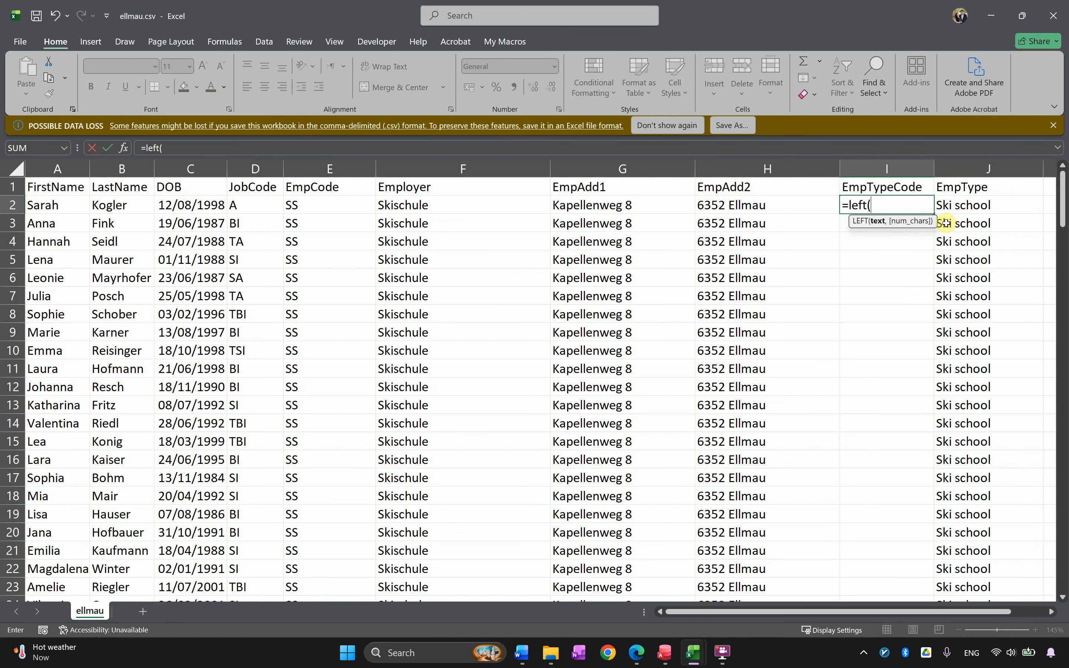
{"action": "left_click", "coordinate": [964, 208]}
{"action": "type", "text": ","}
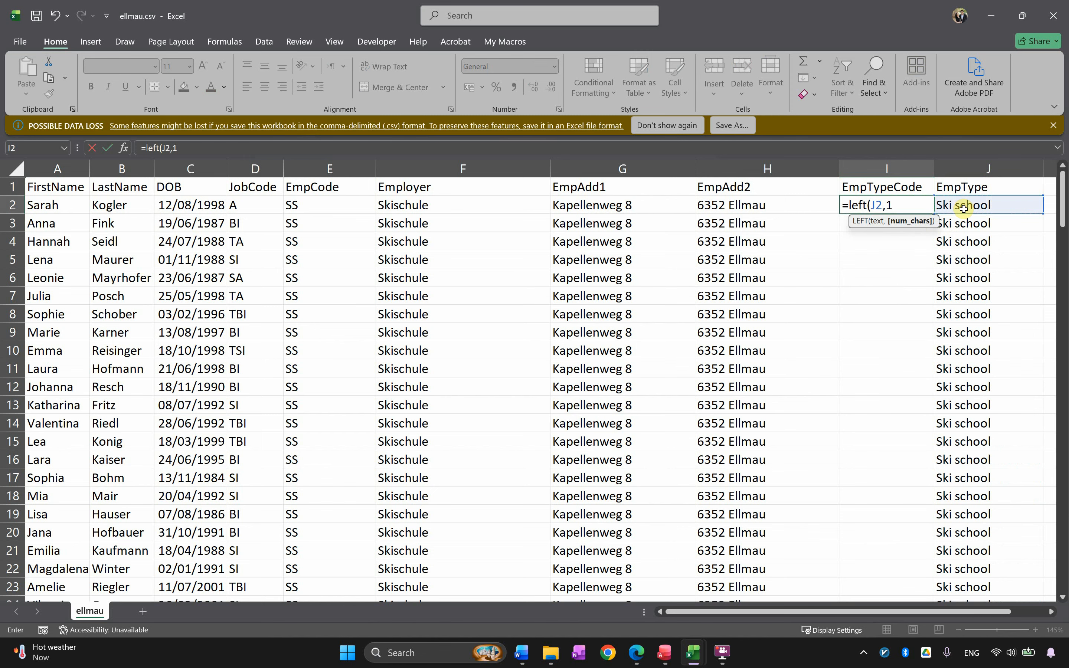
{"action": "type", "text": "1)"}
{"action": "key", "text": "Return"}
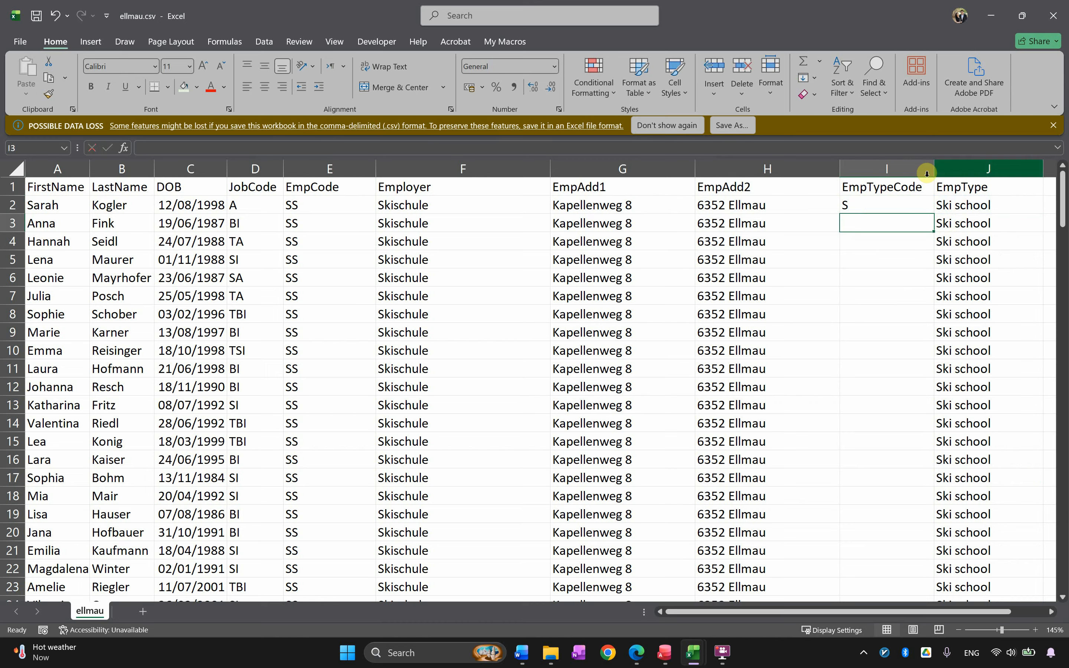
{"action": "left_click_drag", "start_coordinate": [900, 185], "coordinate": [959, 239]}
{"action": "left_click", "coordinate": [902, 205]}
{"action": "double_click", "coordinate": [934, 213]}
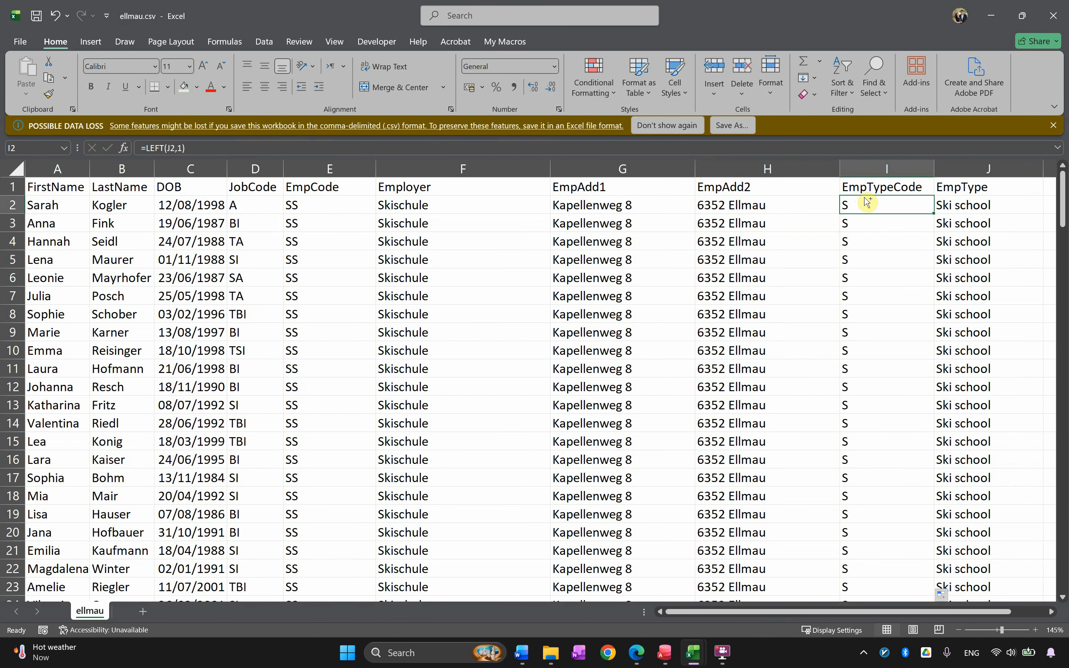
Replace the EmpTypeCode formulas from I2 to I171 with their plain values.
{"action": "key", "text": "ctrl+shift+Down"}
{"action": "key", "text": "ctrl+c"}
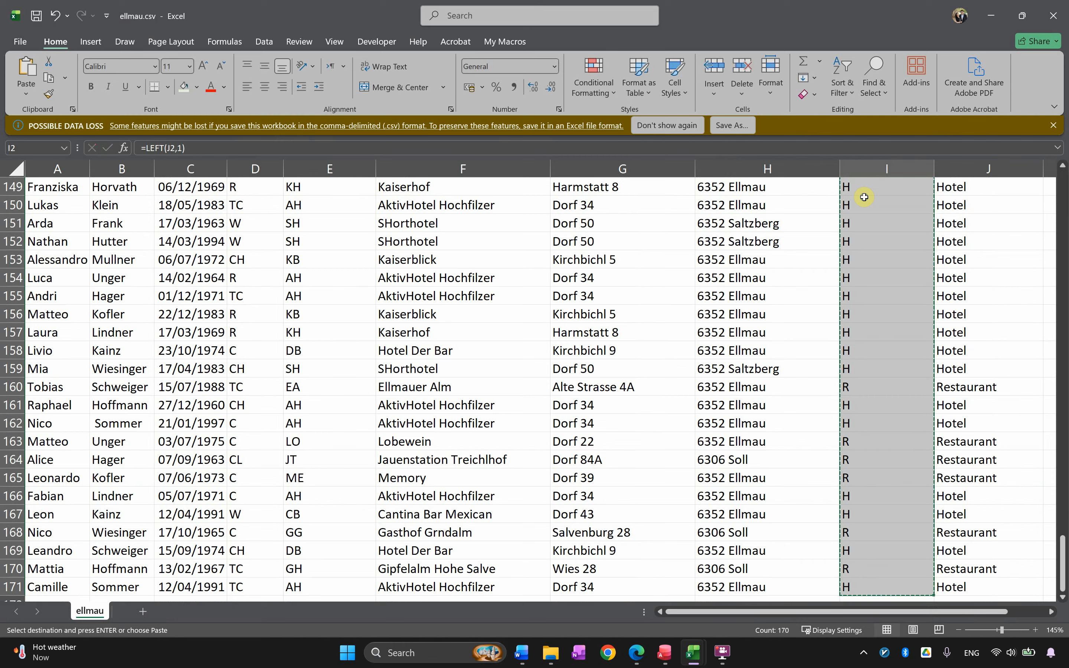
{"action": "right_click", "coordinate": [864, 197]}
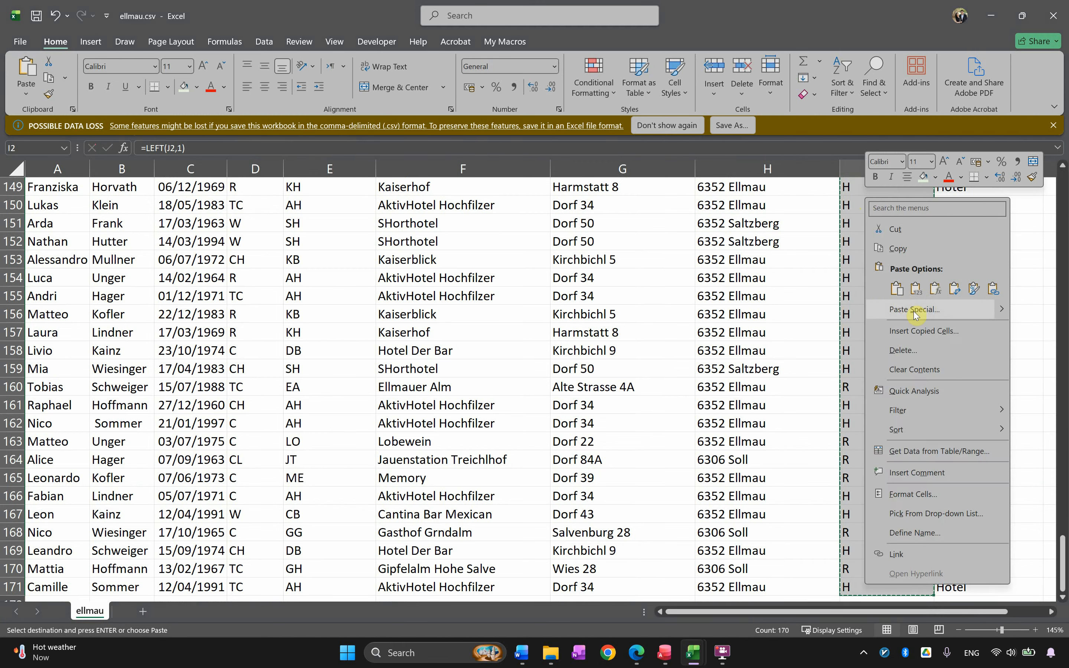
{"action": "left_click", "coordinate": [923, 291]}
{"action": "left_click", "coordinate": [919, 279]}
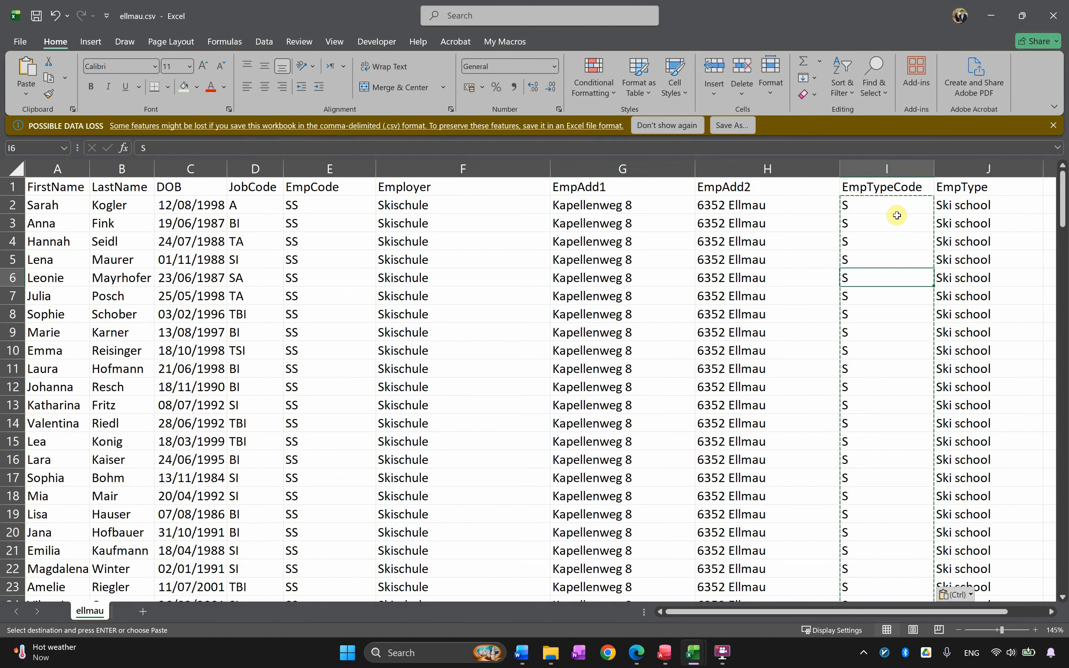
{"action": "key", "text": "Escape"}
{"action": "left_click", "coordinate": [924, 224]}
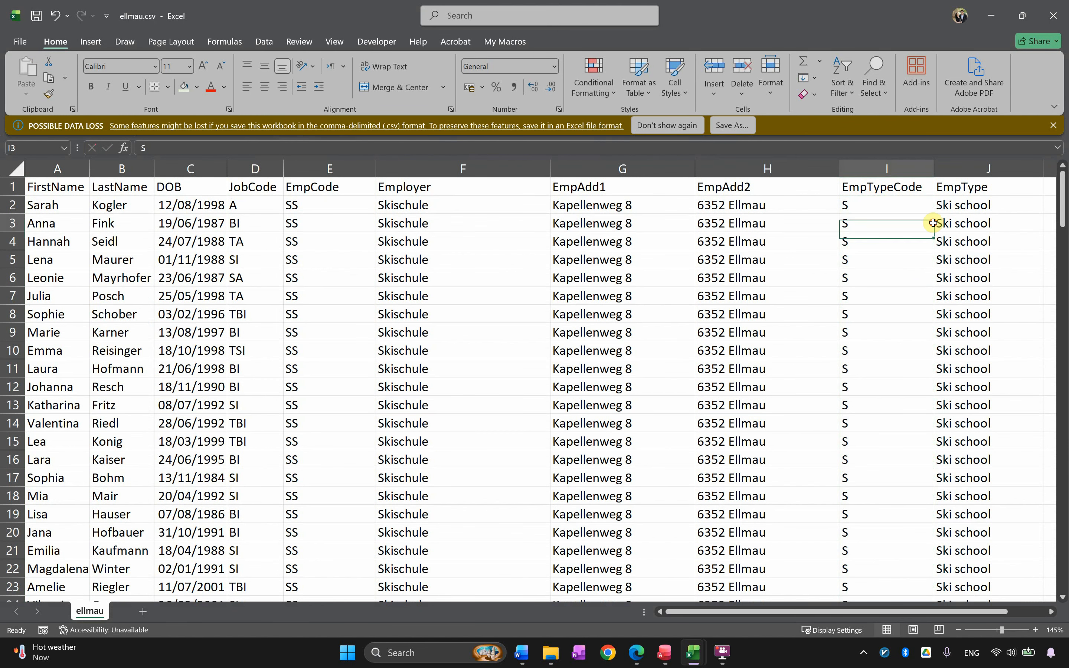
{"action": "left_click", "coordinate": [906, 202]}
Copy the entire EmpTypeCode and EmpType columns into a new sheet named Type, starting at A1.
{"action": "left_click_drag", "start_coordinate": [957, 186], "coordinate": [918, 355]}
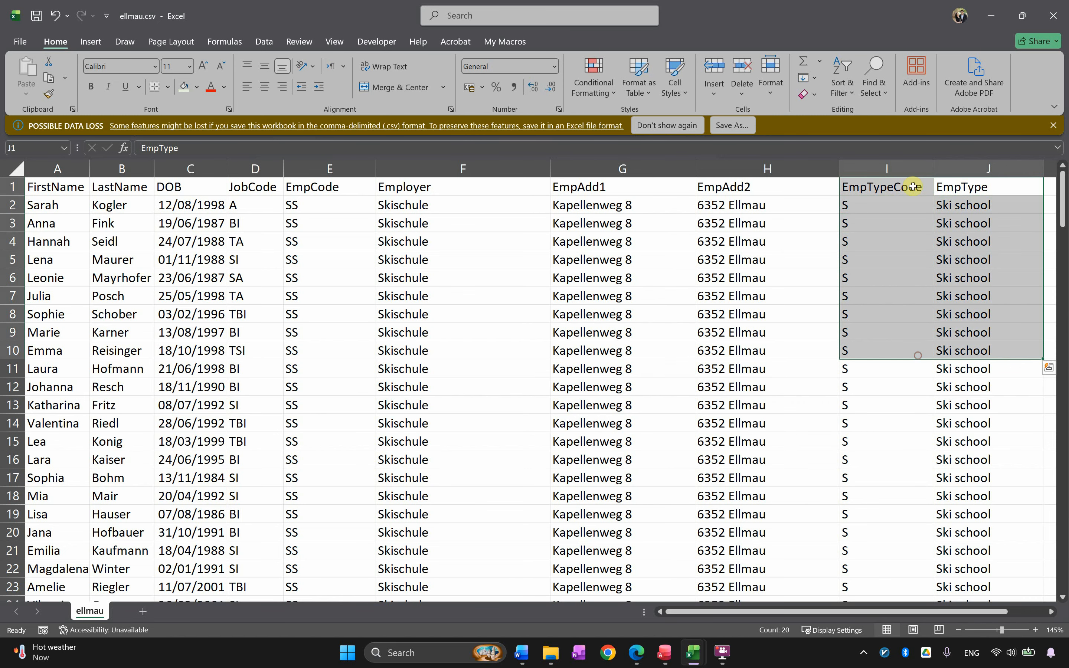
{"action": "left_click_drag", "start_coordinate": [892, 168], "coordinate": [966, 172]}
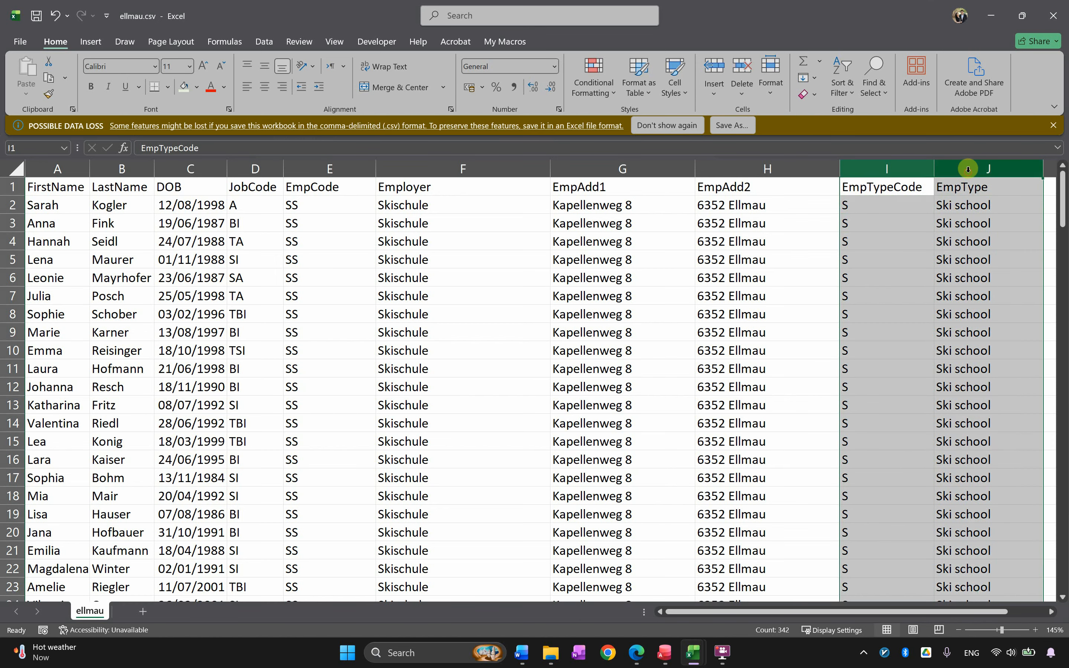
{"action": "key", "text": "ctrl+c"}
{"action": "left_click", "coordinate": [148, 613]}
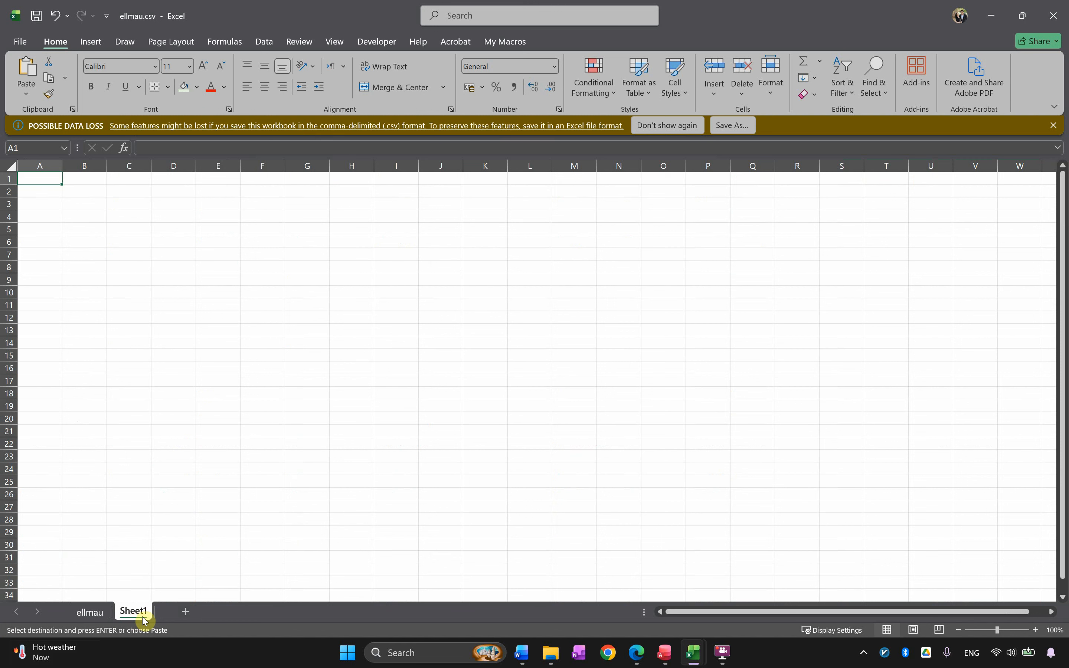
{"action": "double_click", "coordinate": [133, 611]}
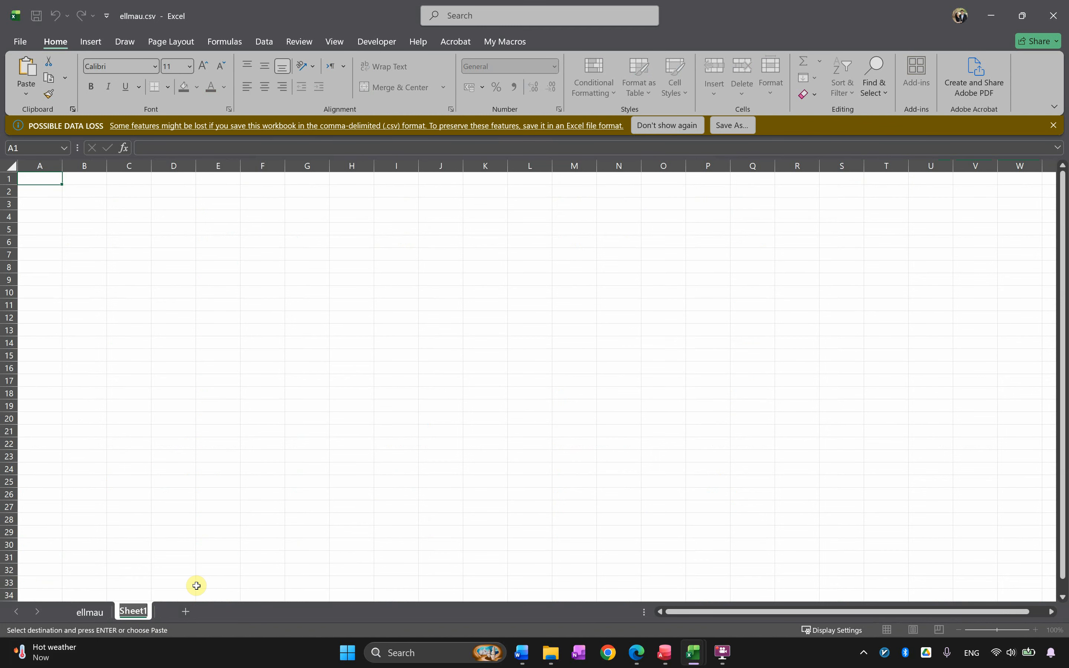
{"action": "type", "text": "Type"}
{"action": "key", "text": "Return"}
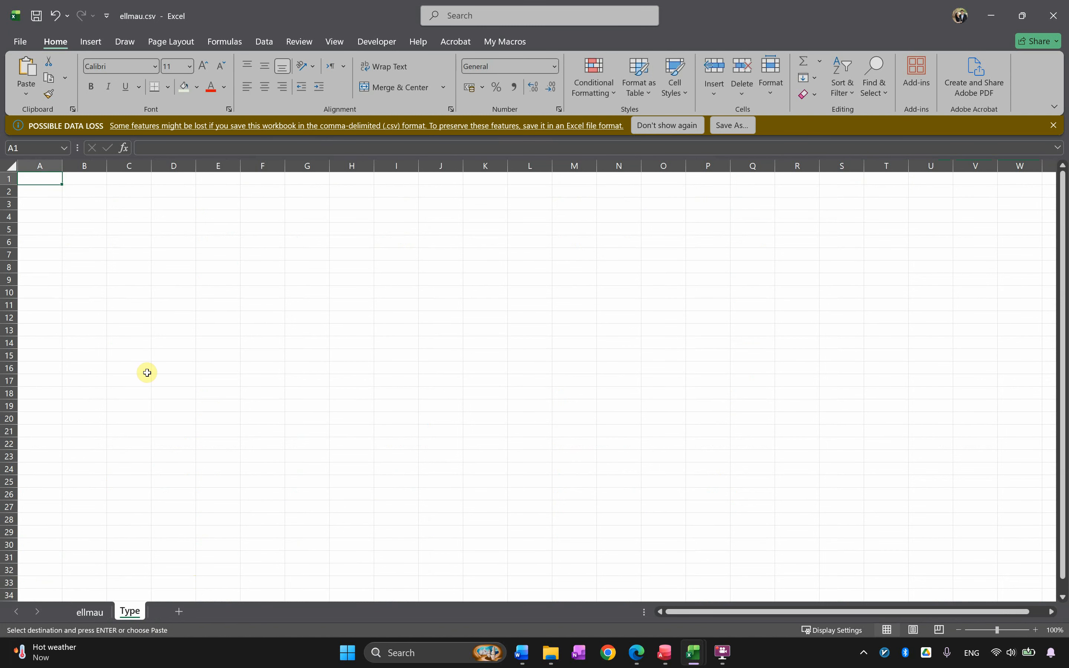
{"action": "key", "text": "ctrl+v"}
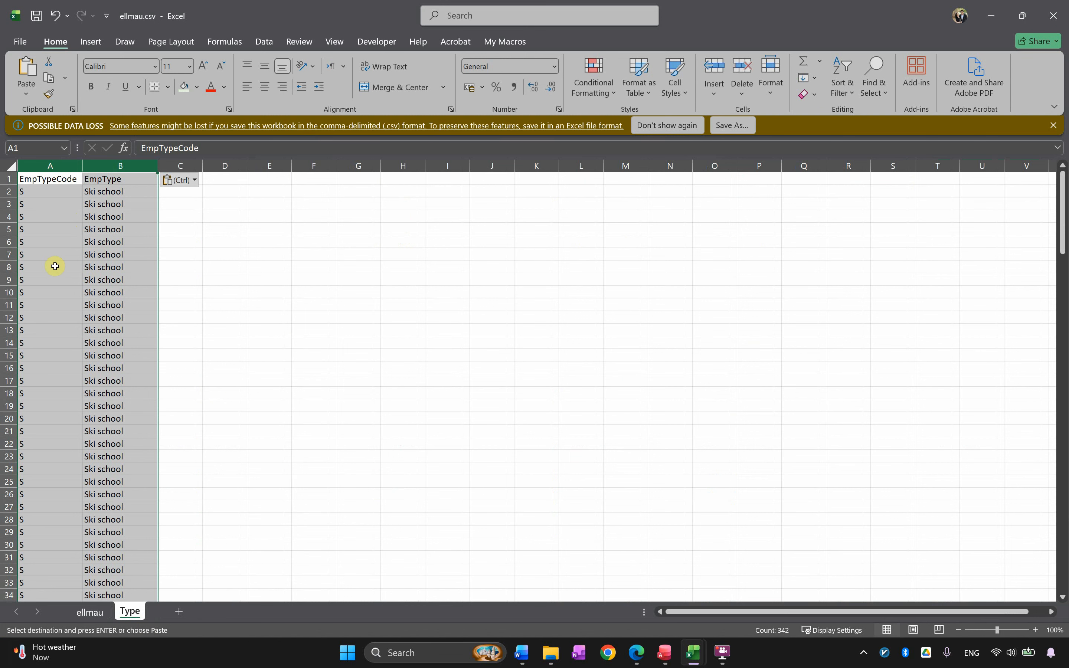
Remove duplicate rows from the Type sheet, comparing both columns A and B.
{"action": "left_click_drag", "start_coordinate": [62, 204], "coordinate": [65, 353]}
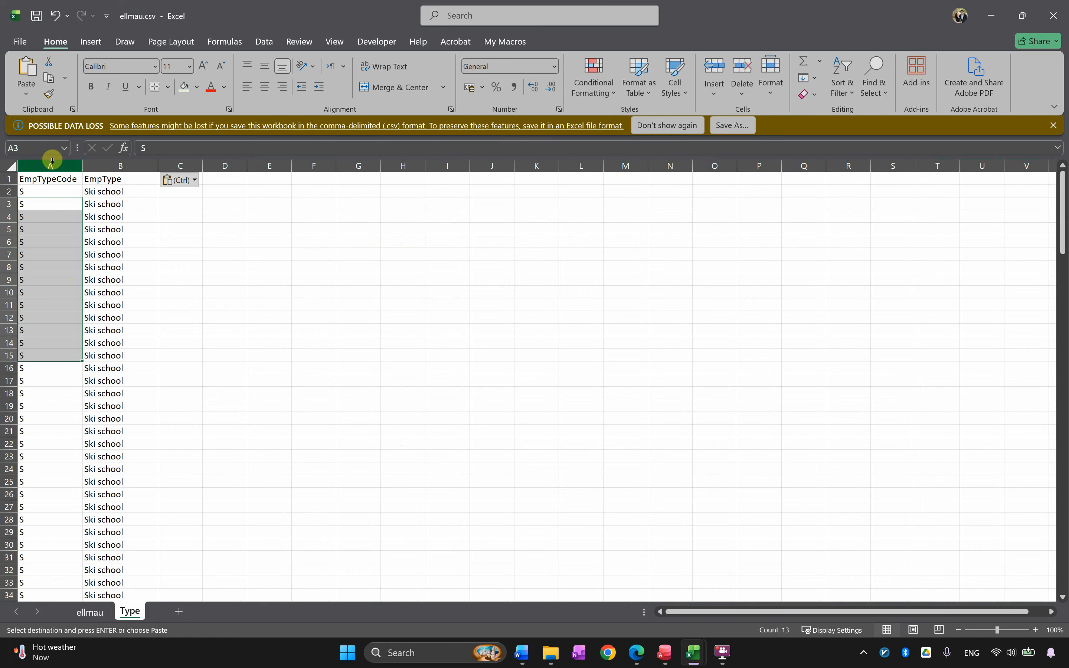
{"action": "left_click_drag", "start_coordinate": [48, 165], "coordinate": [114, 164]}
{"action": "left_click", "coordinate": [263, 42]}
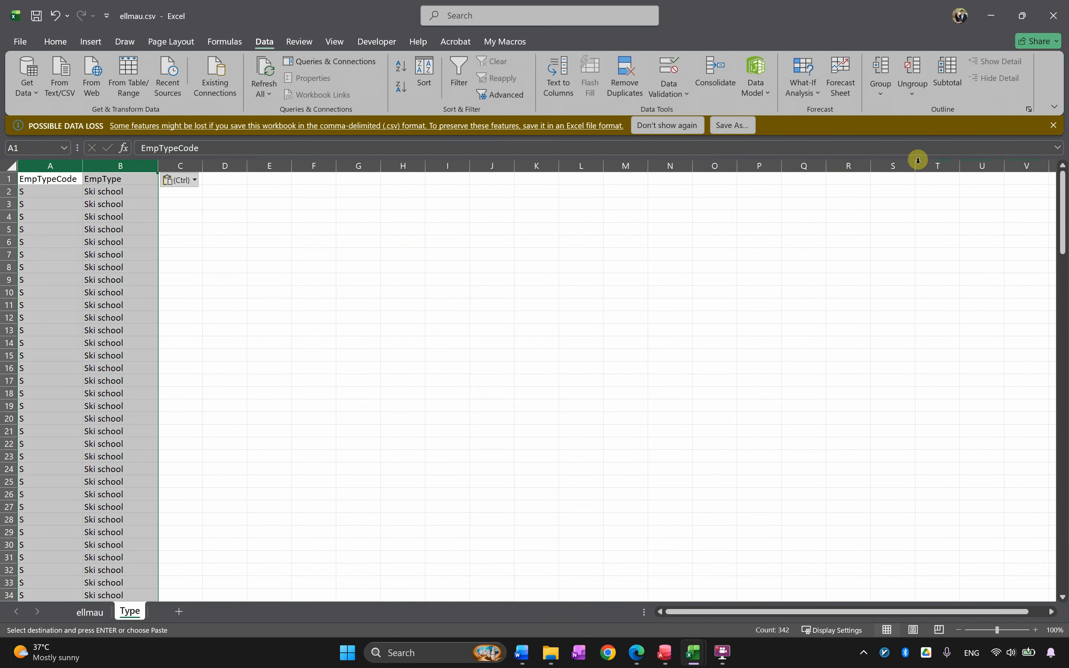
{"action": "left_click", "coordinate": [625, 77]}
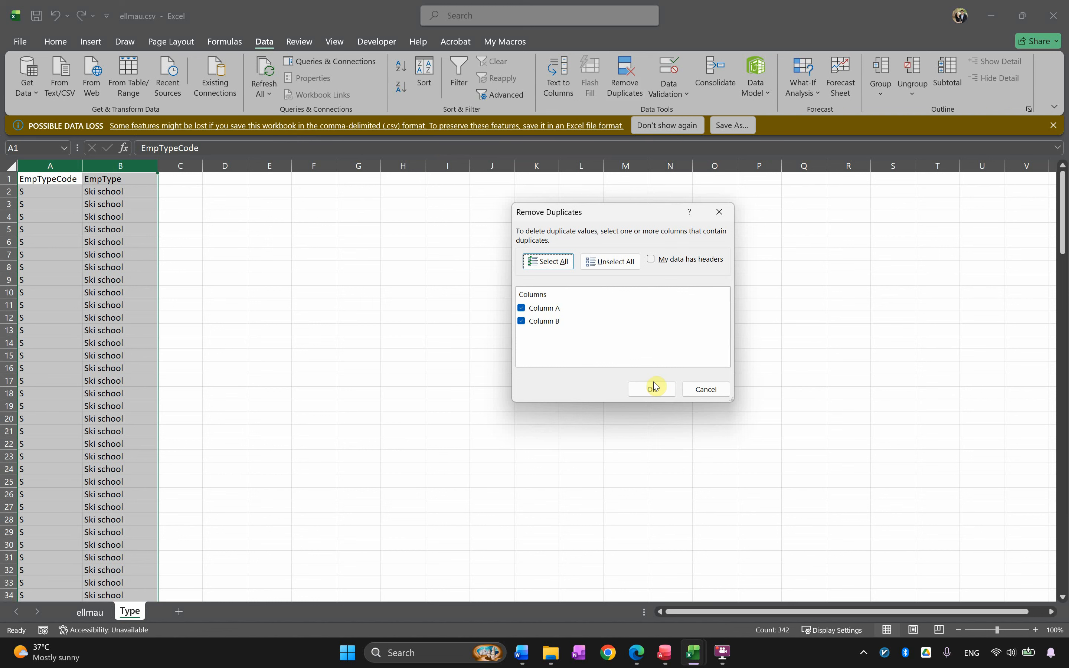
{"action": "left_click", "coordinate": [647, 381]}
{"action": "key", "text": "Return"}
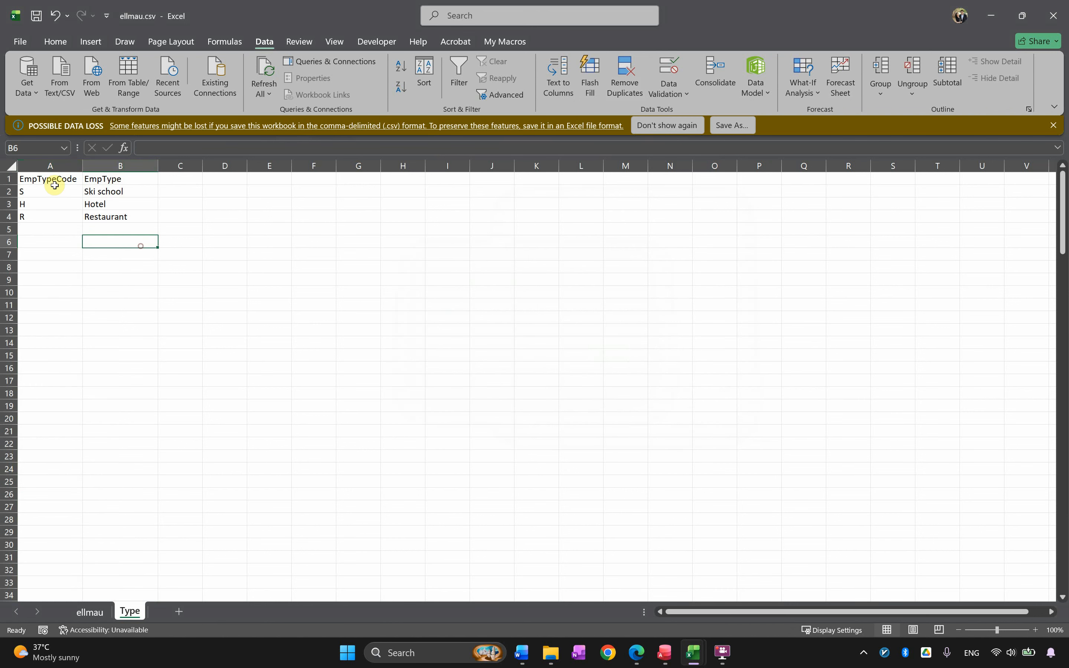
{"action": "left_click_drag", "start_coordinate": [49, 179], "coordinate": [112, 214]}
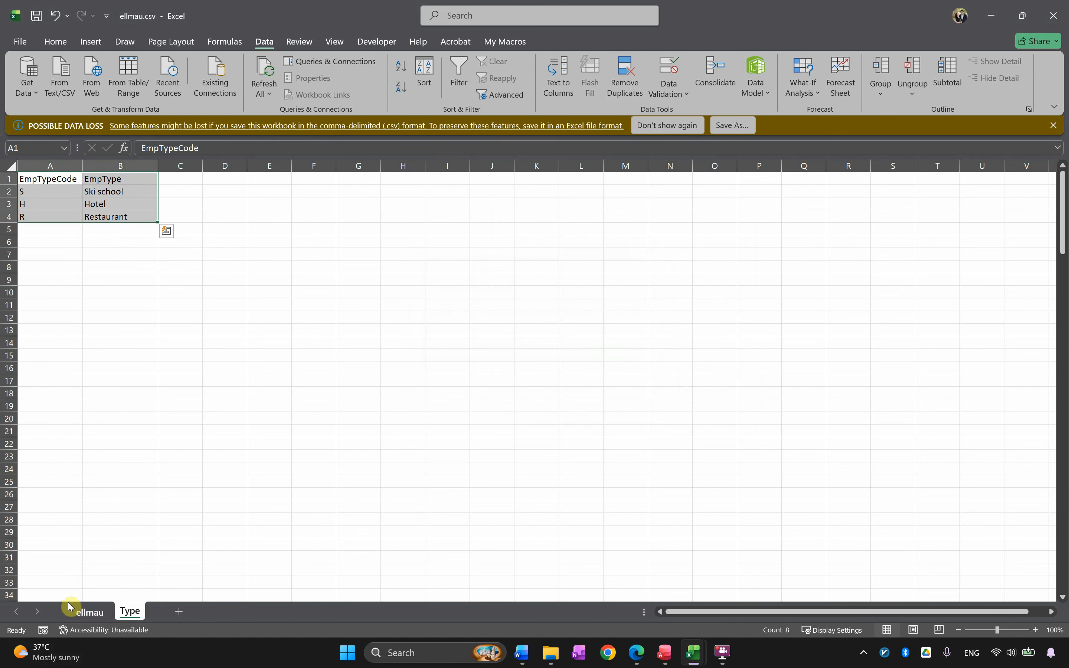
Copy the entire EmpCode, Employer, EmpAdd1, EmpAdd2 and EmpType columns from the ellmau sheet.
{"action": "left_click", "coordinate": [86, 612]}
{"action": "left_click", "coordinate": [859, 420]}
{"action": "key", "text": "Right"}
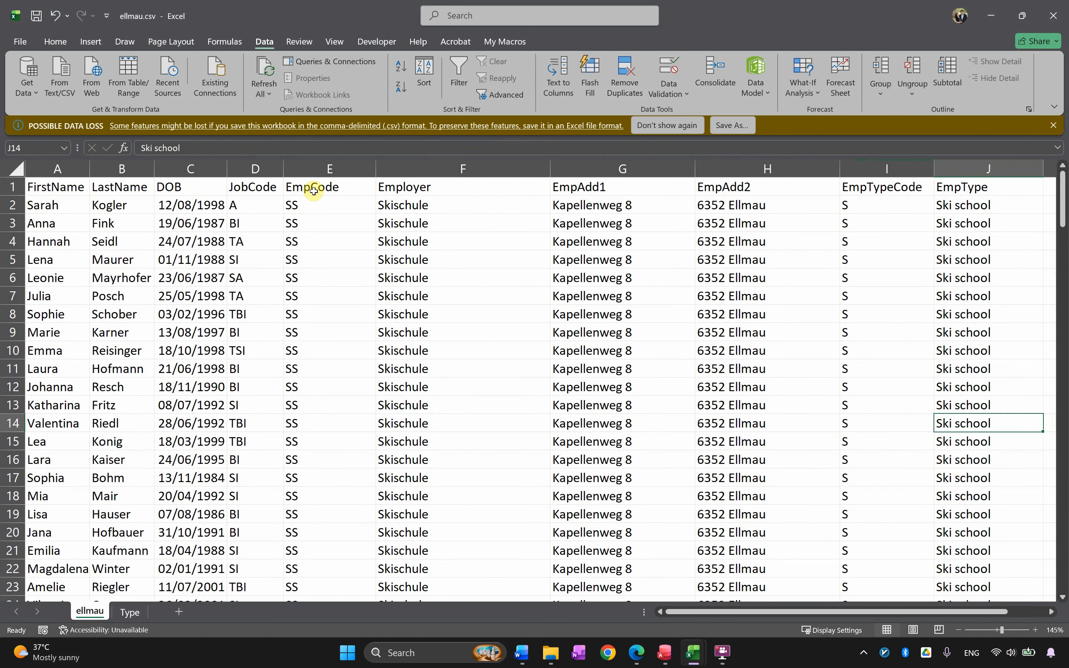
{"action": "left_click", "coordinate": [123, 610]}
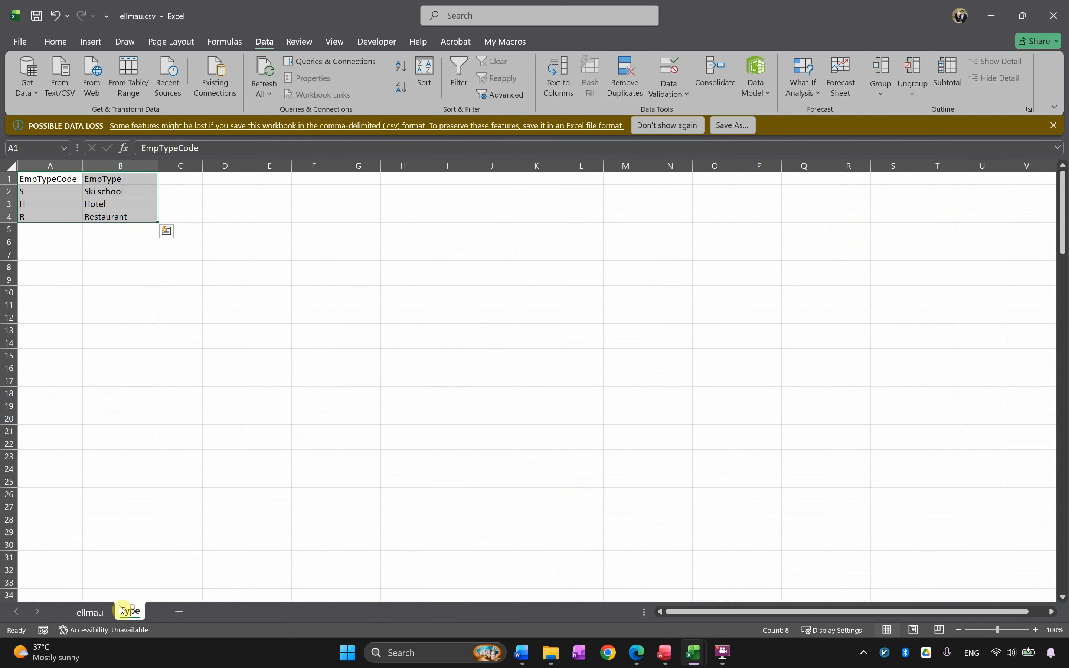
{"action": "left_click", "coordinate": [94, 610]}
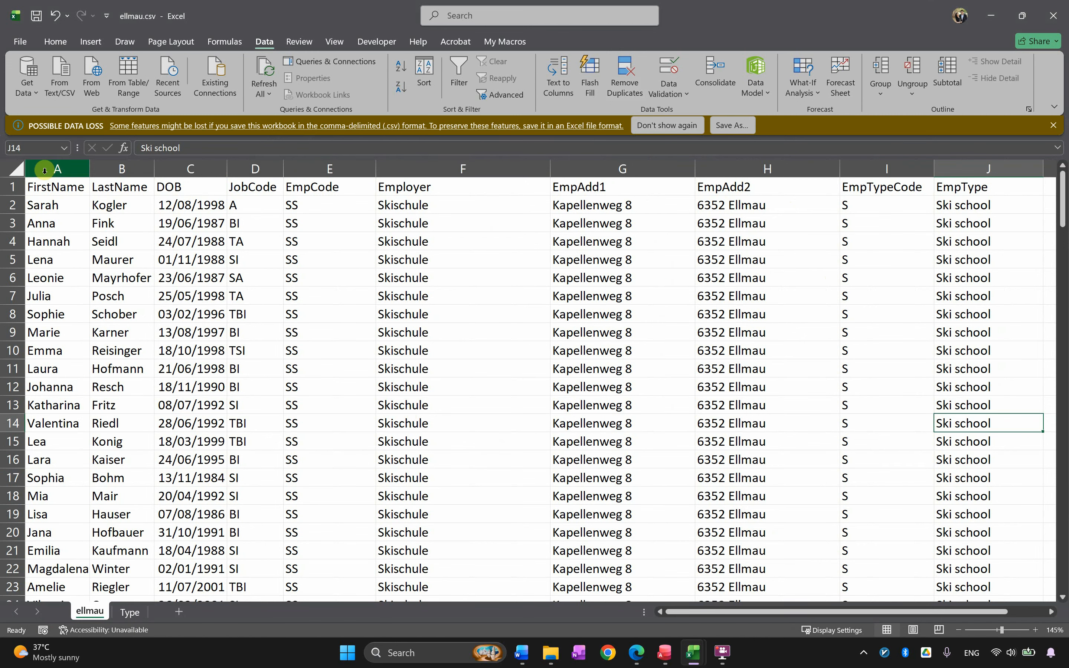
{"action": "left_click", "coordinate": [328, 167]}
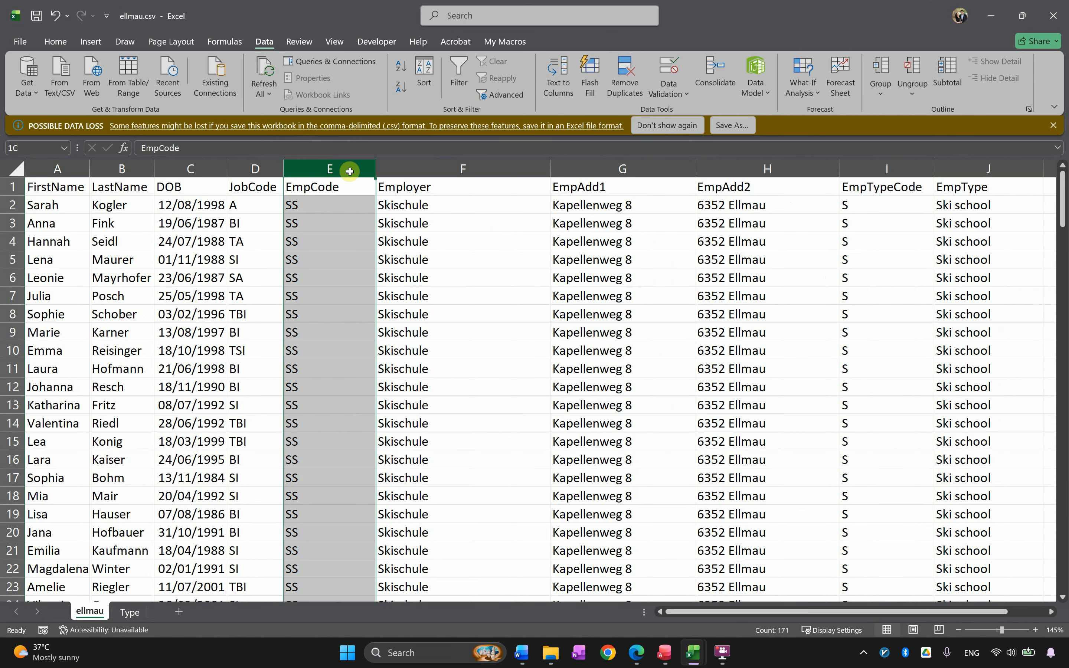
{"action": "left_click_drag", "start_coordinate": [350, 172], "coordinate": [720, 169]}
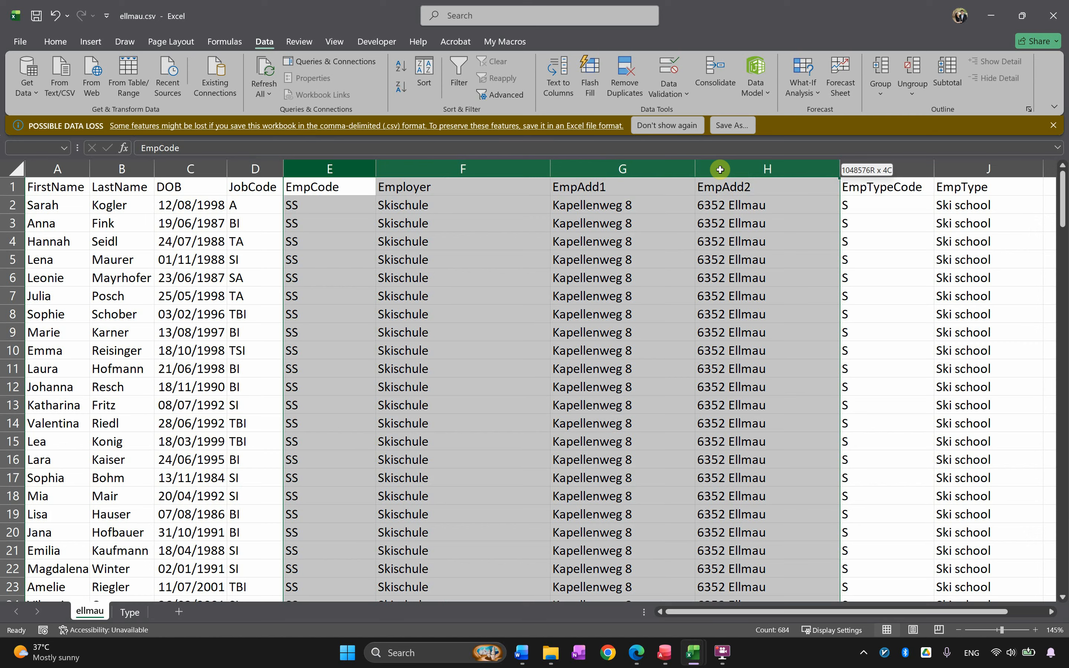
{"action": "left_click_drag", "start_coordinate": [720, 170], "coordinate": [722, 170]}
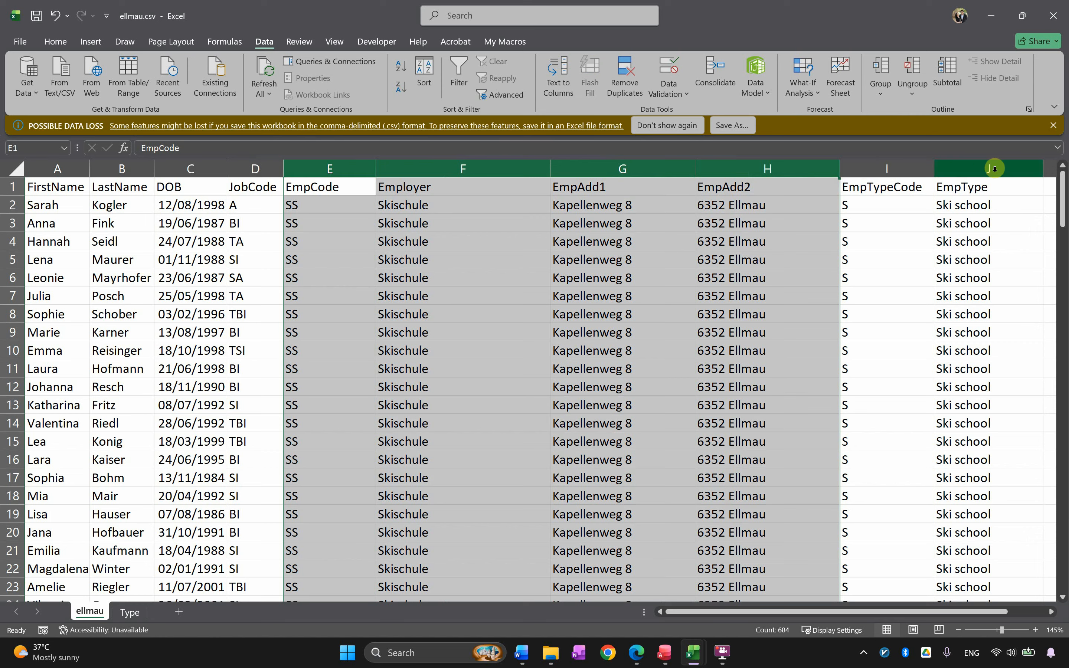
{"action": "left_click", "coordinate": [995, 169], "text": "ctrl"}
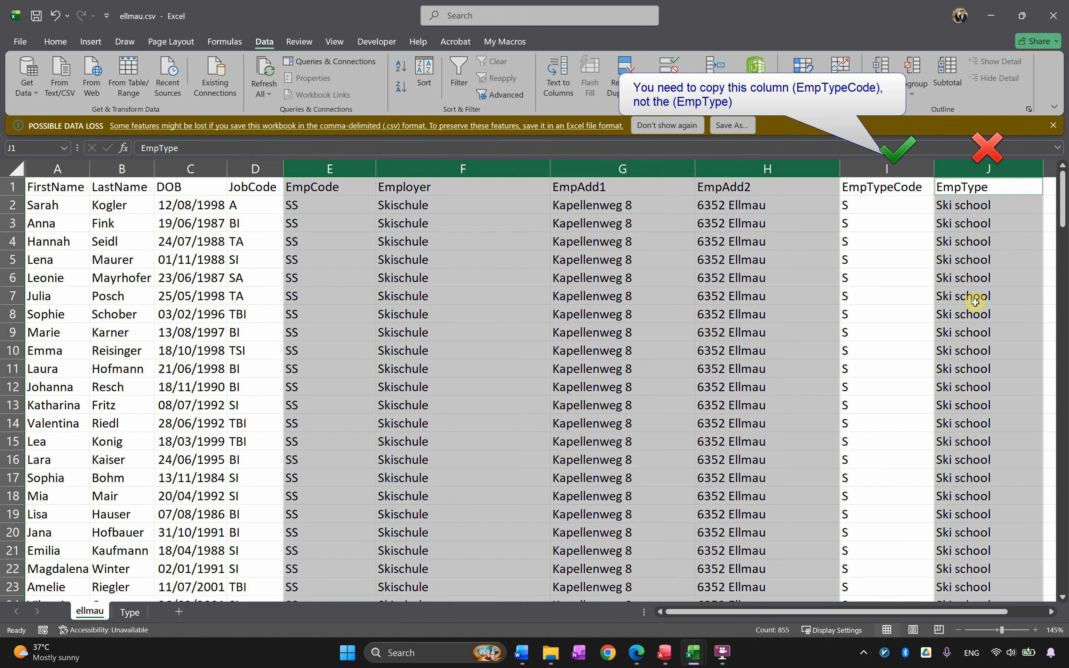
{"action": "key", "text": "ctrl+c"}
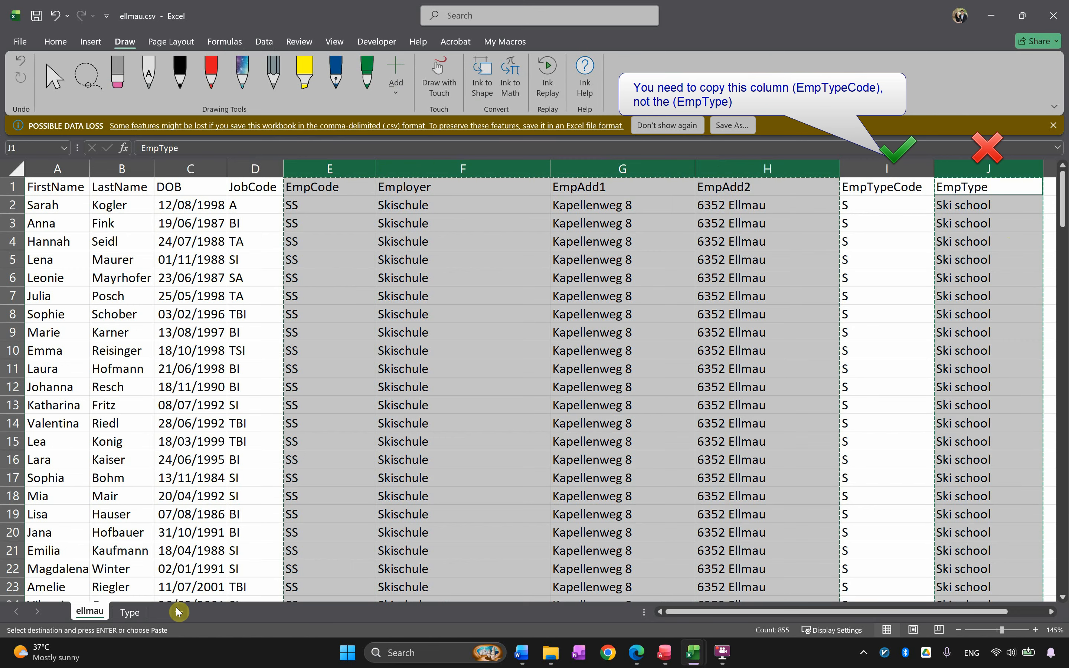
Add a sheet named Employer between ellmau and Type, and paste the copied employer columns at A1.
{"action": "left_click", "coordinate": [178, 612]}
{"action": "left_click", "coordinate": [170, 614]}
{"action": "left_click", "coordinate": [128, 615]}
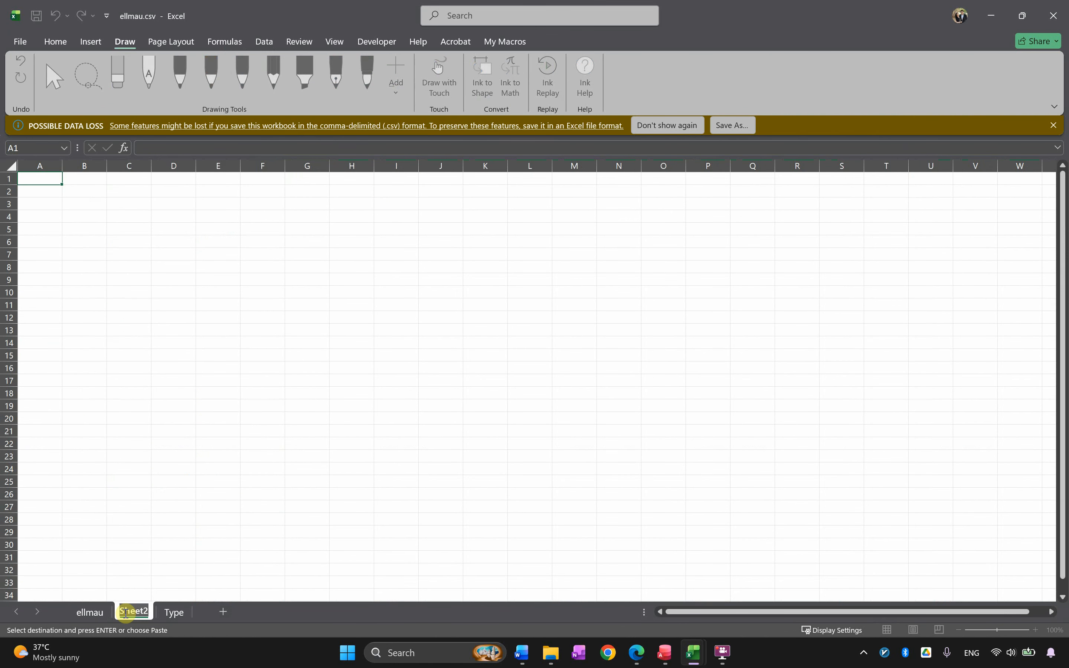
{"action": "double_click", "coordinate": [128, 614]}
{"action": "type", "text": "Employer"}
{"action": "key", "text": "Return"}
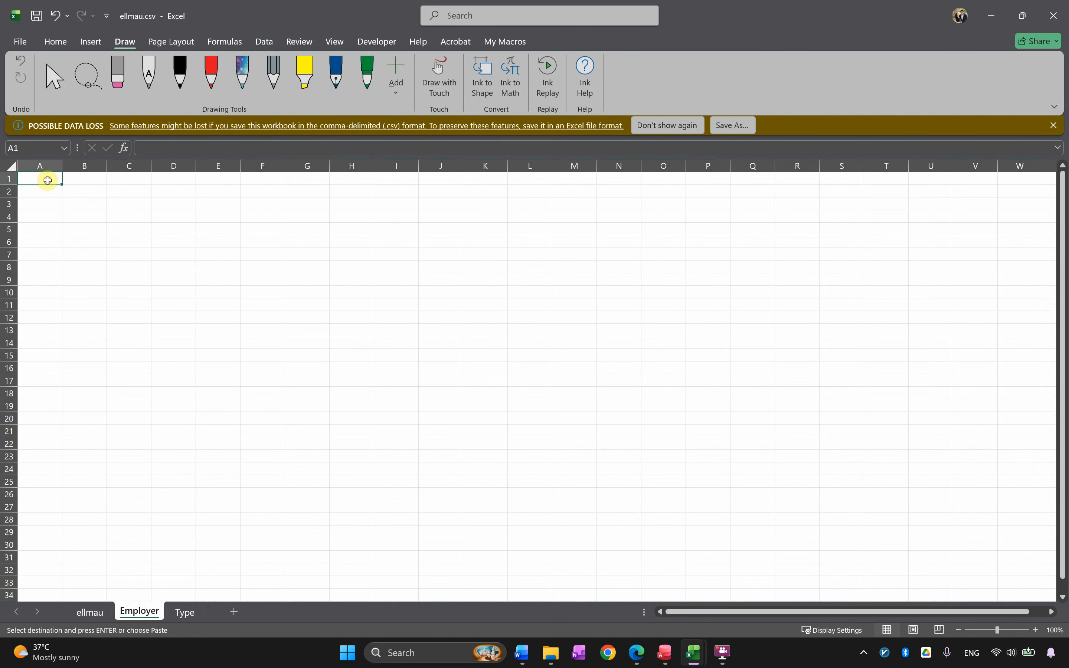
{"action": "key", "text": "ctrl+v"}
Examine the Employer sheet for repeated employer codes, names and addresses.
{"action": "left_click_drag", "start_coordinate": [49, 178], "coordinate": [67, 280]}
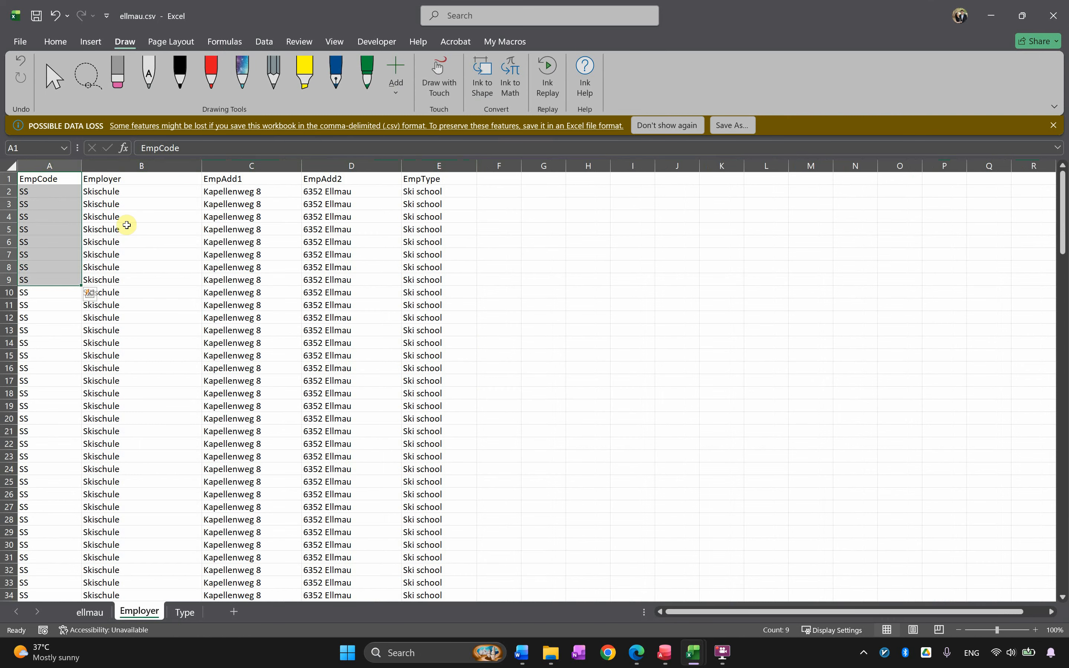
{"action": "left_click", "coordinate": [53, 203]}
{"action": "left_click_drag", "start_coordinate": [297, 195], "coordinate": [305, 195]}
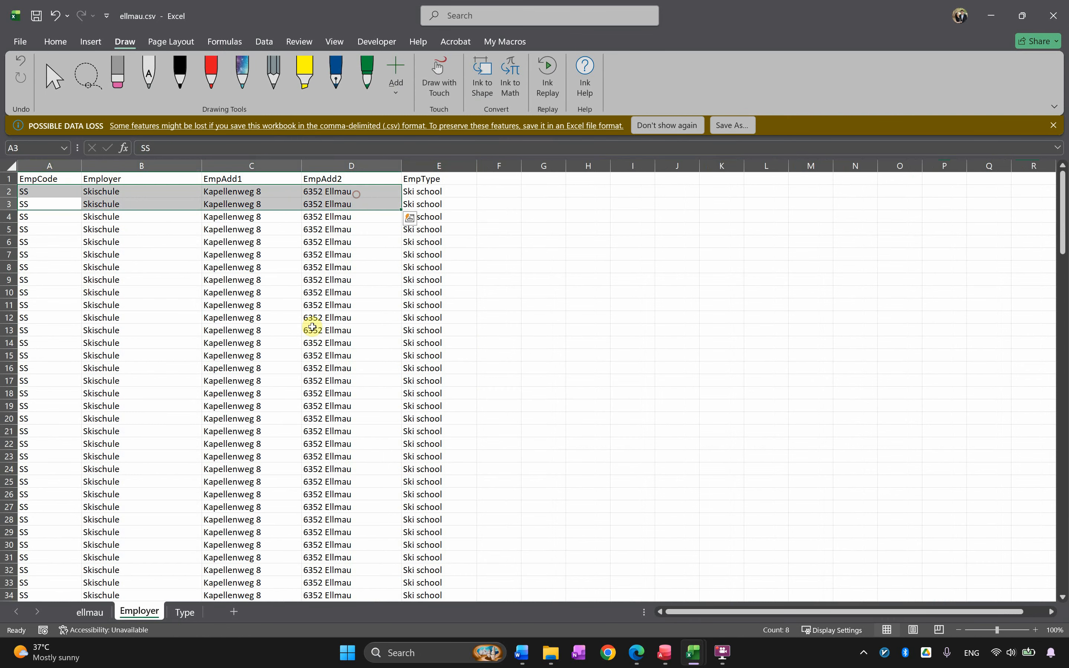
{"action": "scroll", "coordinate": [296, 332], "scroll_direction": "down", "scroll_amount": 19}
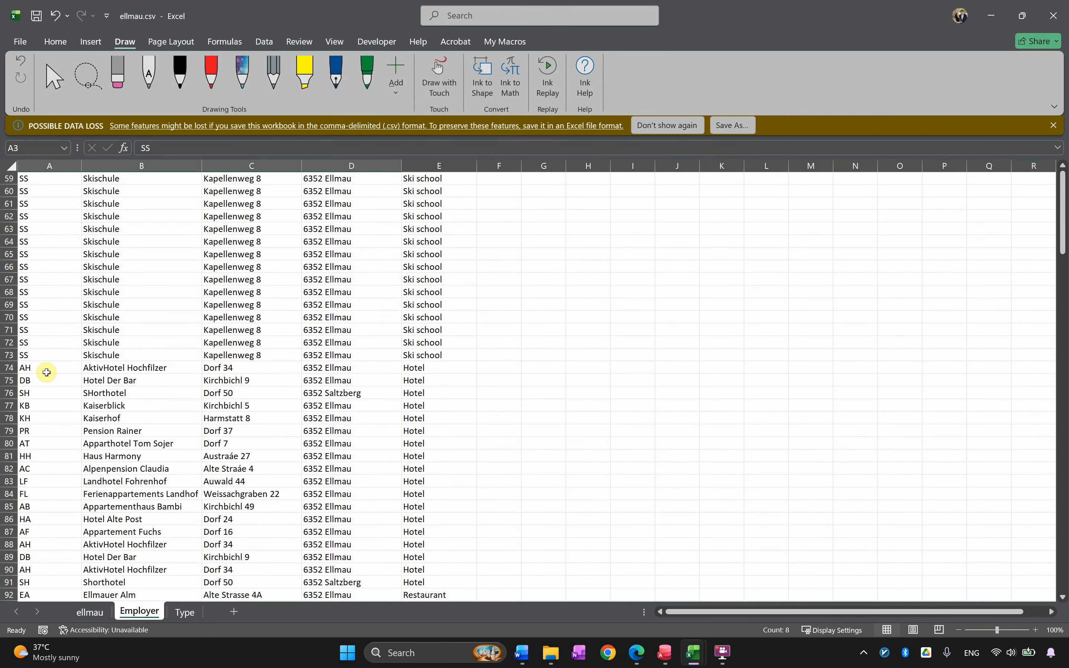
{"action": "scroll", "coordinate": [70, 418], "scroll_direction": "down", "scroll_amount": 4}
{"action": "scroll", "coordinate": [70, 418], "scroll_direction": "up", "scroll_amount": 20}
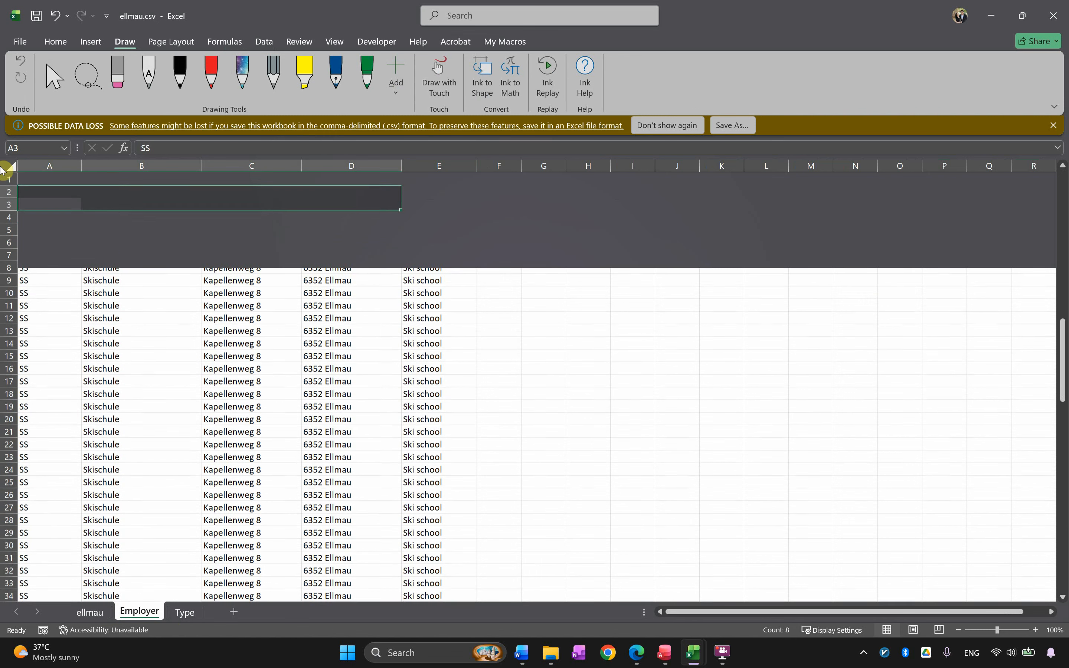
Remove duplicate rows from the Employer sheet, comparing all five columns from EmpCode to EmpType.
{"action": "scroll", "coordinate": [367, 352], "scroll_direction": "up", "scroll_amount": 2}
{"action": "left_click_drag", "start_coordinate": [49, 166], "coordinate": [437, 170]}
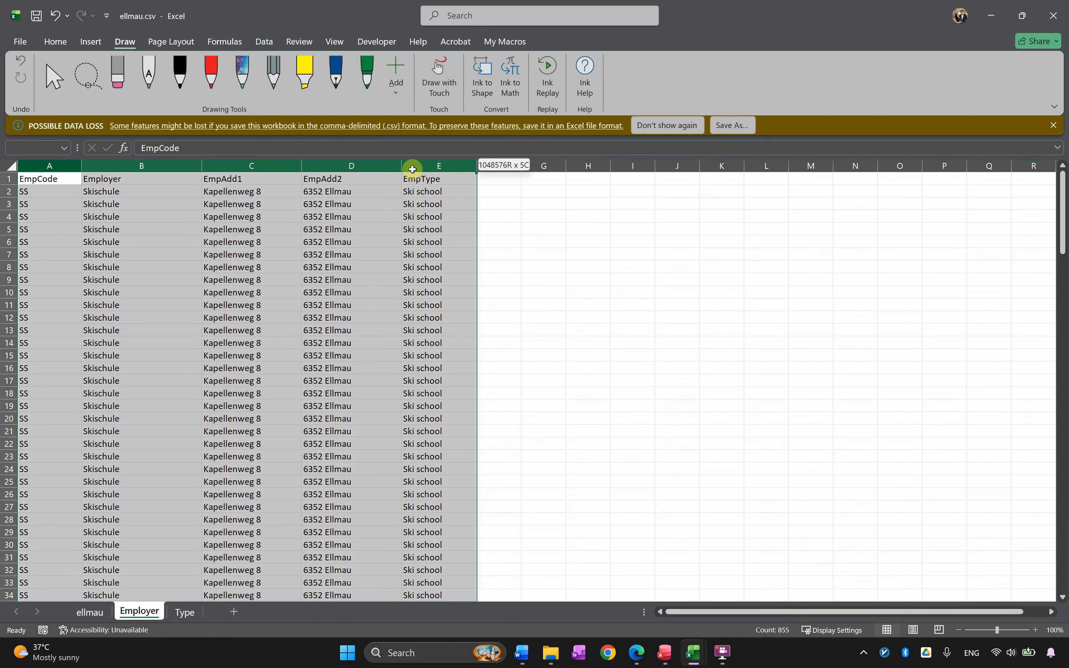
{"action": "left_click", "coordinate": [264, 42]}
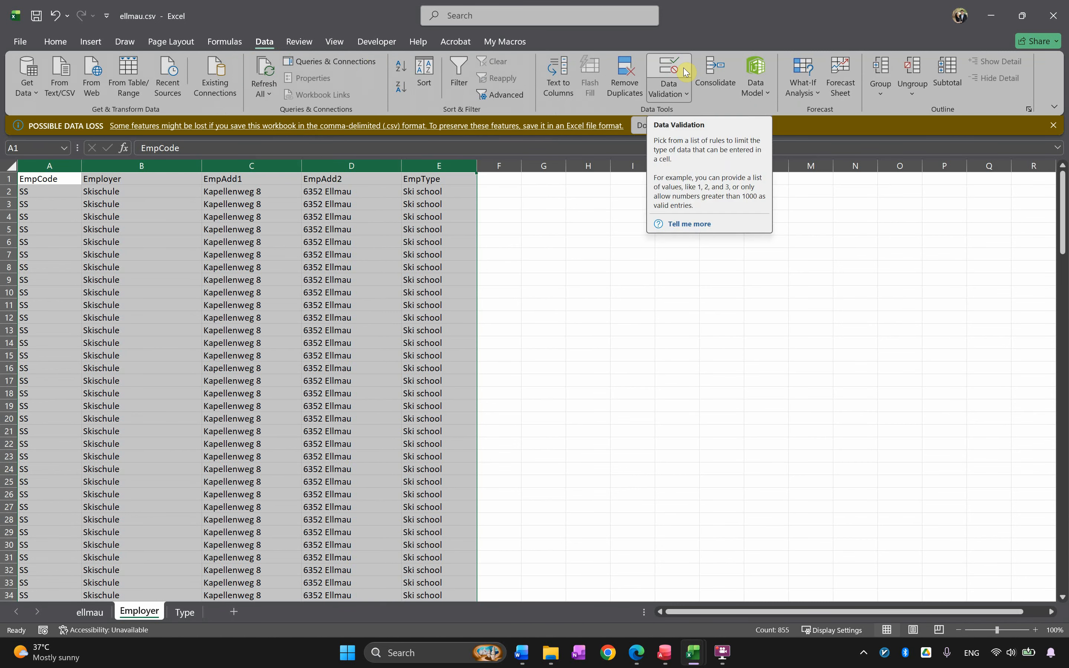
{"action": "left_click", "coordinate": [625, 77]}
{"action": "left_click", "coordinate": [654, 390]}
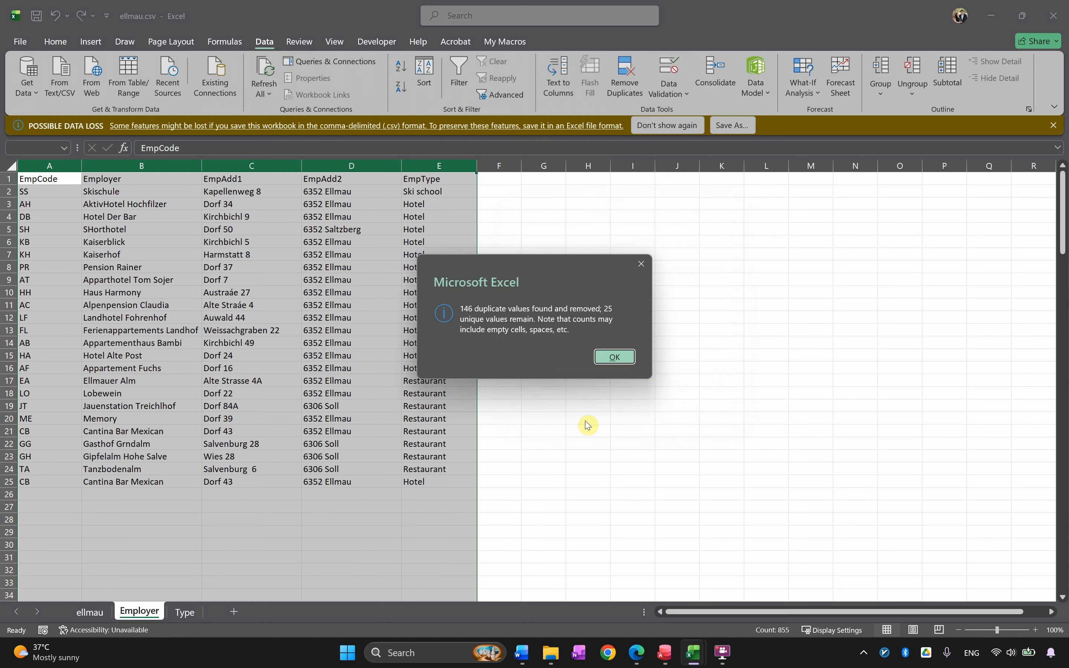
{"action": "left_click", "coordinate": [614, 358]}
Highlight duplicate values in columns A to E of the Employer sheet with Light Red Fill with Dark Red Text.
{"action": "left_click", "coordinate": [53, 431]}
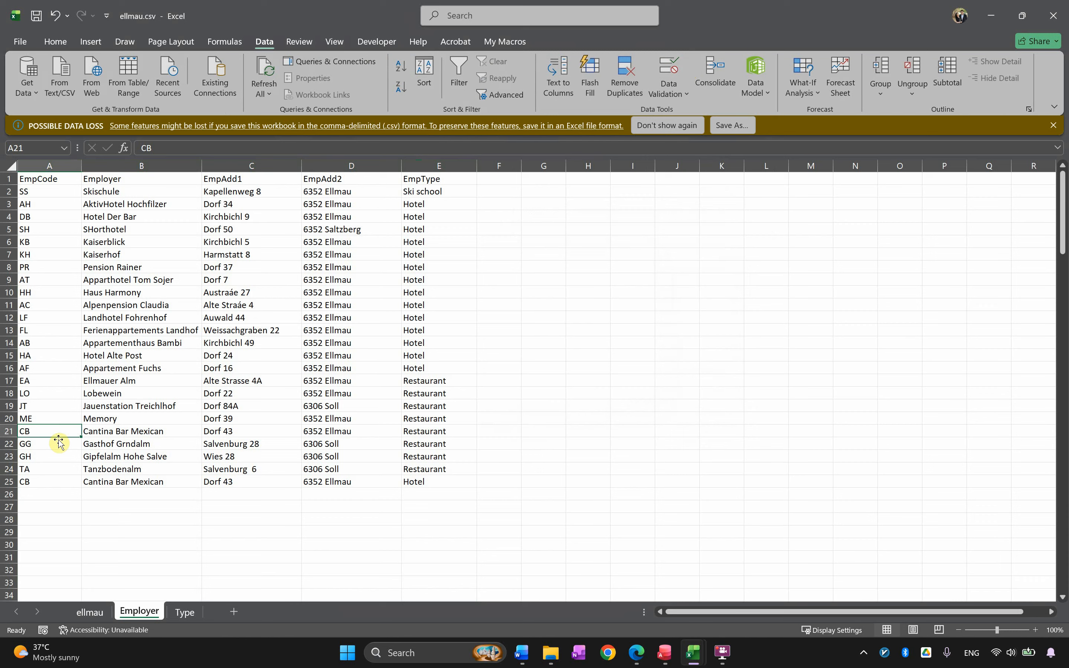
{"action": "left_click_drag", "start_coordinate": [42, 179], "coordinate": [67, 463]}
{"action": "left_click_drag", "start_coordinate": [49, 165], "coordinate": [421, 156]}
{"action": "left_click", "coordinate": [55, 41]}
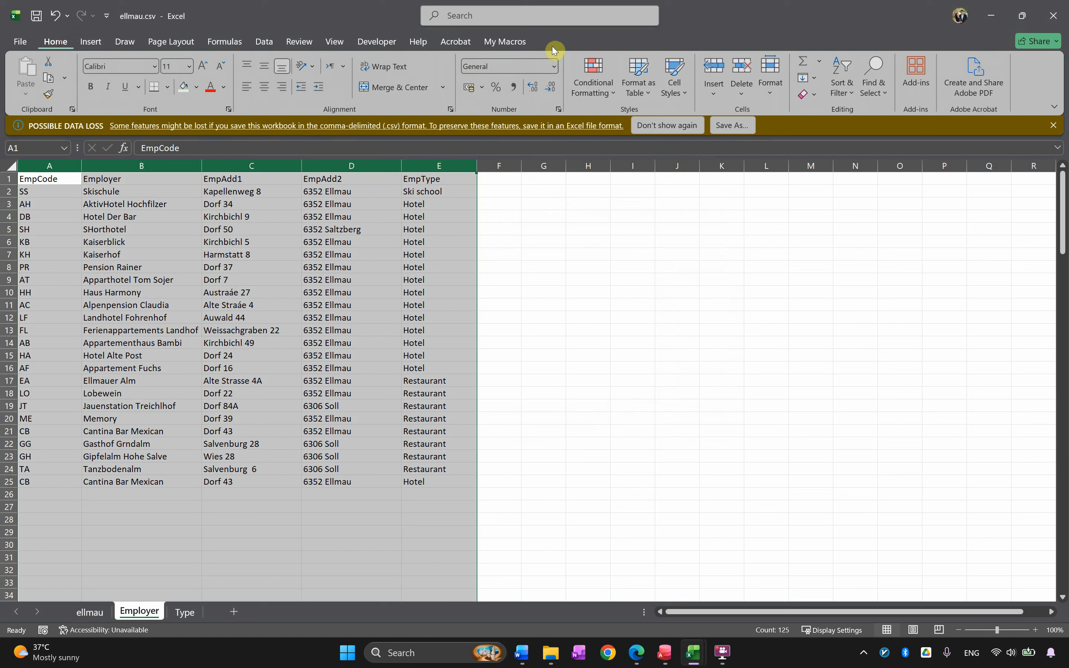
{"action": "left_click", "coordinate": [593, 79]}
{"action": "mouse_move", "coordinate": [641, 120]}
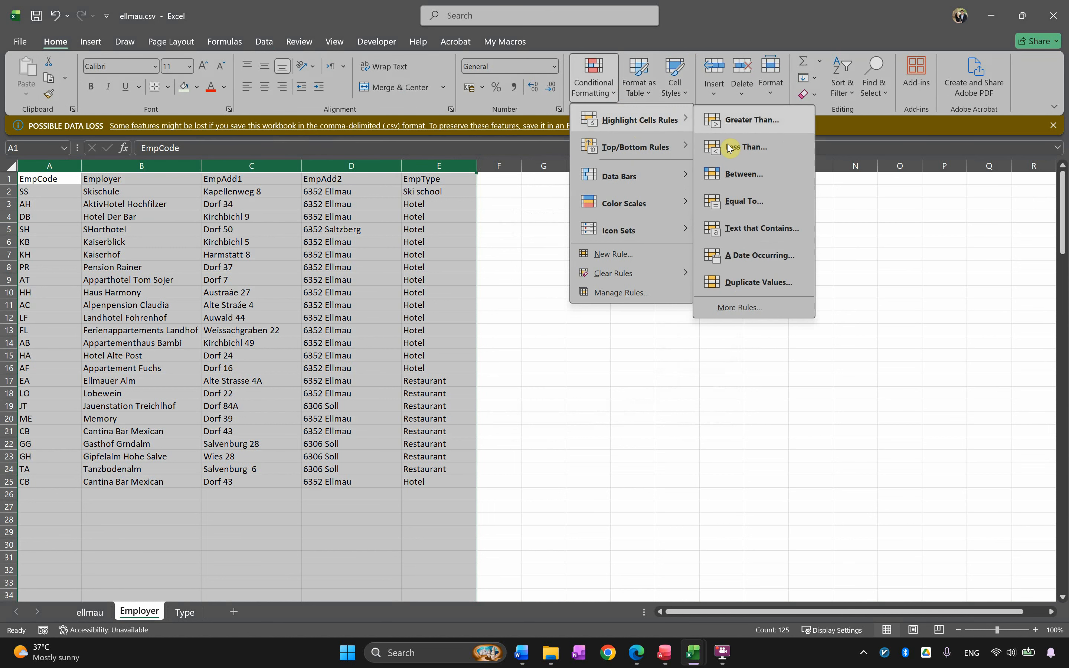
{"action": "left_click", "coordinate": [745, 282]}
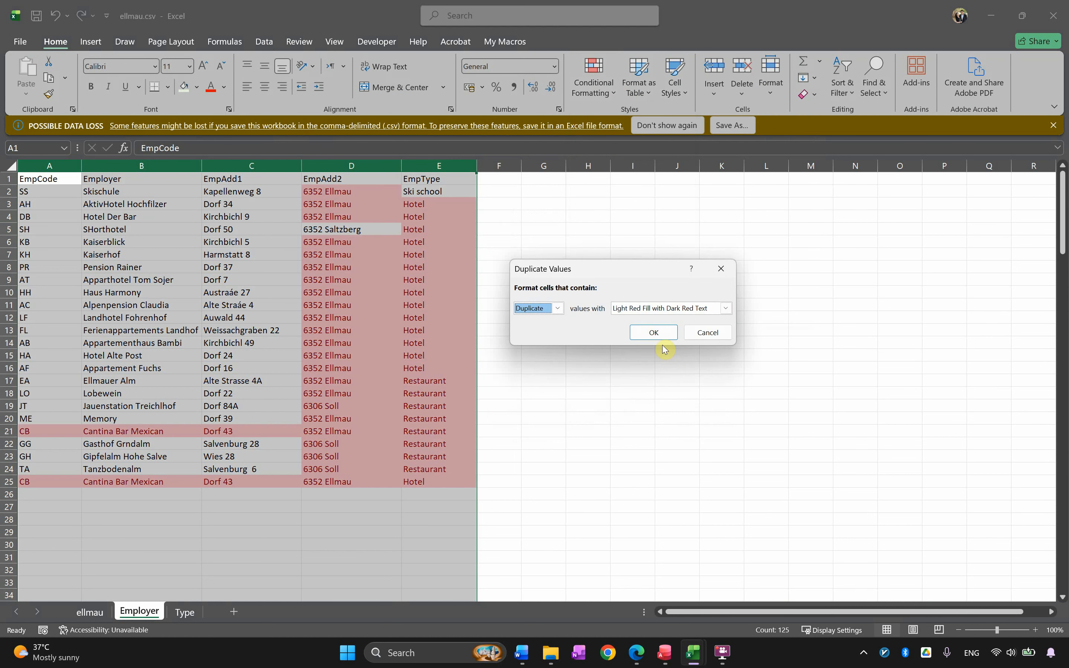
{"action": "left_click", "coordinate": [654, 332]}
{"action": "left_click", "coordinate": [331, 455]}
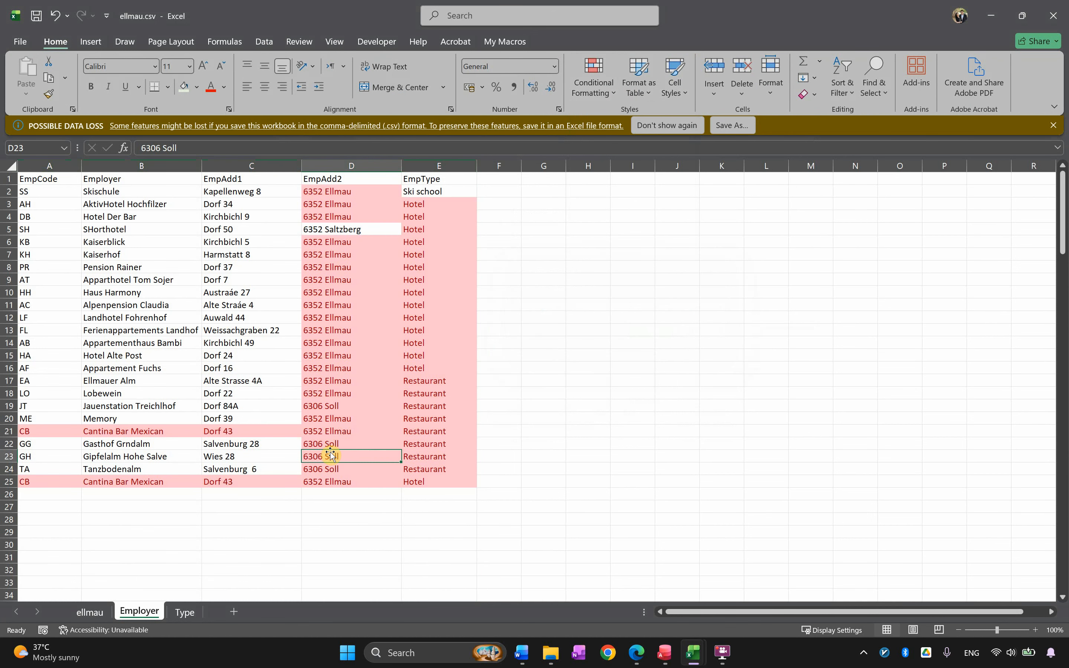
Compare the two Cantina Bar Mexican rows, 21 and 25, checking their EmpCode and EmpType values.
{"action": "left_click_drag", "start_coordinate": [38, 434], "coordinate": [461, 437]}
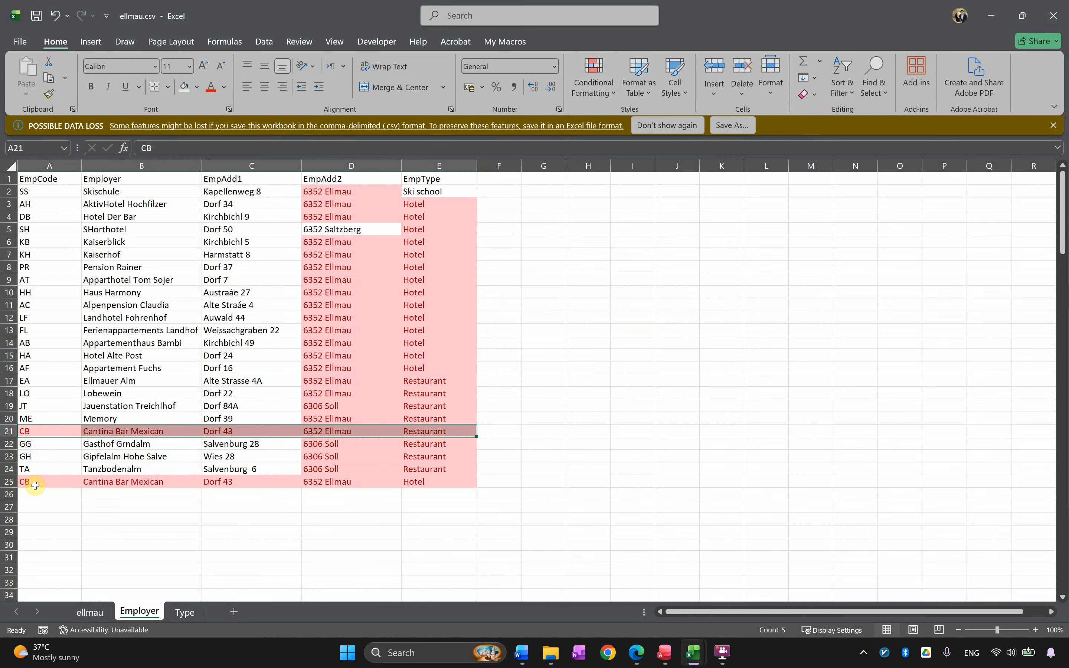
{"action": "left_click_drag", "start_coordinate": [33, 485], "coordinate": [424, 482]}
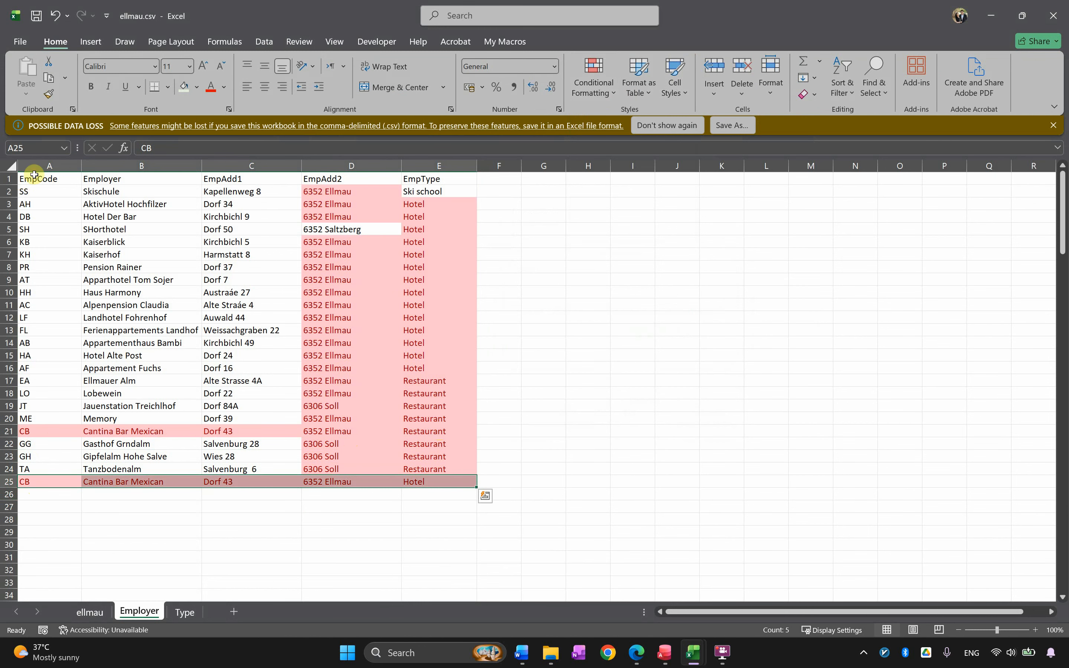
{"action": "left_click_drag", "start_coordinate": [44, 185], "coordinate": [51, 481]}
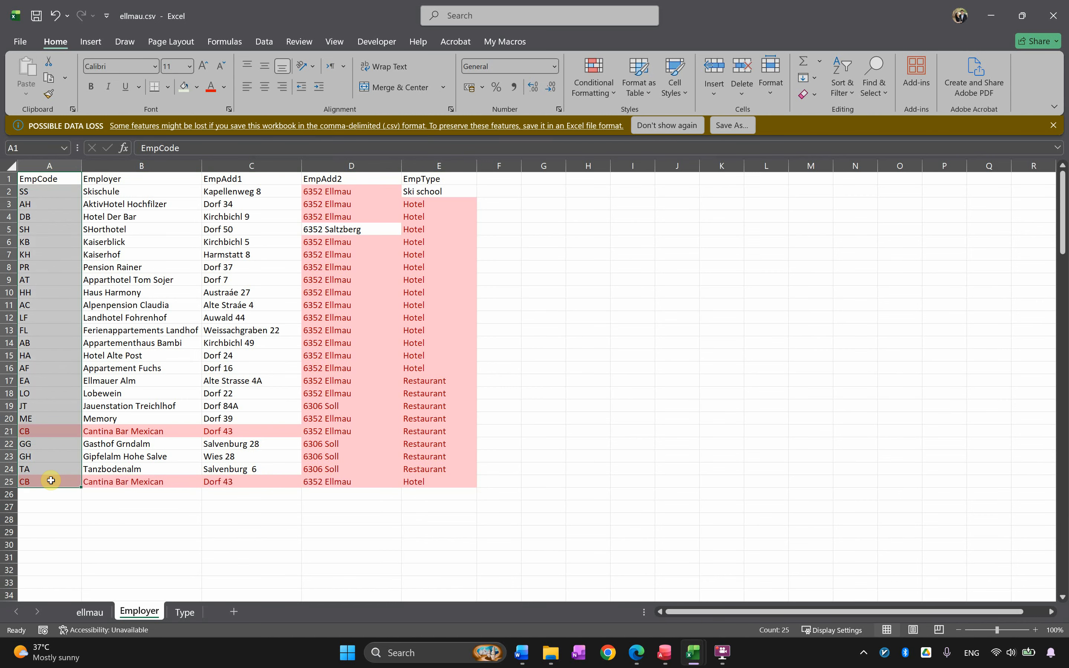
{"action": "double_click", "coordinate": [39, 434]}
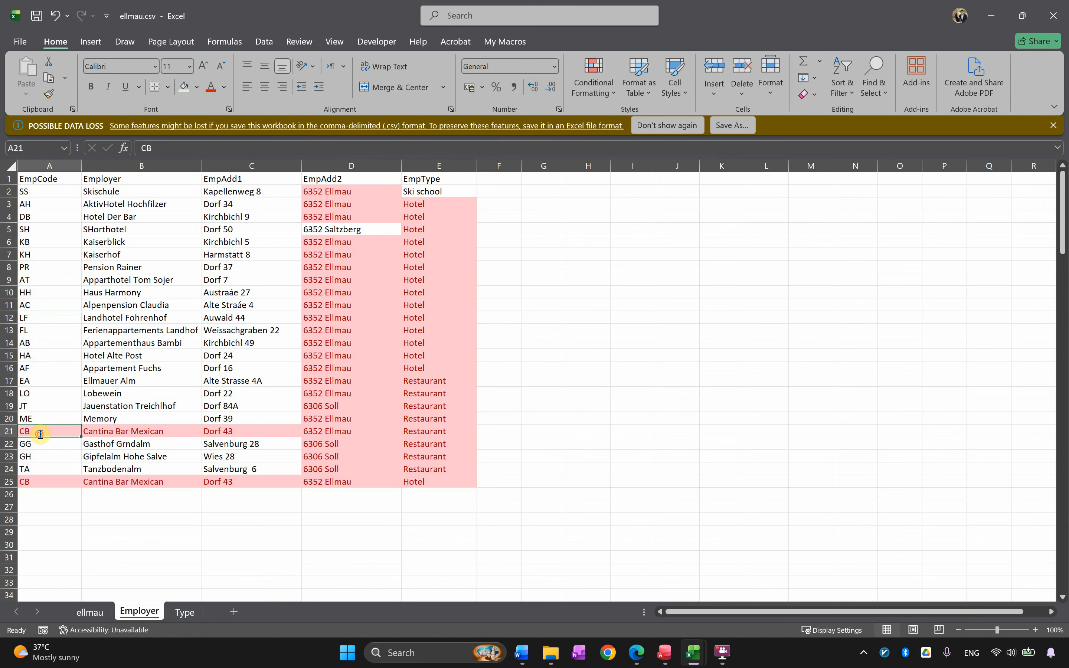
{"action": "left_click", "coordinate": [416, 429]}
{"action": "left_click", "coordinate": [412, 483]}
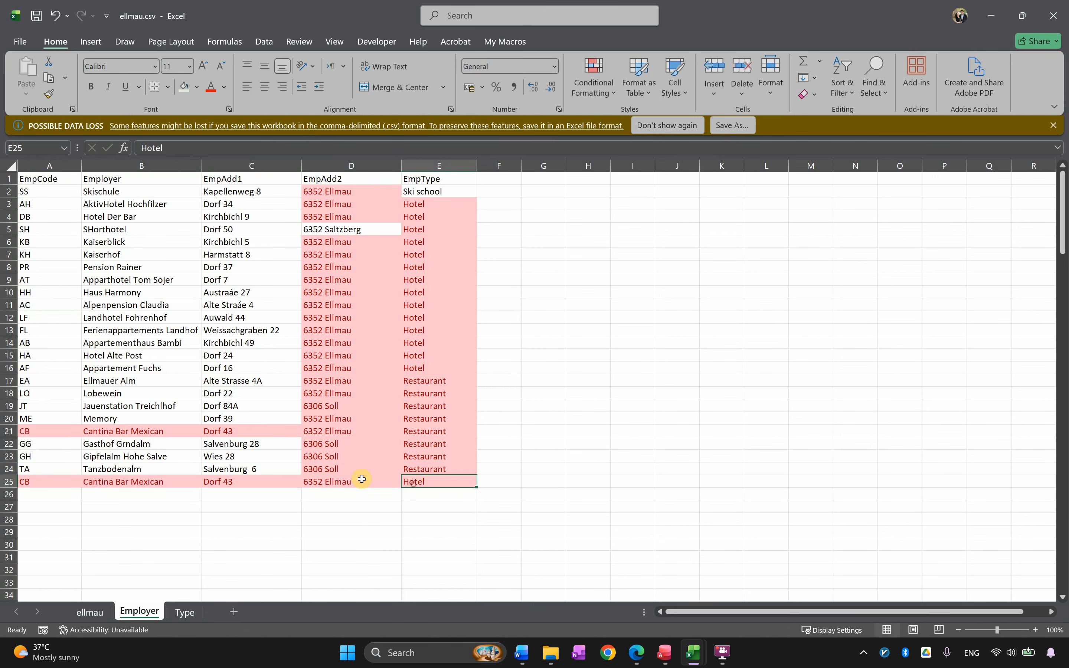
Set the EmpCode of both Cantina Bar Mexican rows to CBR in cells A21 and A25.
{"action": "double_click", "coordinate": [44, 433]}
{"action": "type", "text": "R"}
{"action": "double_click", "coordinate": [46, 482]}
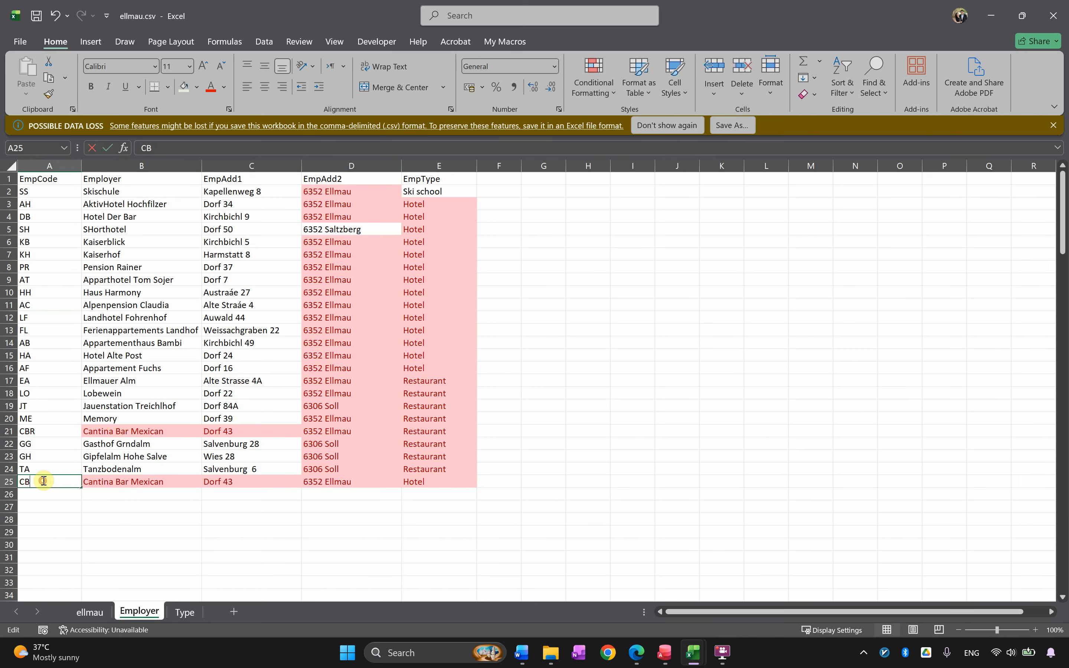
{"action": "type", "text": "R"}
{"action": "left_click", "coordinate": [52, 503]}
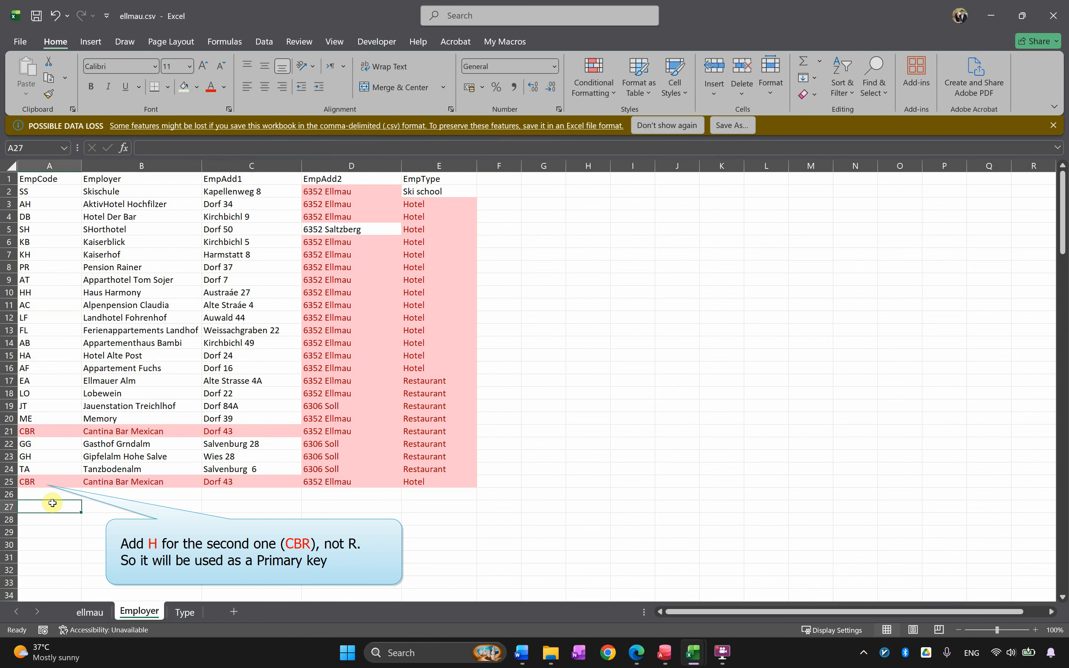
{"action": "left_click", "coordinate": [52, 494]}
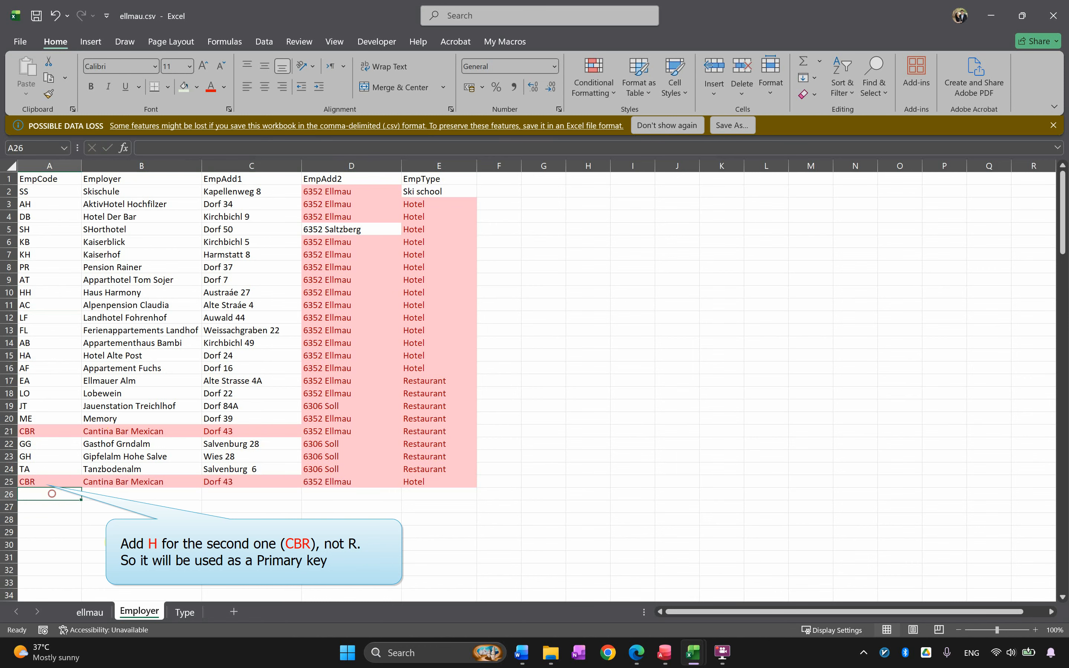
Examine the EmpCode and EmpType columns on the ellmau sheet against the employer codes on the Employer sheet.
{"action": "left_click", "coordinate": [93, 613]}
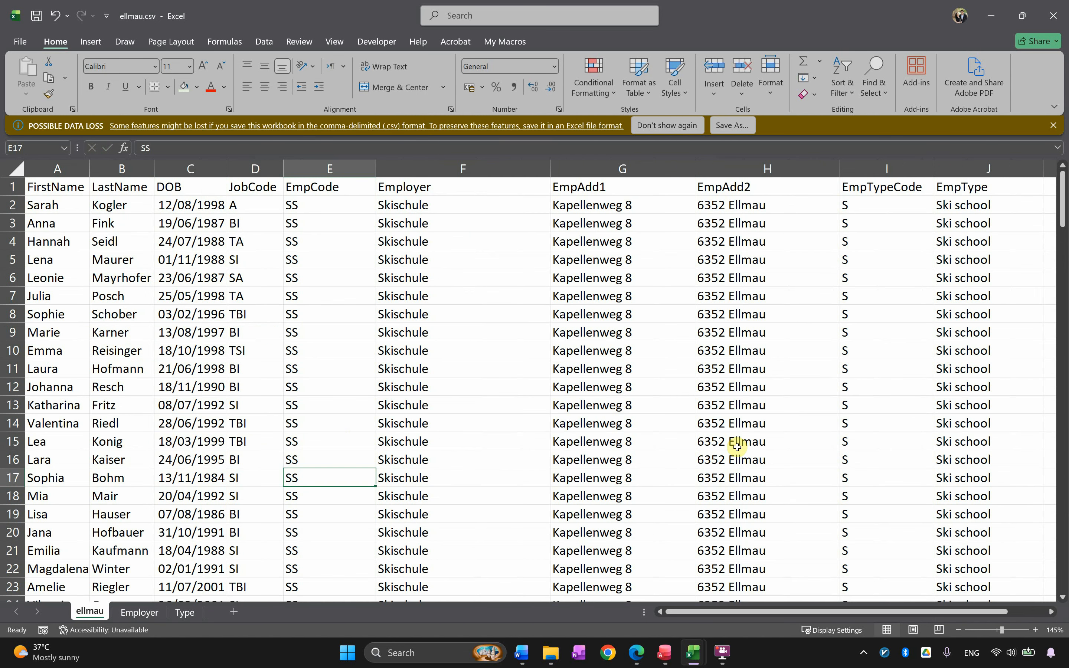
{"action": "left_click", "coordinate": [140, 612]}
{"action": "left_click", "coordinate": [48, 166]}
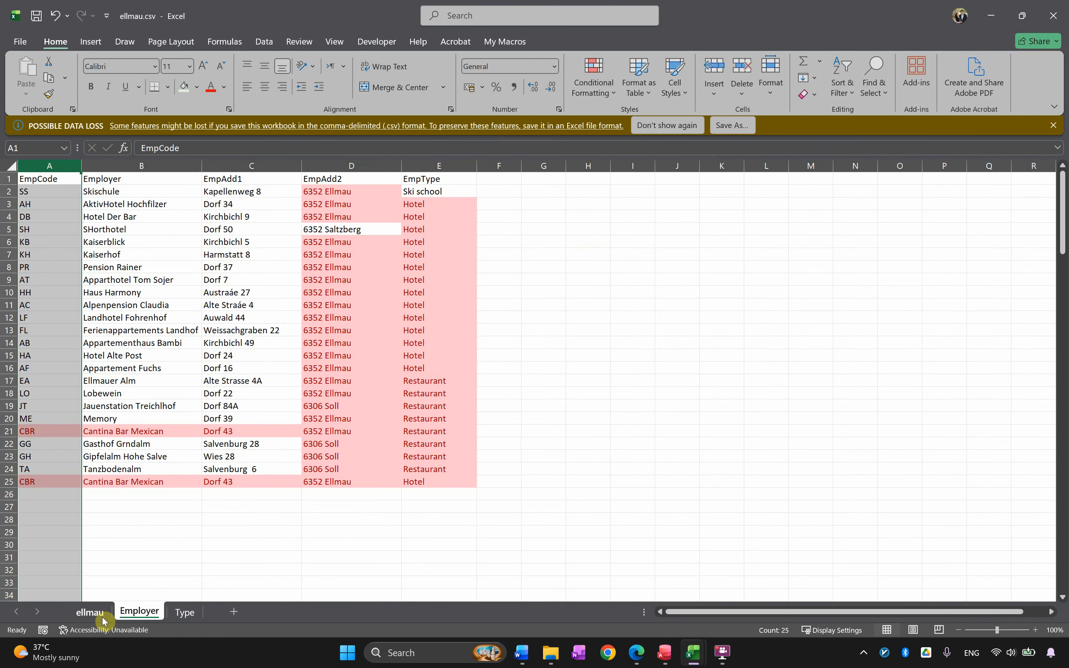
{"action": "left_click", "coordinate": [90, 613]}
{"action": "left_click", "coordinate": [967, 170]}
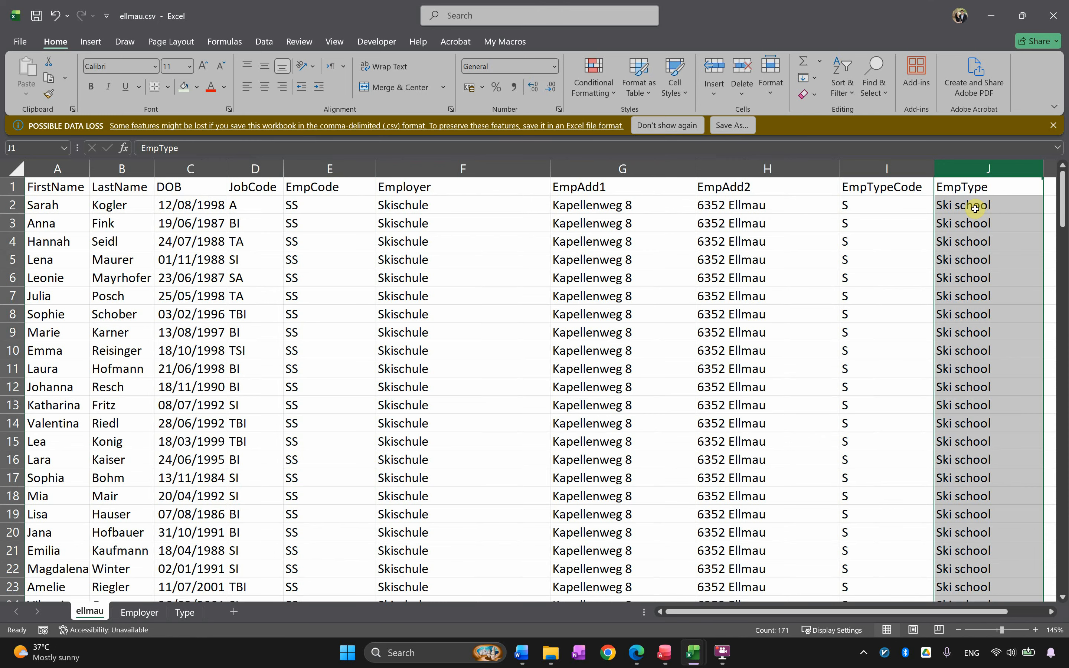
{"action": "scroll", "coordinate": [985, 291], "scroll_direction": "down", "scroll_amount": 5}
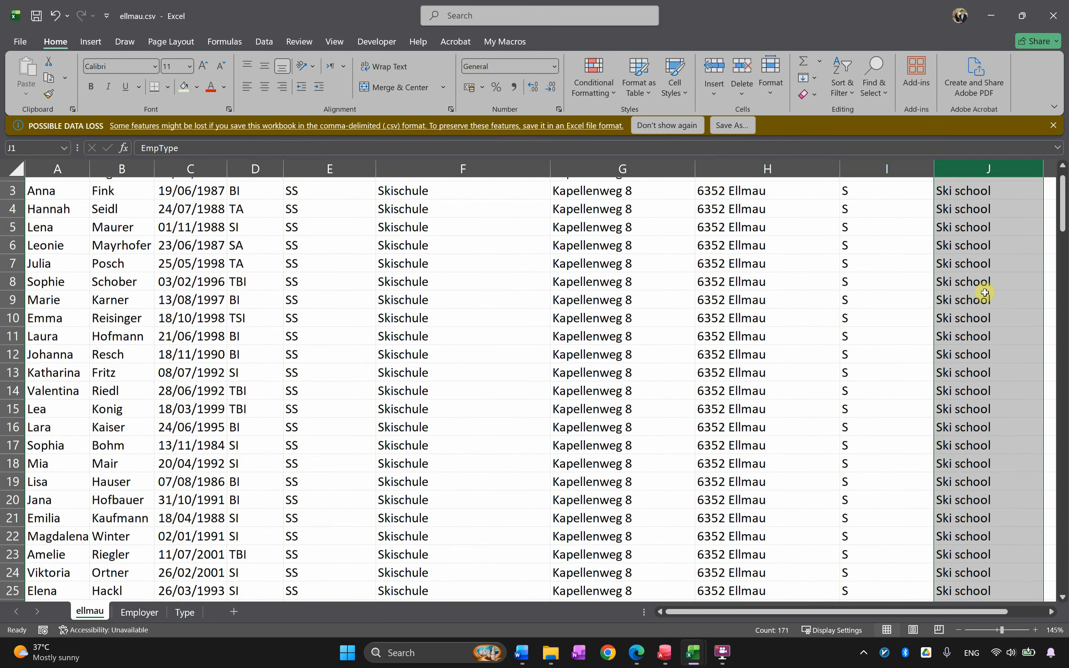
{"action": "scroll", "coordinate": [985, 292], "scroll_direction": "up", "scroll_amount": 5}
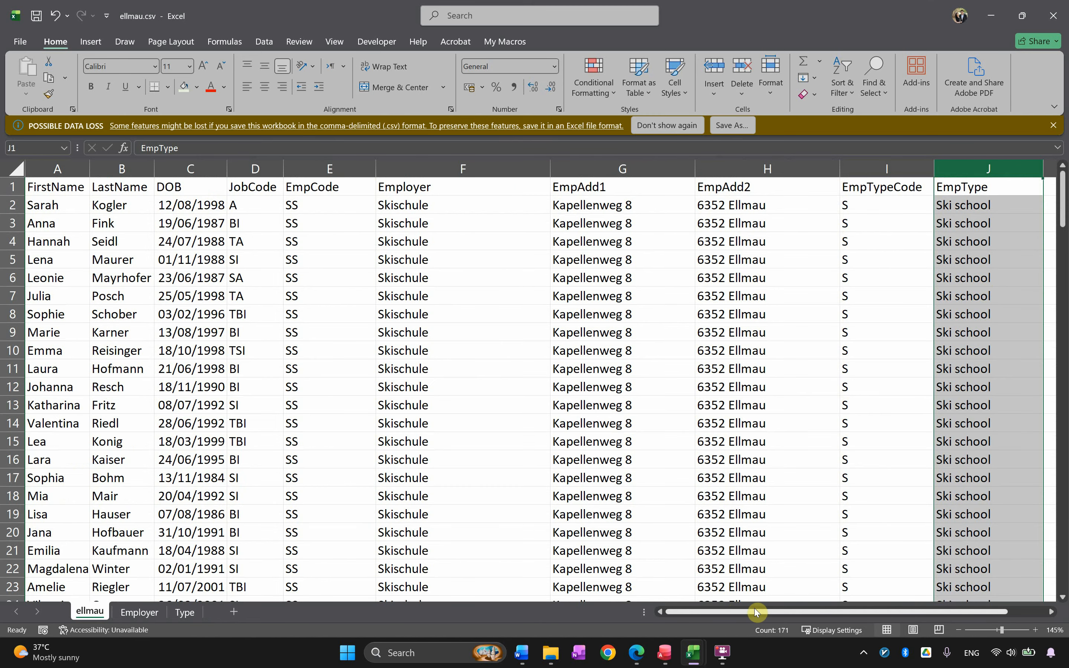
{"action": "mouse_move", "coordinate": [758, 613]}
{"action": "left_mouse_down"}
{"action": "mouse_move", "coordinate": [787, 614]}
{"action": "mouse_move", "coordinate": [748, 613]}
{"action": "left_mouse_up"}
{"action": "left_click", "coordinate": [341, 203]}
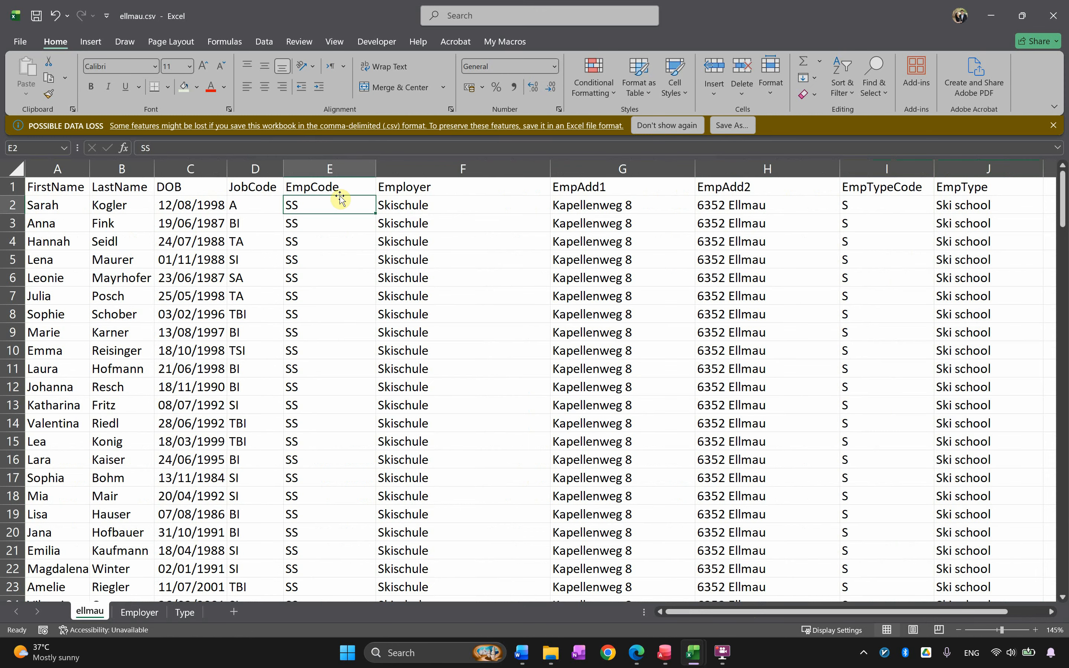
{"action": "left_click_drag", "start_coordinate": [337, 221], "coordinate": [319, 409]}
{"action": "scroll", "coordinate": [317, 442], "scroll_direction": "down", "scroll_amount": 6}
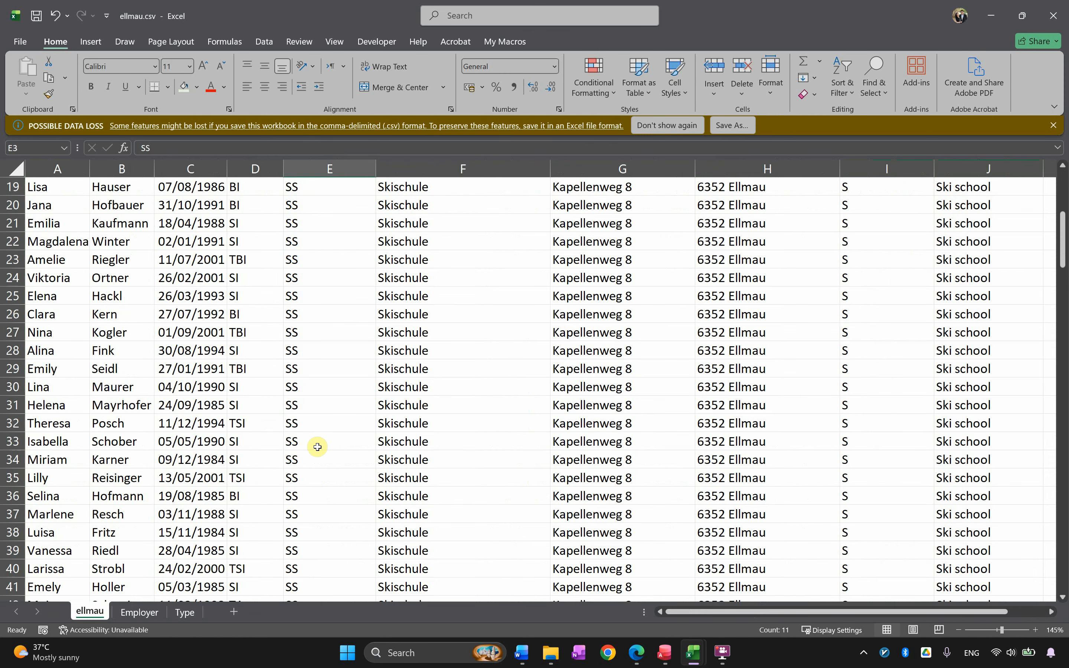
{"action": "scroll", "coordinate": [317, 448], "scroll_direction": "down", "scroll_amount": 13}
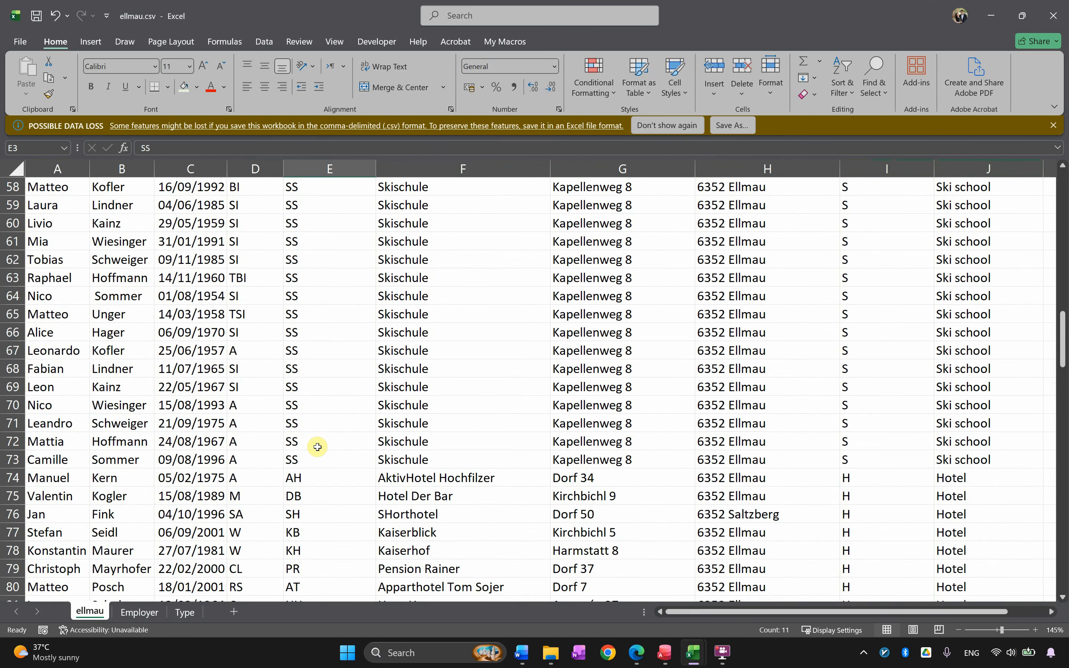
{"action": "scroll", "coordinate": [317, 447], "scroll_direction": "down", "scroll_amount": 4}
{"action": "left_click", "coordinate": [317, 276]}
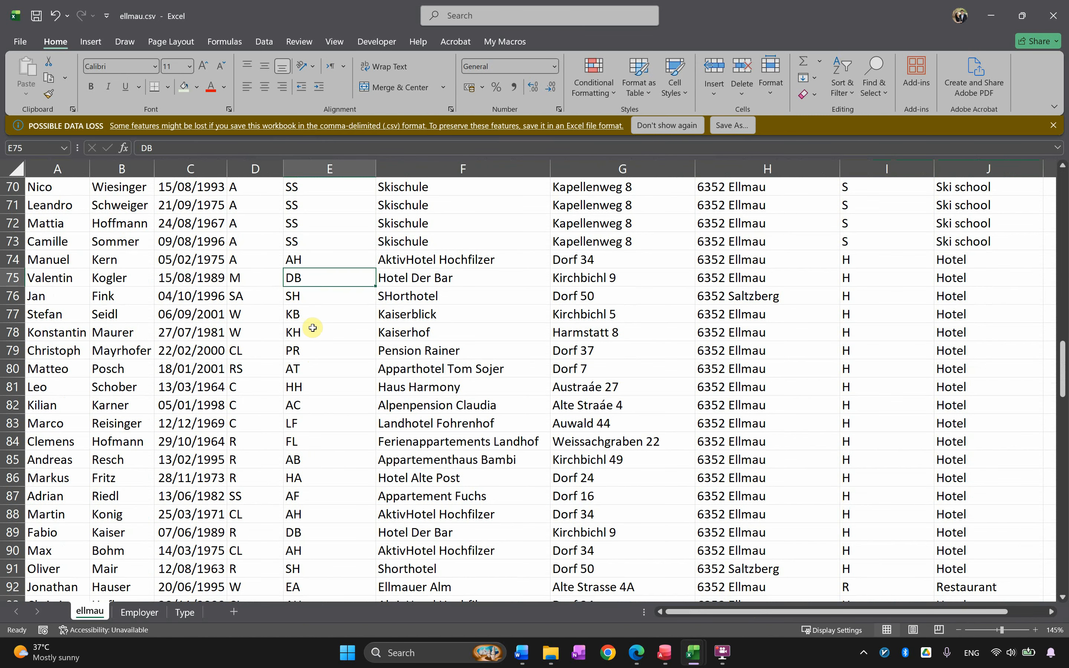
Search the ellmau sheet for cb and set the restaurant's EmpCode in E99 to CBR.
{"action": "key", "text": "ctrl+f"}
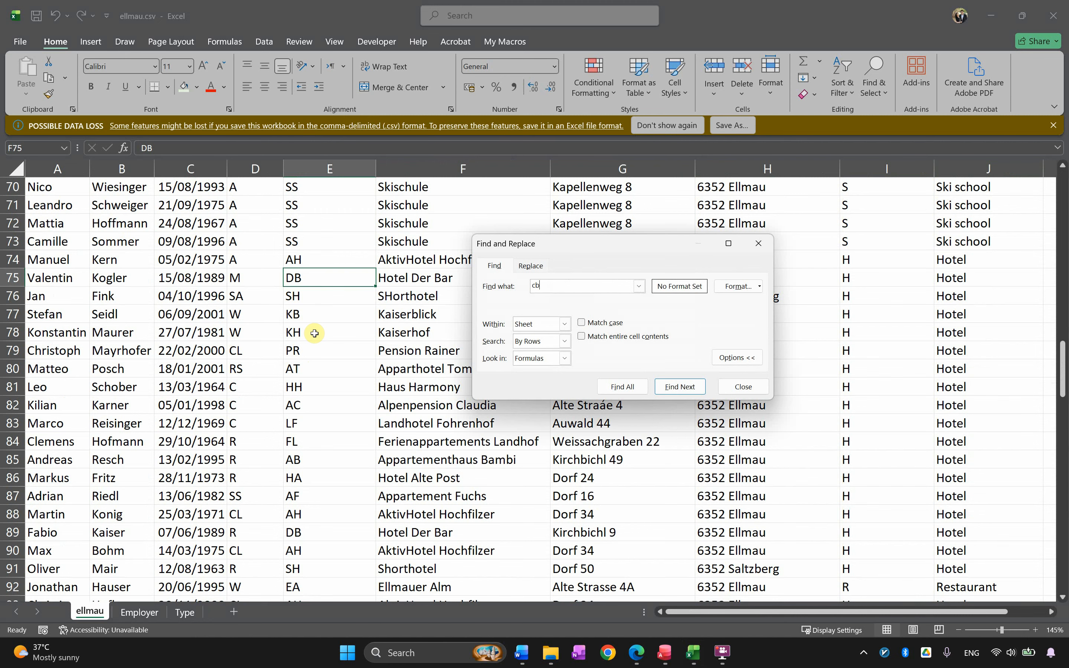
{"action": "key", "text": "Return"}
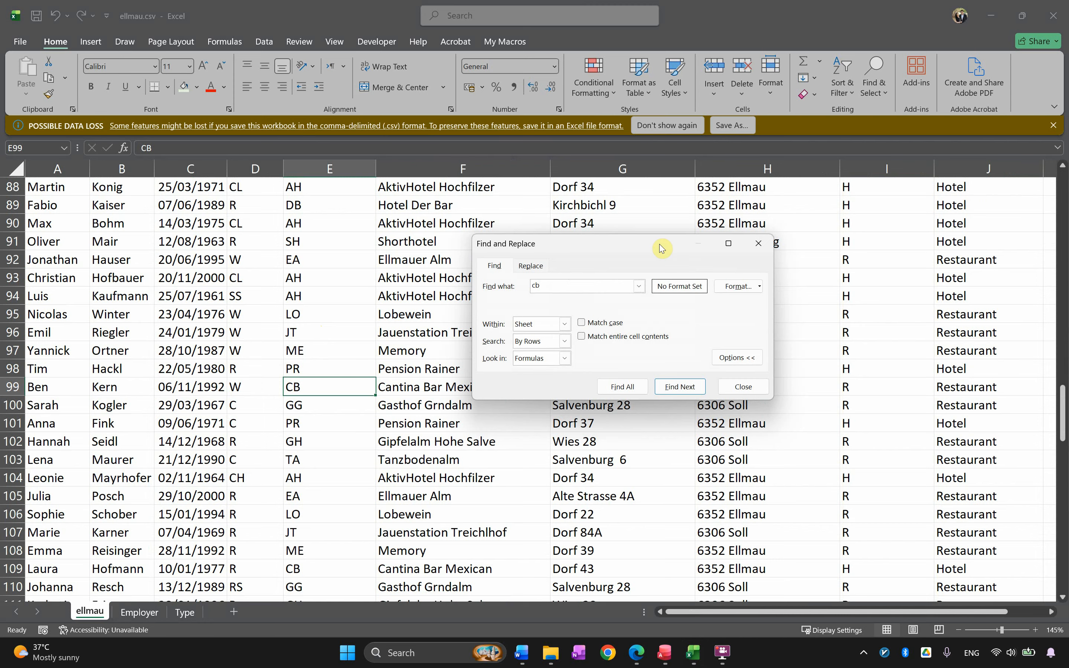
{"action": "left_click_drag", "start_coordinate": [662, 249], "coordinate": [532, 144]}
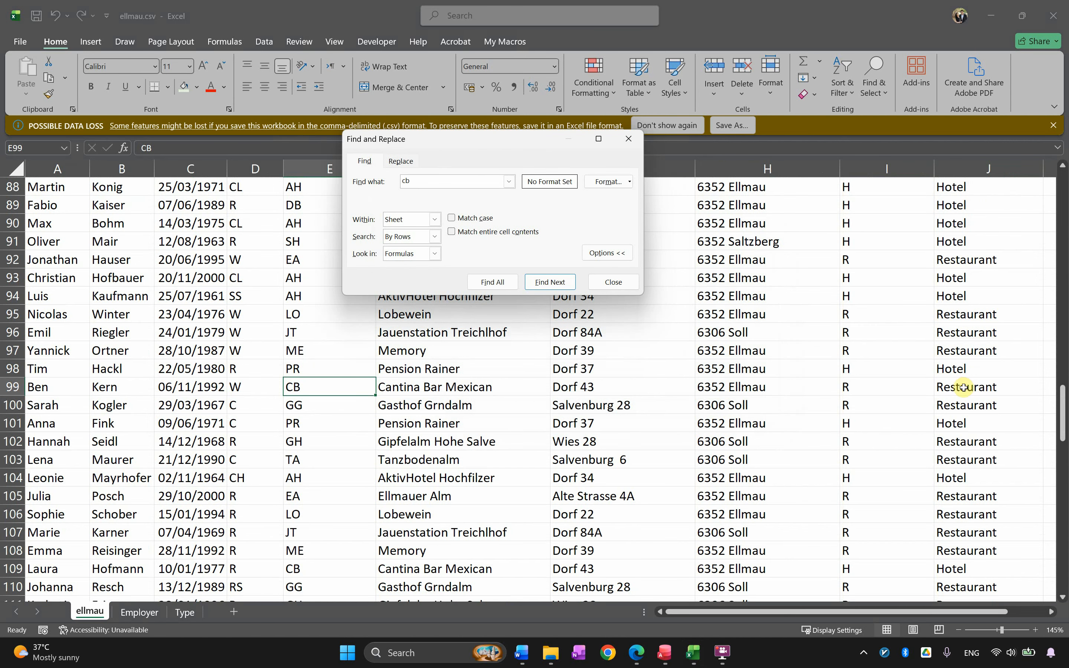
{"action": "double_click", "coordinate": [357, 390]}
{"action": "type", "text": "R"}
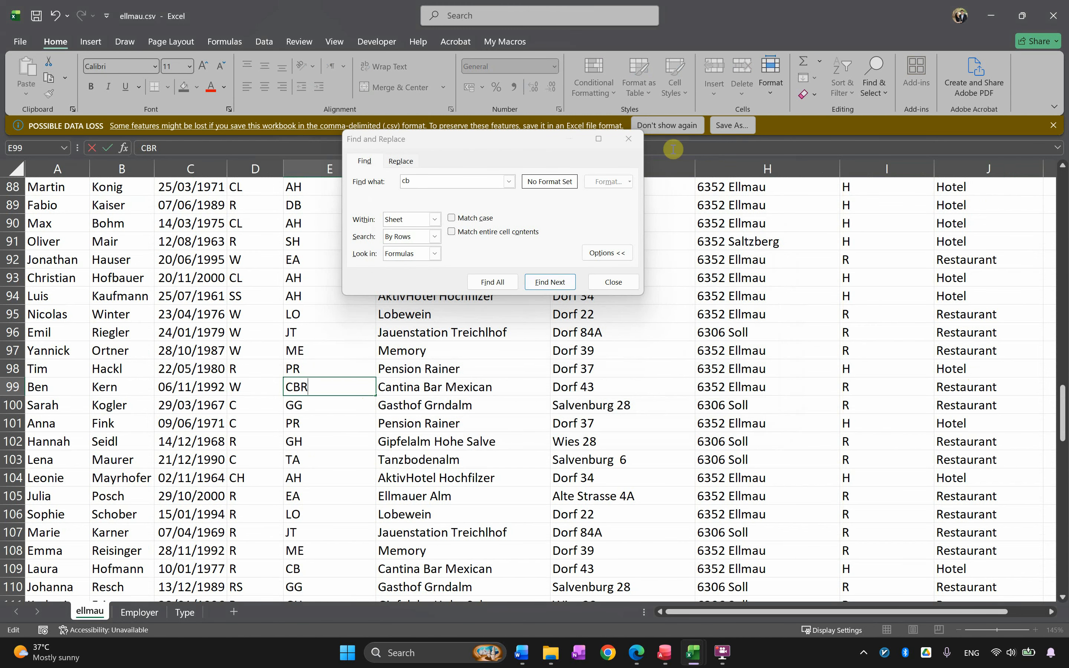
Find the next cb match and set the hotel's EmpCode in E109 to CBH.
{"action": "left_click", "coordinate": [548, 282]}
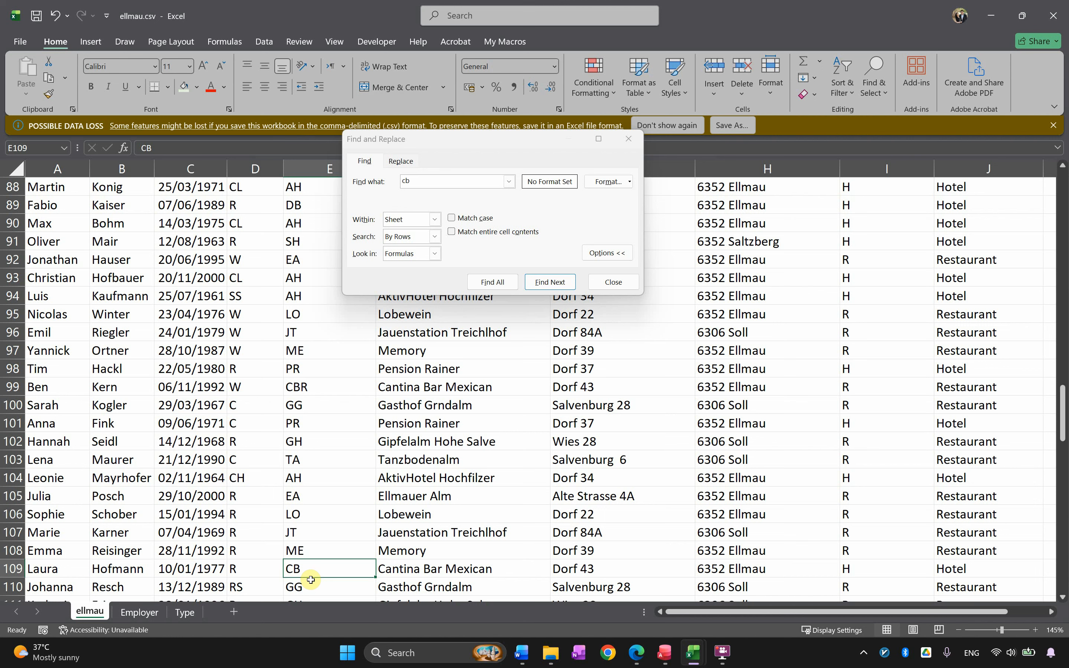
{"action": "mouse_move", "coordinate": [312, 577]}
{"action": "left_mouse_down"}
{"action": "mouse_move", "coordinate": [716, 575]}
{"action": "mouse_move", "coordinate": [907, 588]}
{"action": "mouse_move", "coordinate": [327, 564]}
{"action": "left_mouse_up"}
{"action": "double_click", "coordinate": [328, 565]}
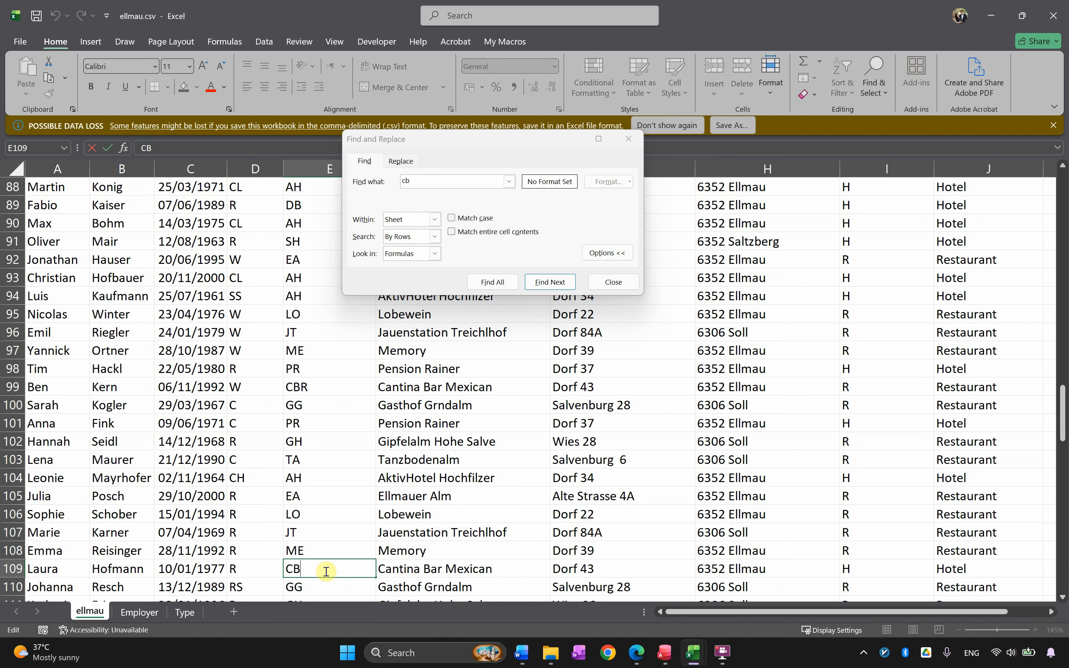
{"action": "type", "text": "H"}
{"action": "left_click", "coordinate": [394, 551]}
Find the following cb match, set the EmpCode in E126 to CBH, and continue to the match in E147.
{"action": "left_click", "coordinate": [548, 286]}
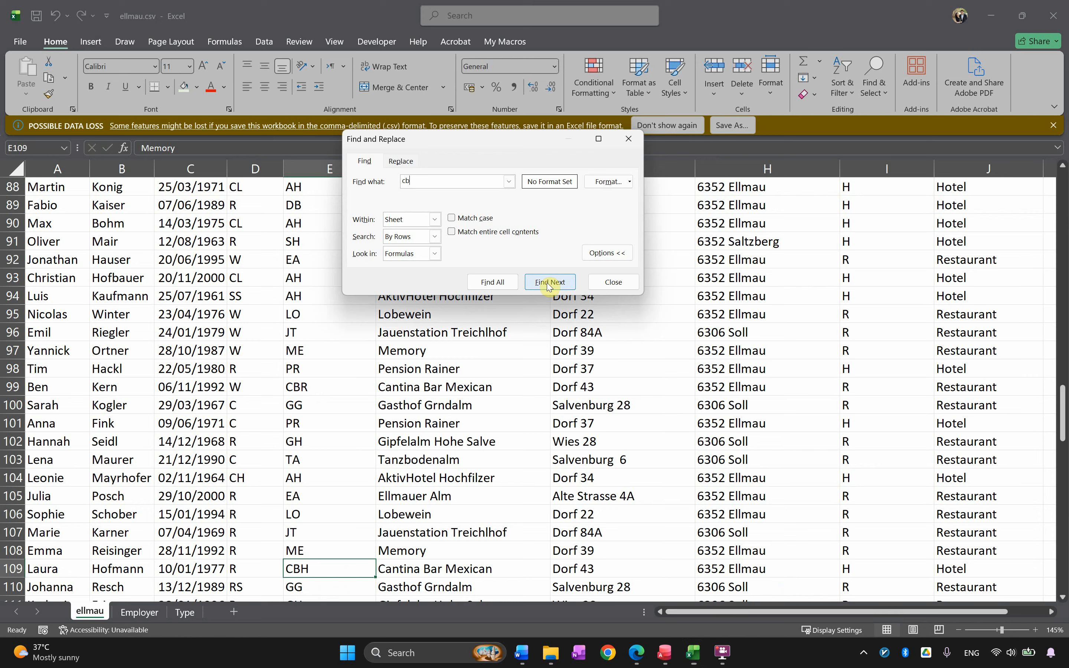
{"action": "left_click", "coordinate": [549, 286]}
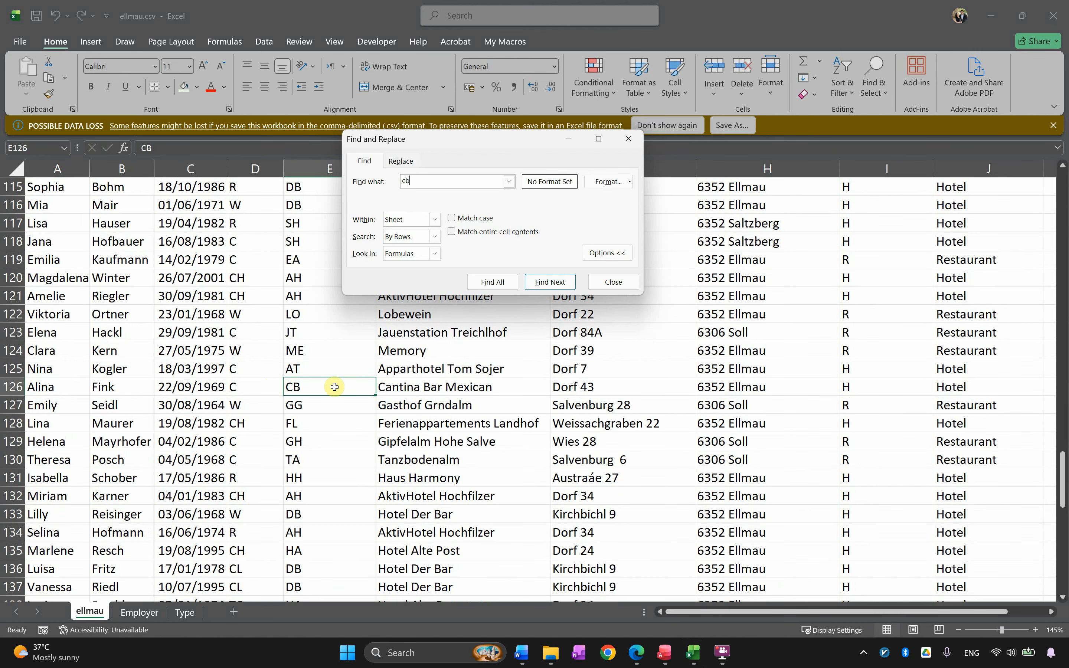
{"action": "double_click", "coordinate": [335, 387]}
{"action": "type", "text": "H"}
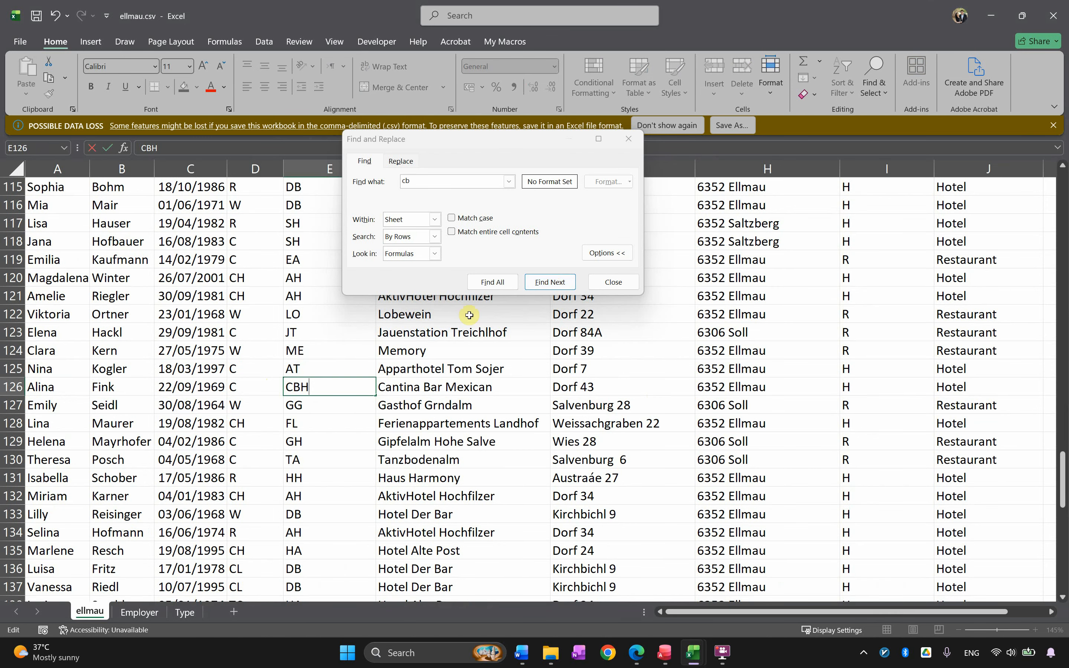
{"action": "left_click", "coordinate": [550, 286]}
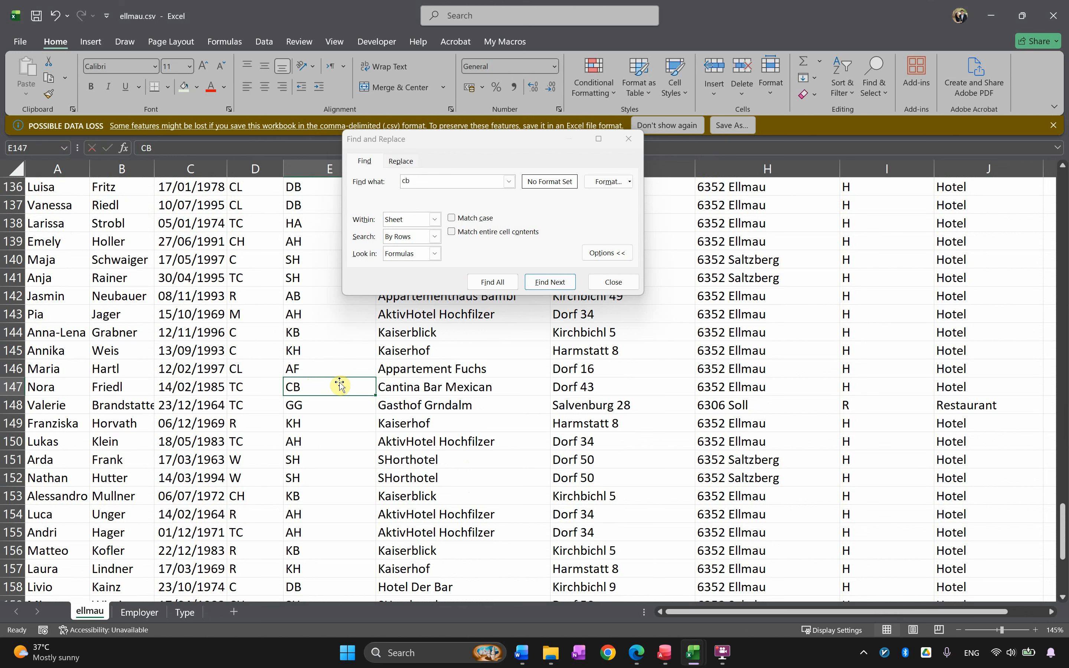
Correct the hotel's EmpCode in E147, set the next cb match in E167 to CBH, and finish the search.
{"action": "double_click", "coordinate": [342, 388]}
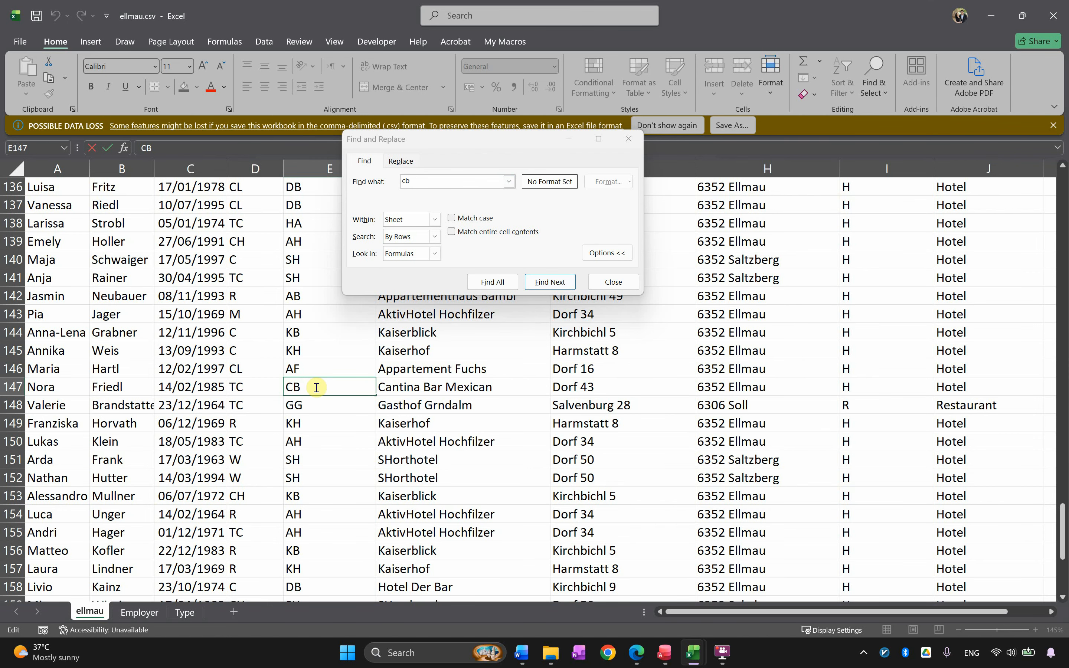
{"action": "left_click", "coordinate": [550, 282]}
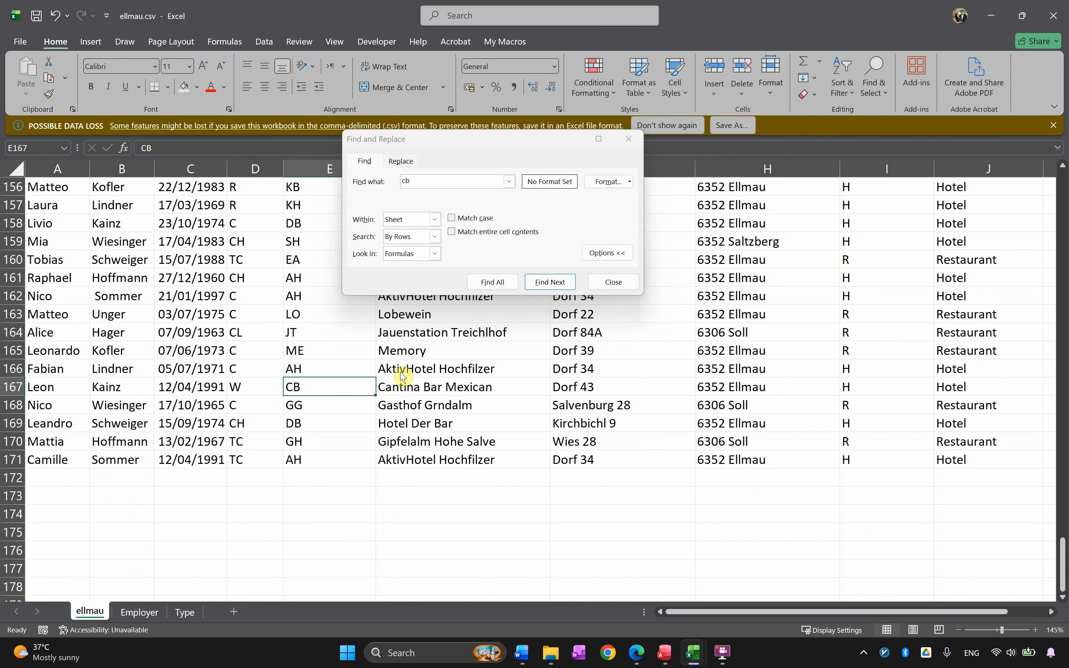
{"action": "double_click", "coordinate": [319, 390]}
{"action": "type", "text": "H"}
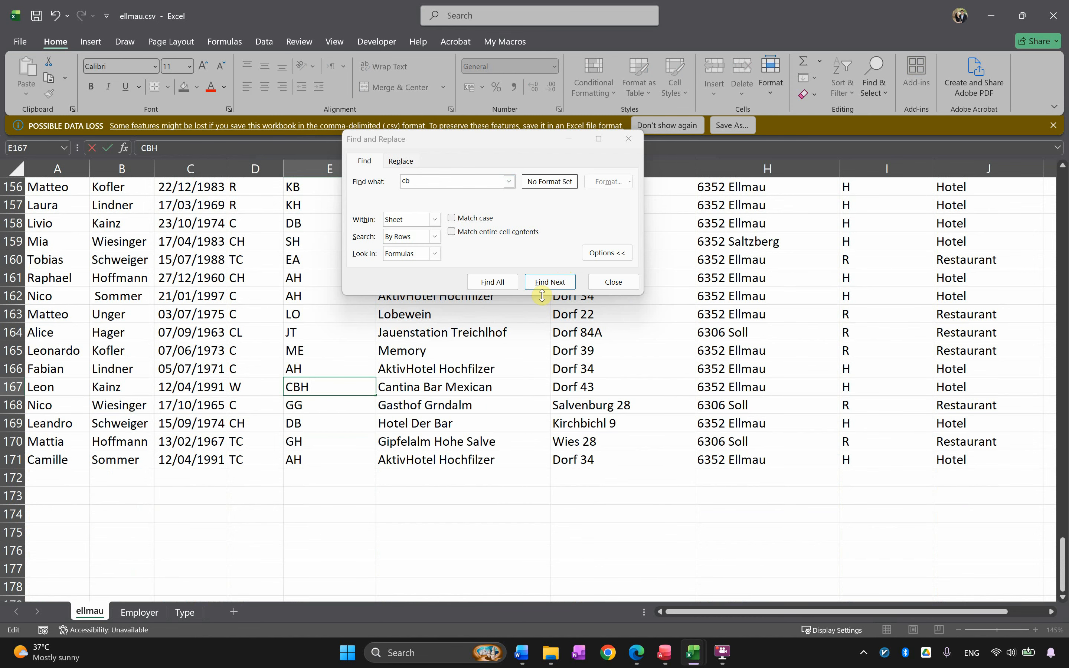
{"action": "left_click", "coordinate": [553, 287]}
{"action": "left_click", "coordinate": [553, 288]}
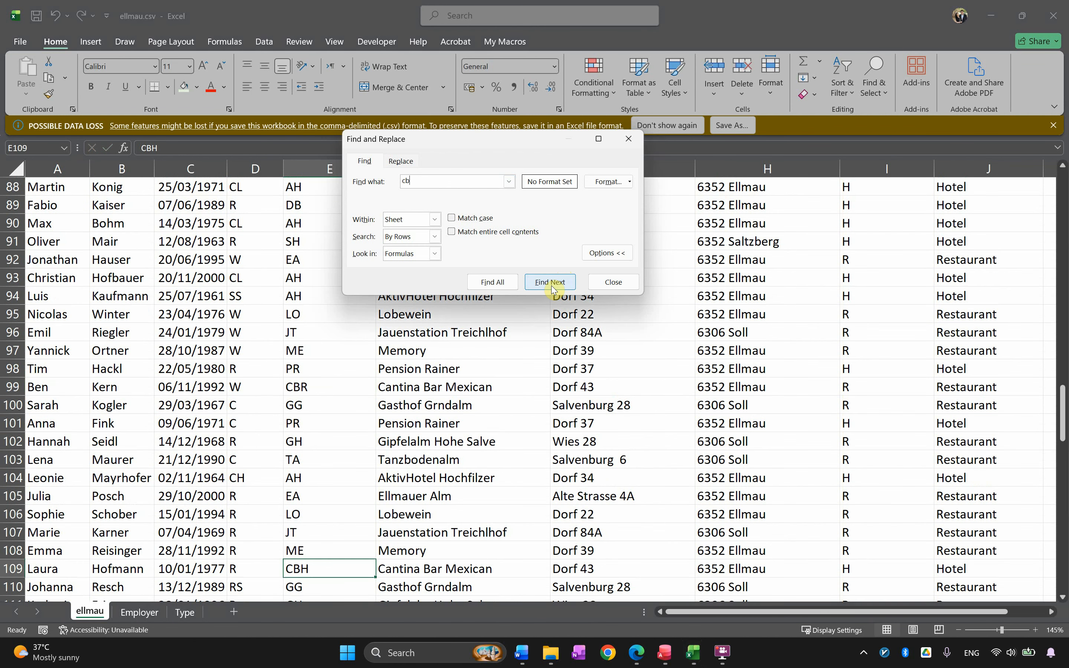
{"action": "left_click", "coordinate": [553, 287]}
{"action": "left_click", "coordinate": [612, 282]}
Insert a new worksheet between the ellmau and Employer sheets and name it Employee.
{"action": "left_click", "coordinate": [440, 405]}
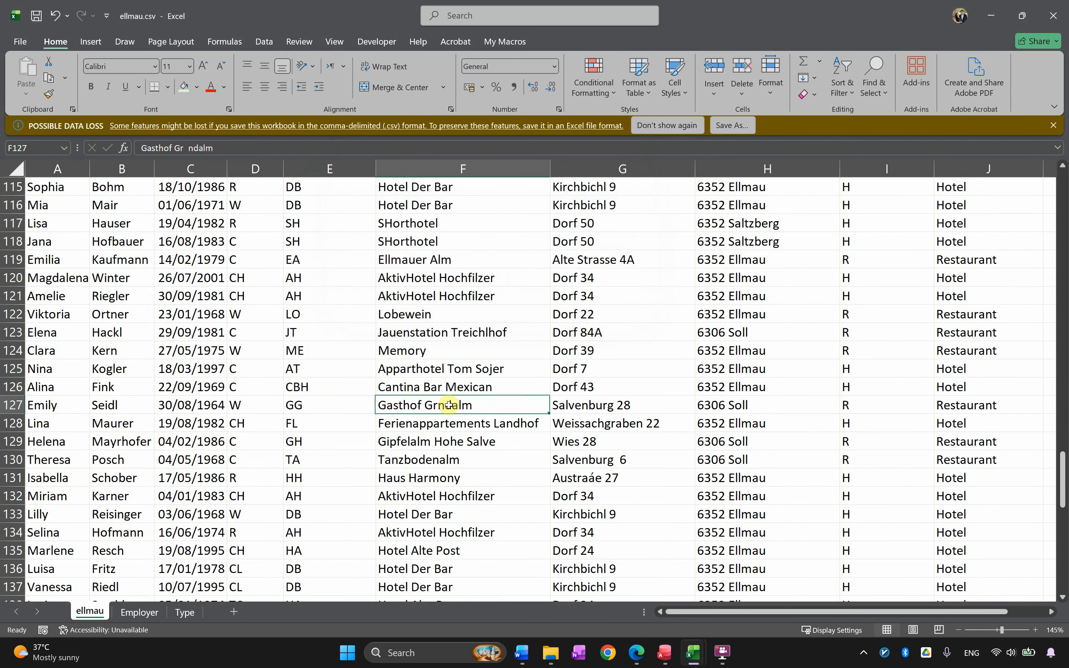
{"action": "scroll", "coordinate": [435, 406], "scroll_direction": "up", "scroll_amount": 1}
{"action": "left_click", "coordinate": [159, 617]}
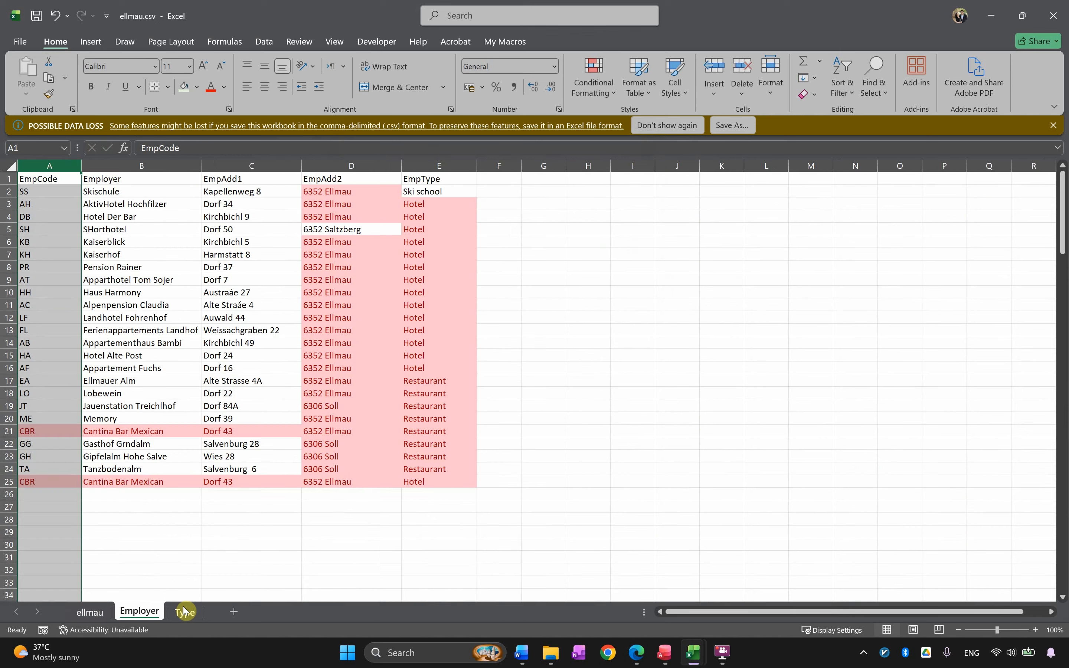
{"action": "left_click", "coordinate": [186, 615]}
{"action": "left_click", "coordinate": [77, 614]}
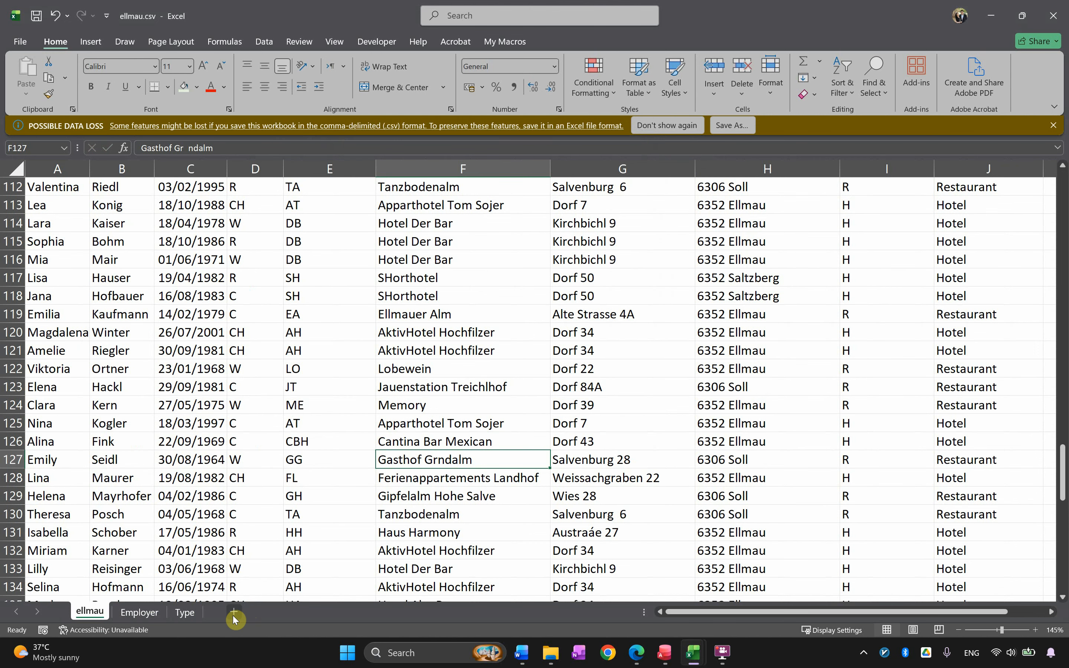
{"action": "left_click", "coordinate": [234, 614]}
{"action": "left_click", "coordinate": [228, 613]}
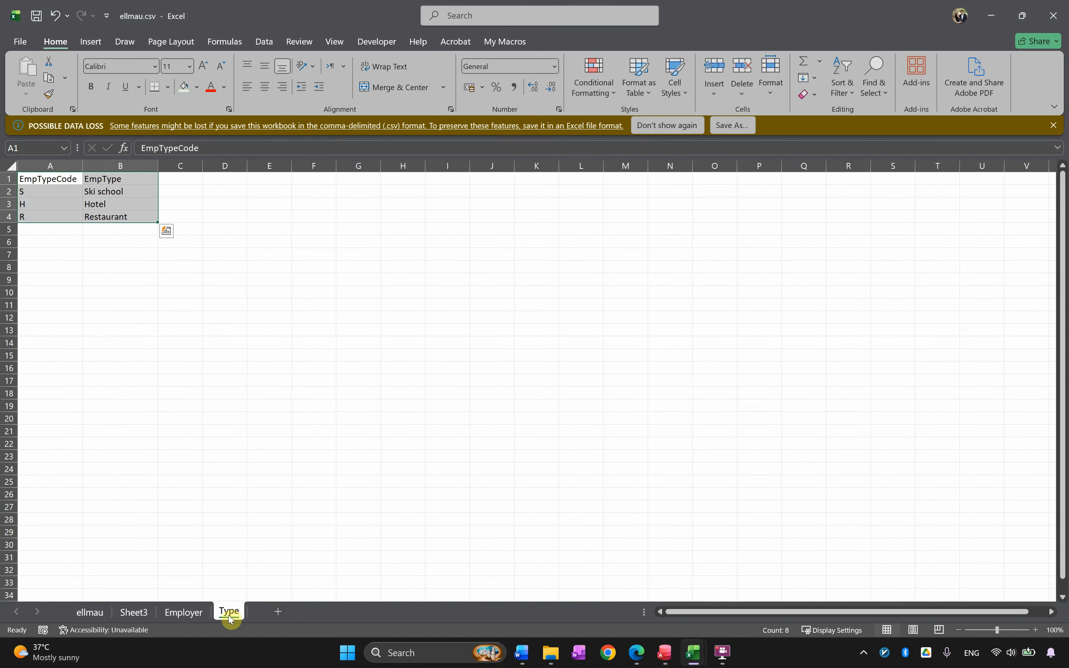
{"action": "double_click", "coordinate": [134, 612]}
{"action": "type", "text": "Employee"}
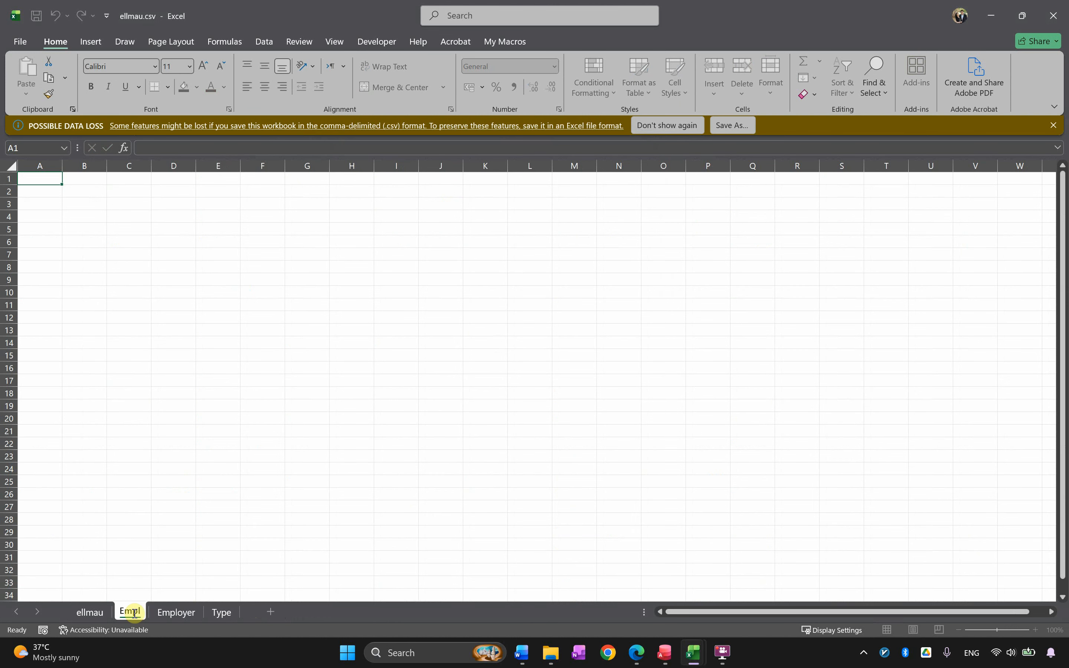
{"action": "key", "text": "Return"}
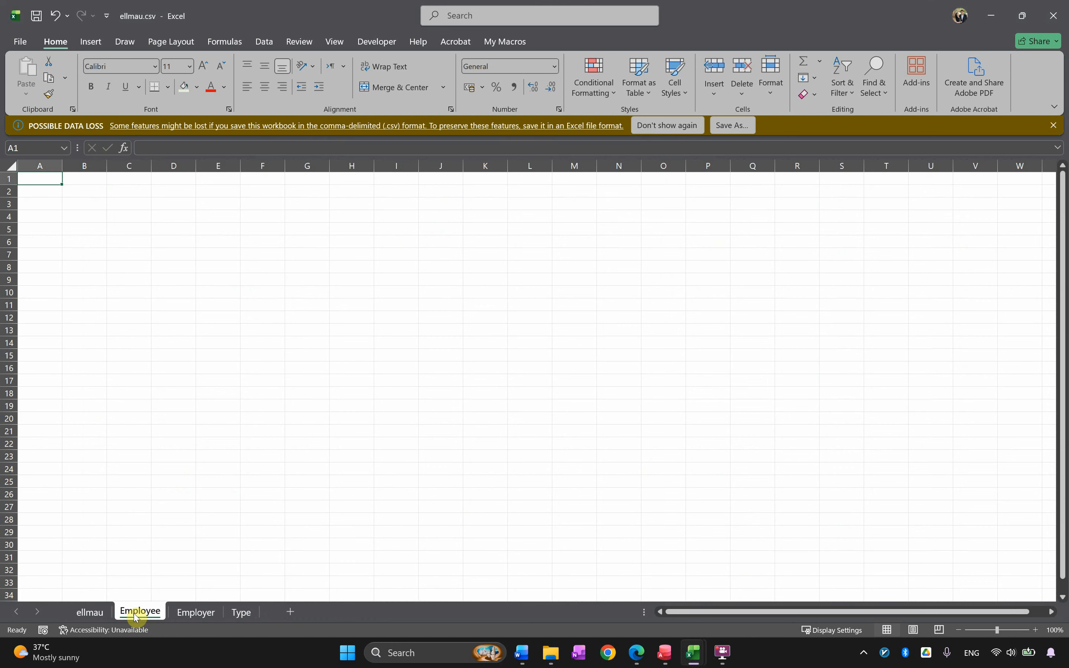
Copy the FirstName, LastName, DOB, JobCode and EmpCode columns from the ellmau sheet into the Employee sheet starting at A1.
{"action": "left_click", "coordinate": [88, 612]}
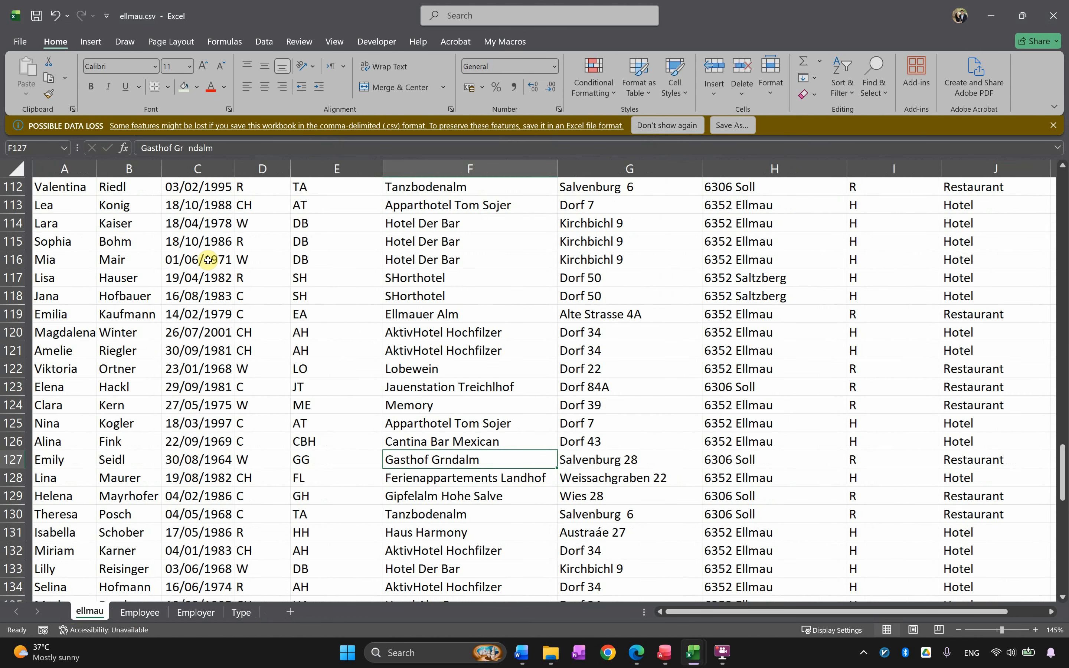
{"action": "left_click", "coordinate": [207, 260]}
{"action": "scroll", "coordinate": [208, 256], "scroll_direction": "up", "scroll_amount": 20}
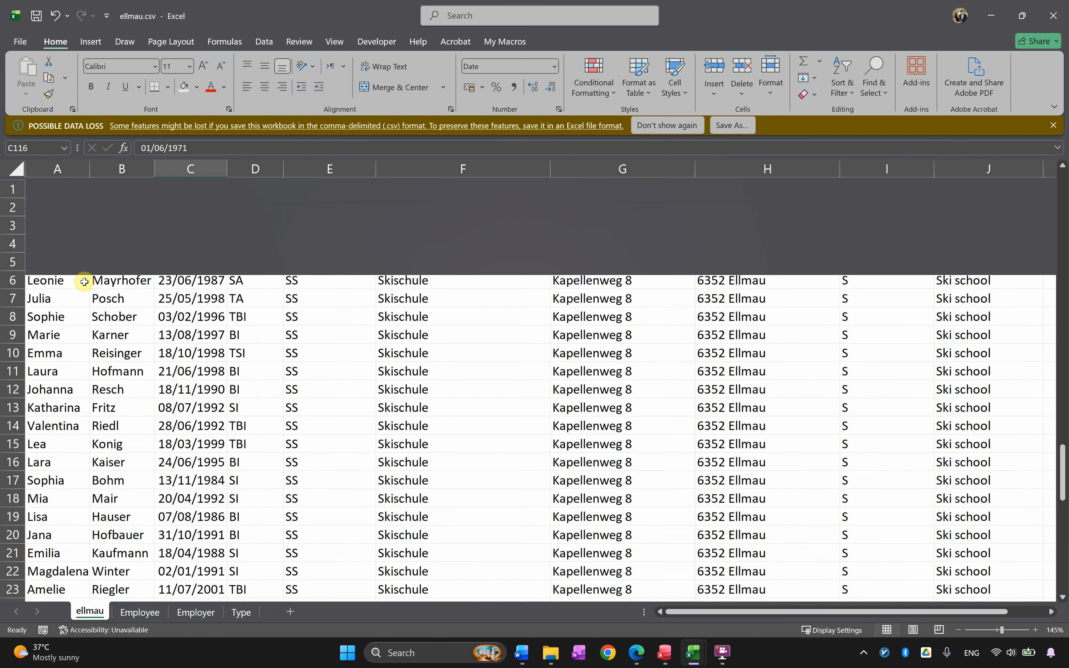
{"action": "left_click_drag", "start_coordinate": [59, 168], "coordinate": [116, 169]}
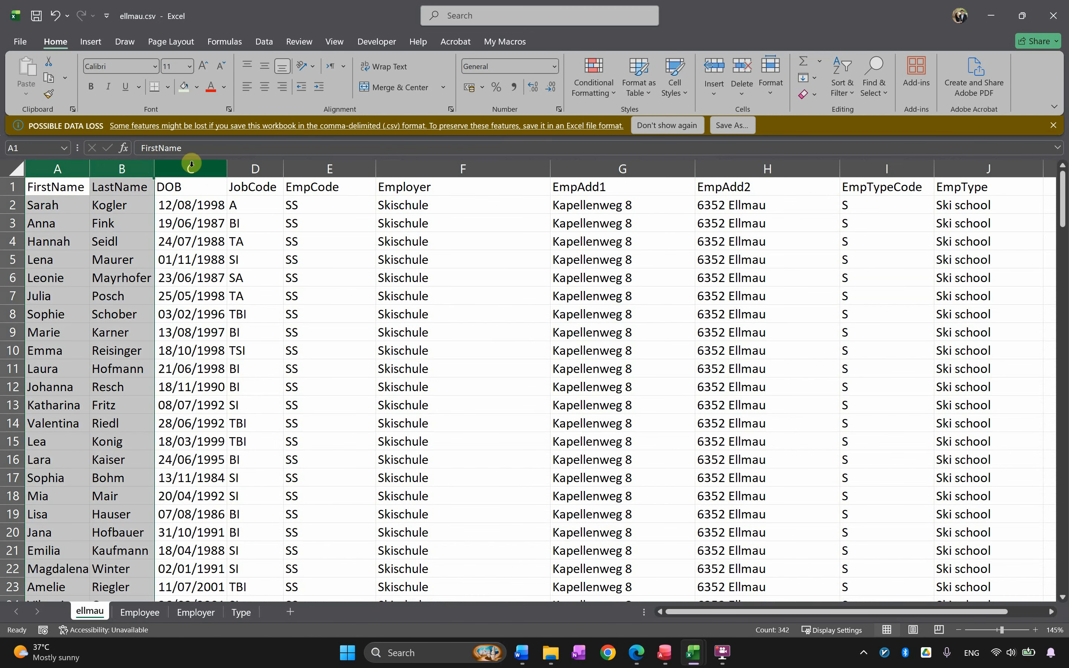
{"action": "left_click", "coordinate": [192, 164], "text": "ctrl"}
{"action": "left_click", "coordinate": [260, 169], "text": "ctrl"}
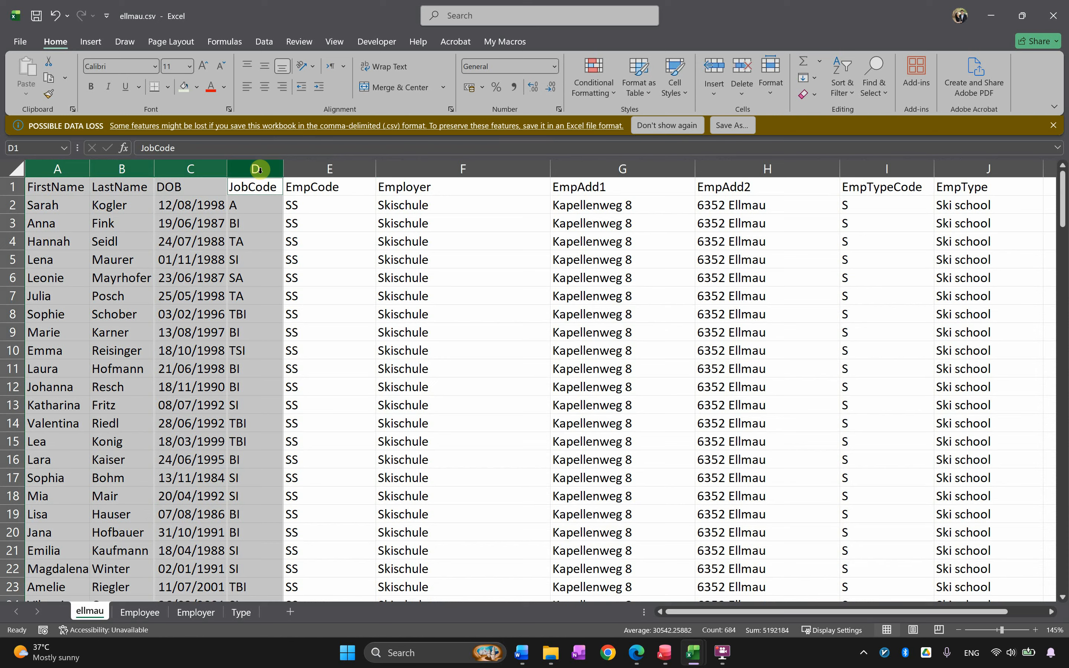
{"action": "left_click", "coordinate": [303, 163], "text": "ctrl"}
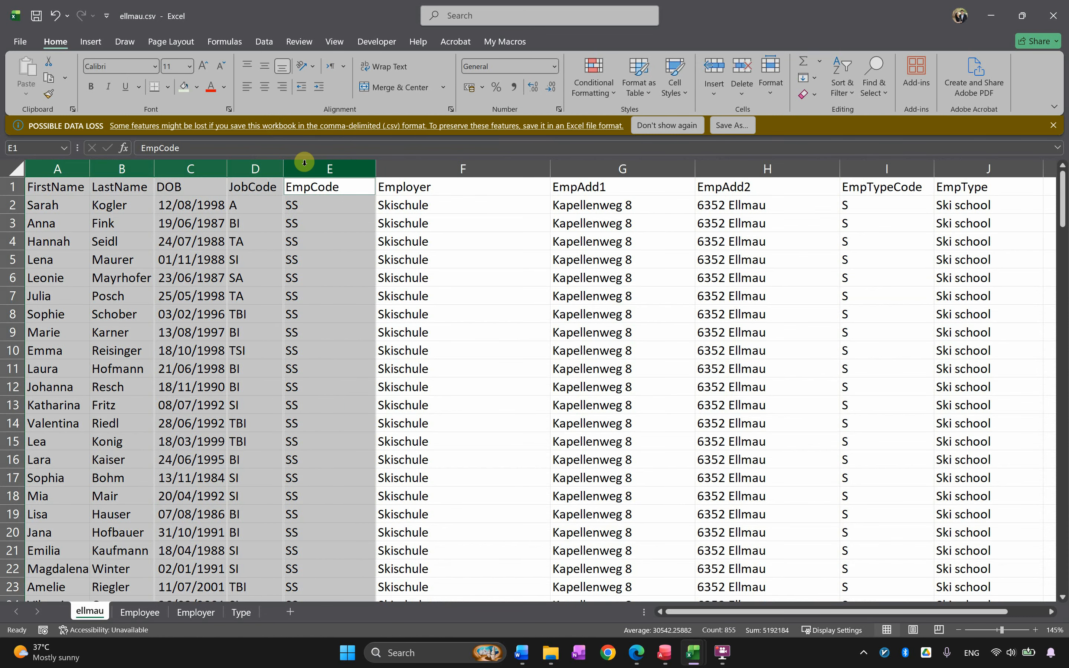
{"action": "key", "text": "ctrl+c"}
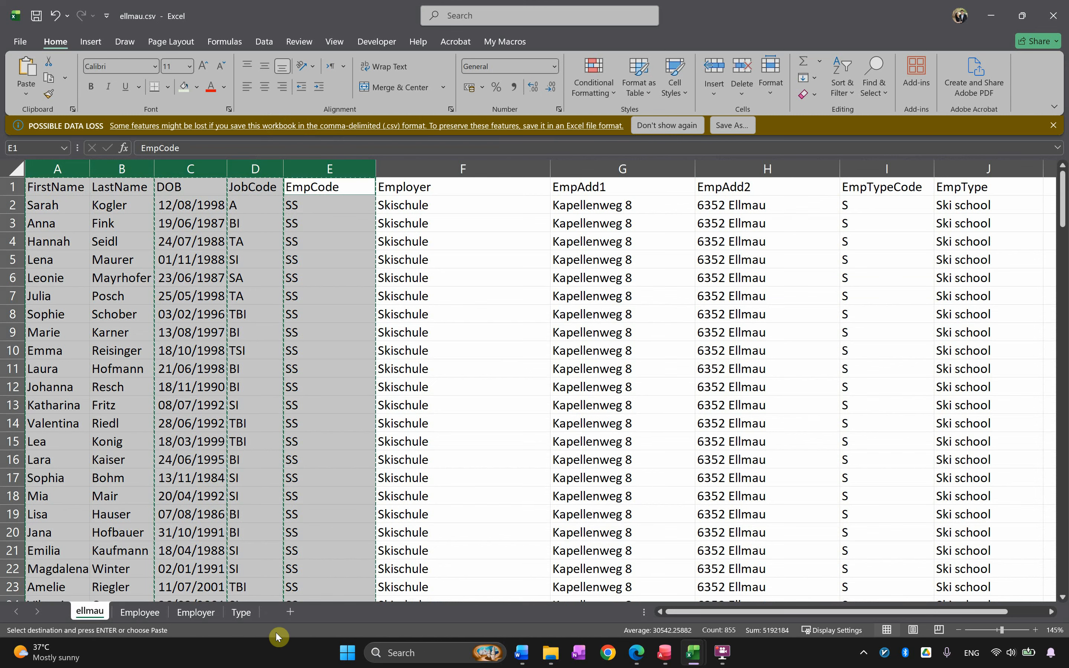
{"action": "left_click", "coordinate": [245, 614]}
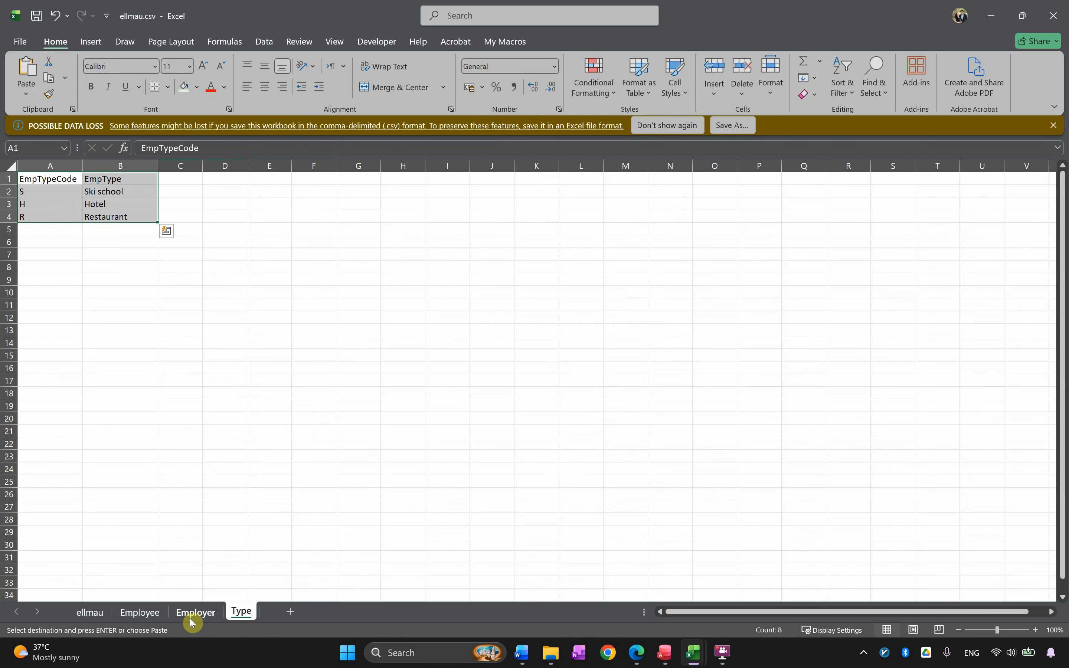
{"action": "left_click", "coordinate": [152, 614]}
{"action": "key", "text": "ctrl+v"}
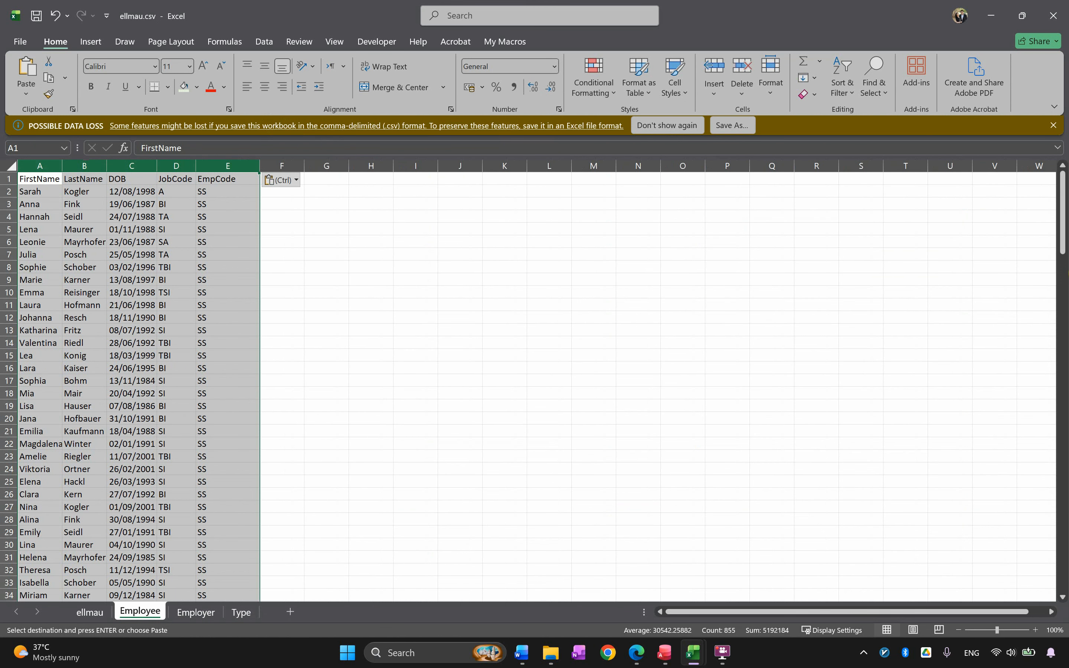
{"action": "left_click", "coordinate": [150, 285]}
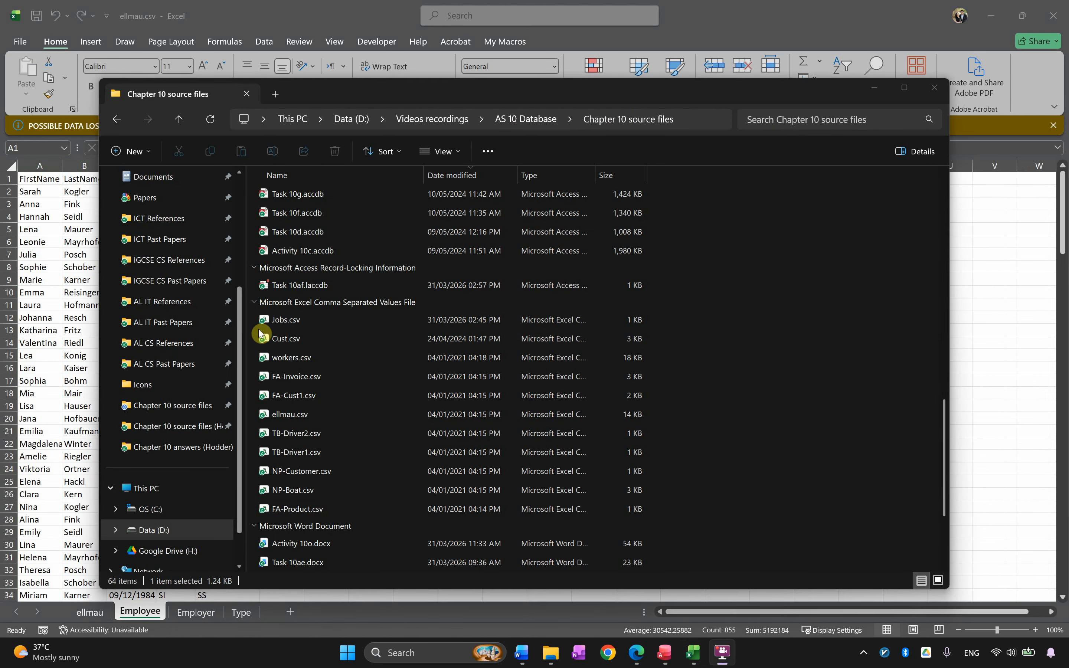
In File Explorer, make three copies of Jobs.csv in the Chapter 10 source files folder.
{"action": "left_click", "coordinate": [277, 324]}
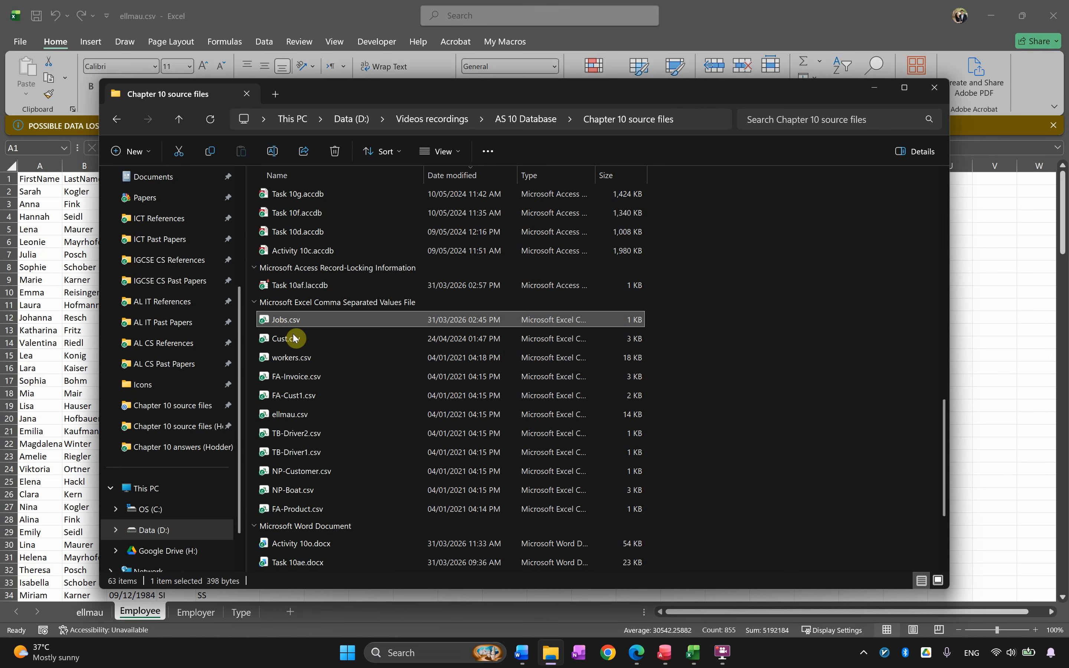
{"action": "key", "text": "ctrl+c"}
{"action": "key", "text": "ctrl+v"}
{"action": "key", "text": "ctrl+v"}
{"action": "key", "text": "ctrl+v"}
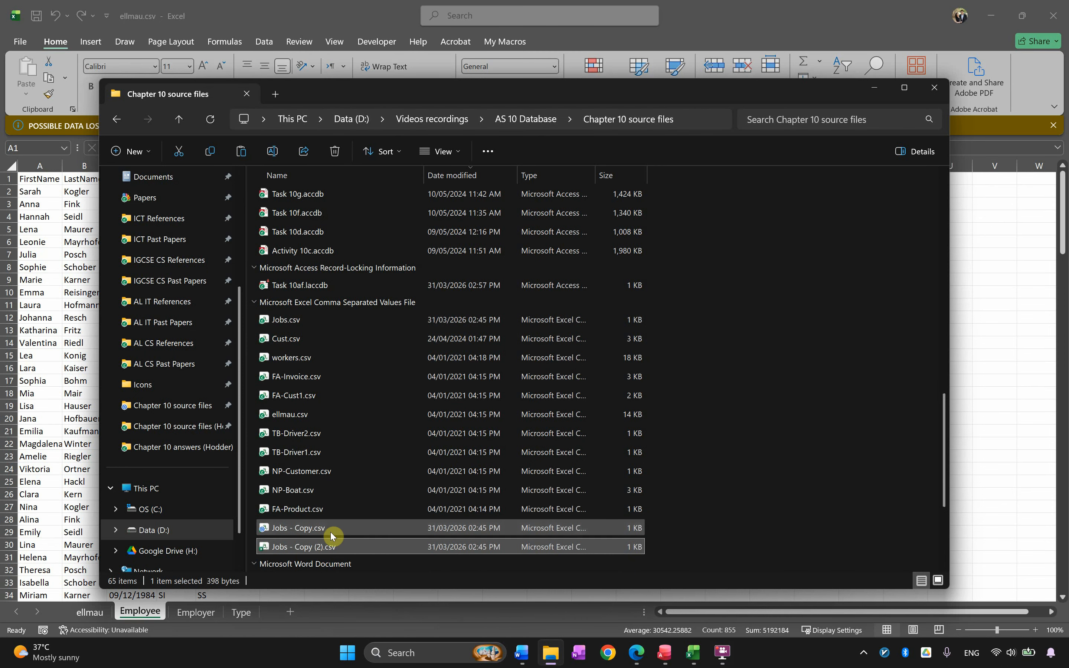
{"action": "left_click", "coordinate": [330, 527]}
{"action": "scroll", "coordinate": [310, 484], "scroll_direction": "down", "scroll_amount": 1}
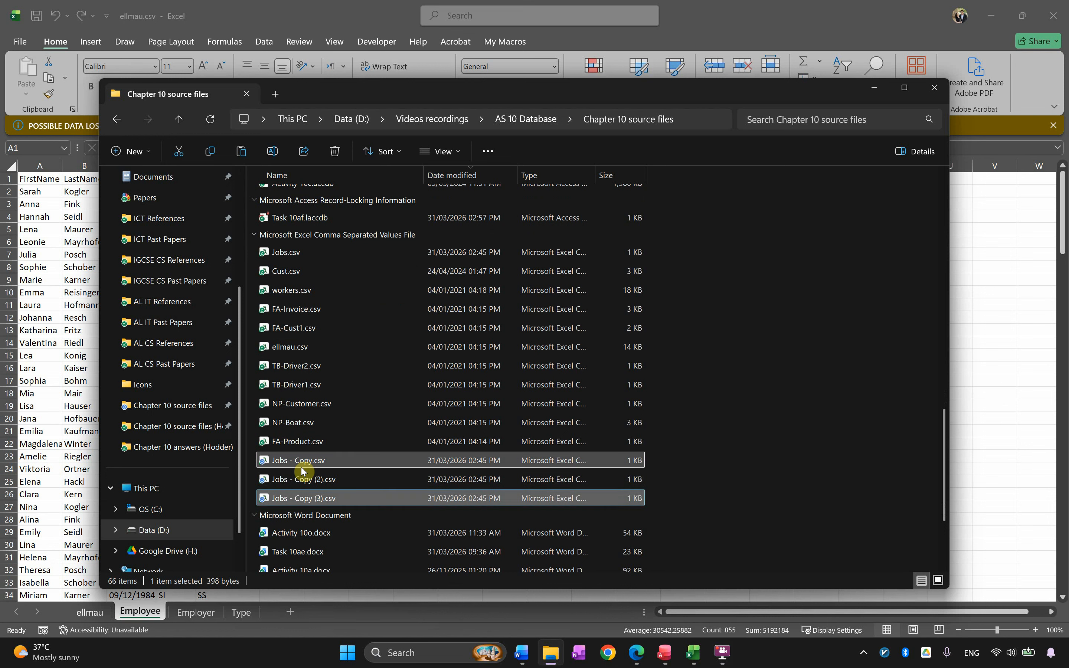
Rename the three Jobs.csv copies as Employee.csv, Employer.csv and Type.csv.
{"action": "left_click", "coordinate": [286, 461]}
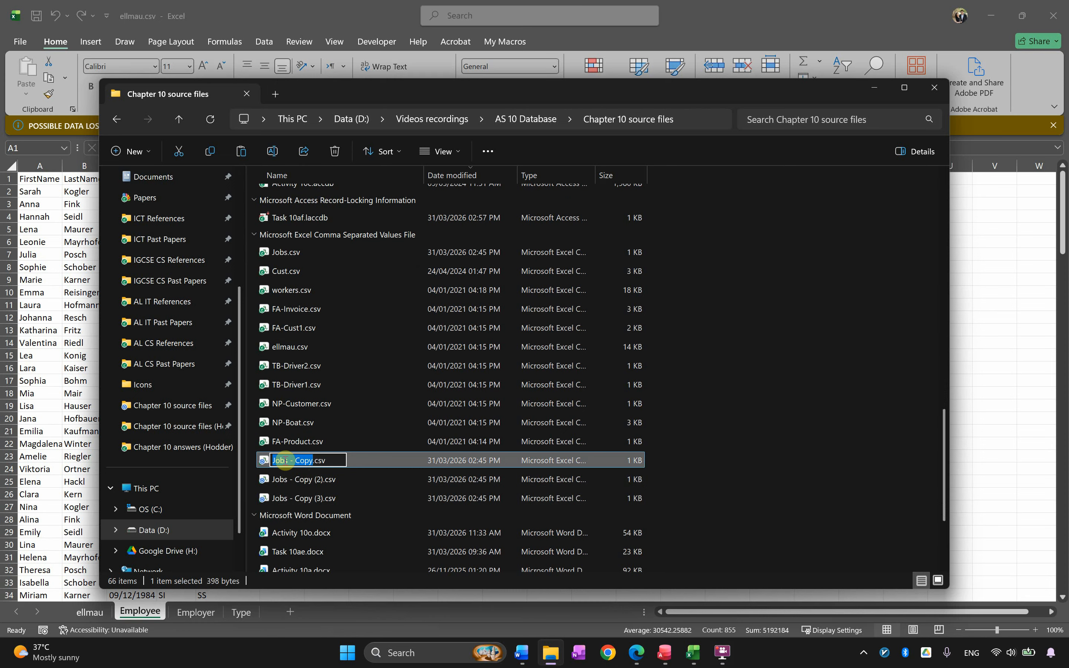
{"action": "type", "text": "Employee"}
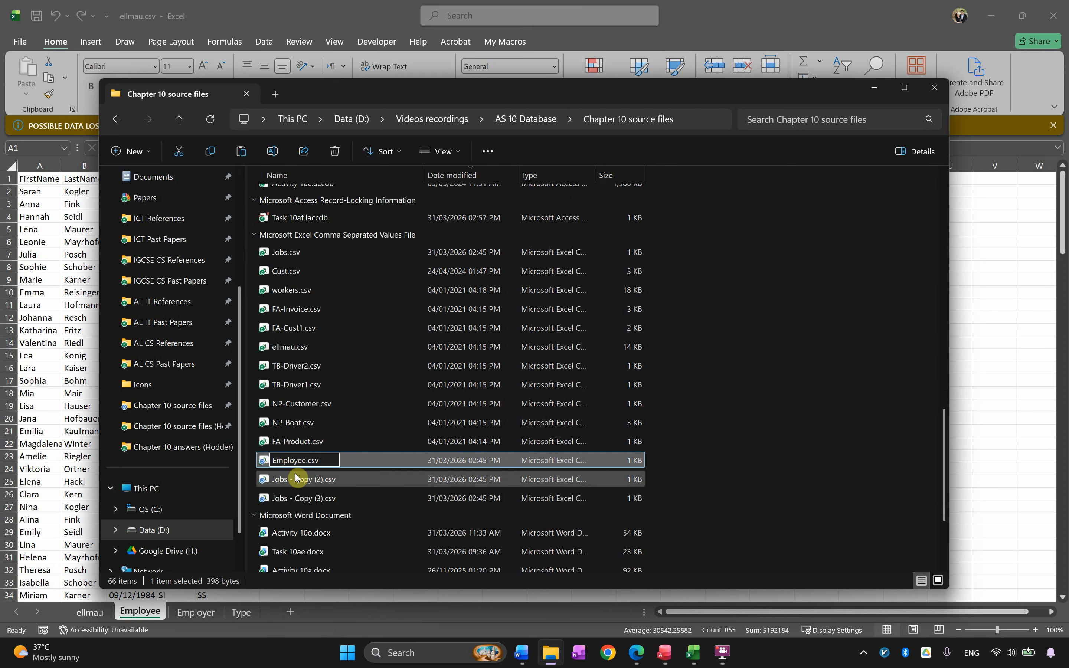
{"action": "left_click", "coordinate": [283, 480]}
{"action": "left_click", "coordinate": [283, 481]}
{"action": "type", "text": "Employer.csv"}
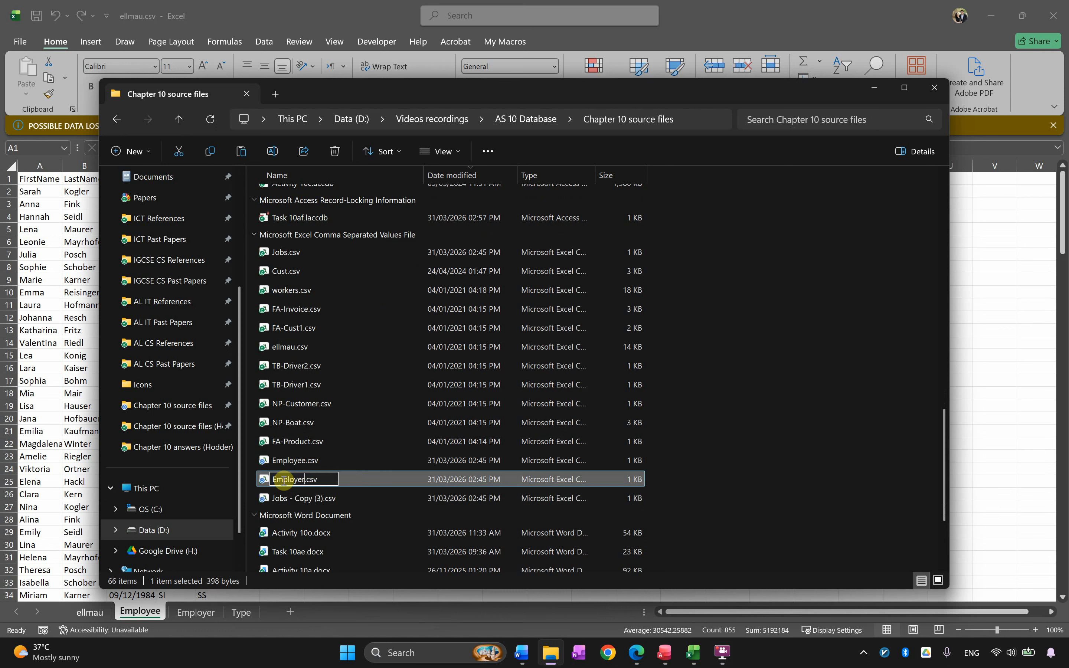
{"action": "left_click", "coordinate": [281, 499]}
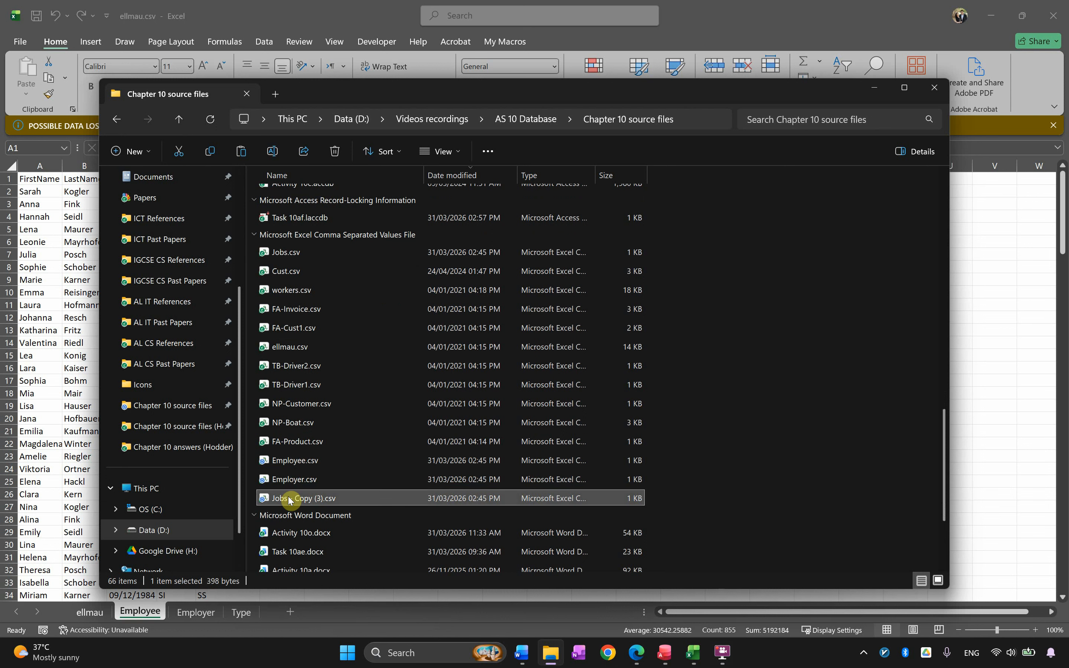
{"action": "left_click", "coordinate": [288, 499]}
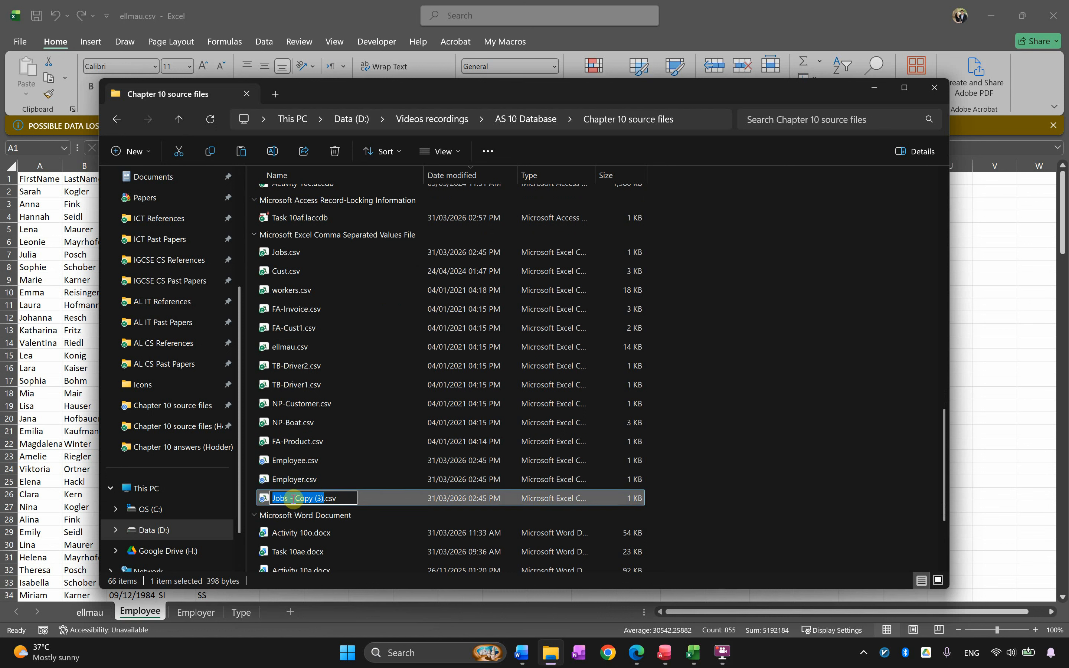
{"action": "type", "text": "Type"}
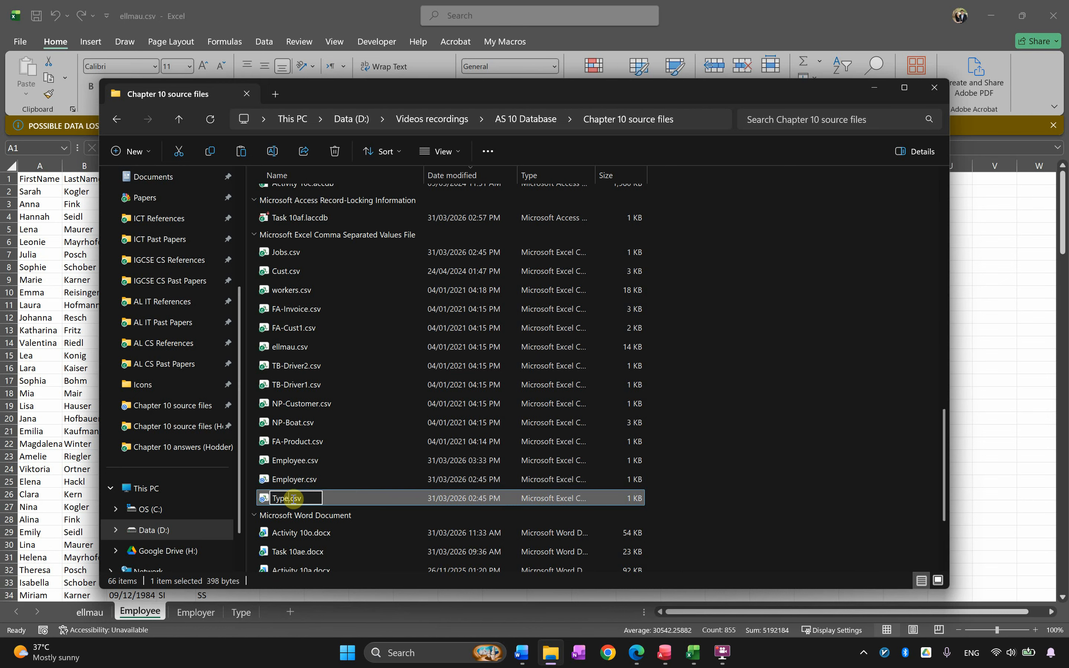
{"action": "key", "text": "Return"}
Open Type.csv in a smaller Excel window and copy the EmpTypeCode and EmpType table A1:B4 from the ellmau workbook's Type sheet.
{"action": "double_click", "coordinate": [293, 499]}
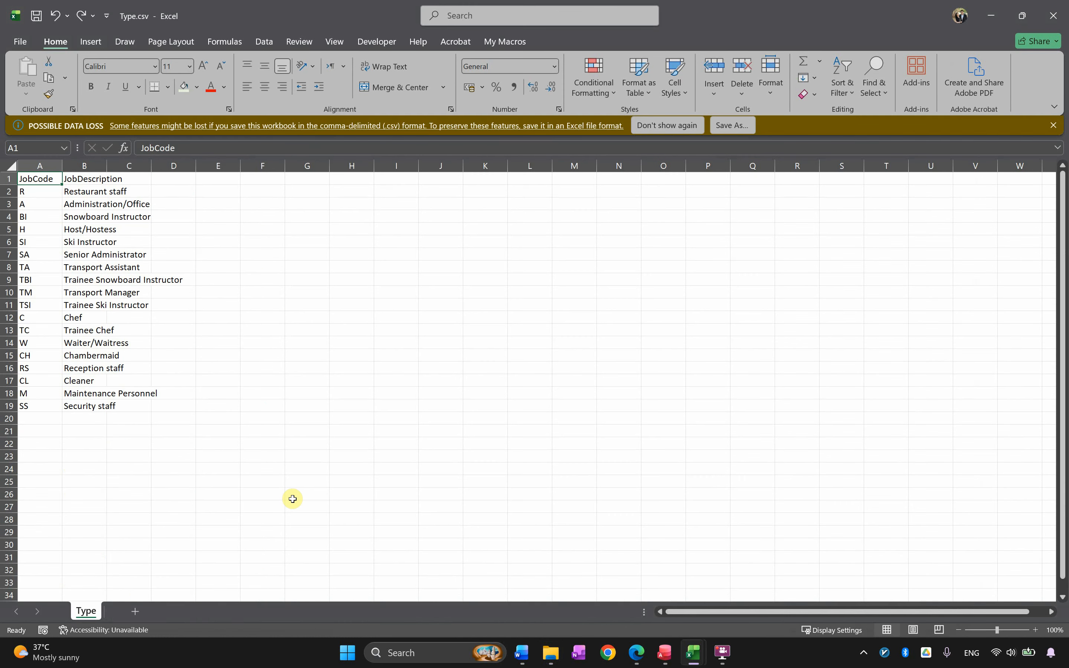
{"action": "left_click_drag", "start_coordinate": [292, 5], "coordinate": [490, 129]}
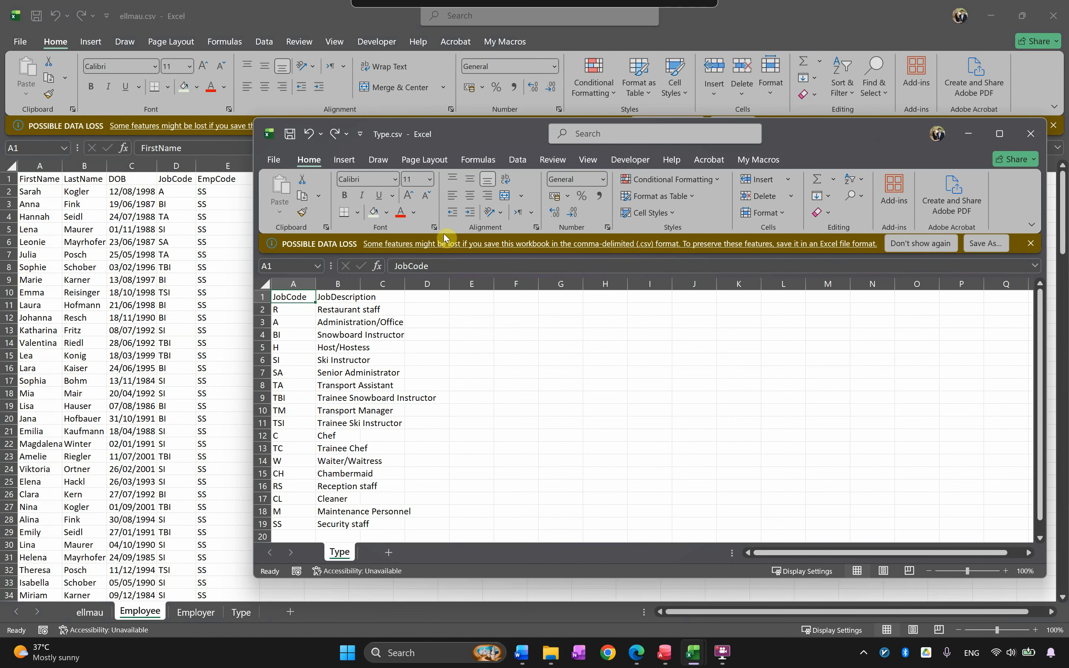
{"action": "left_click", "coordinate": [241, 618]}
{"action": "left_click", "coordinate": [35, 191]}
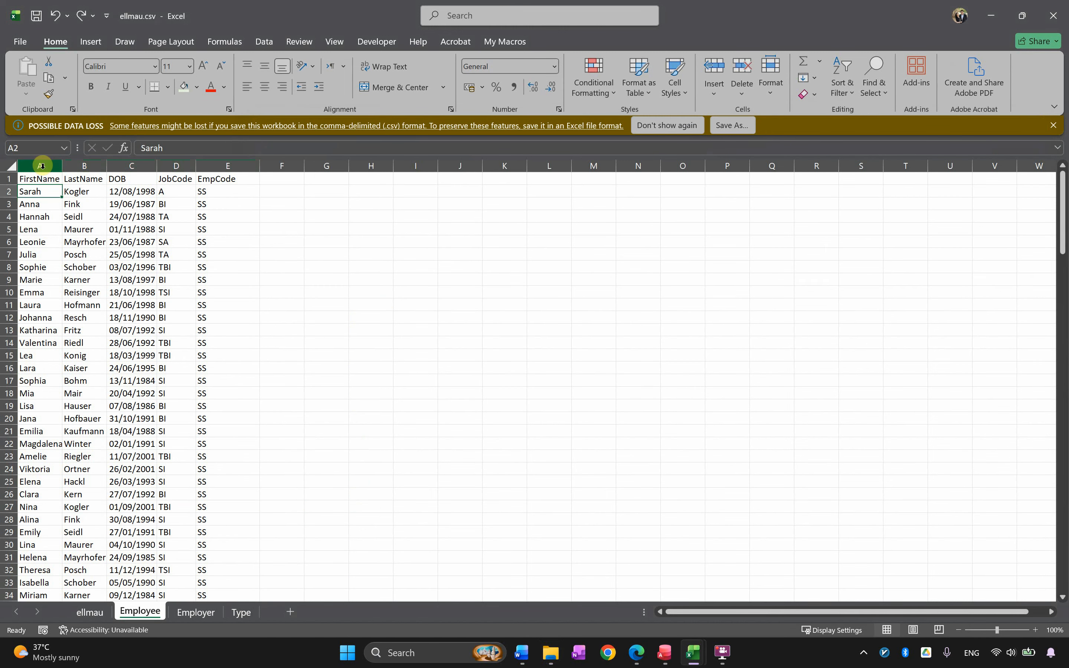
{"action": "left_click", "coordinate": [241, 617]}
{"action": "left_click_drag", "start_coordinate": [48, 178], "coordinate": [95, 219]}
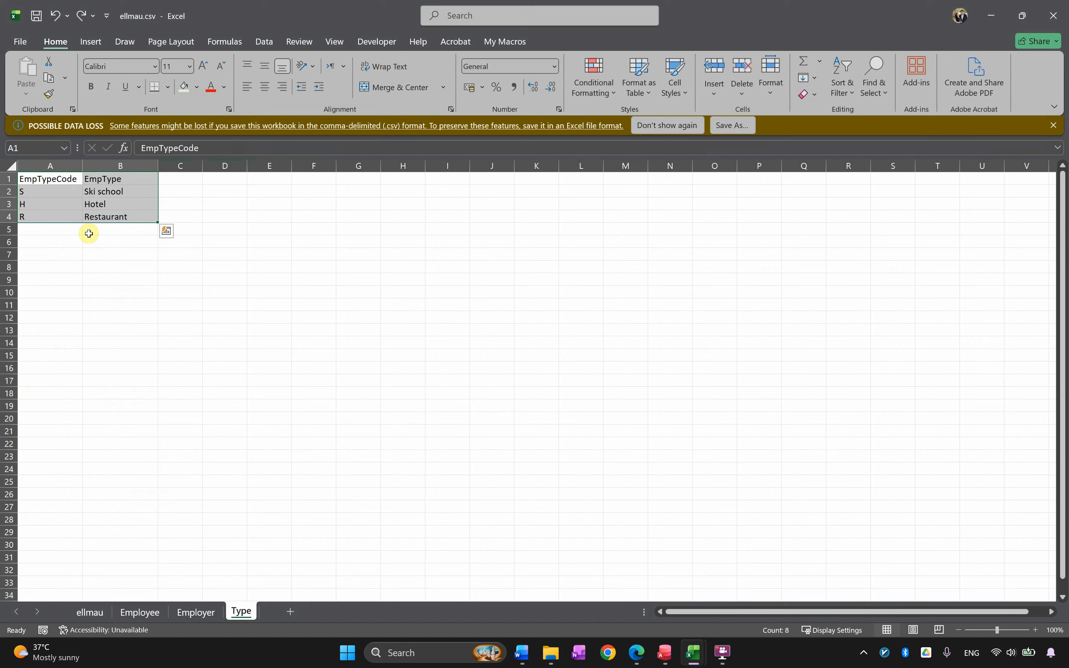
{"action": "key", "text": "ctrl+c"}
Clear all the job data from the sheet in Type.csv and select cell A1.
{"action": "key", "text": "alt+Tab"}
{"action": "key", "text": "ctrl+a"}
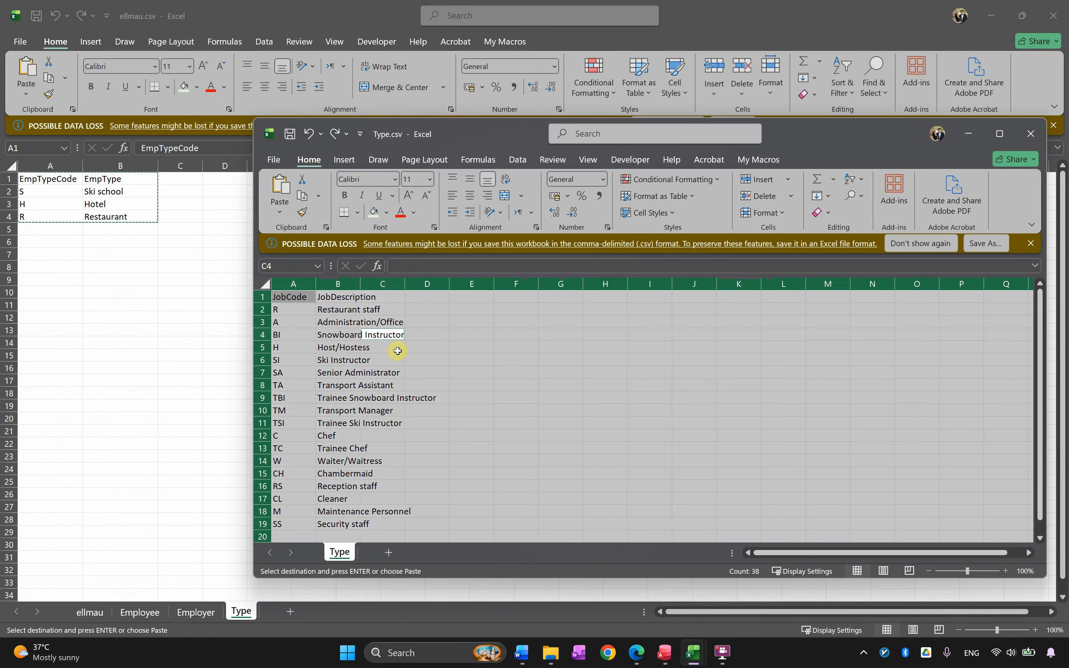
{"action": "key", "text": "Delete"}
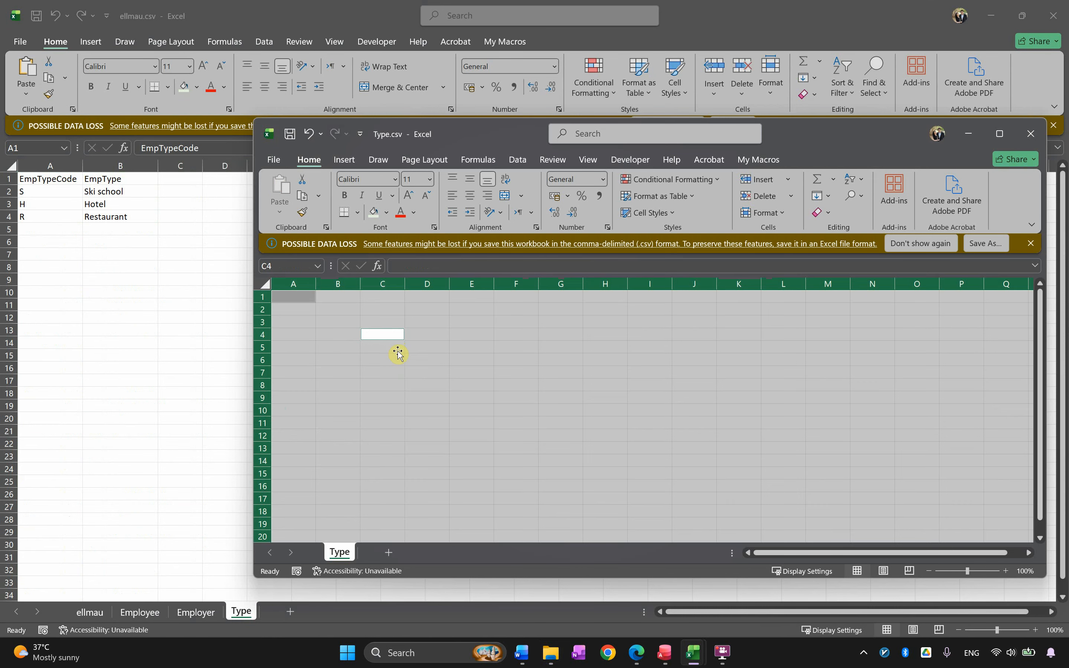
{"action": "left_click", "coordinate": [397, 353]}
{"action": "left_click", "coordinate": [303, 295]}
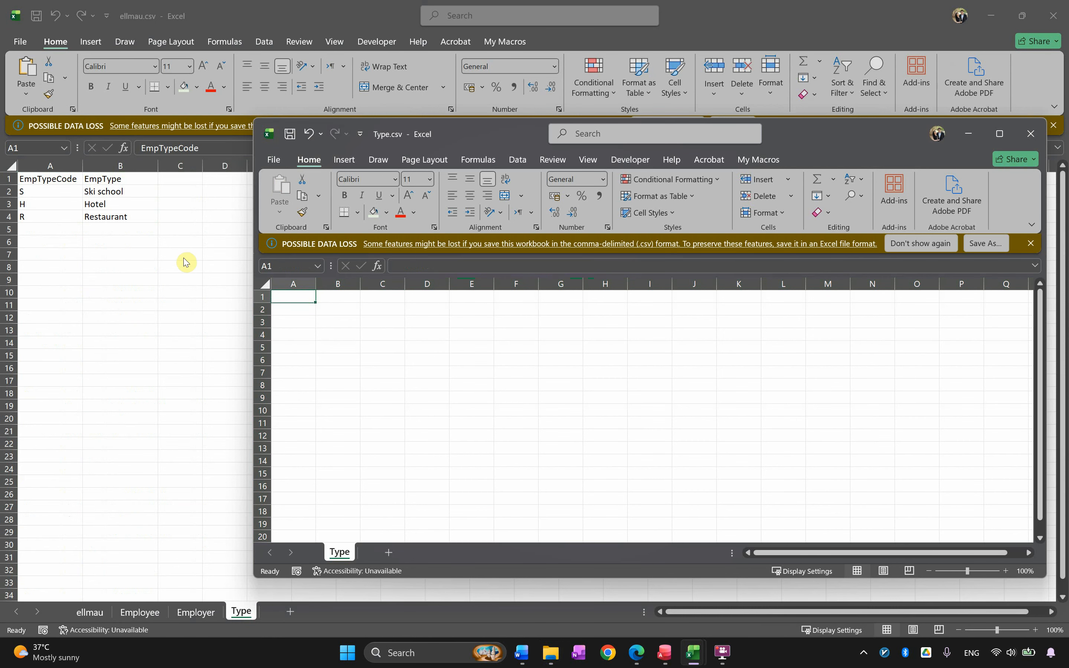
Copy the EmpTypeCode and EmpType table A1:B4 from the ellmau workbook's Type sheet into Type.csv at A1, then save and close Type.csv.
{"action": "left_click", "coordinate": [149, 217]}
{"action": "key", "text": "ctrl+c"}
{"action": "left_click", "coordinate": [353, 329]}
{"action": "key", "text": "ctrl+v"}
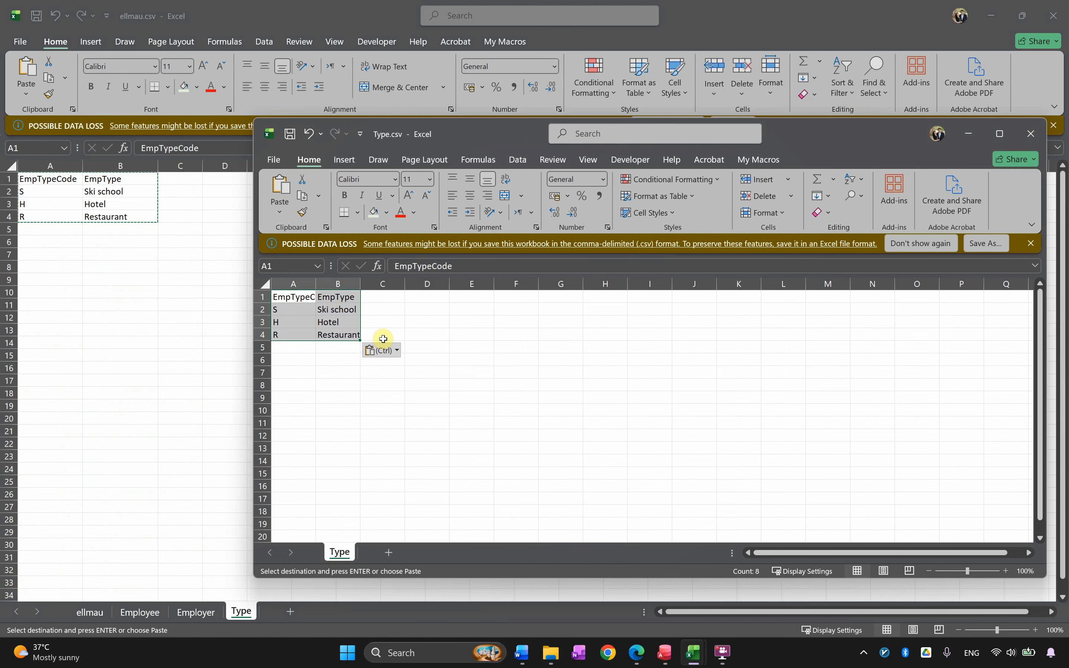
{"action": "left_click", "coordinate": [1031, 133]}
Open Employer.csv in a smaller Excel window and copy the table A1:E25 from the ellmau workbook's Employer sheet.
{"action": "left_click", "coordinate": [551, 653]}
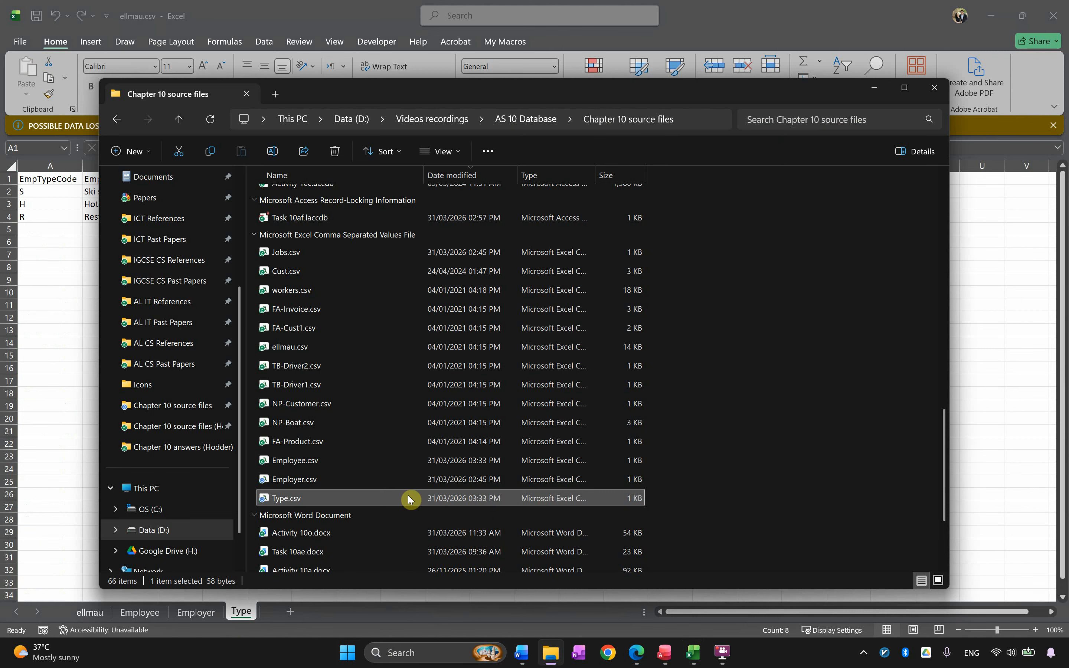
{"action": "double_click", "coordinate": [321, 487]}
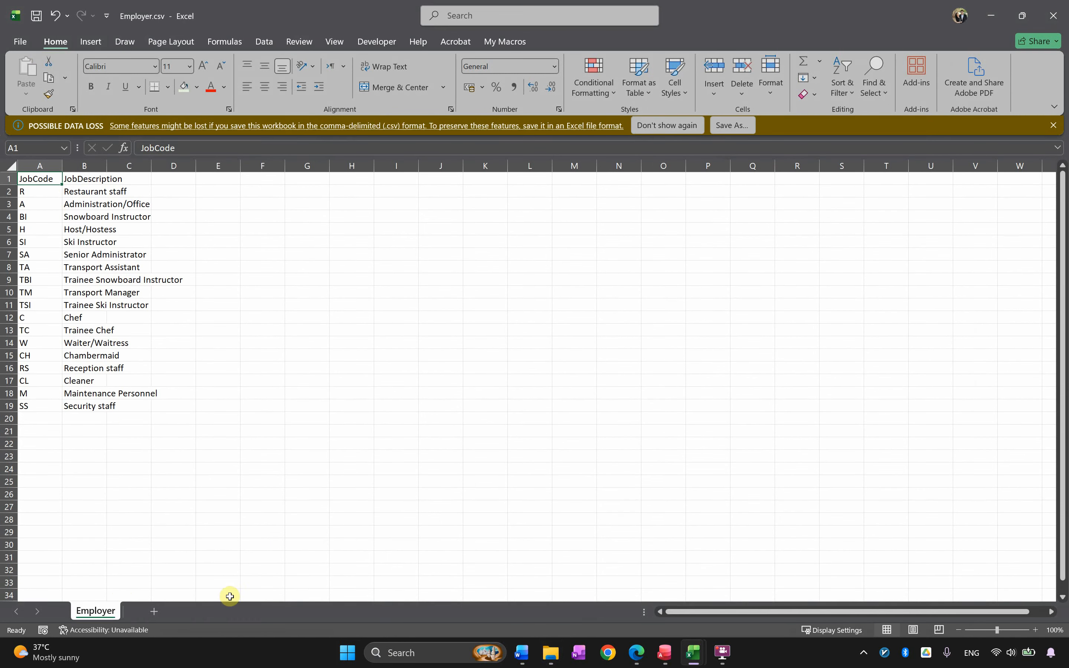
{"action": "left_click_drag", "start_coordinate": [238, 5], "coordinate": [532, 113]}
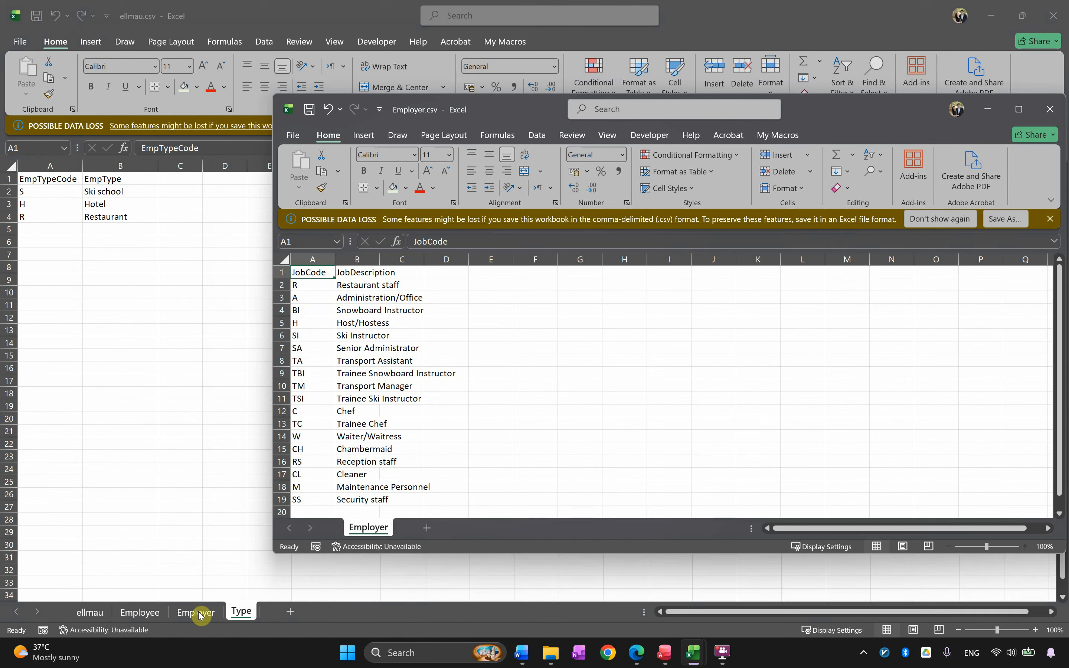
{"action": "left_click", "coordinate": [201, 616]}
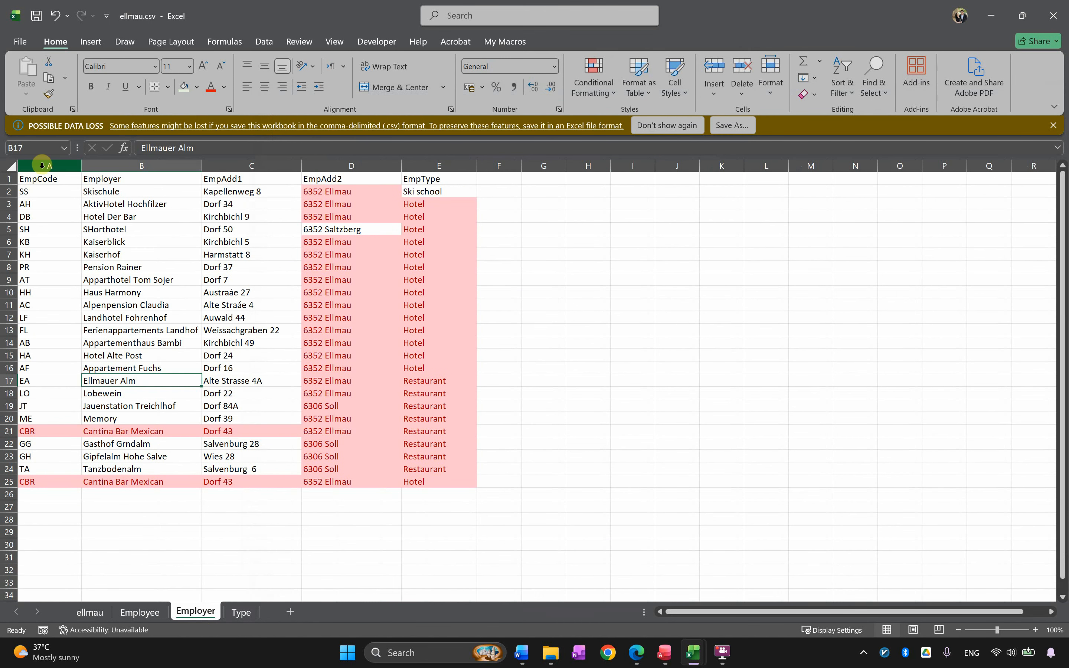
{"action": "left_click_drag", "start_coordinate": [39, 178], "coordinate": [408, 482]}
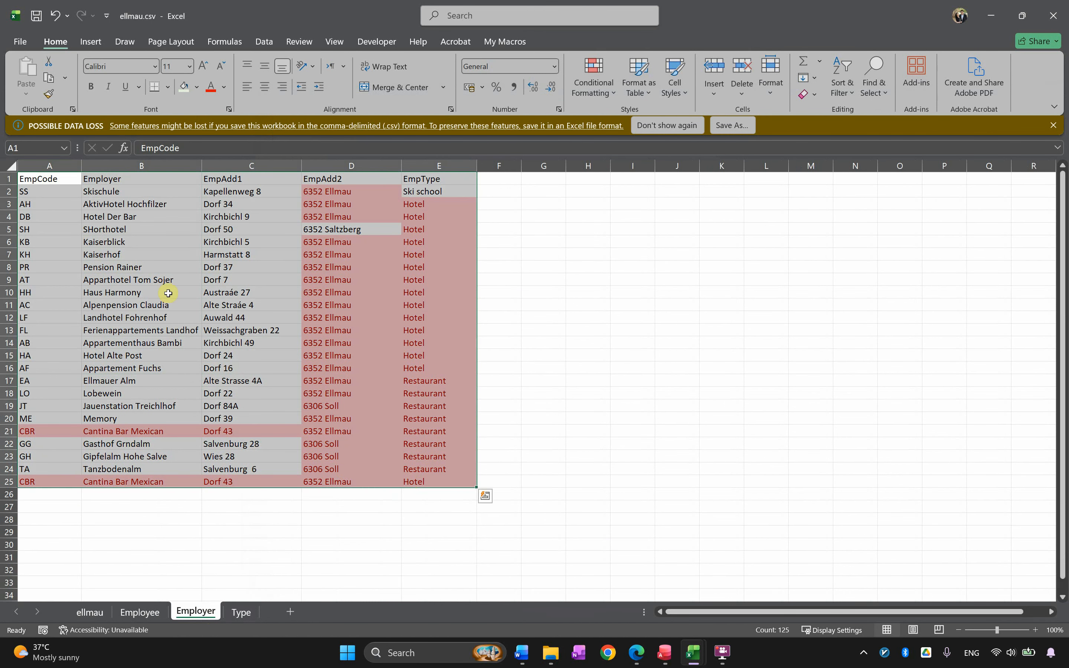
{"action": "key", "text": "ctrl+c"}
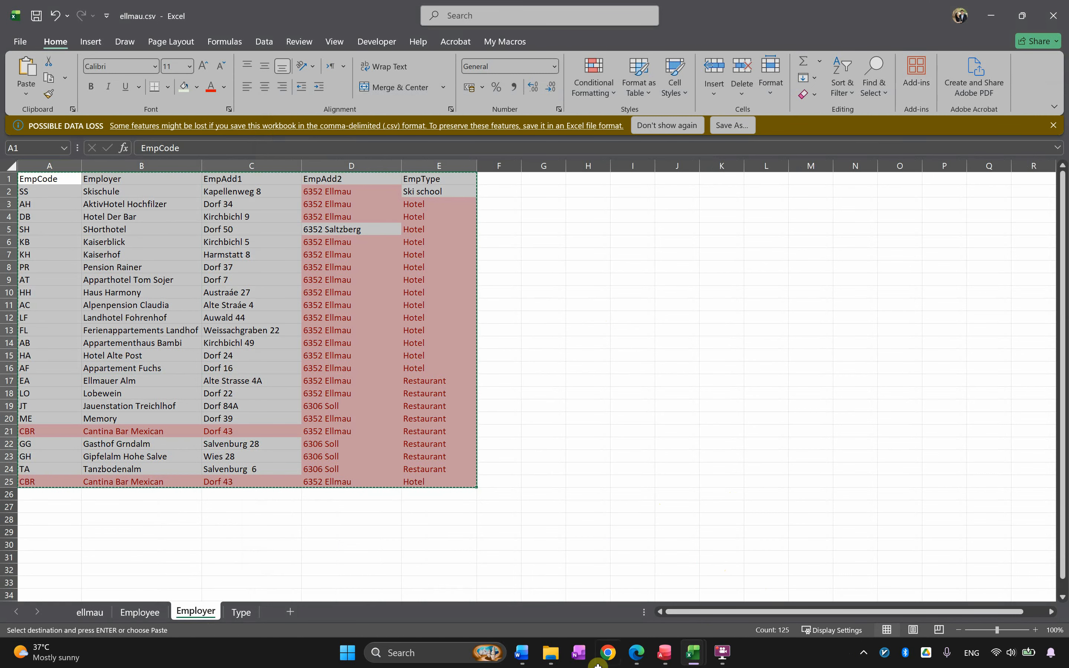
Replace the job data in Employer.csv with the copied employer table, then save and close the file.
{"action": "mouse_move", "coordinate": [695, 651]}
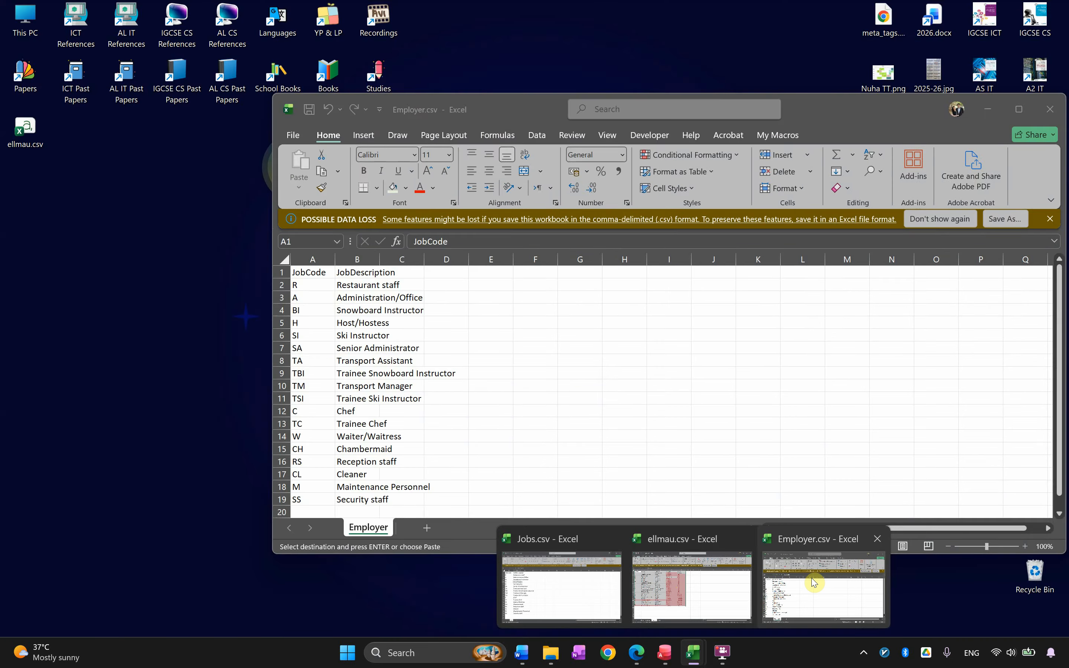
{"action": "left_click", "coordinate": [814, 583]}
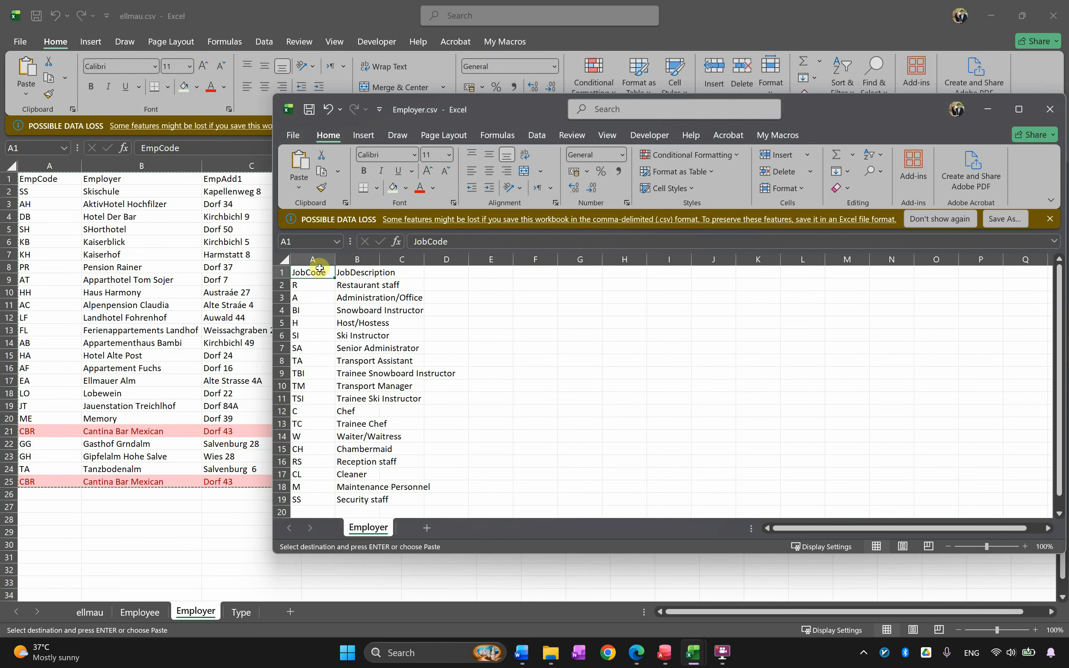
{"action": "key", "text": "ctrl+a"}
{"action": "key", "text": "ctrl+v"}
{"action": "left_click", "coordinate": [532, 385]}
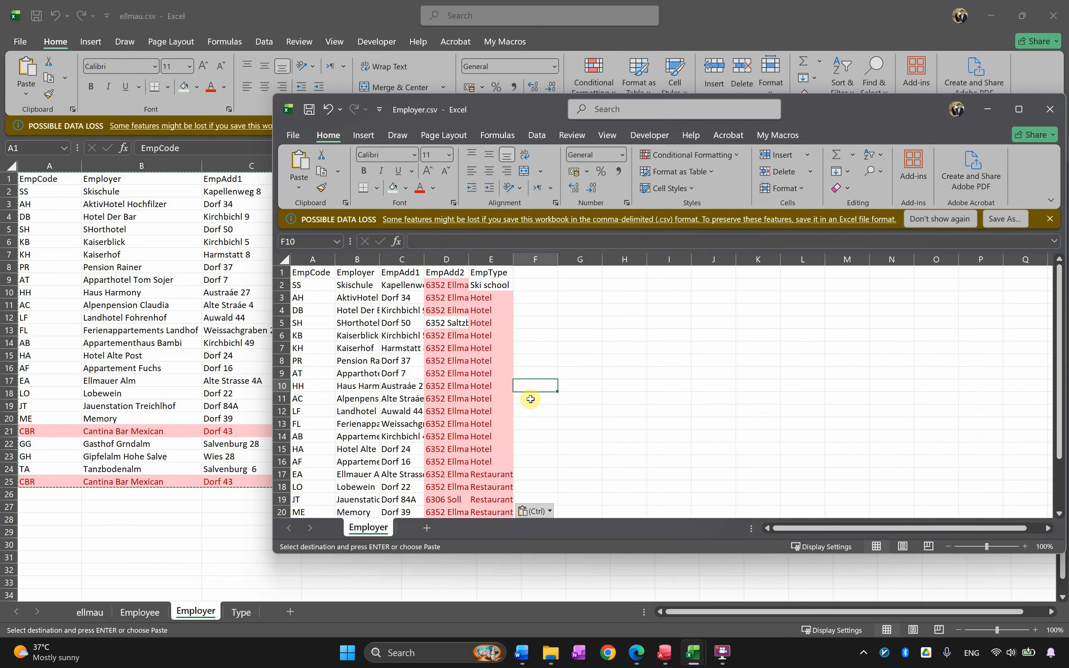
{"action": "left_click", "coordinate": [1050, 109]}
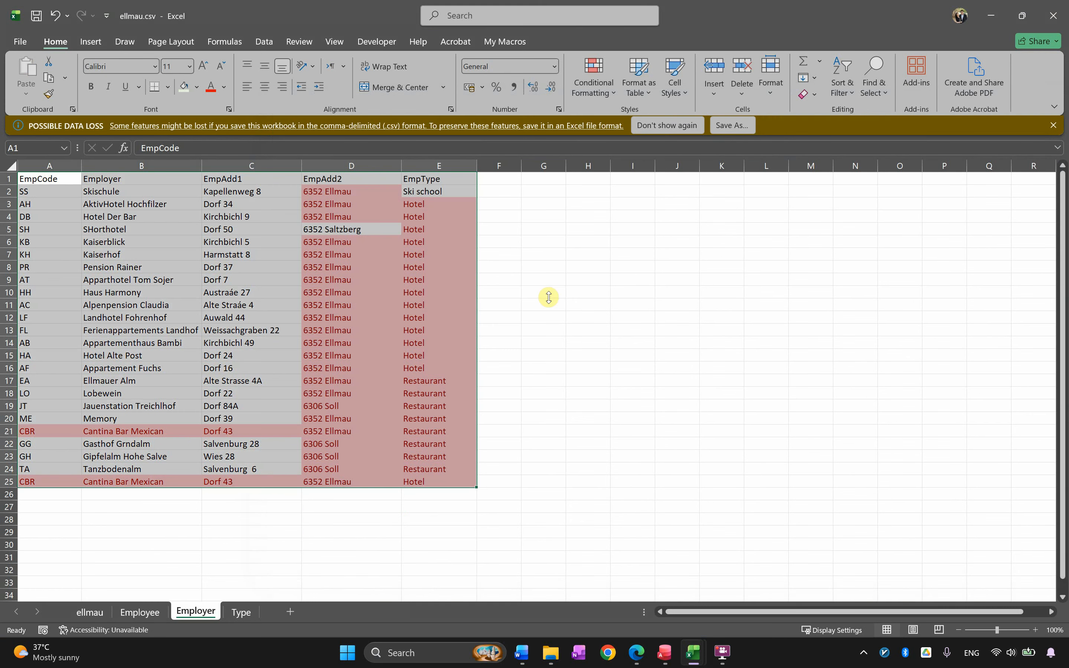
Copy the whole table, FirstName through EmpCode, from the ellmau workbook's Employee sheet.
{"action": "left_click", "coordinate": [142, 612]}
{"action": "left_click", "coordinate": [140, 343]}
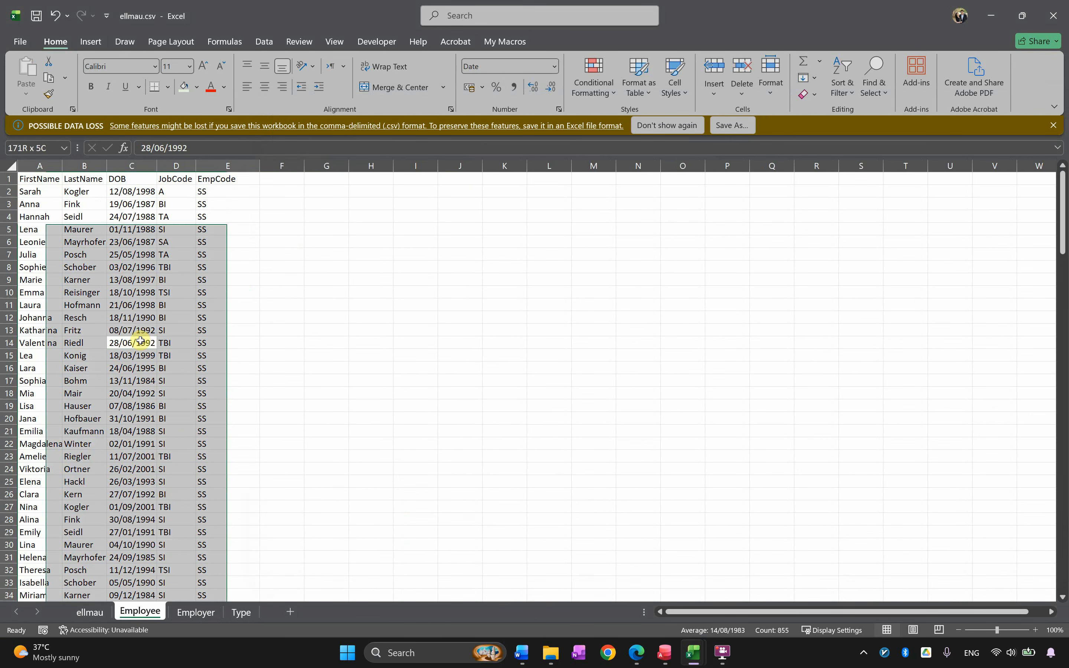
{"action": "key", "text": "ctrl+a"}
{"action": "key", "text": "ctrl+c"}
Open Employee.csv, replace its job data with the copied employee table, then save and close the file.
{"action": "left_click", "coordinate": [552, 653]}
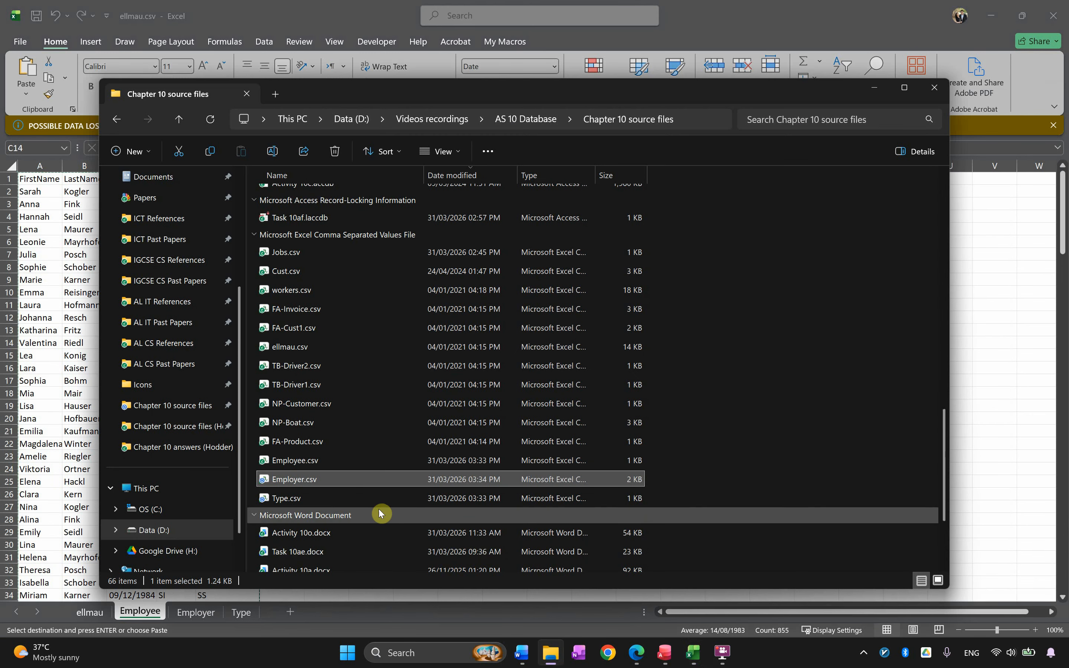
{"action": "left_click", "coordinate": [309, 456]}
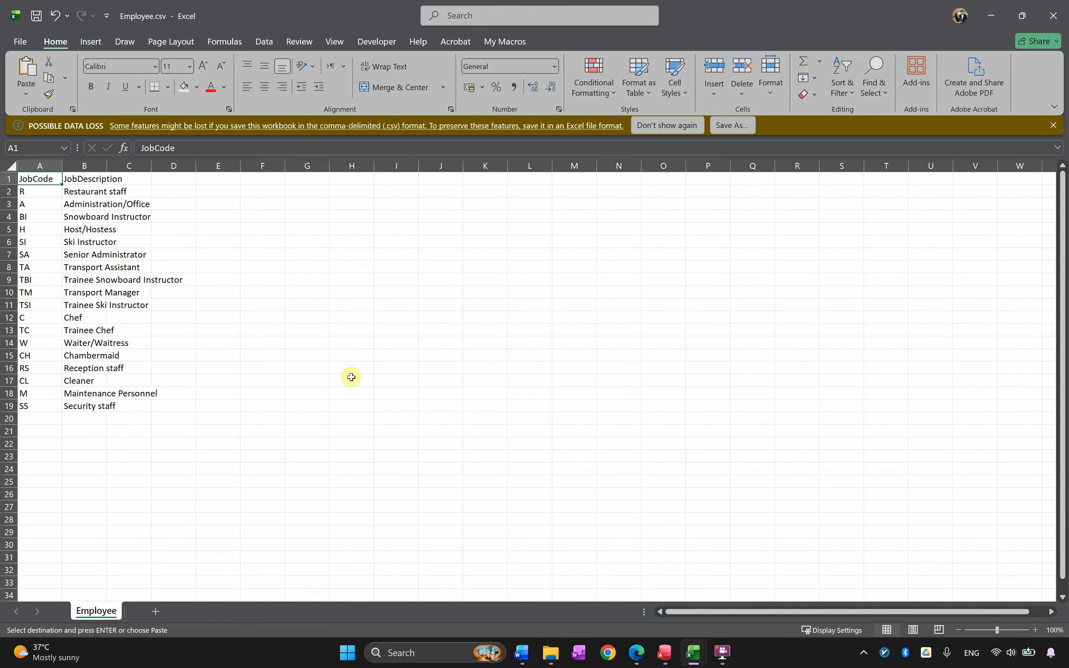
{"action": "key", "text": "ctrl+a"}
{"action": "key", "text": "ctrl+v"}
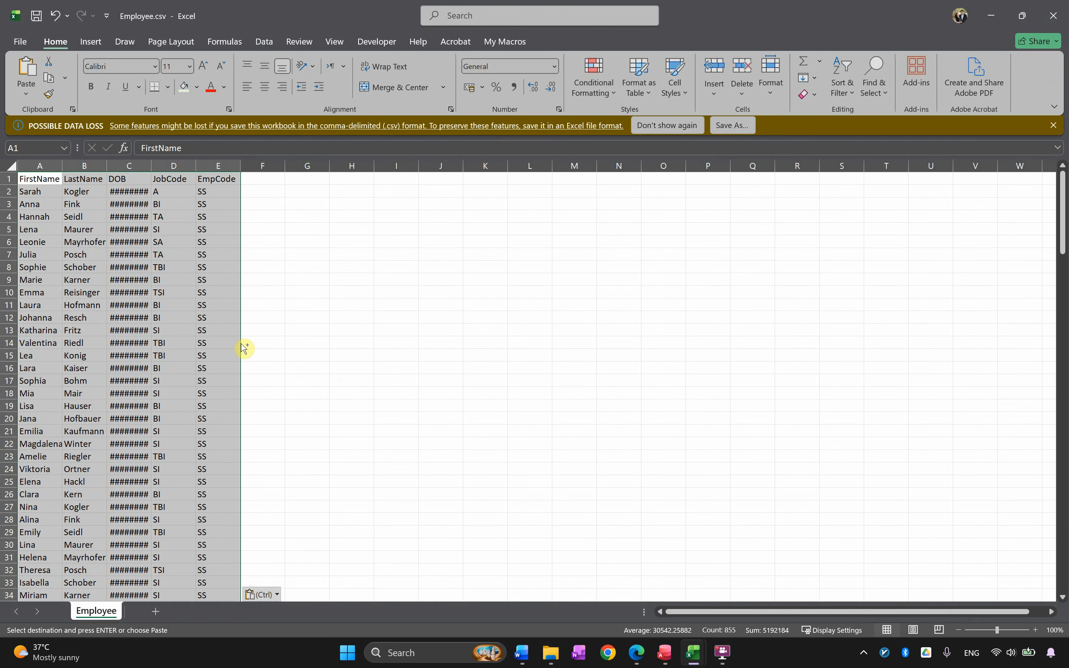
{"action": "key", "text": "Escape"}
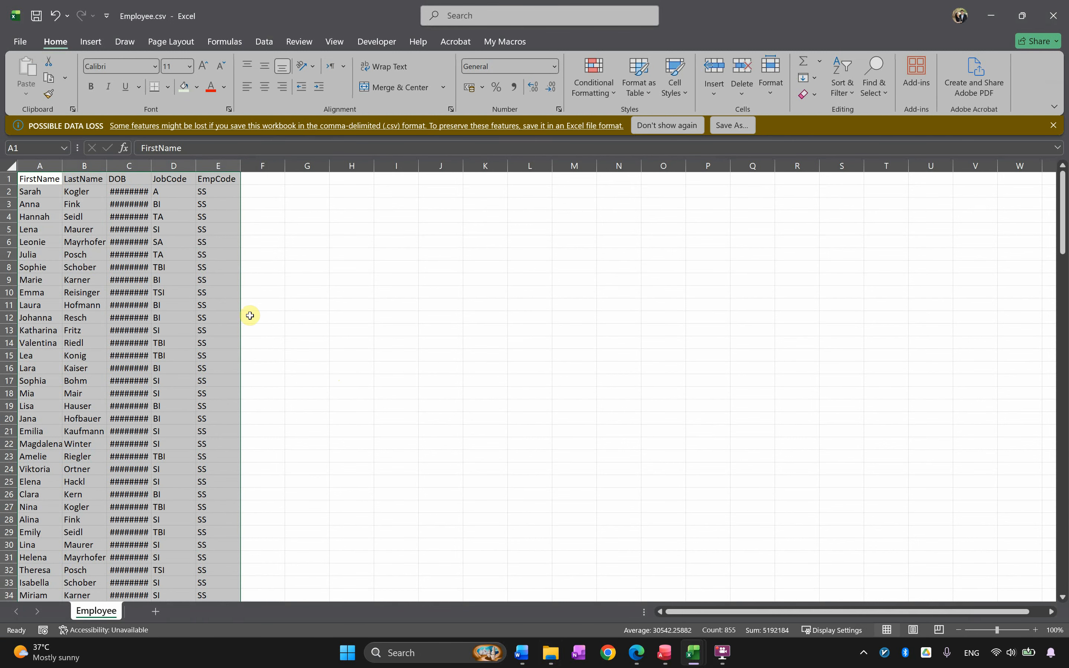
{"action": "left_click", "coordinate": [1044, 18]}
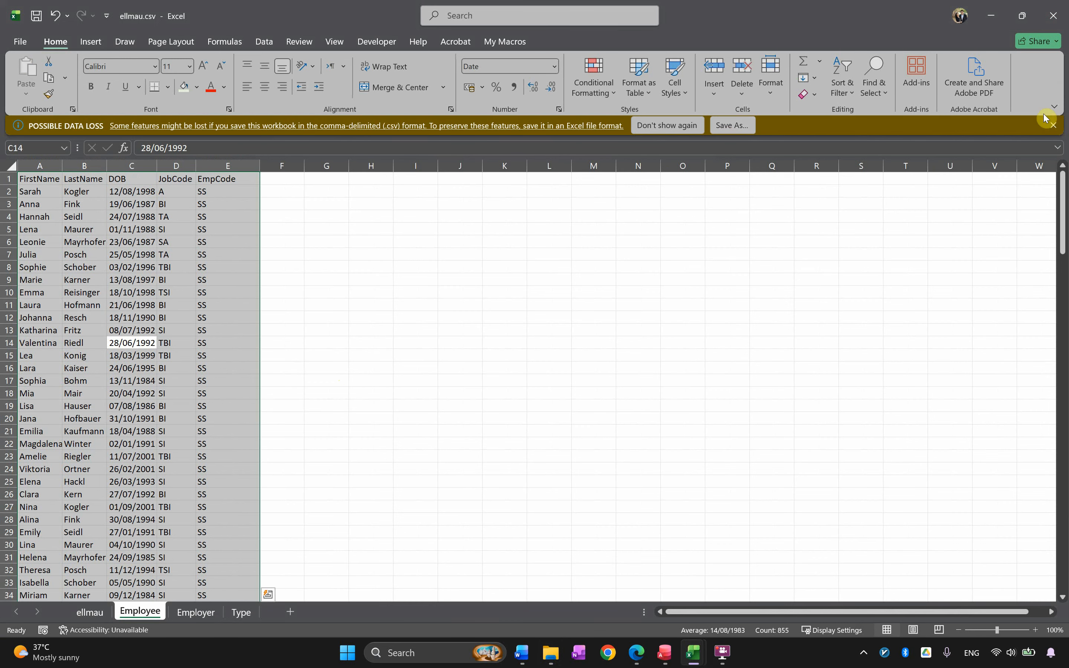
Close ellmau.csv without saving its changes, and close Jobs.csv with its changes saved in the Chapter 10 source files folder.
{"action": "left_click", "coordinate": [1053, 15]}
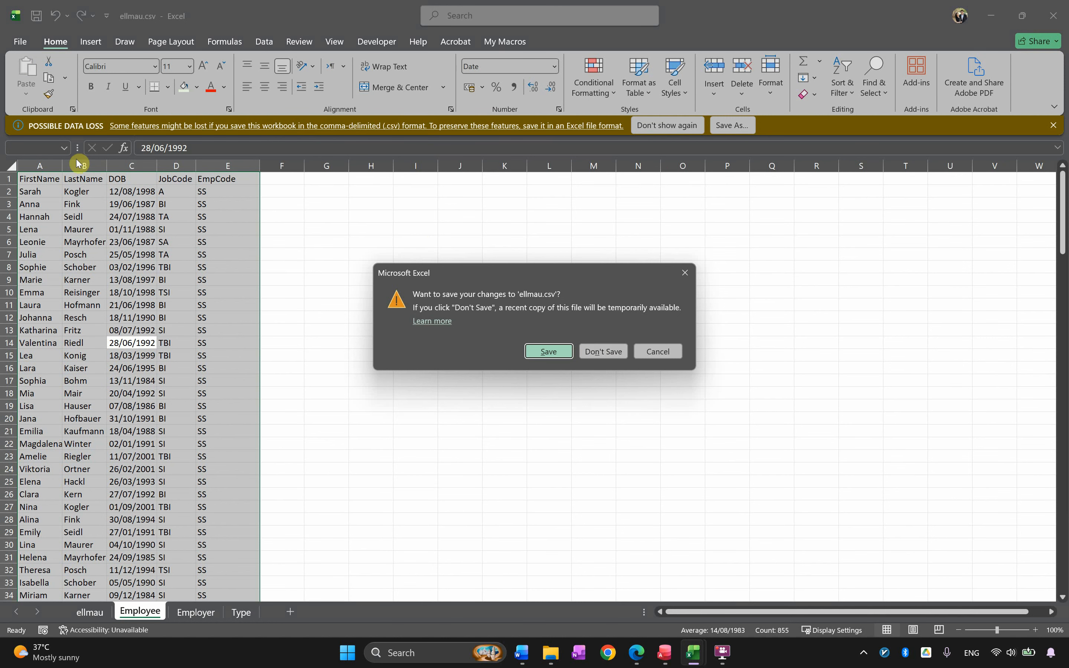
{"action": "left_click", "coordinate": [606, 353]}
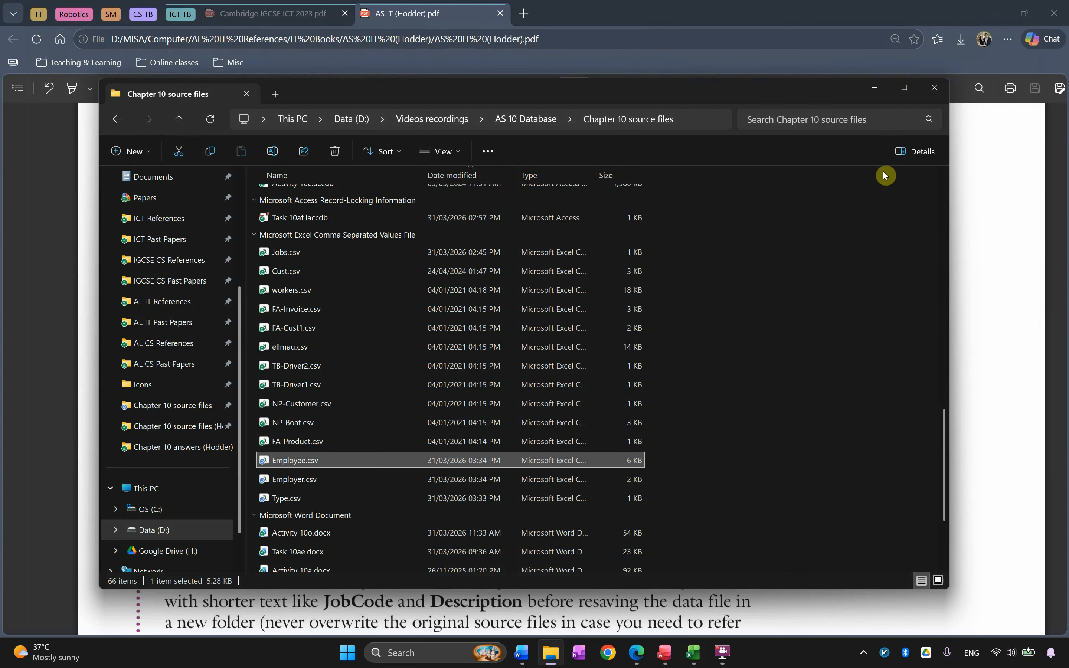
{"action": "left_click", "coordinate": [694, 654]}
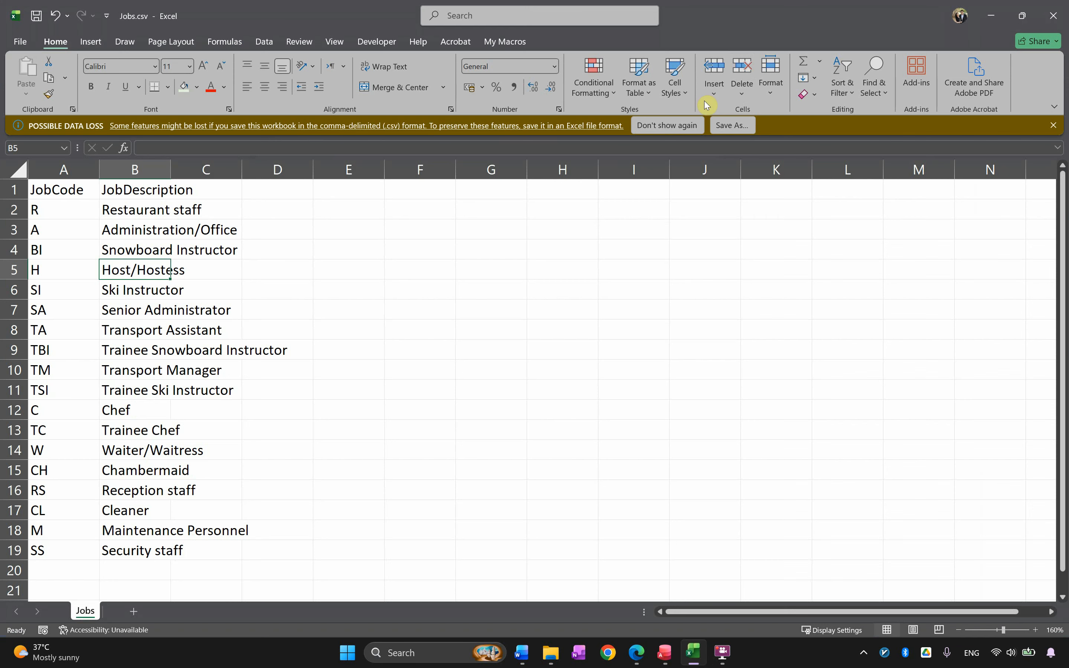
{"action": "left_click", "coordinate": [1054, 16]}
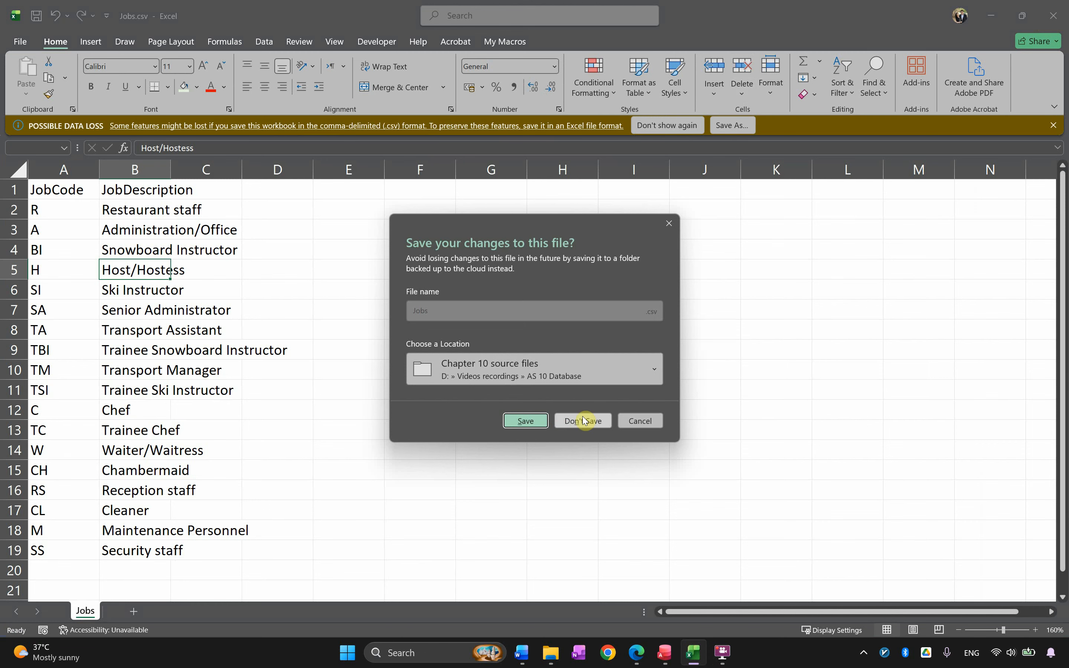
{"action": "left_click", "coordinate": [526, 421]}
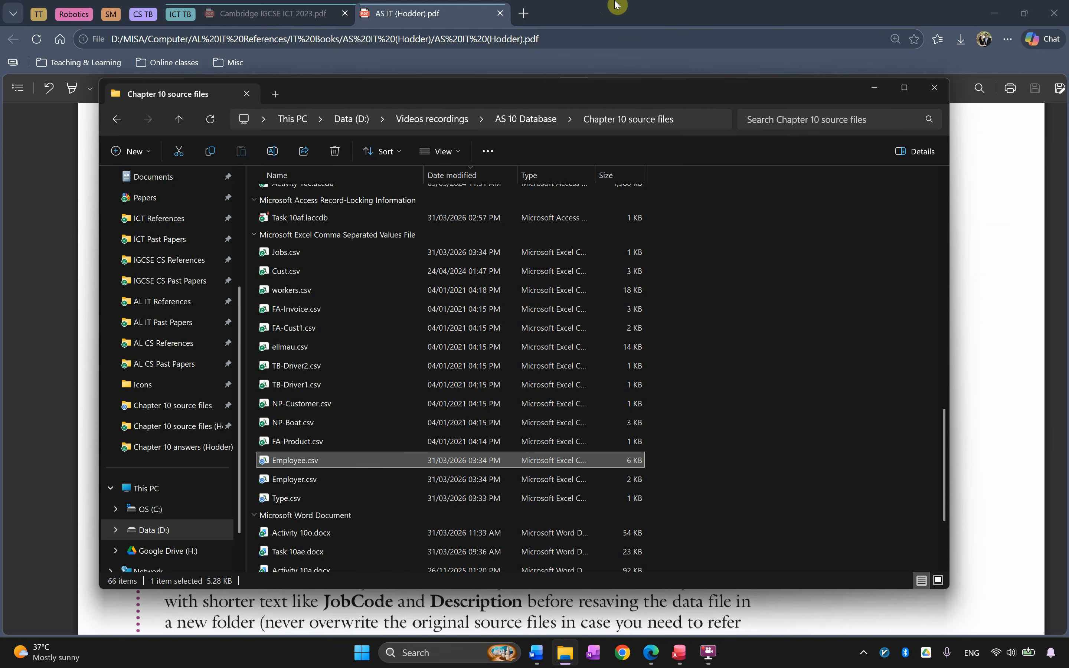
Switch to the Task 10af database in Access and start importing external data from a text file.
{"action": "left_click", "coordinate": [679, 652]}
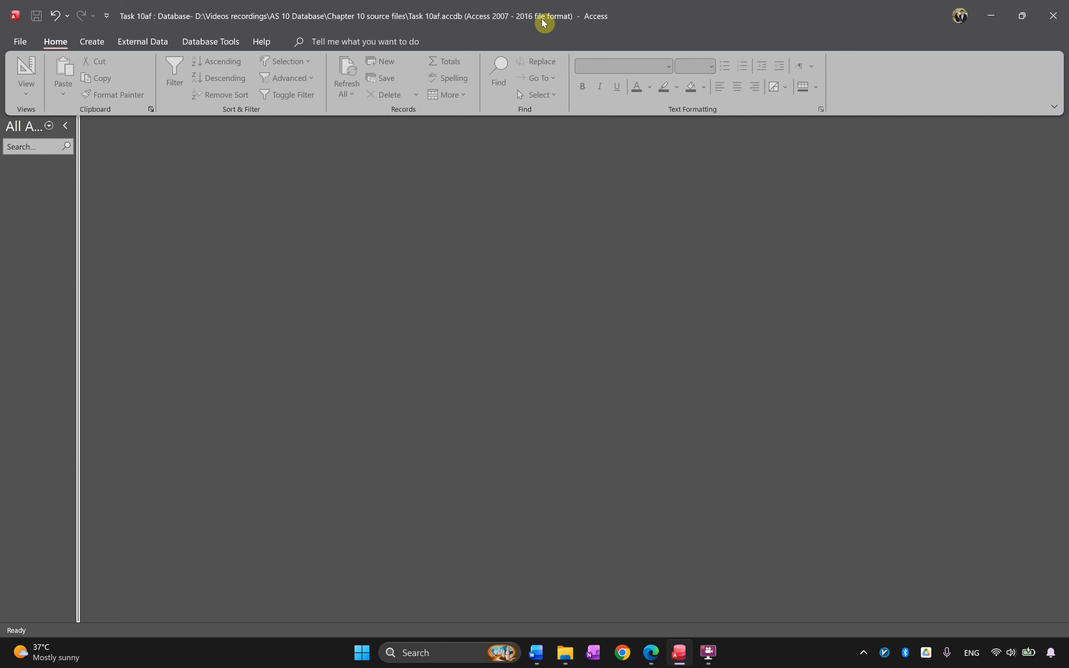
{"action": "left_click", "coordinate": [92, 41]}
{"action": "left_click", "coordinate": [146, 42]}
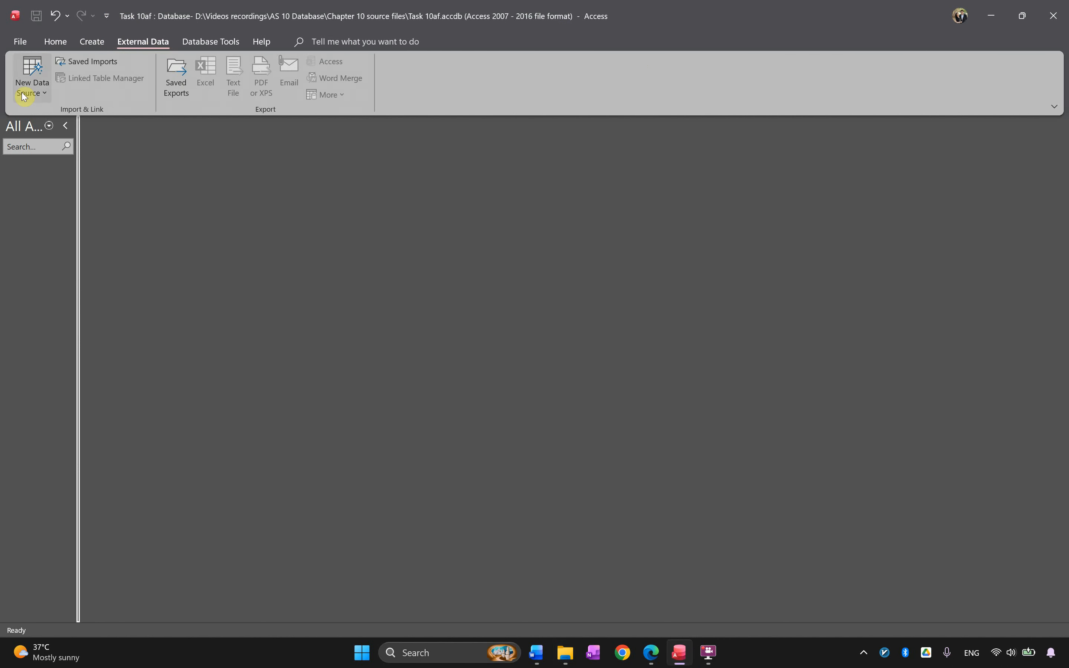
{"action": "left_click", "coordinate": [31, 86]}
{"action": "mouse_move", "coordinate": [91, 119]}
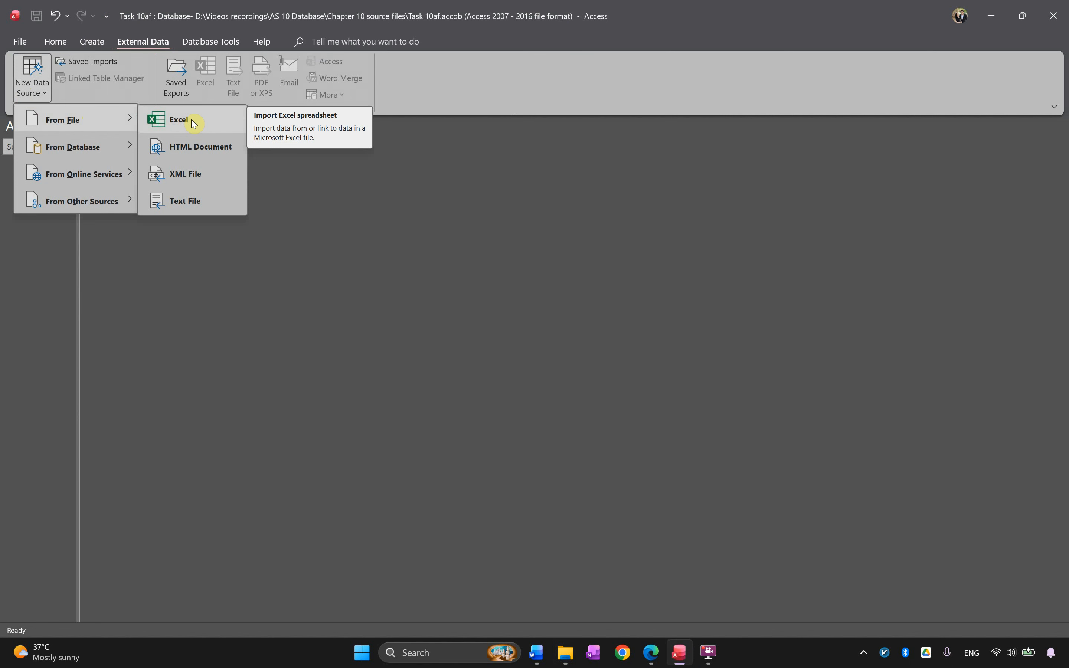
{"action": "left_click", "coordinate": [203, 204]}
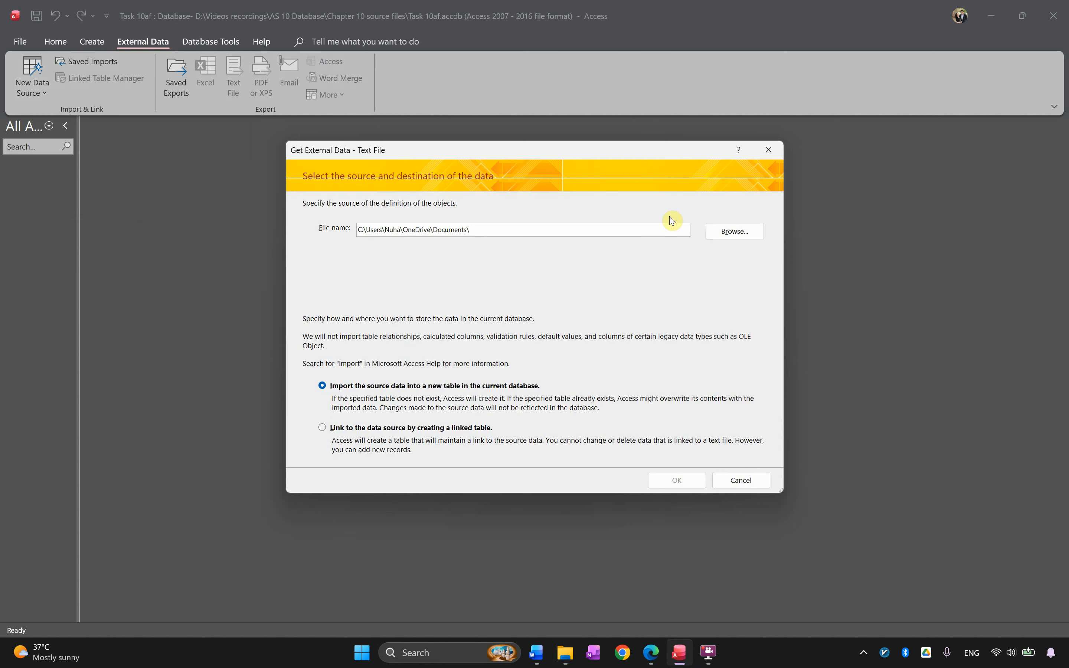
Choose Type.csv from D:\Videos recordings\AS 10 Database\Chapter 10 source files as the import source for a new table.
{"action": "left_click", "coordinate": [734, 232]}
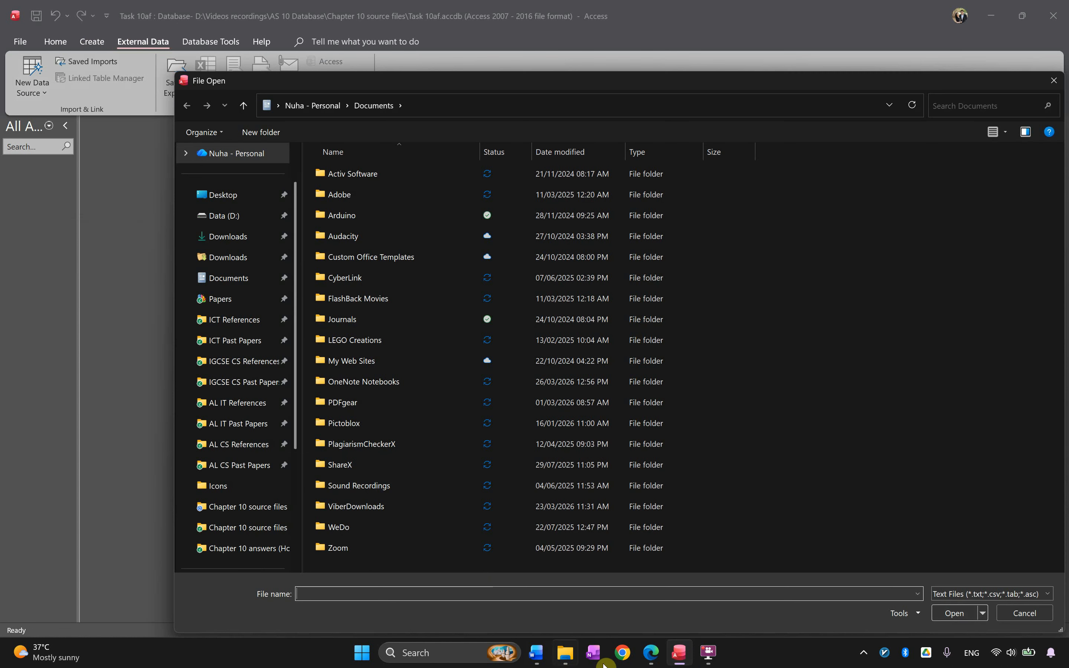
{"action": "left_click", "coordinate": [565, 653]}
{"action": "left_click", "coordinate": [692, 118]}
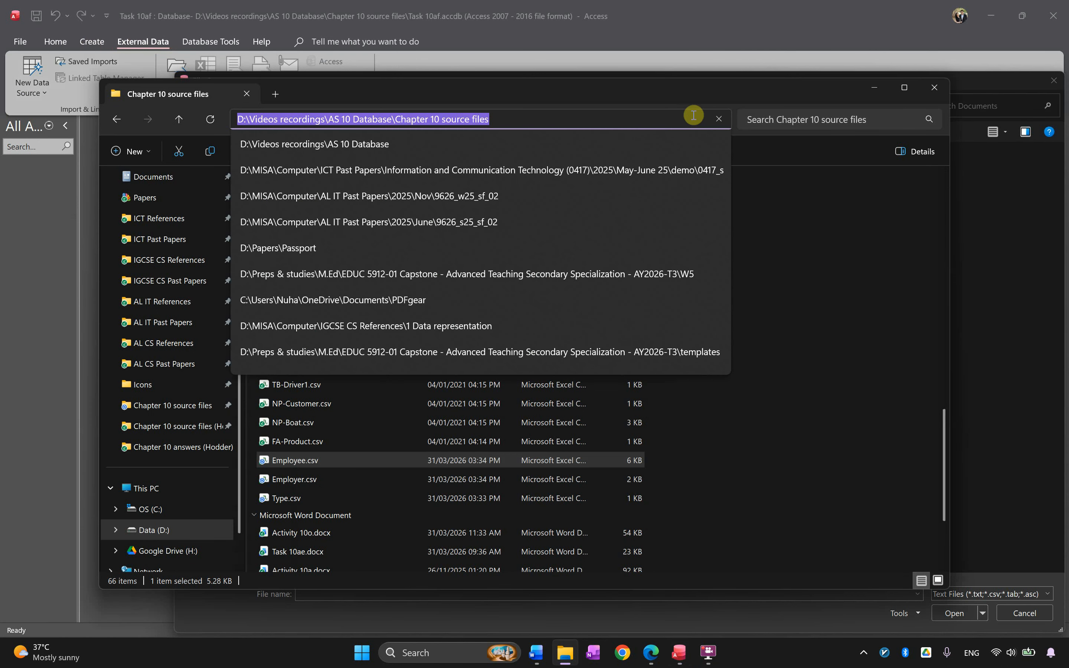
{"action": "key", "text": "ctrl+c"}
{"action": "left_click", "coordinate": [986, 256]}
{"action": "left_click", "coordinate": [734, 103]}
{"action": "key", "text": "ctrl+v"}
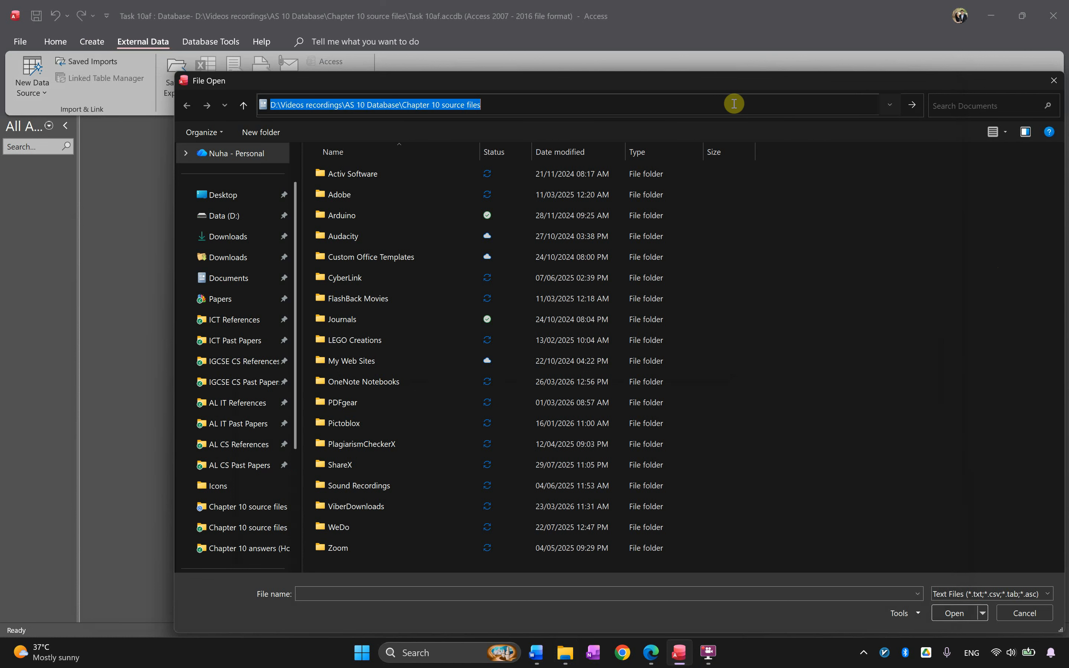
{"action": "key", "text": "Return"}
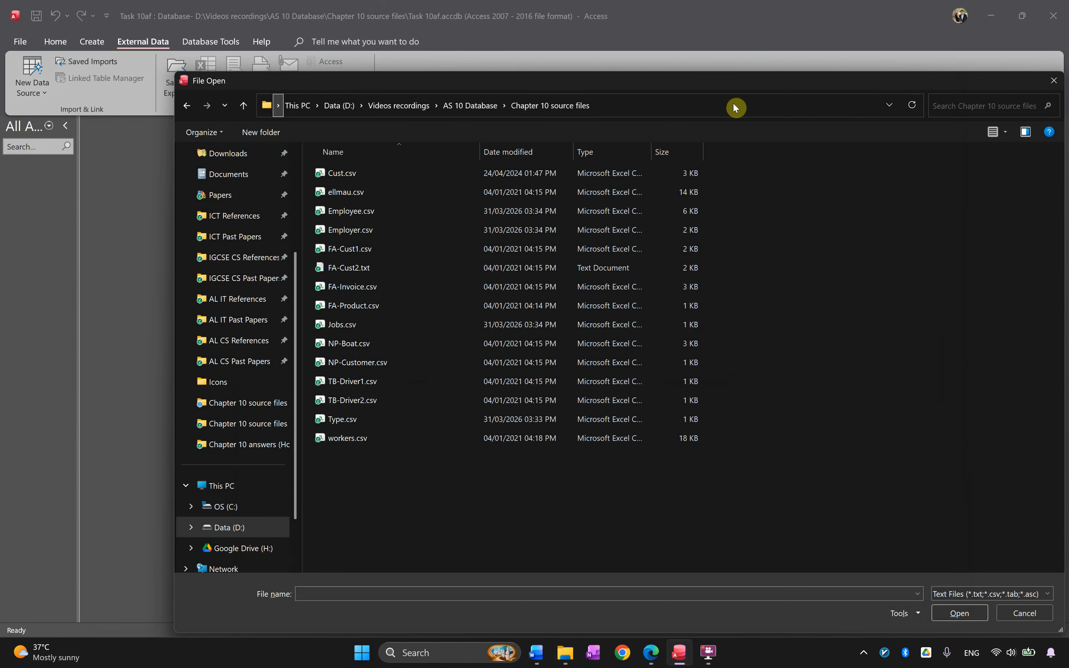
{"action": "double_click", "coordinate": [341, 425]}
{"action": "left_click", "coordinate": [681, 478]}
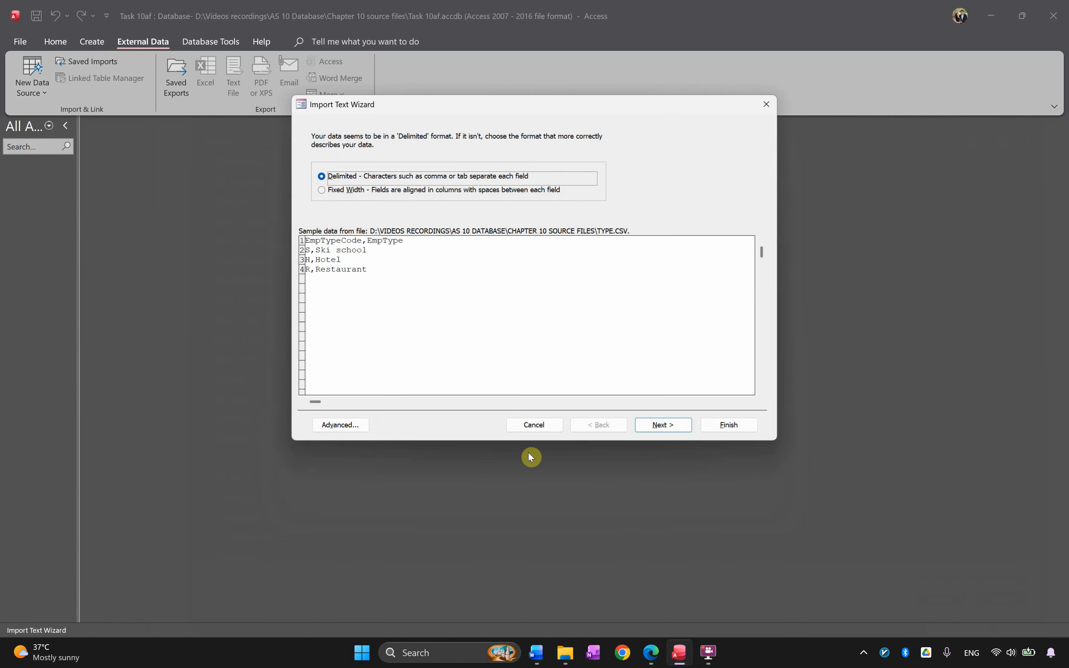
Set the Type.csv import to comma-delimited with field names in the first row and EmpTypeCode as the primary key.
{"action": "left_click", "coordinate": [659, 425]}
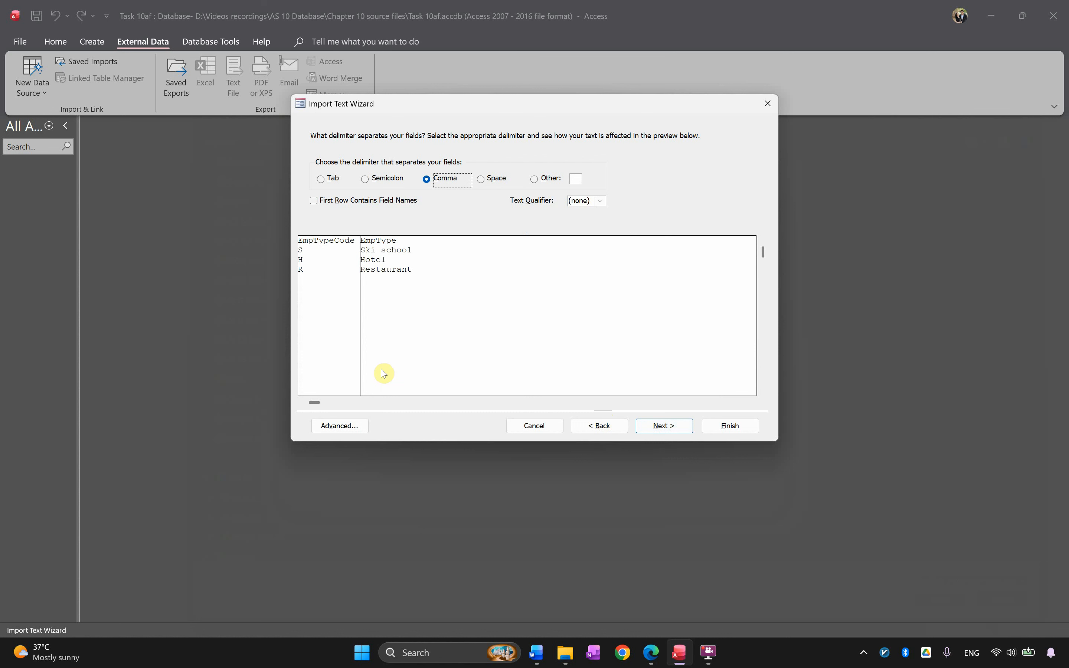
{"action": "left_click", "coordinate": [347, 204]}
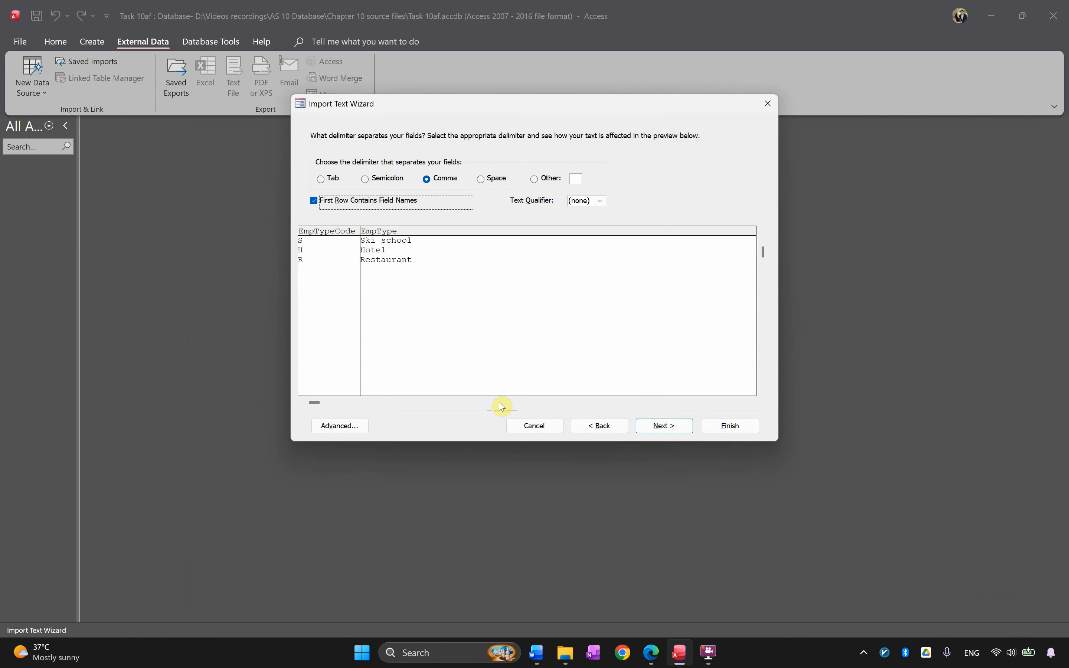
{"action": "left_click", "coordinate": [646, 423]}
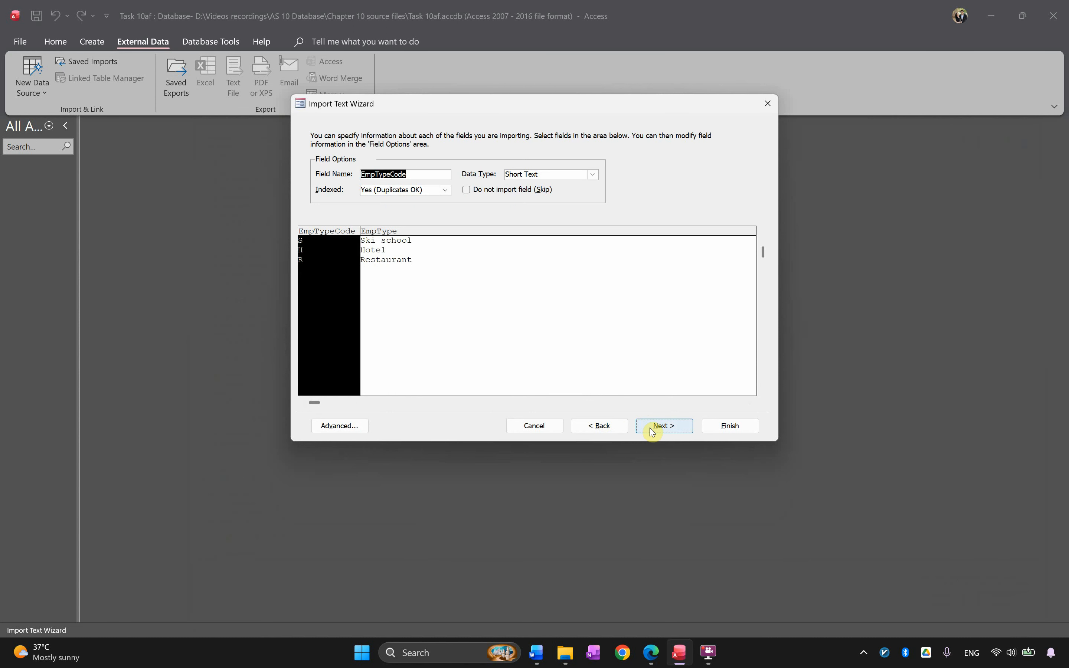
{"action": "left_click", "coordinate": [649, 429]}
{"action": "left_click", "coordinate": [438, 189]}
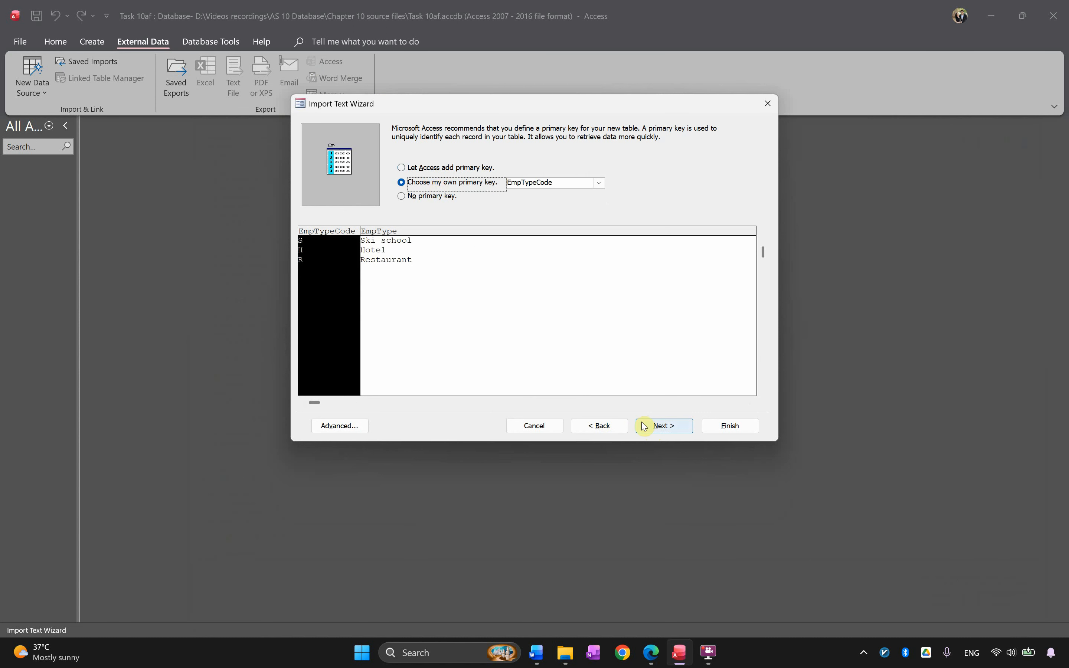
Finish importing Type.csv into the Type table without saving the import steps.
{"action": "left_click", "coordinate": [658, 427]}
{"action": "left_click", "coordinate": [745, 428]}
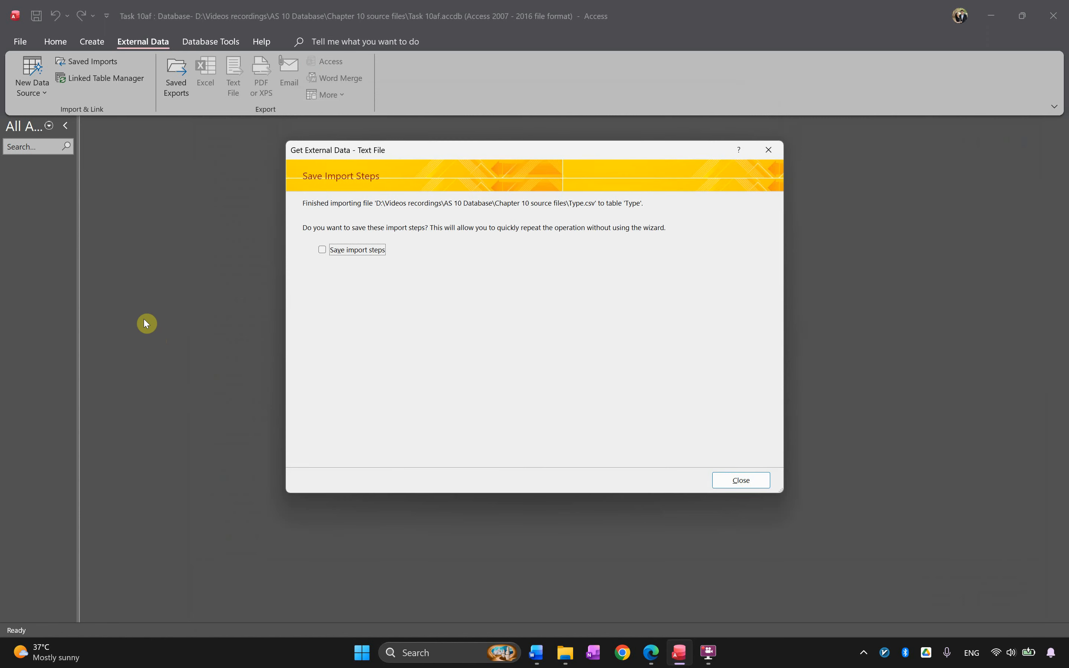
{"action": "left_click", "coordinate": [736, 481]}
Start a text file import with Jobs.csv from the Chapter 10 source files folder as the source for a new table.
{"action": "left_click", "coordinate": [35, 84]}
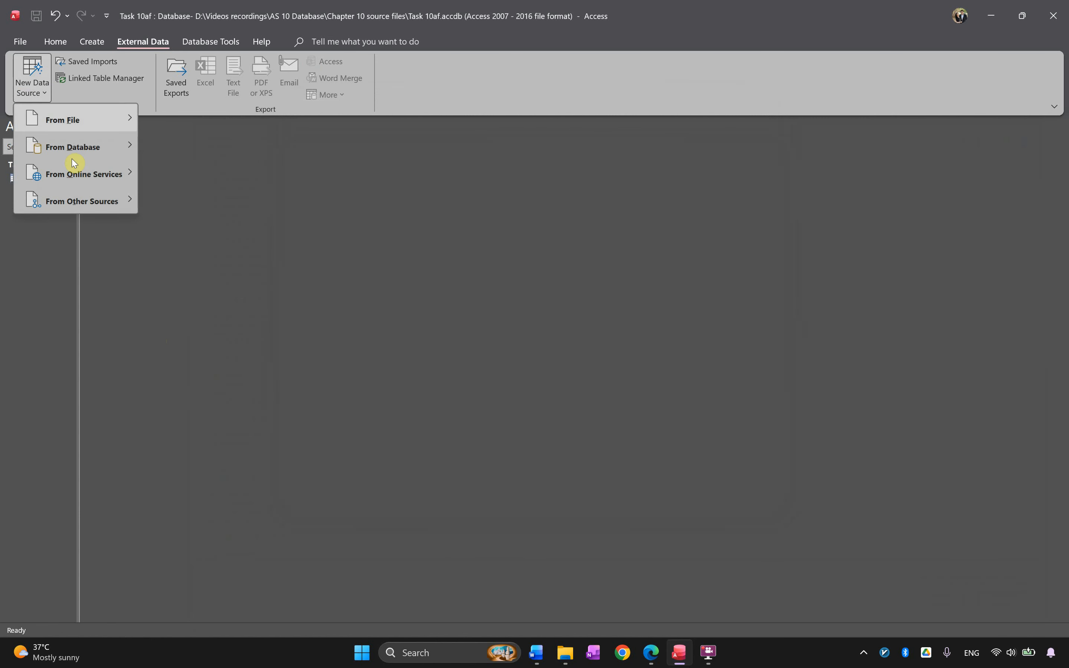
{"action": "mouse_move", "coordinate": [97, 122]}
{"action": "left_click", "coordinate": [209, 201]}
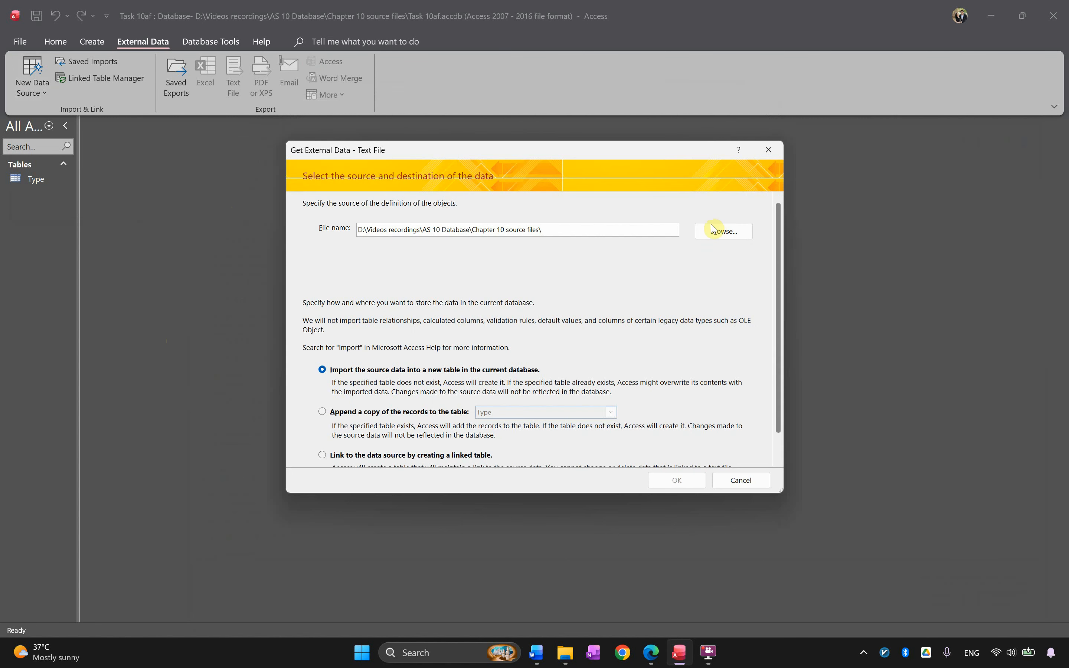
{"action": "left_click", "coordinate": [723, 232]}
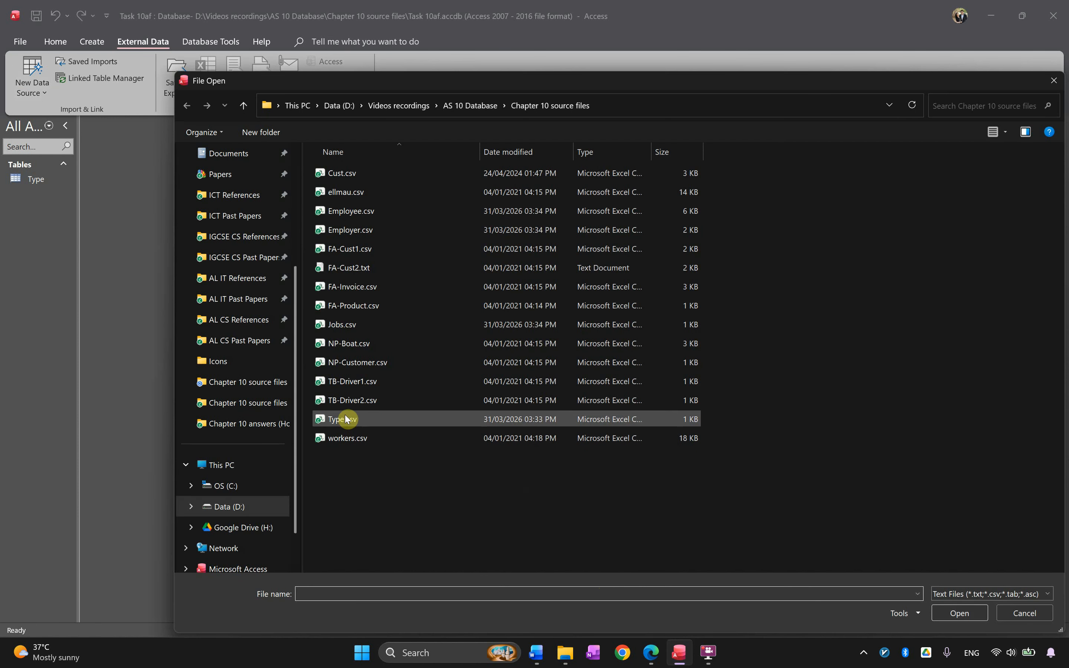
{"action": "double_click", "coordinate": [346, 325]}
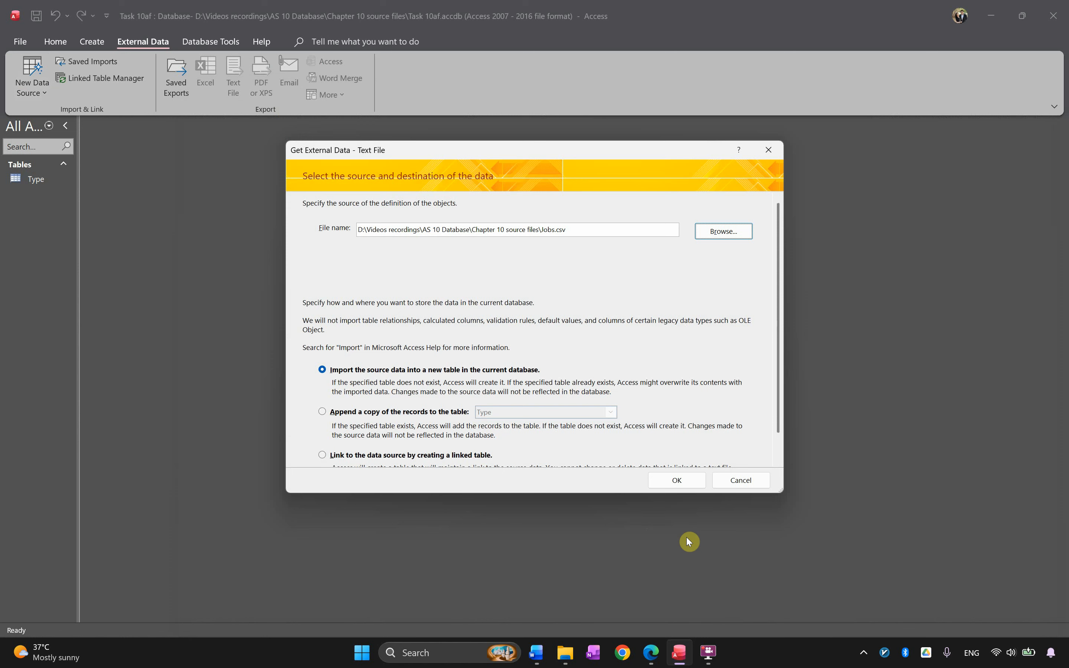
{"action": "left_click", "coordinate": [686, 485]}
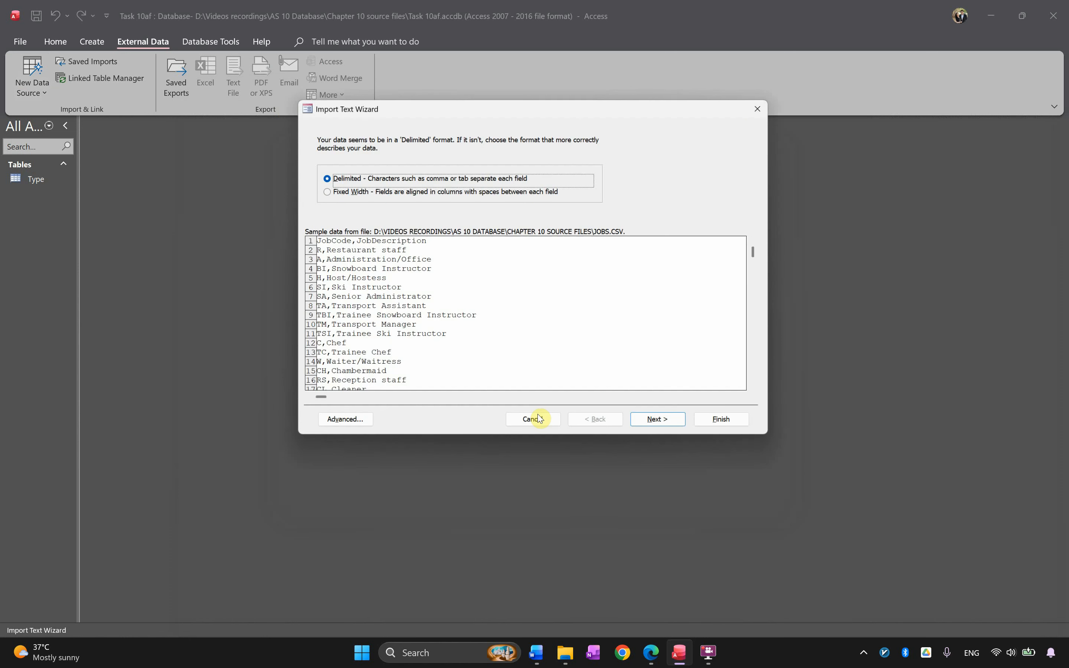
Import Jobs.csv into the Jobs table as comma-delimited text with field names in the first row and JobCode as the primary key.
{"action": "left_click", "coordinate": [674, 431]}
{"action": "left_click", "coordinate": [384, 201]}
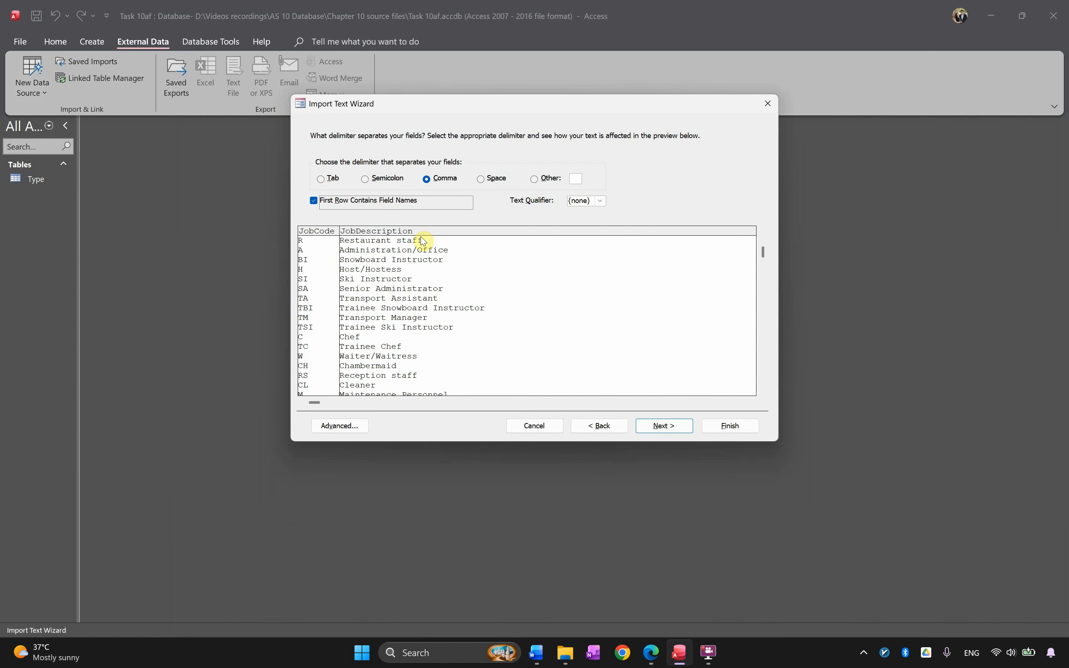
{"action": "left_click", "coordinate": [653, 424]}
{"action": "left_click", "coordinate": [653, 424]}
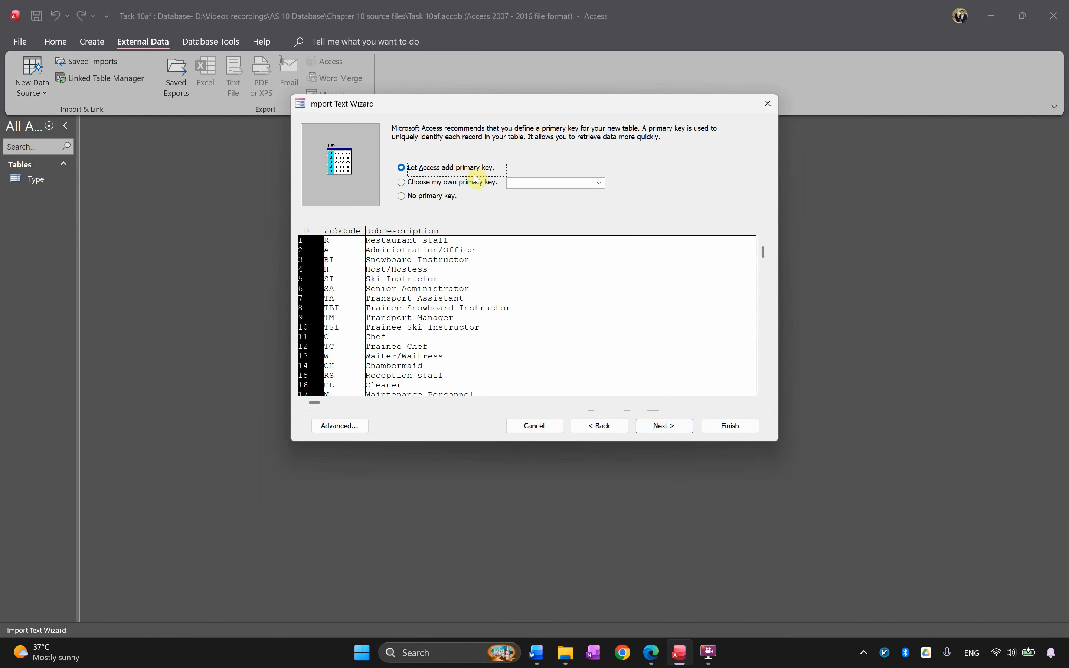
{"action": "left_click", "coordinate": [473, 188]}
{"action": "left_click", "coordinate": [679, 432]}
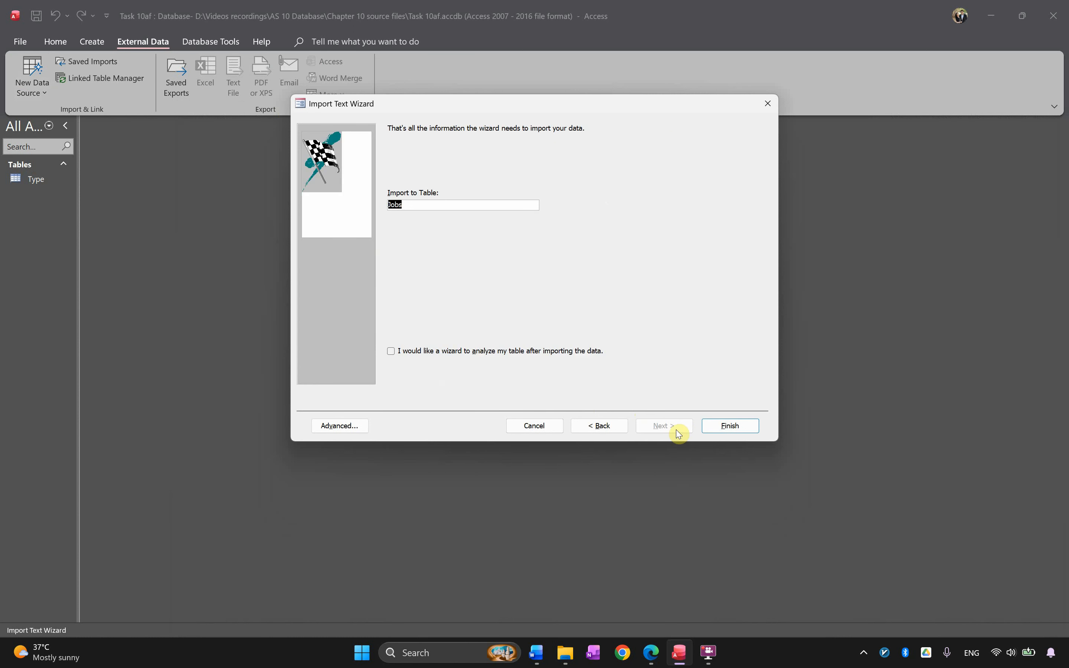
{"action": "left_click", "coordinate": [712, 427]}
{"action": "left_click", "coordinate": [752, 480]}
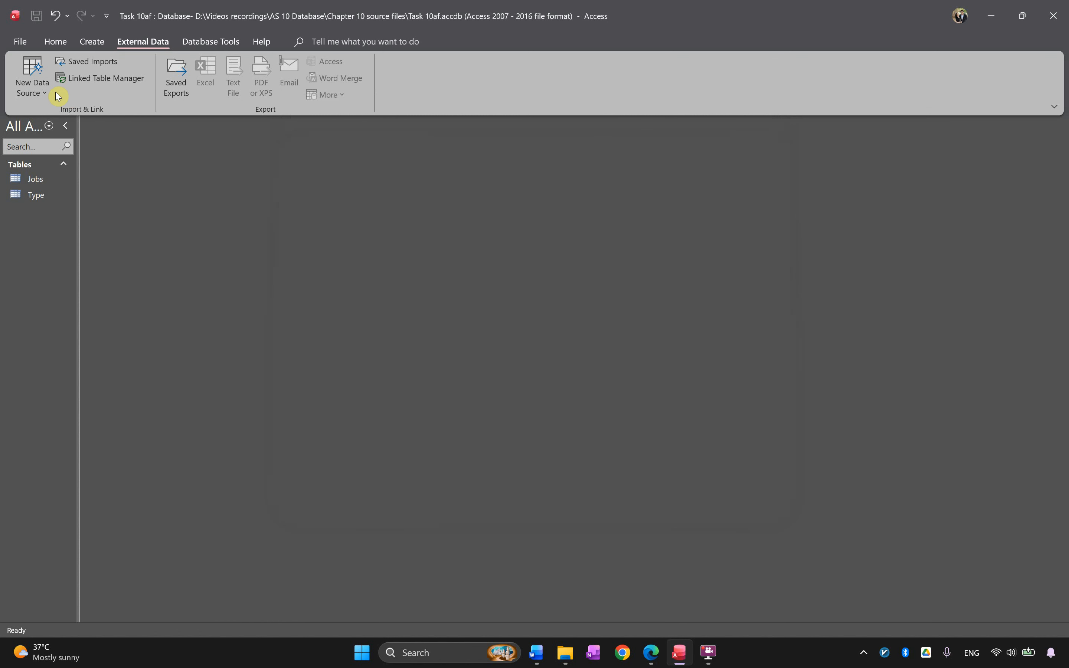
Start a text file import with Employer.csv from the Chapter 10 source files folder as the source for a new table.
{"action": "left_click", "coordinate": [39, 90]}
{"action": "mouse_move", "coordinate": [72, 118]}
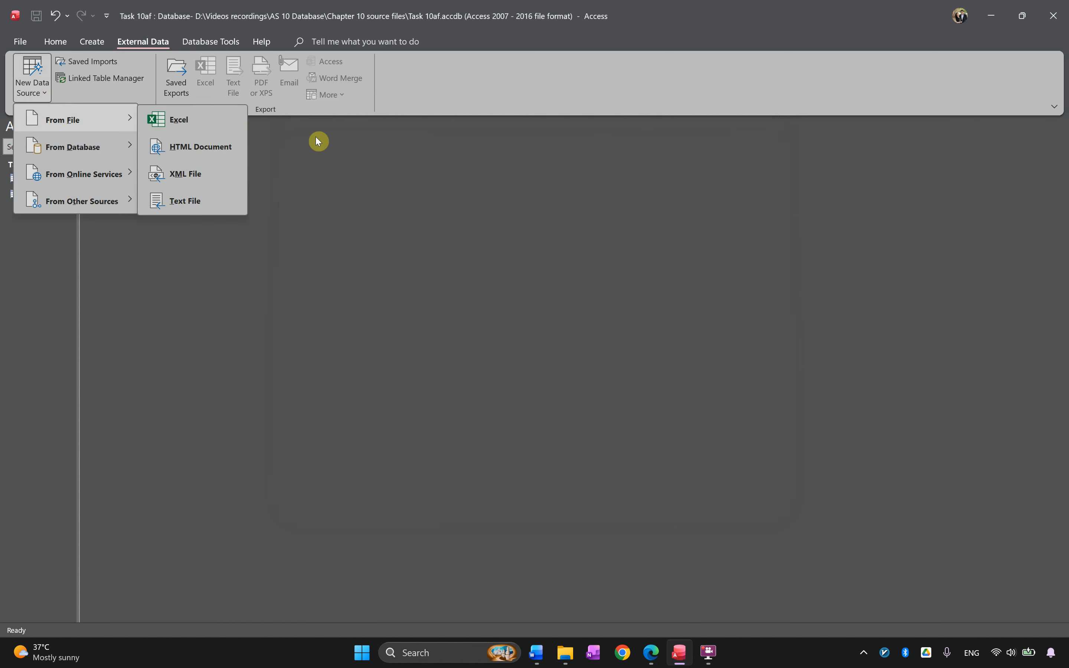
{"action": "left_click", "coordinate": [229, 200]}
{"action": "left_click", "coordinate": [725, 232]}
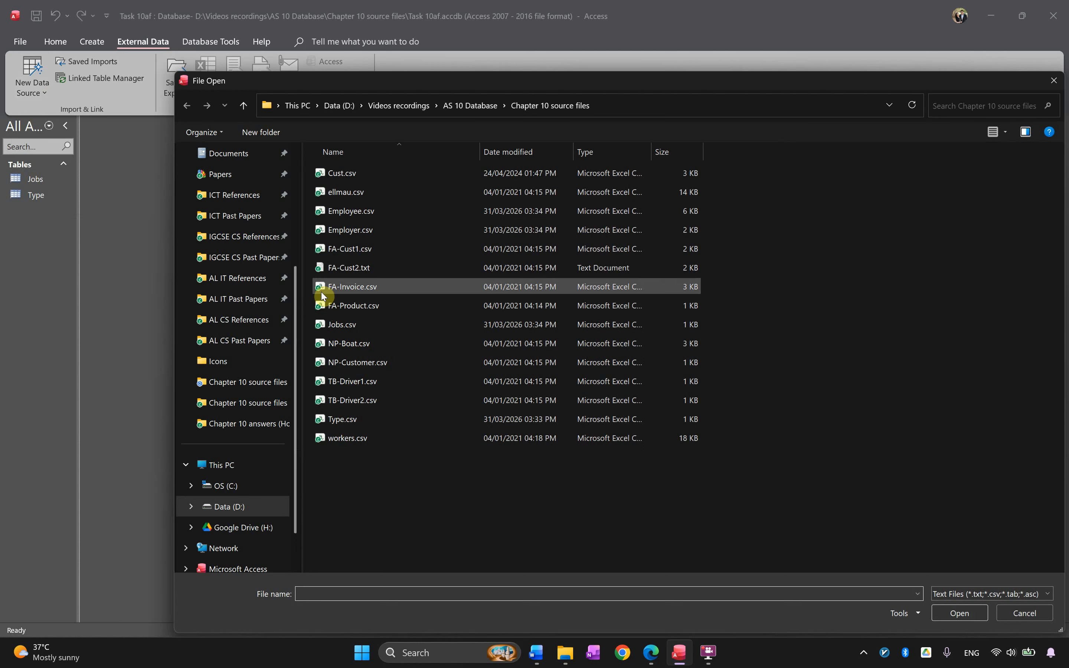
{"action": "double_click", "coordinate": [354, 226]}
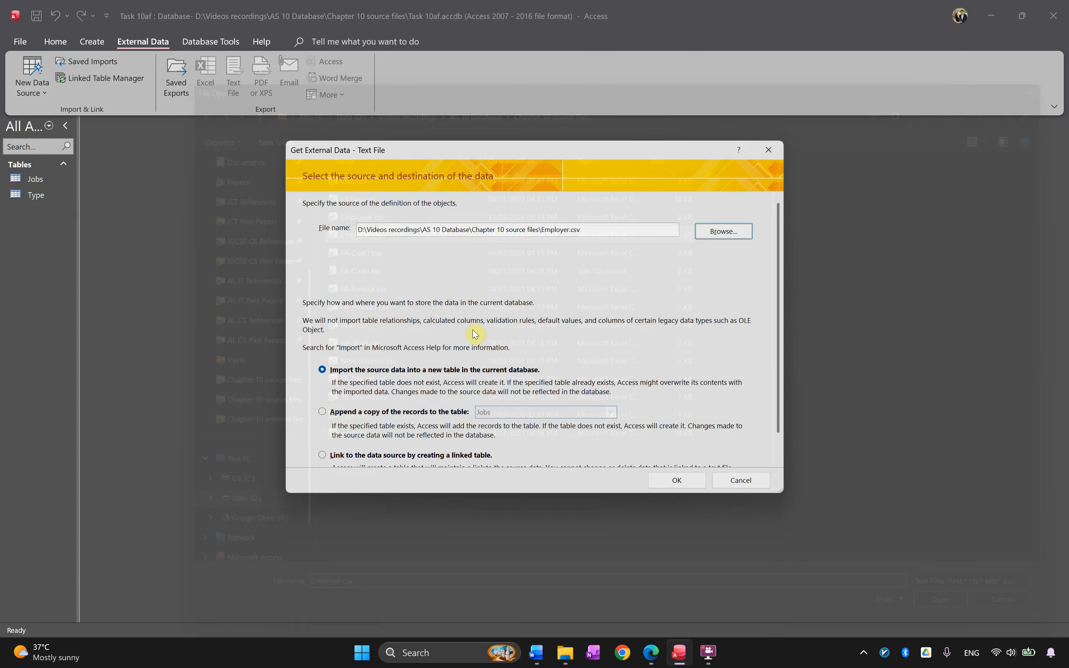
{"action": "left_click", "coordinate": [677, 481]}
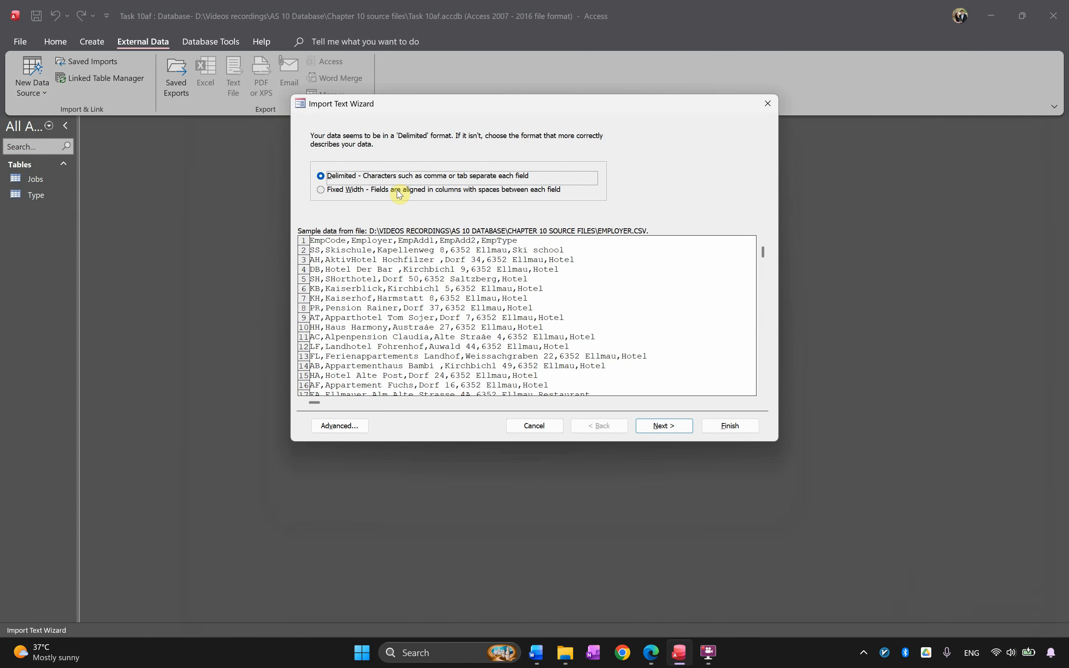
Import Employer.csv into the Employer table as comma-delimited text with field names in the first row, choosing EmpCode as the primary key.
{"action": "left_click", "coordinate": [679, 416]}
{"action": "left_click", "coordinate": [397, 202]}
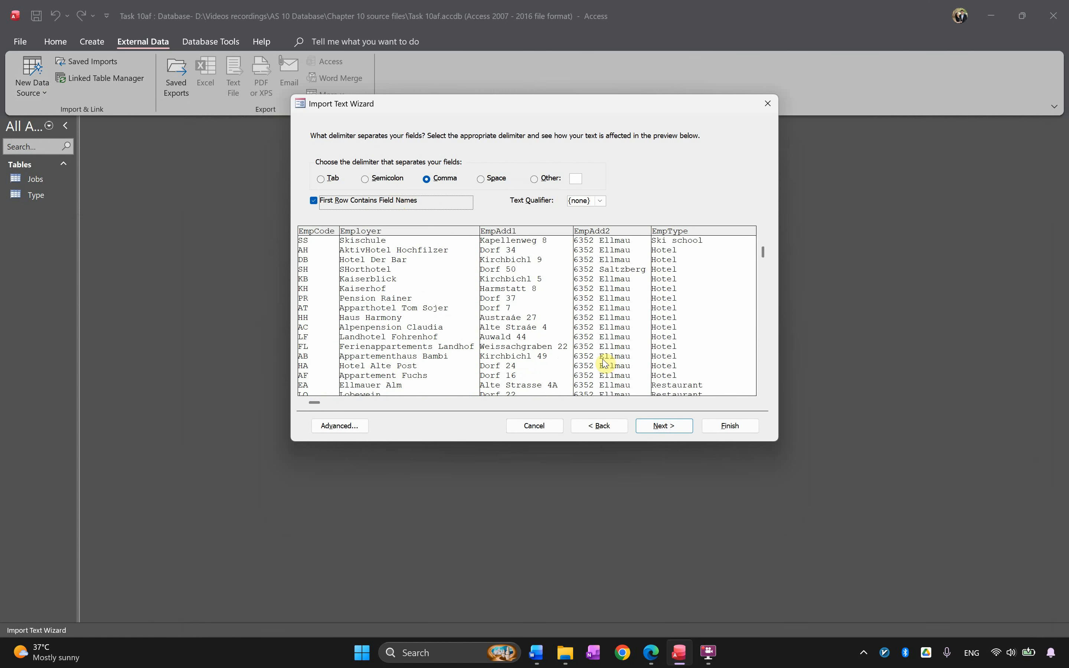
{"action": "left_click", "coordinate": [657, 430]}
{"action": "left_click", "coordinate": [658, 430]}
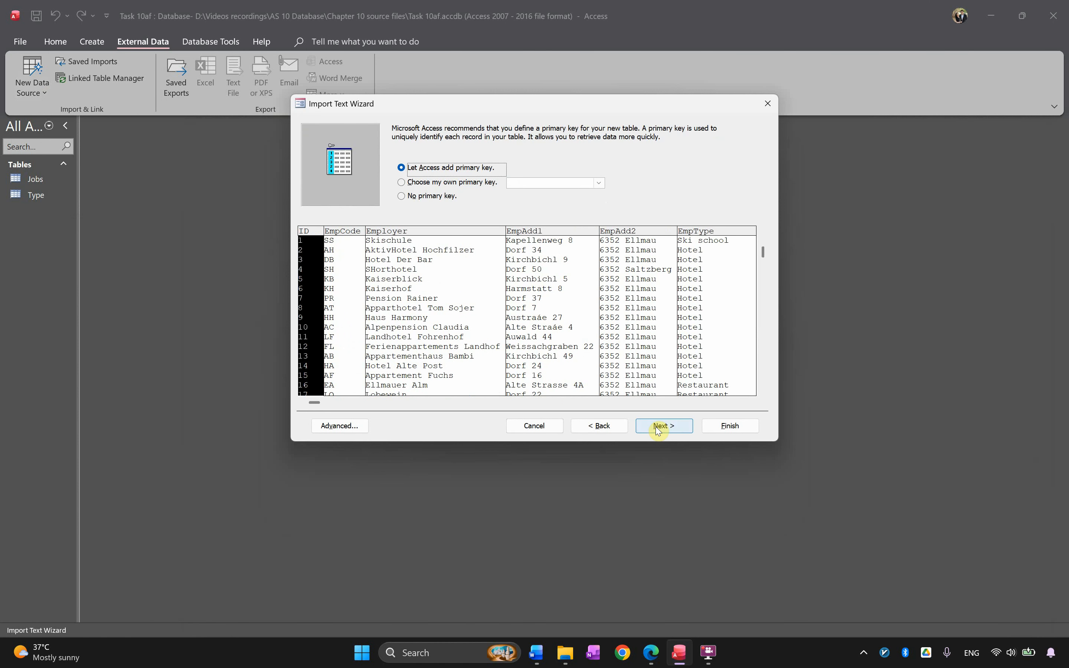
{"action": "left_click", "coordinate": [457, 183]}
{"action": "left_click", "coordinate": [684, 428]}
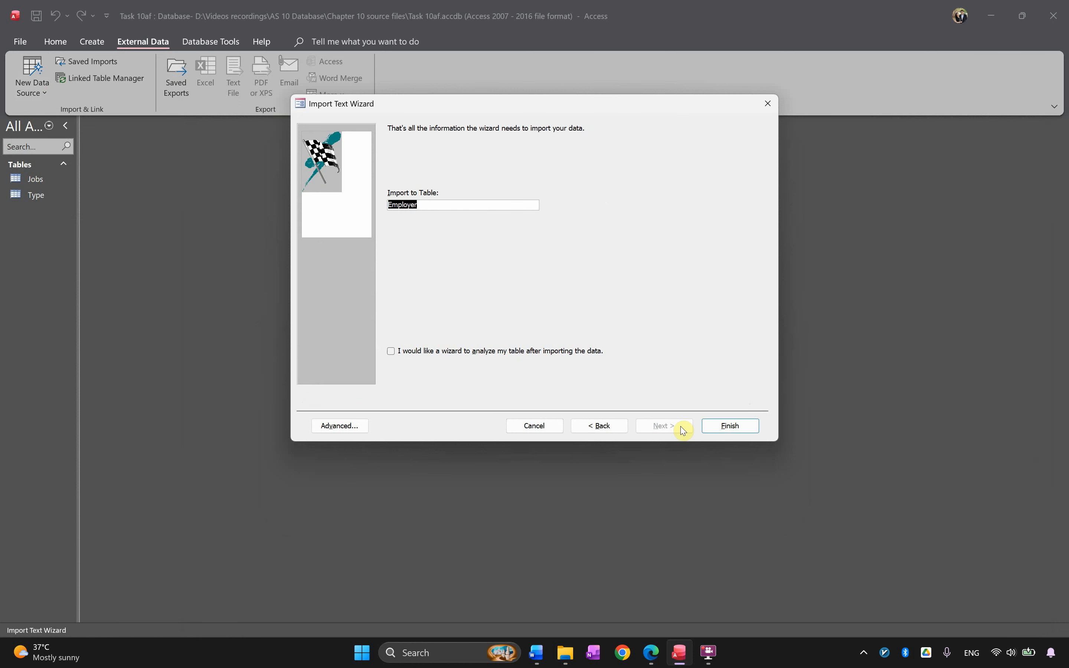
{"action": "left_click", "coordinate": [718, 433]}
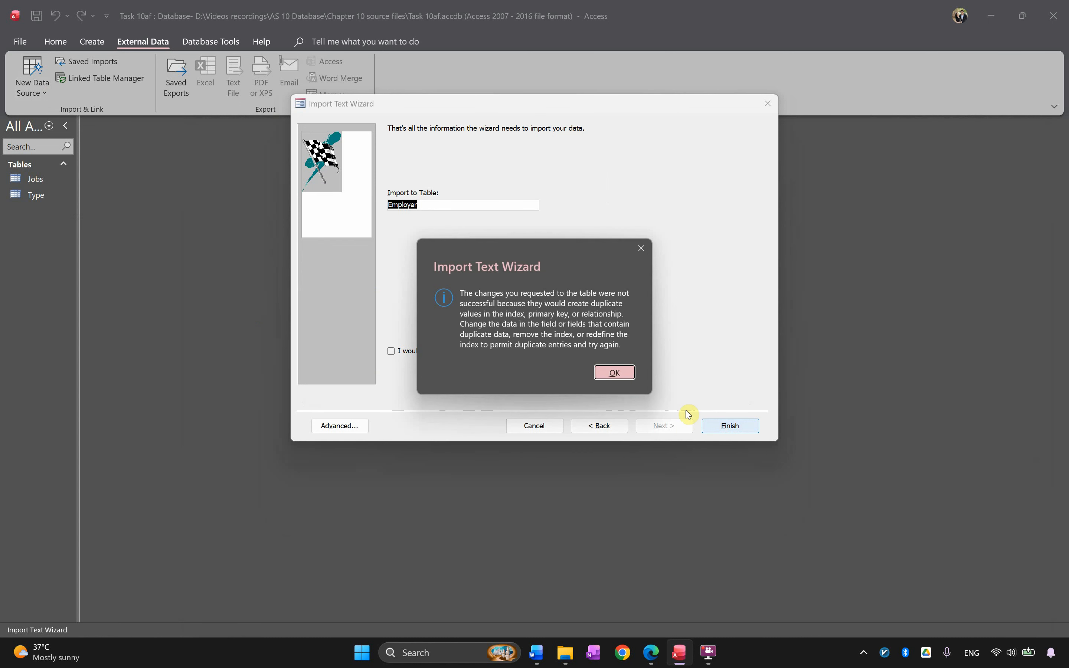
{"action": "left_click", "coordinate": [614, 374]}
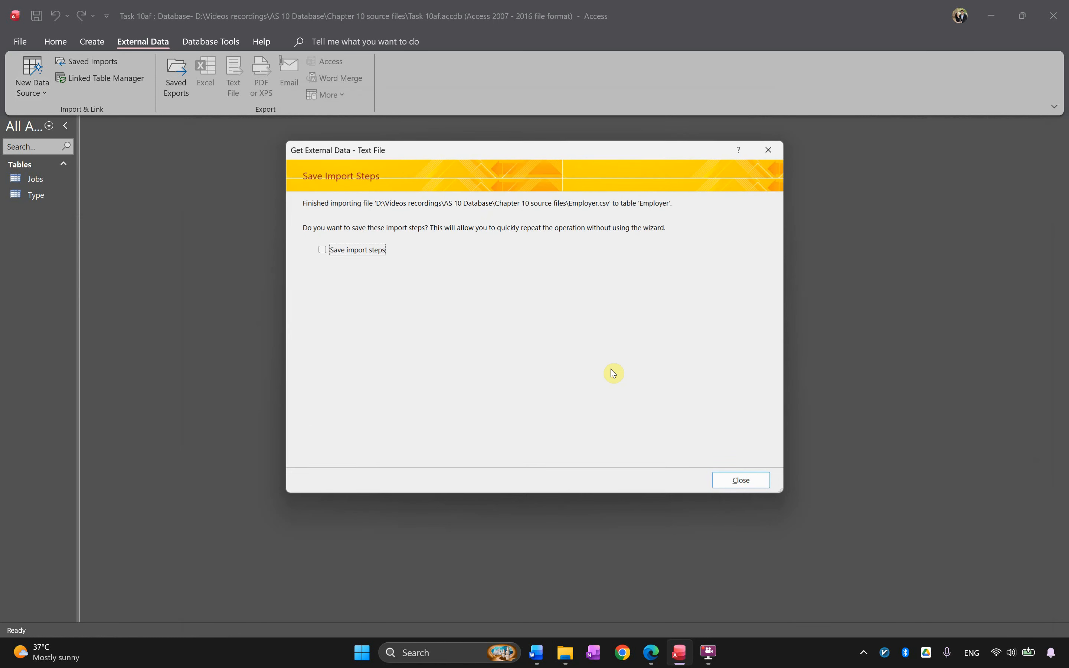
{"action": "left_click", "coordinate": [747, 484]}
Open the Employer table, check its last record and field definitions, and return to Datasheet view.
{"action": "double_click", "coordinate": [43, 179]}
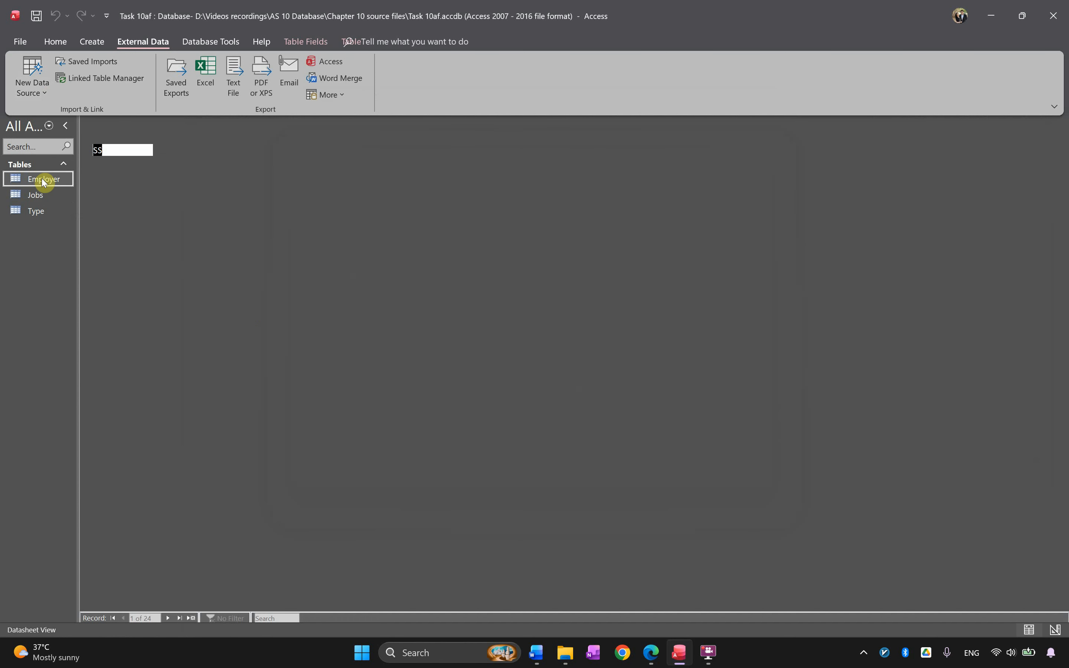
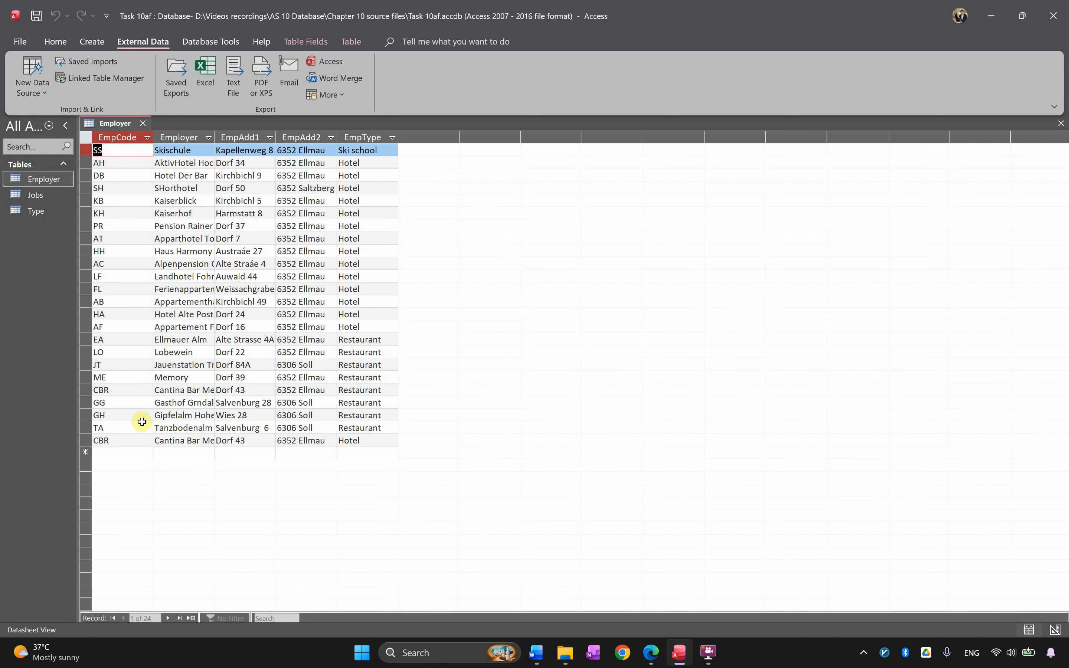
{"action": "left_click", "coordinate": [116, 441]}
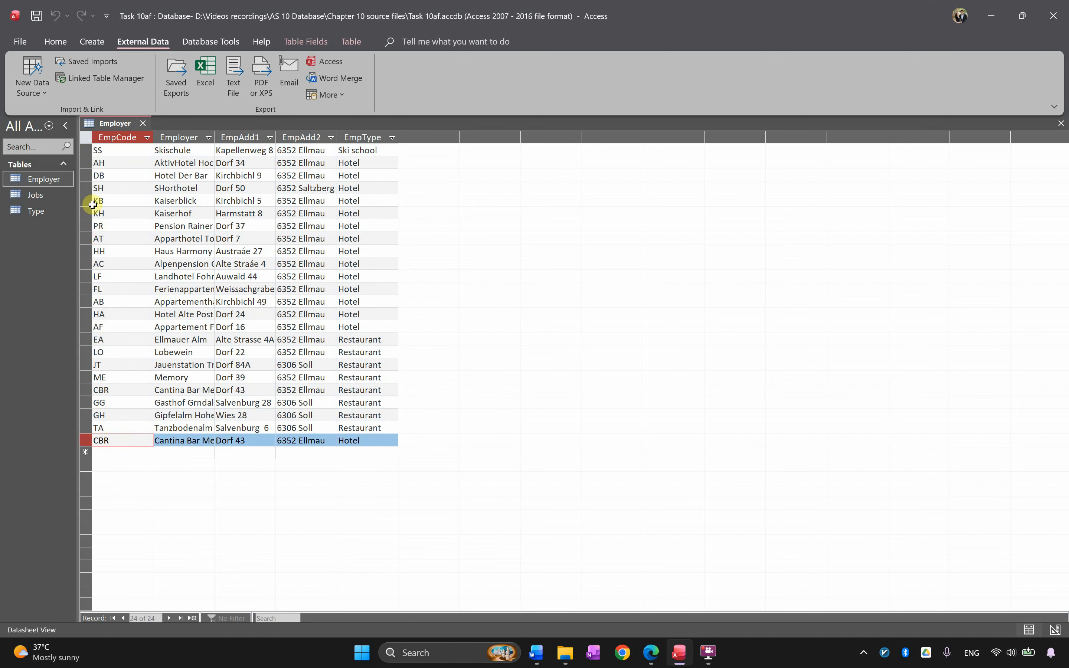
{"action": "left_click", "coordinate": [32, 77]}
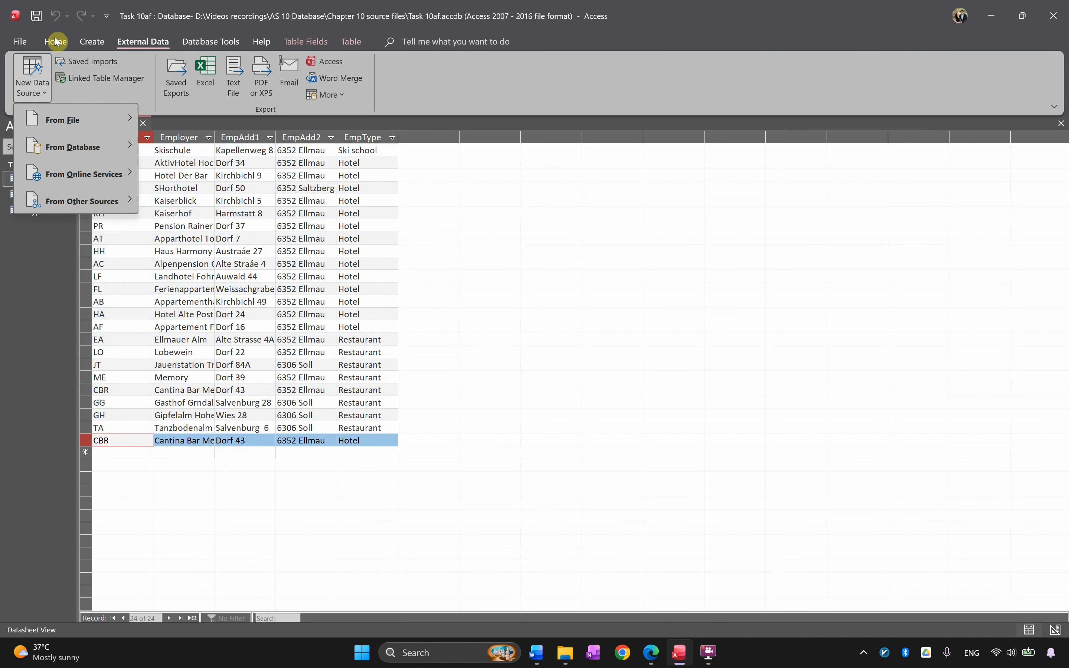
{"action": "left_click", "coordinate": [55, 41]}
{"action": "left_click", "coordinate": [26, 91]}
{"action": "left_click", "coordinate": [62, 151]}
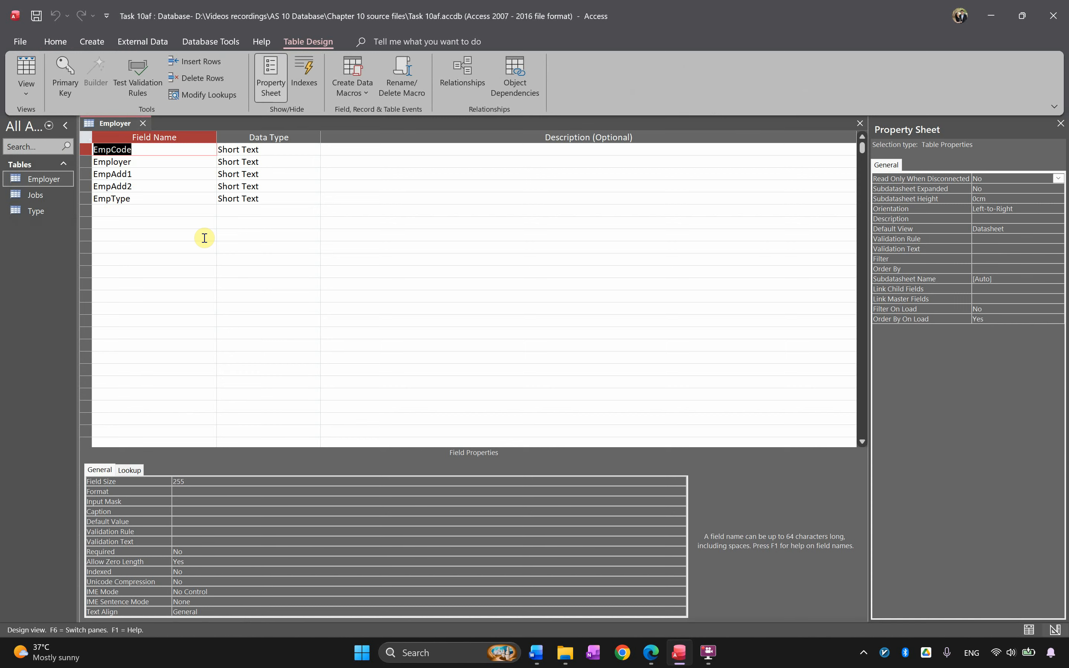
{"action": "left_click", "coordinate": [18, 79]}
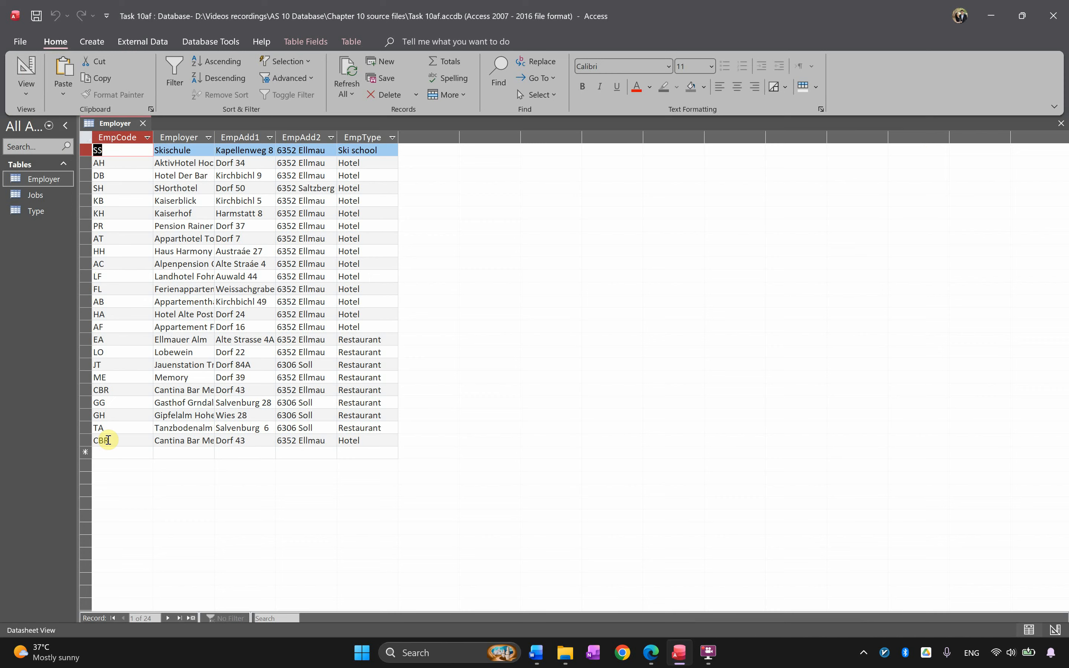
Examine the EmpCode and Employer values in the Employer table's records for duplicate entries.
{"action": "left_click", "coordinate": [102, 176]}
{"action": "left_click", "coordinate": [118, 251]}
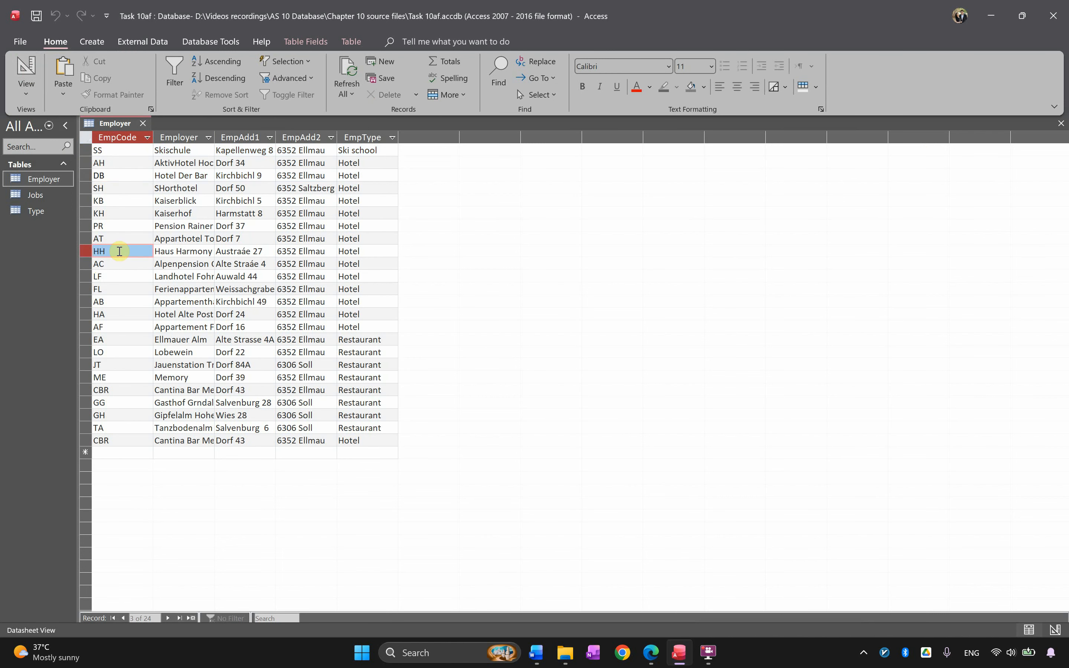
{"action": "left_click", "coordinate": [116, 302]}
{"action": "left_click", "coordinate": [118, 365]}
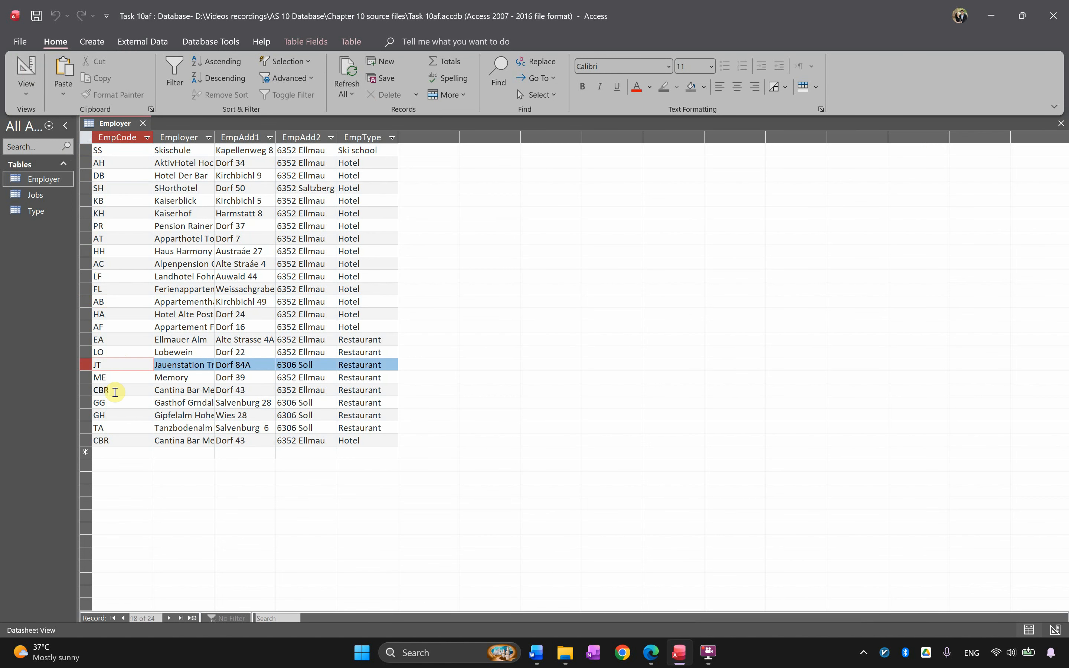
{"action": "left_click", "coordinate": [114, 392]}
{"action": "left_click", "coordinate": [187, 390]}
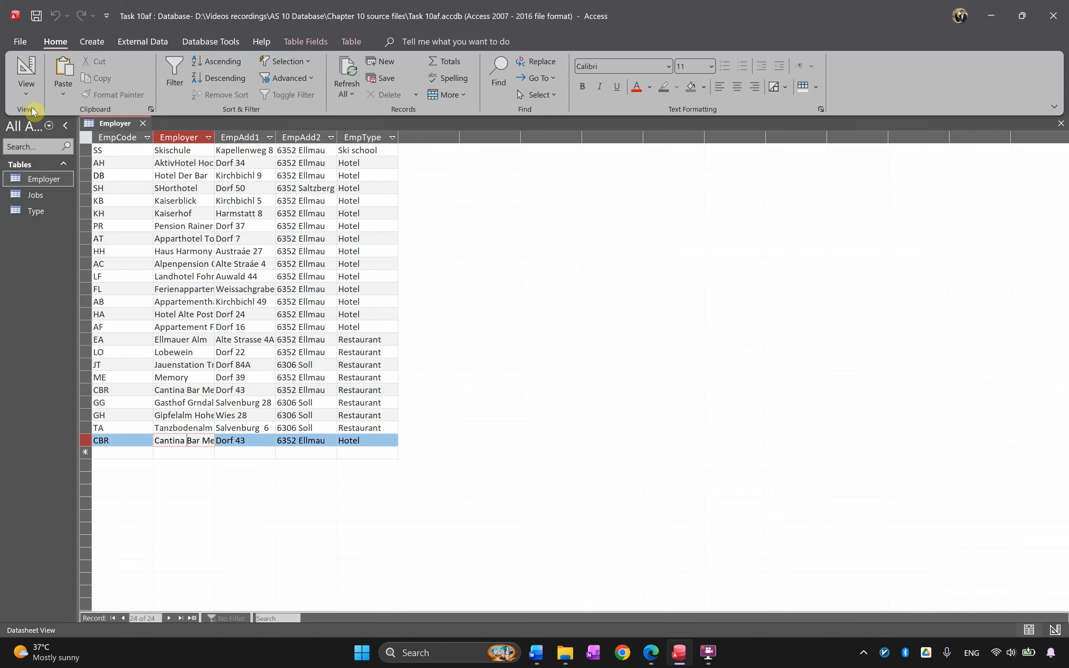
Try to make EmpCode the primary key of the Employer table in Design view and save the table.
{"action": "left_click", "coordinate": [28, 94]}
{"action": "left_click", "coordinate": [57, 156]}
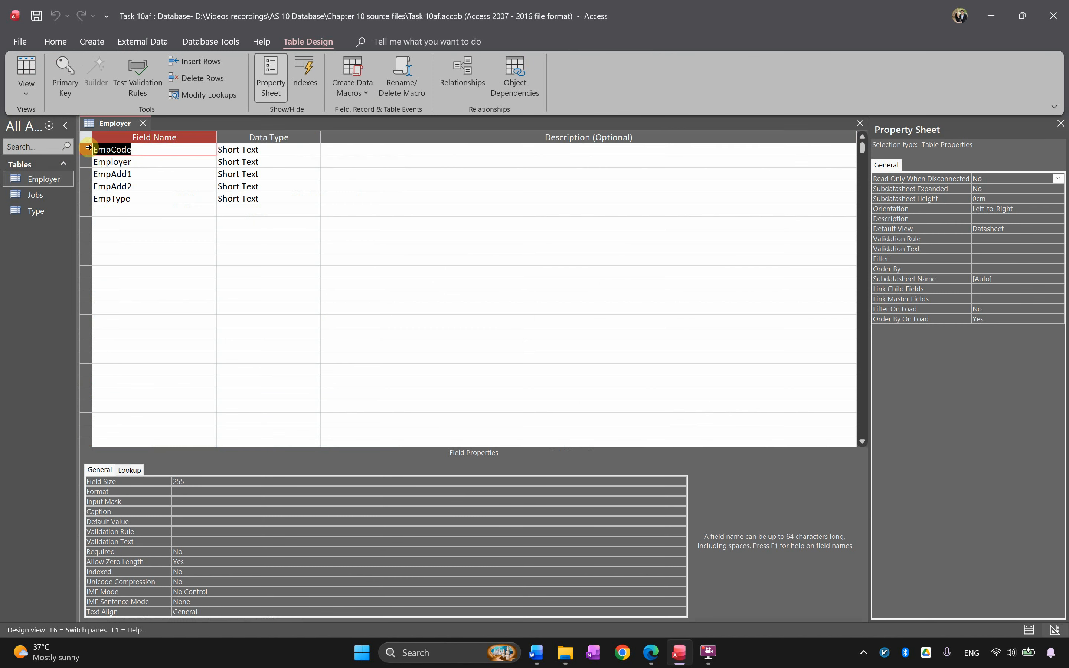
{"action": "right_click", "coordinate": [88, 148]}
{"action": "left_click", "coordinate": [49, 159]}
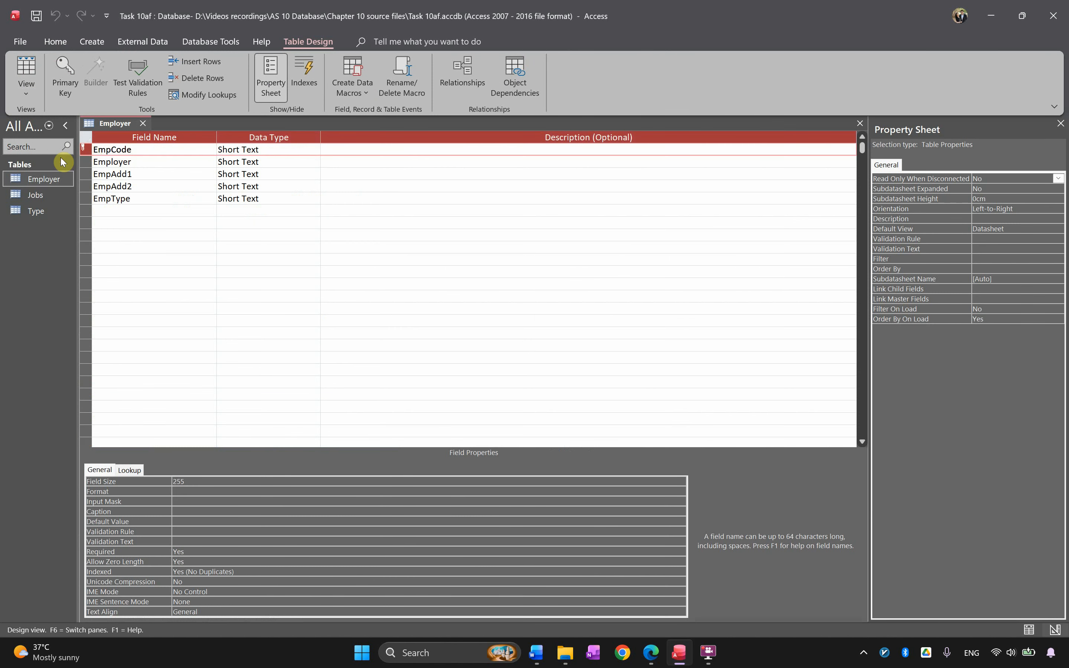
{"action": "left_click", "coordinate": [26, 84]}
{"action": "left_click", "coordinate": [563, 359]}
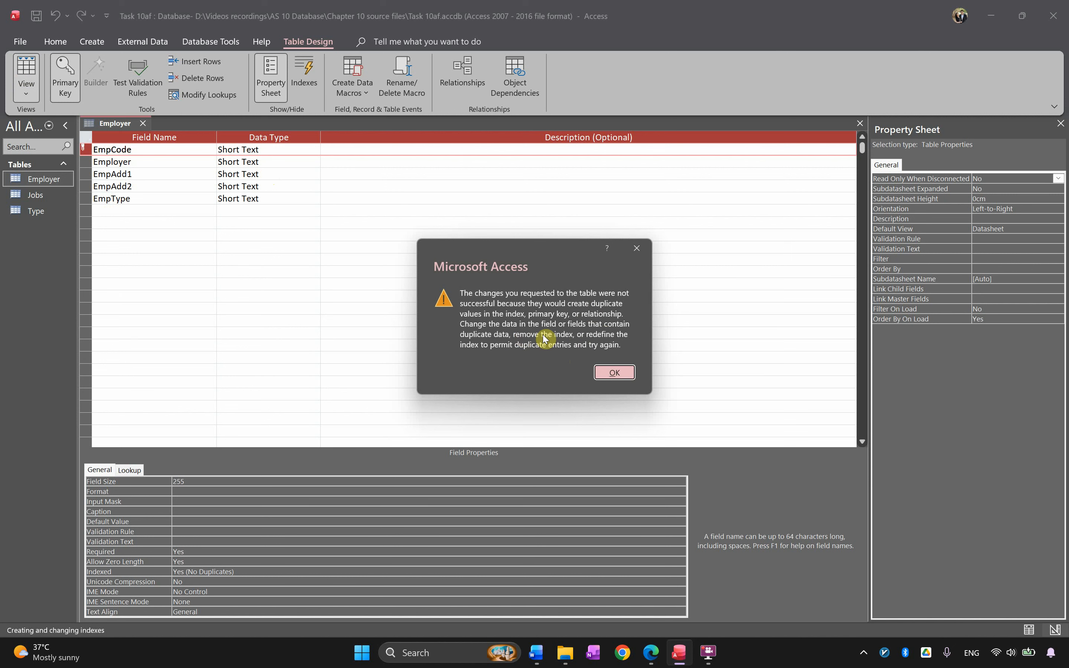
{"action": "key", "text": "Return"}
Try again to save the Employer table with EmpCode as primary key while returning to Datasheet view.
{"action": "left_click", "coordinate": [26, 91]}
{"action": "left_click", "coordinate": [77, 115]}
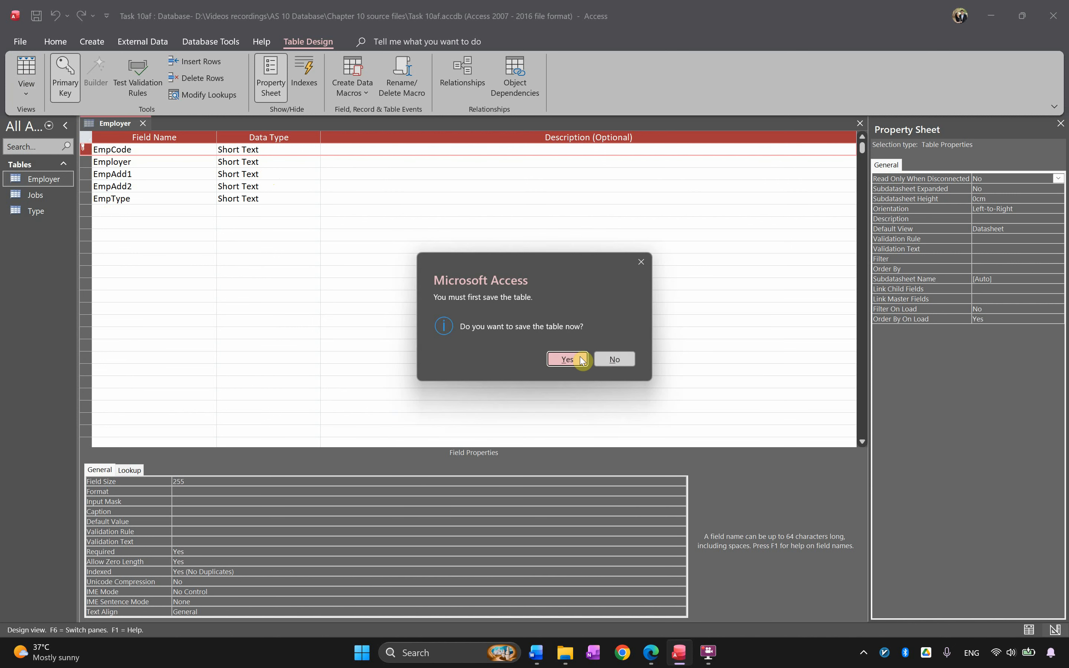
{"action": "left_click", "coordinate": [568, 360]}
{"action": "left_click", "coordinate": [611, 376]}
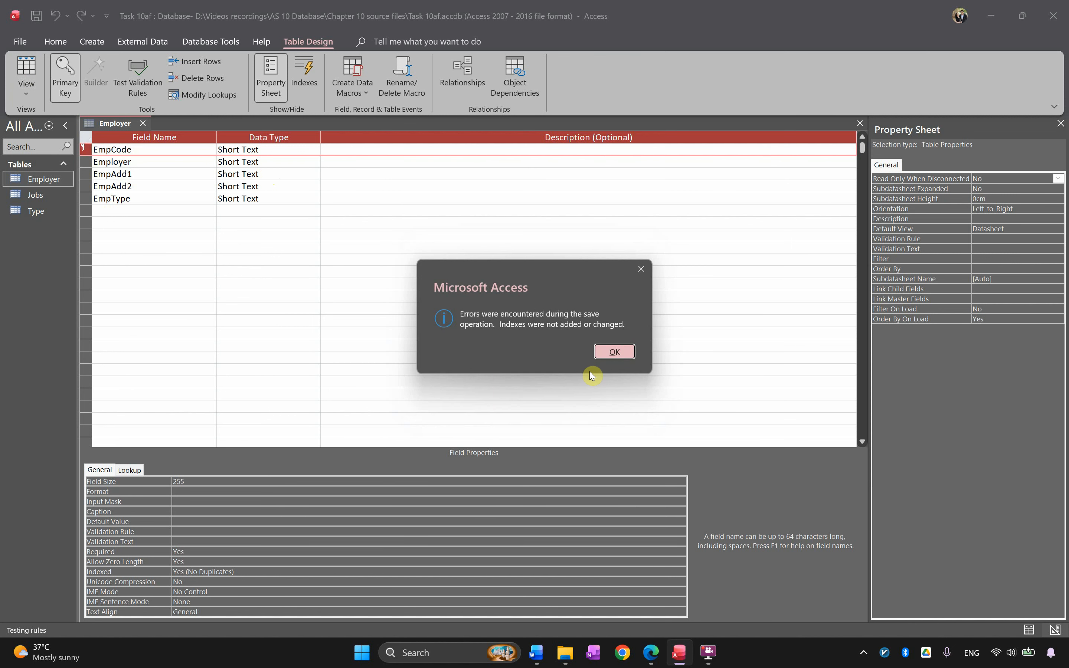
{"action": "left_click", "coordinate": [613, 359]}
Remove the primary key from EmpCode in the Employer table, save the table and return to Datasheet view.
{"action": "right_click", "coordinate": [91, 153]}
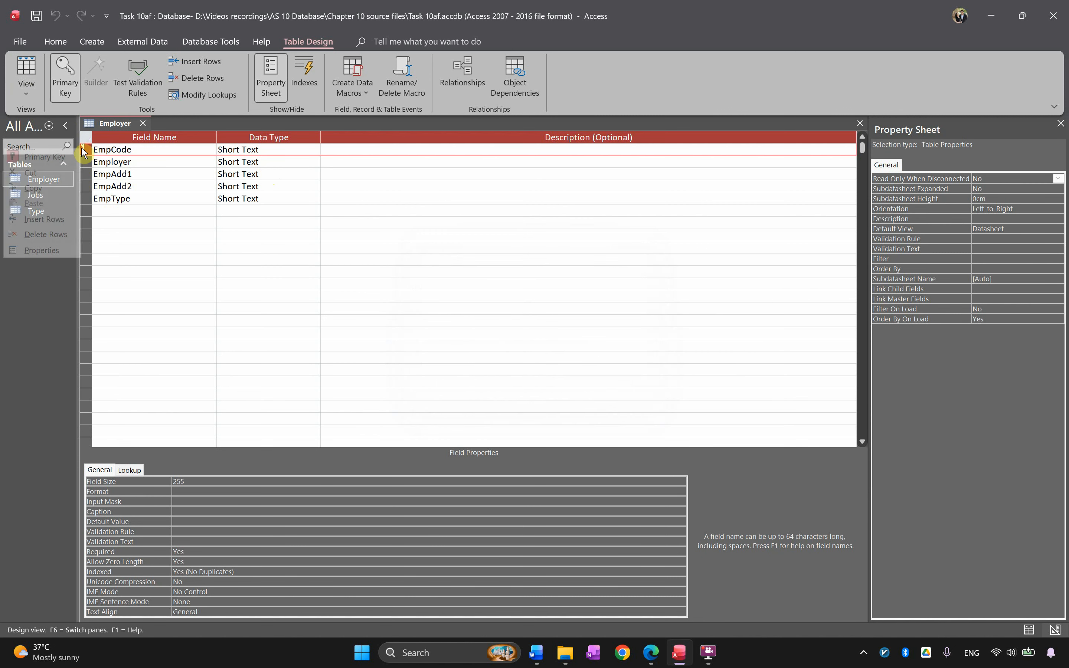
{"action": "left_click", "coordinate": [26, 157]}
{"action": "left_click", "coordinate": [16, 69]}
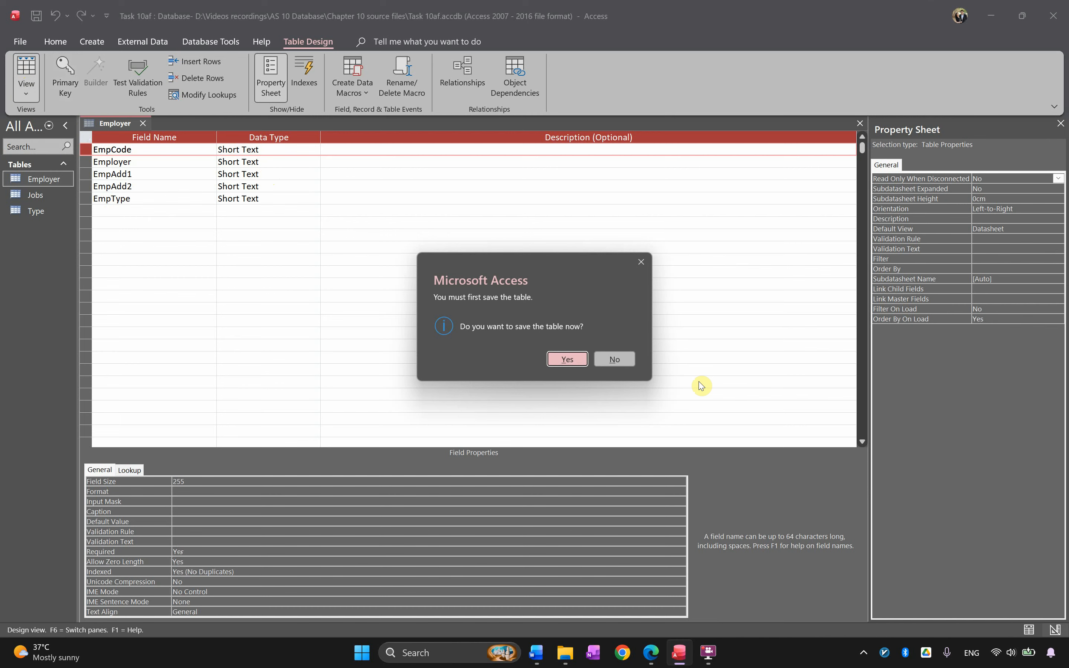
{"action": "left_click", "coordinate": [568, 359]}
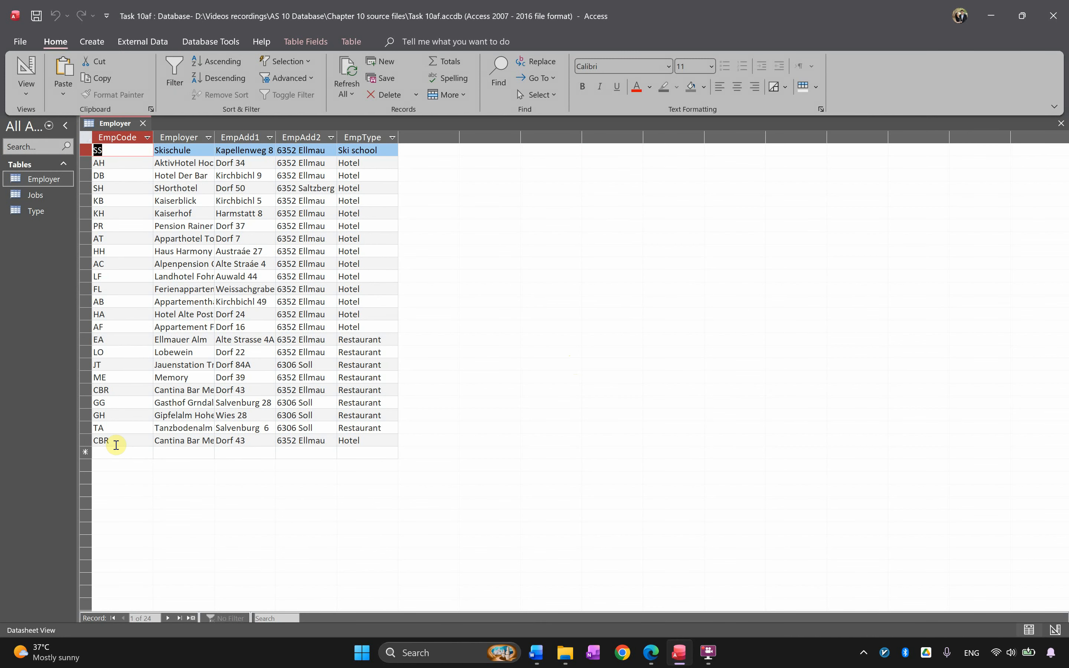
Change the EmpCode of the Cantina Bar hotel record at the end of the Employer table to CBH.
{"action": "left_click_drag", "start_coordinate": [116, 445], "coordinate": [99, 441]}
{"action": "left_click", "coordinate": [132, 388]}
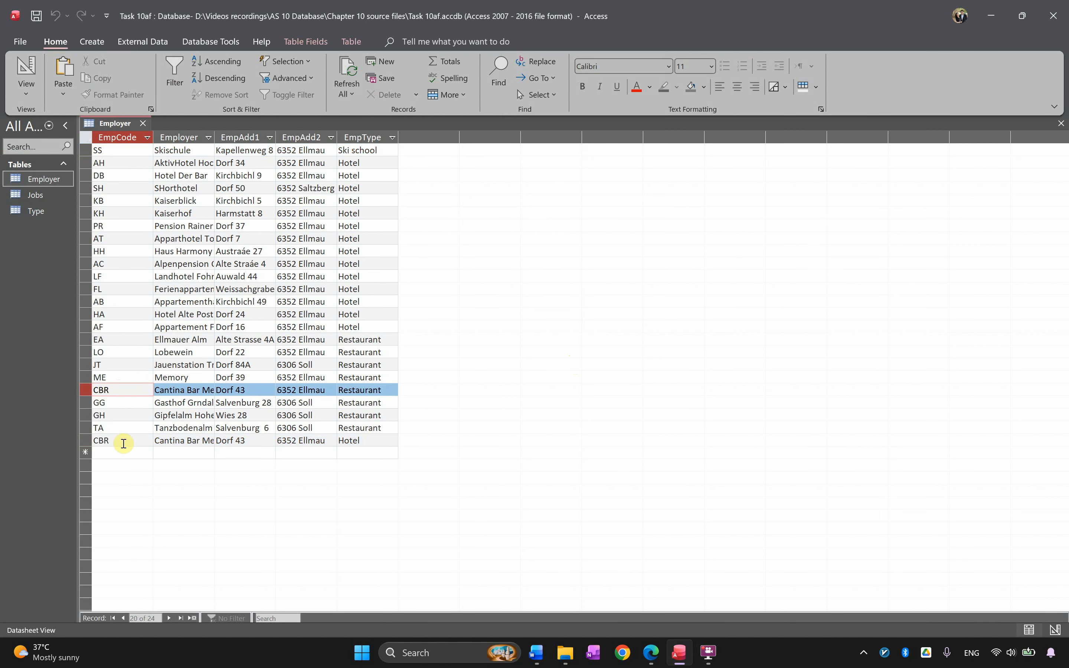
{"action": "left_click", "coordinate": [124, 444]}
{"action": "left_click_drag", "start_coordinate": [98, 440], "coordinate": [105, 440]}
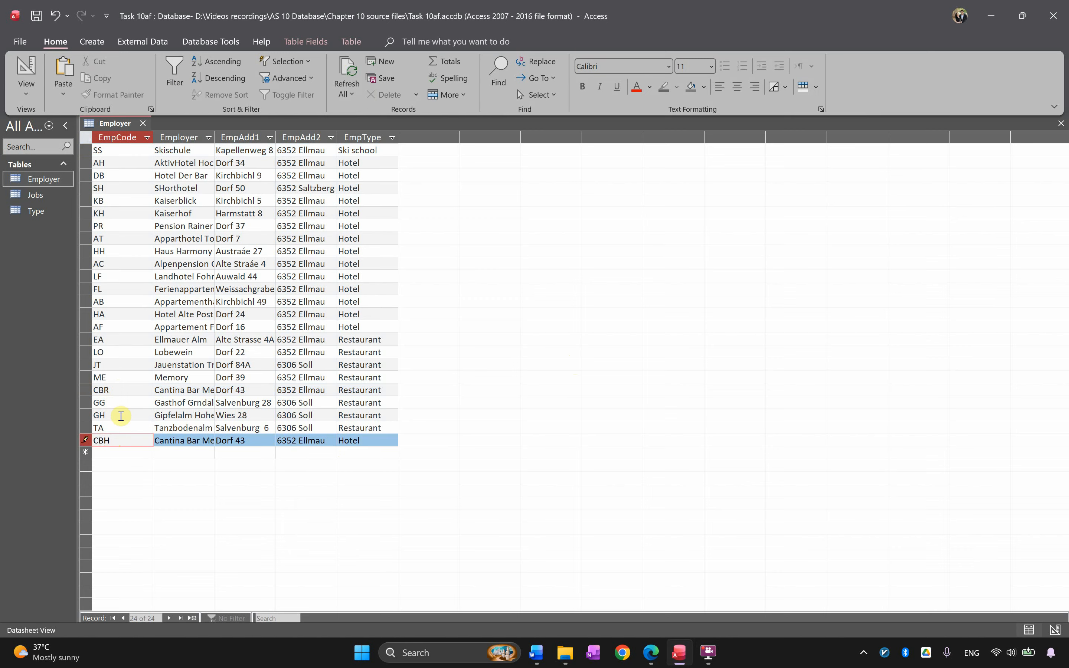
{"action": "left_click", "coordinate": [117, 405]}
{"action": "left_click", "coordinate": [111, 389]}
Make EmpCode the primary key of the Employer table in Design view, and close the table.
{"action": "right_click", "coordinate": [116, 120]}
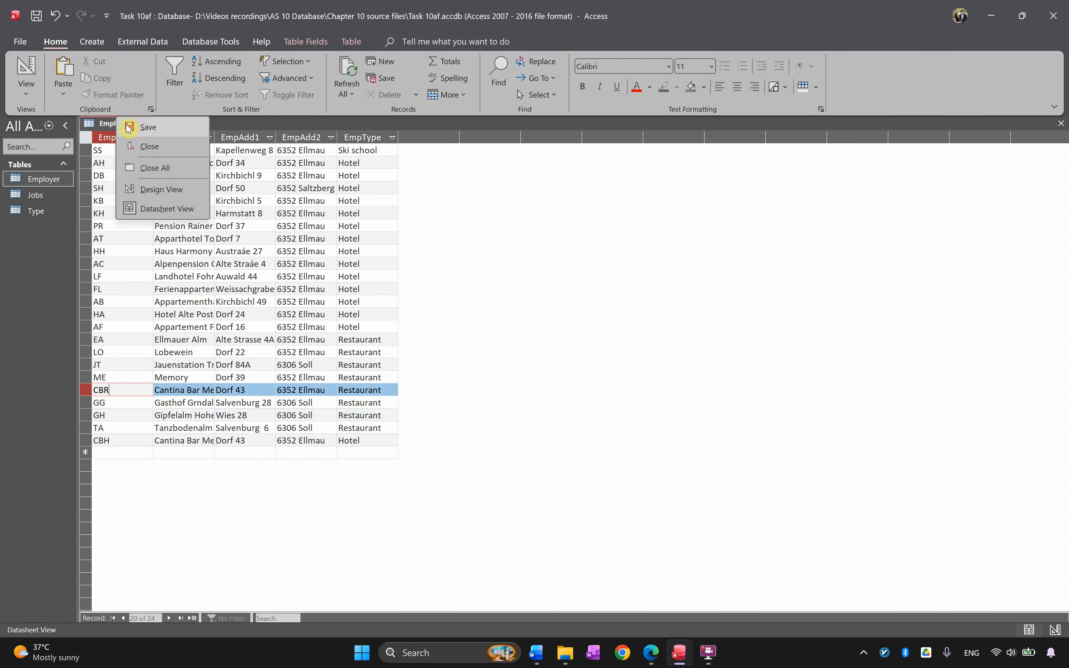
{"action": "key", "text": "Escape"}
{"action": "left_click", "coordinate": [26, 88]}
{"action": "left_click", "coordinate": [60, 148]}
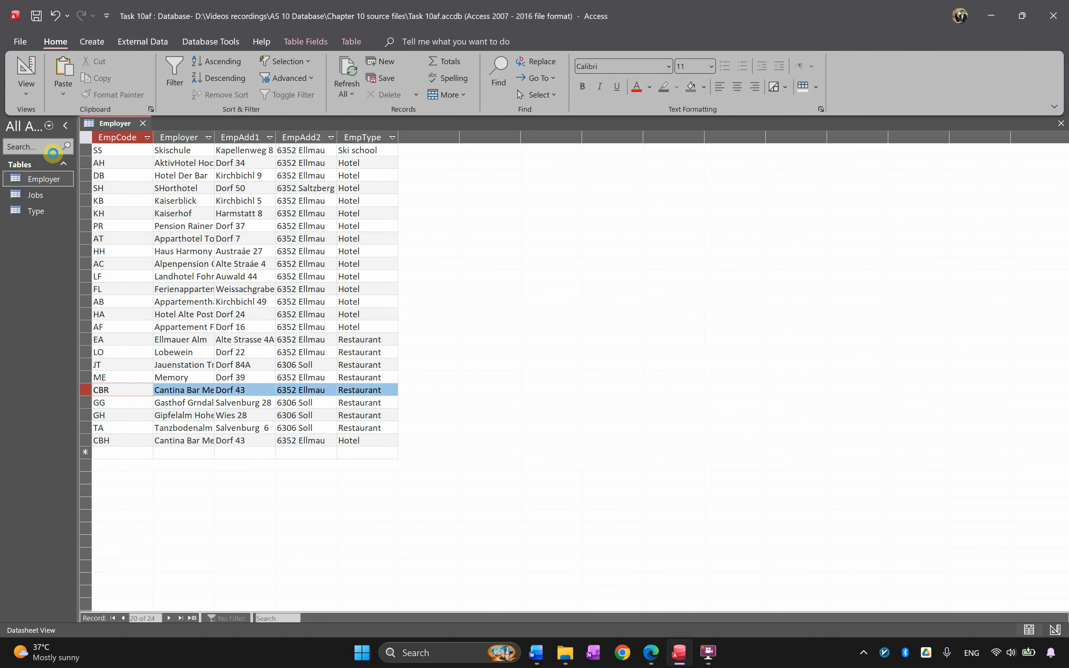
{"action": "right_click", "coordinate": [83, 142]}
{"action": "key", "text": "Escape"}
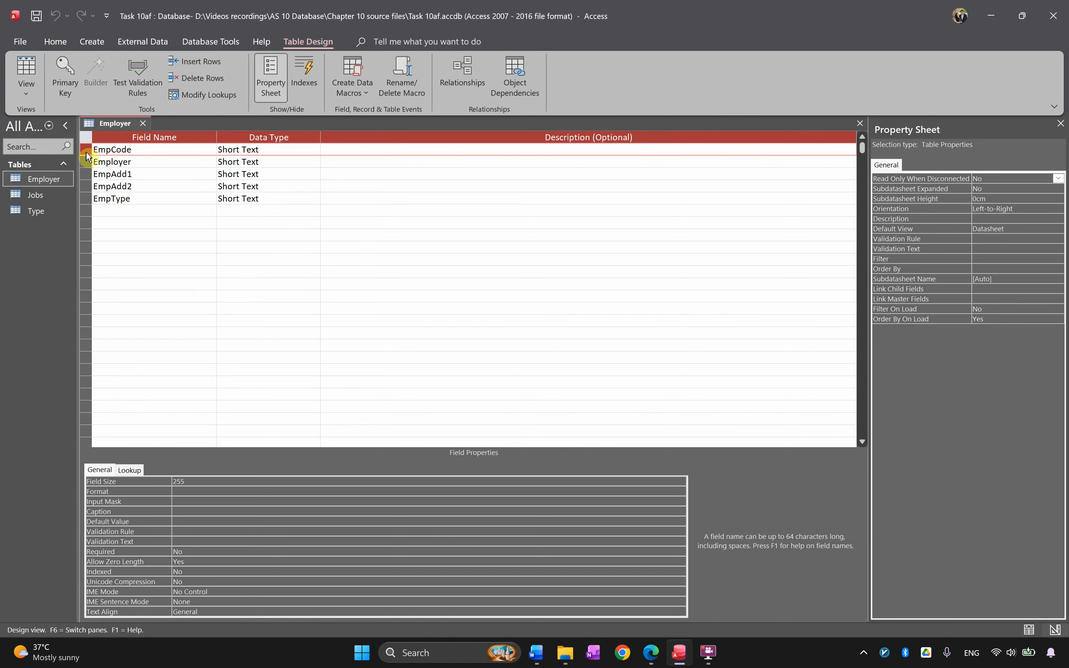
{"action": "right_click", "coordinate": [85, 151]}
{"action": "left_click", "coordinate": [88, 164]}
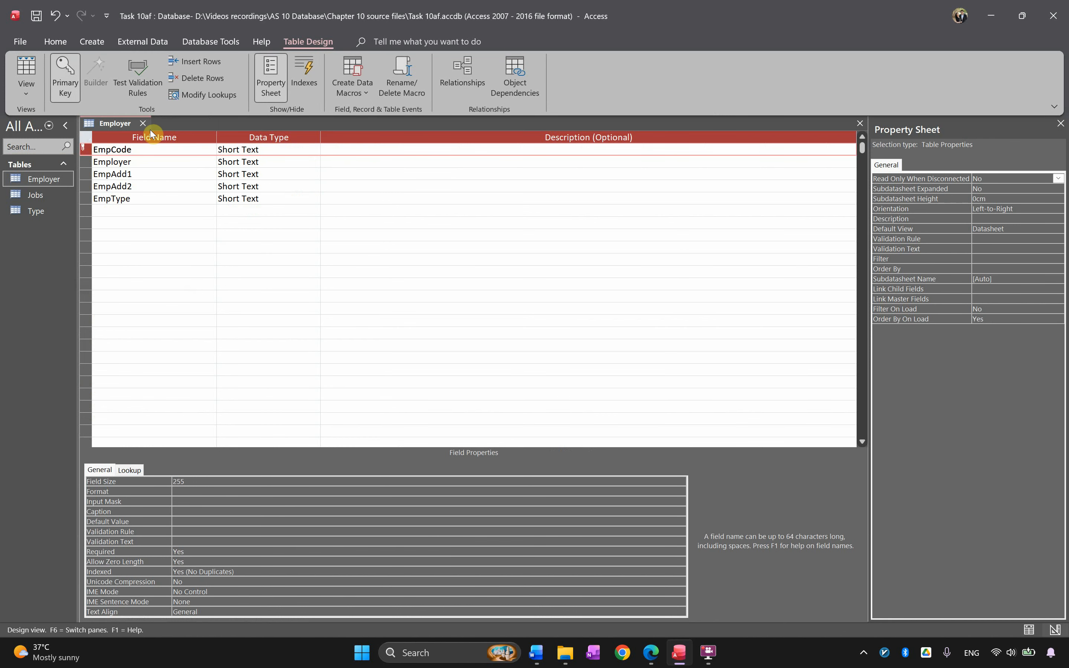
{"action": "left_click", "coordinate": [143, 123]}
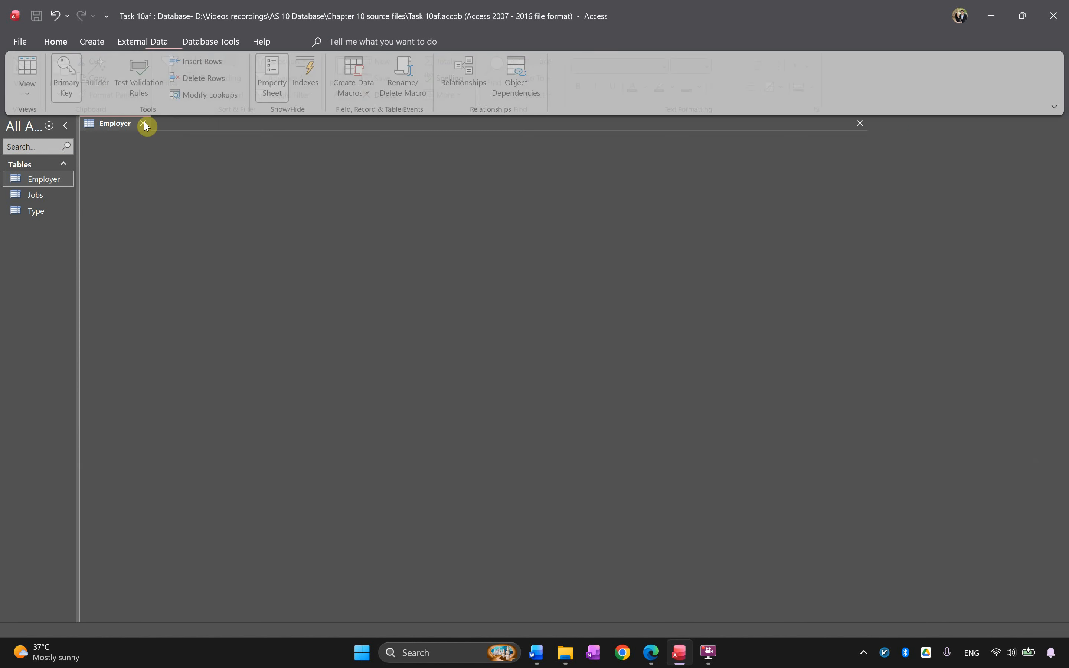
Start importing the text file Employee.csv into a new table of the database.
{"action": "left_click", "coordinate": [93, 43]}
{"action": "left_click", "coordinate": [140, 41]}
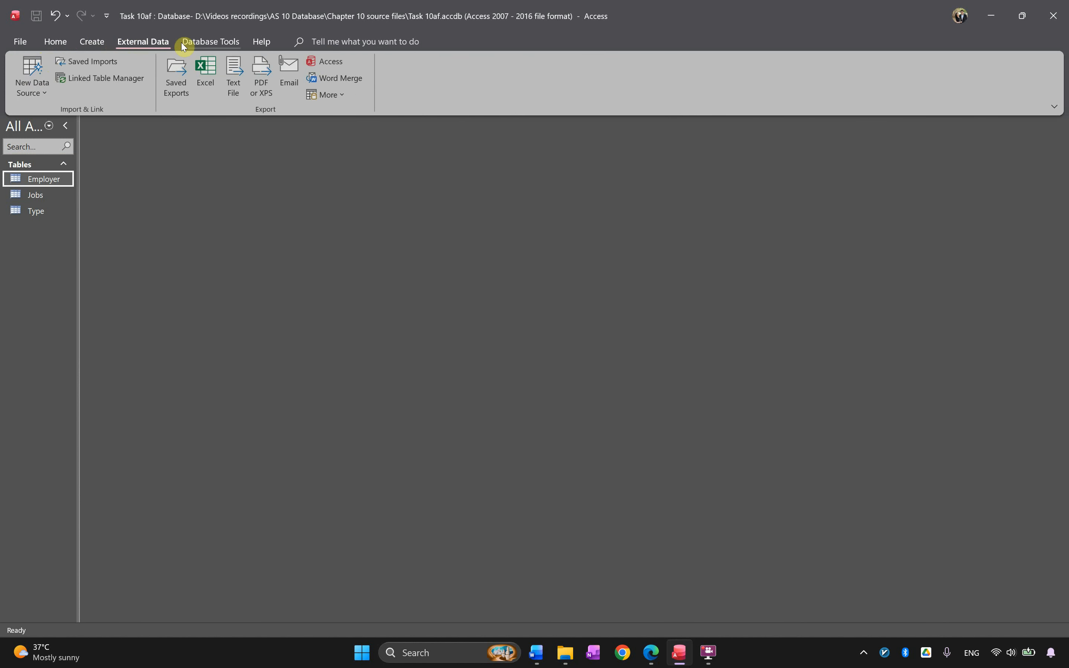
{"action": "left_click", "coordinate": [30, 89]}
{"action": "mouse_move", "coordinate": [91, 116]}
{"action": "left_click", "coordinate": [181, 204]}
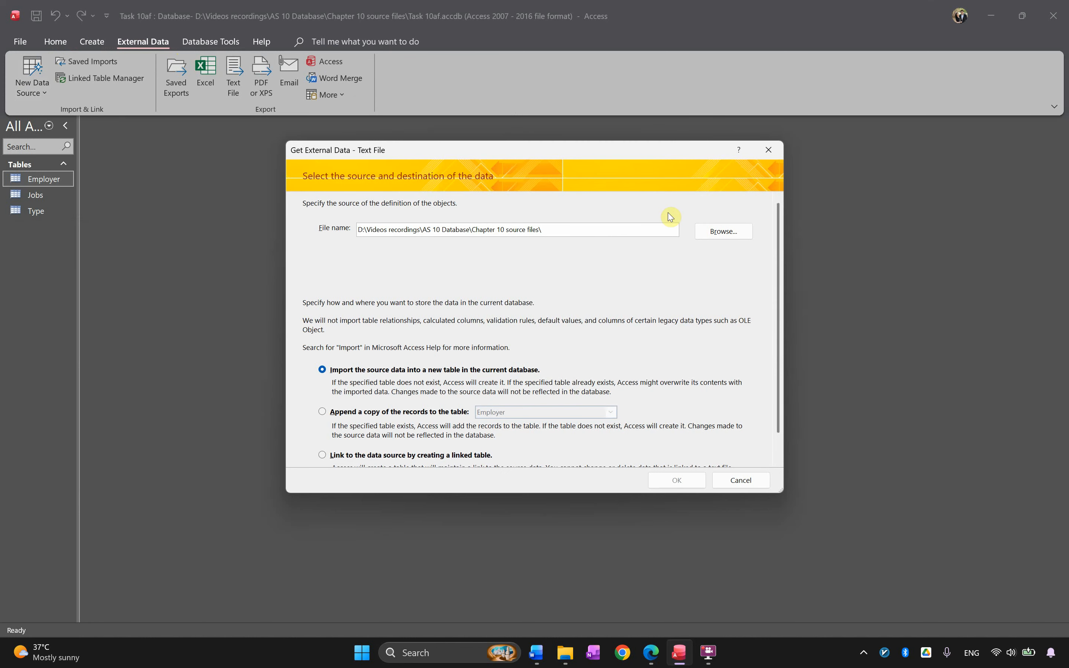
{"action": "left_click", "coordinate": [727, 241]}
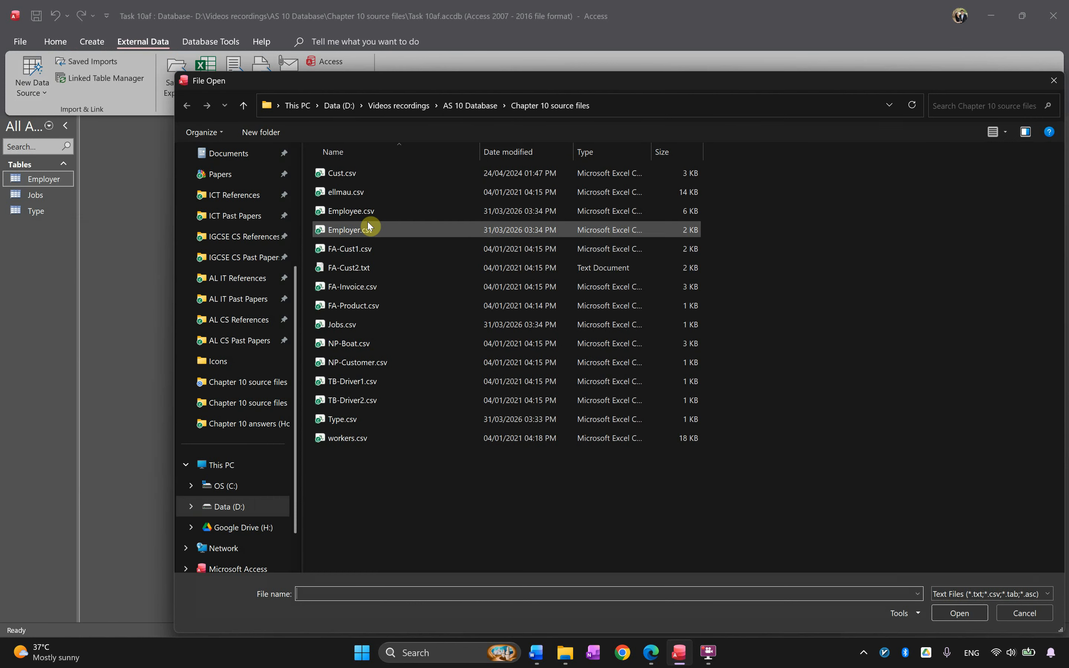
{"action": "left_click", "coordinate": [367, 212]}
{"action": "double_click", "coordinate": [366, 212]}
{"action": "left_click", "coordinate": [680, 485]}
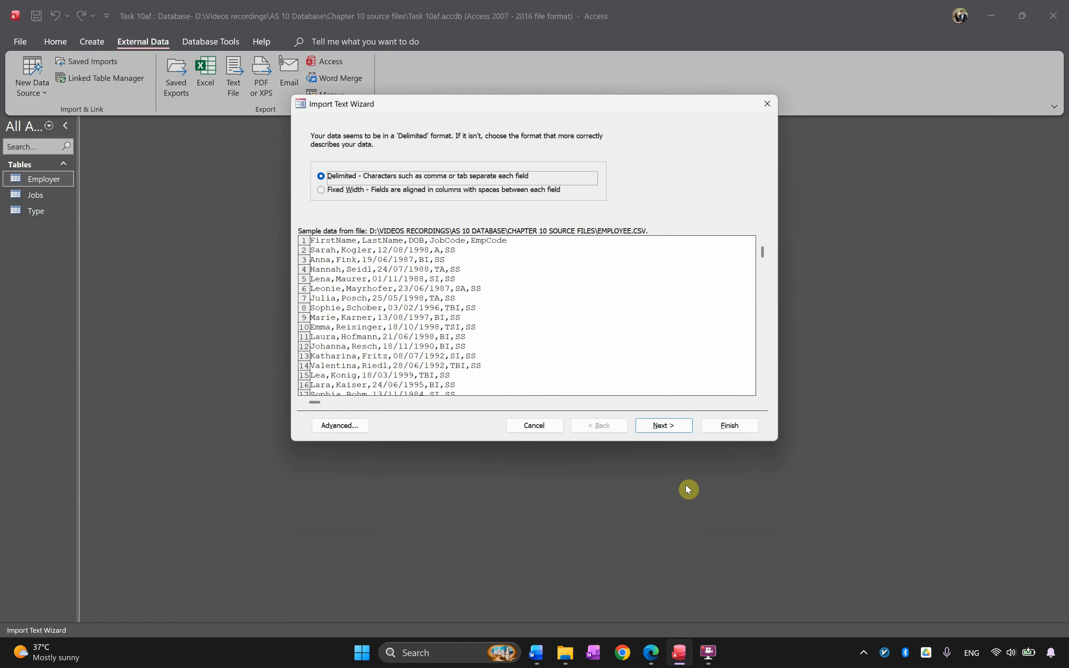
Keep the import comma-delimited, mark the first row as containing field names, and continue to the primary key options.
{"action": "left_click", "coordinate": [665, 426]}
{"action": "left_click", "coordinate": [369, 202]}
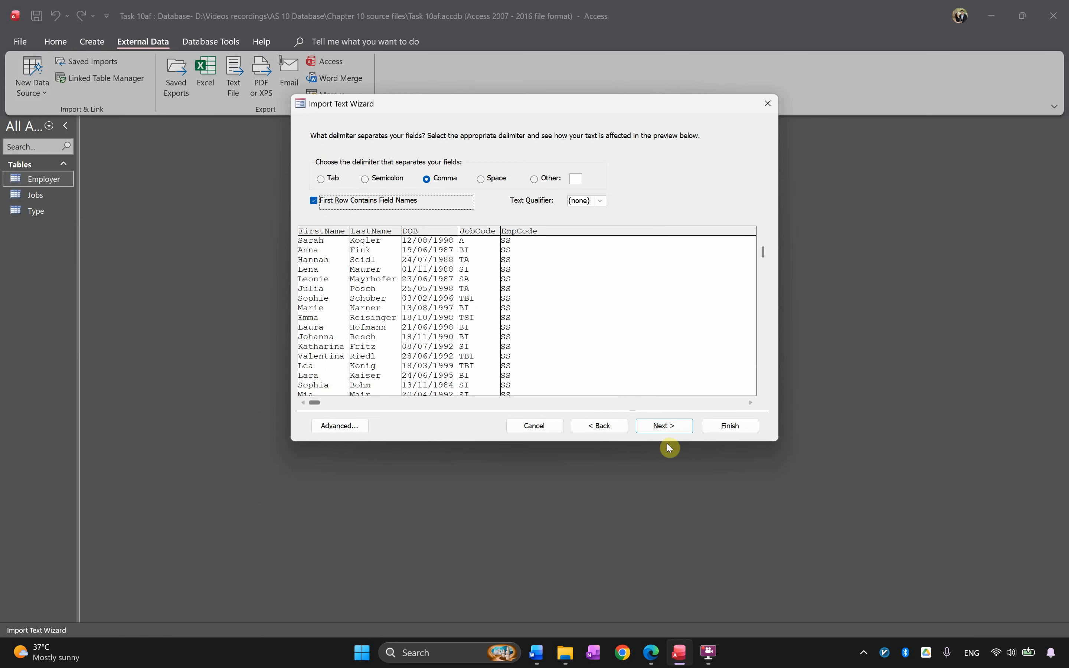
{"action": "left_click", "coordinate": [665, 427]}
{"action": "left_click", "coordinate": [665, 429]}
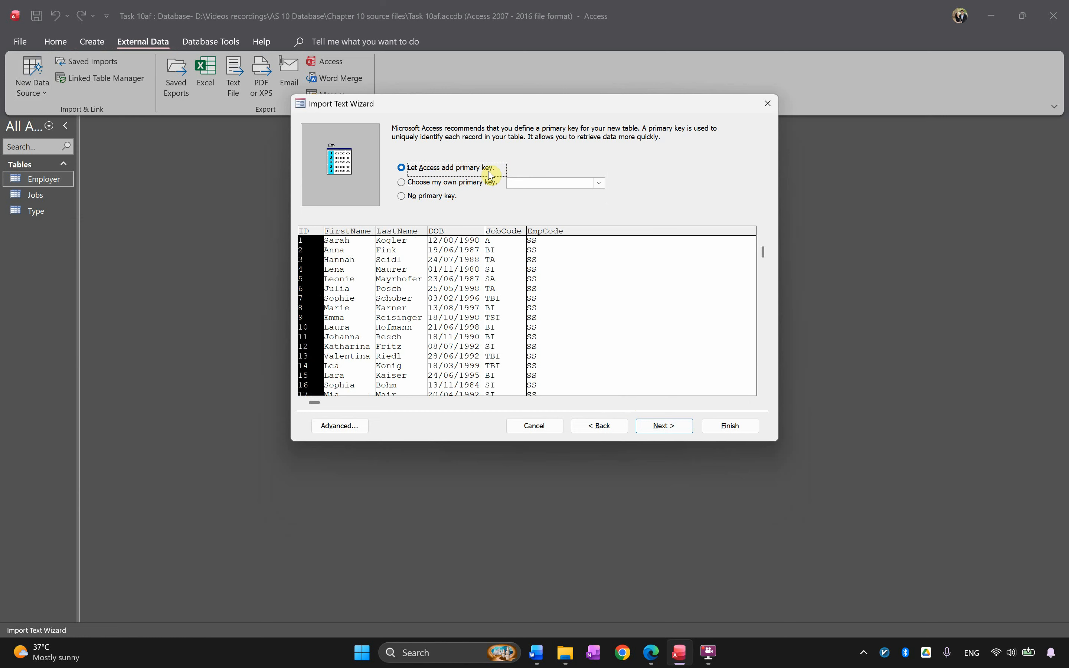
Check the DOB data type in the import specification and finish importing the Employee table with a primary key added by Access.
{"action": "left_click", "coordinate": [349, 429]}
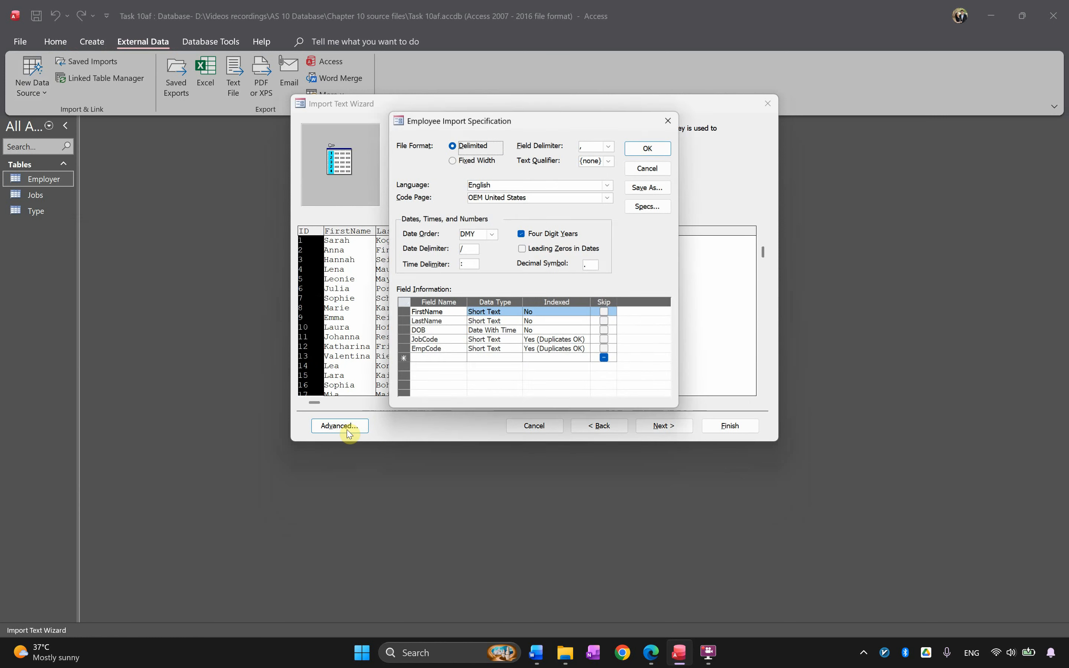
{"action": "left_click", "coordinate": [477, 332]}
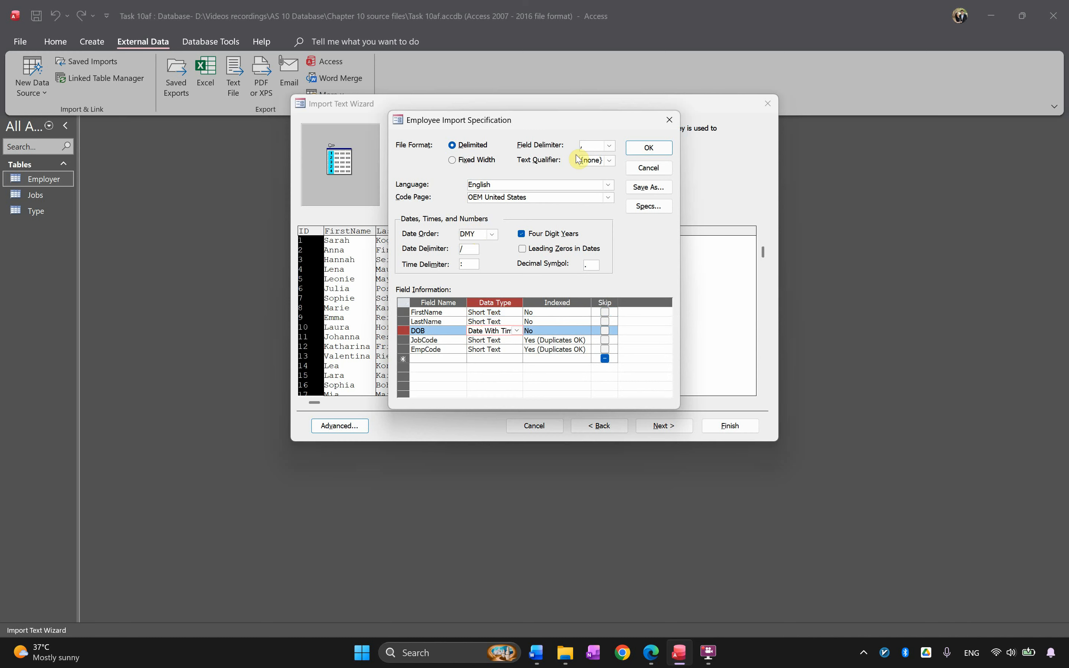
{"action": "left_click", "coordinate": [638, 146]}
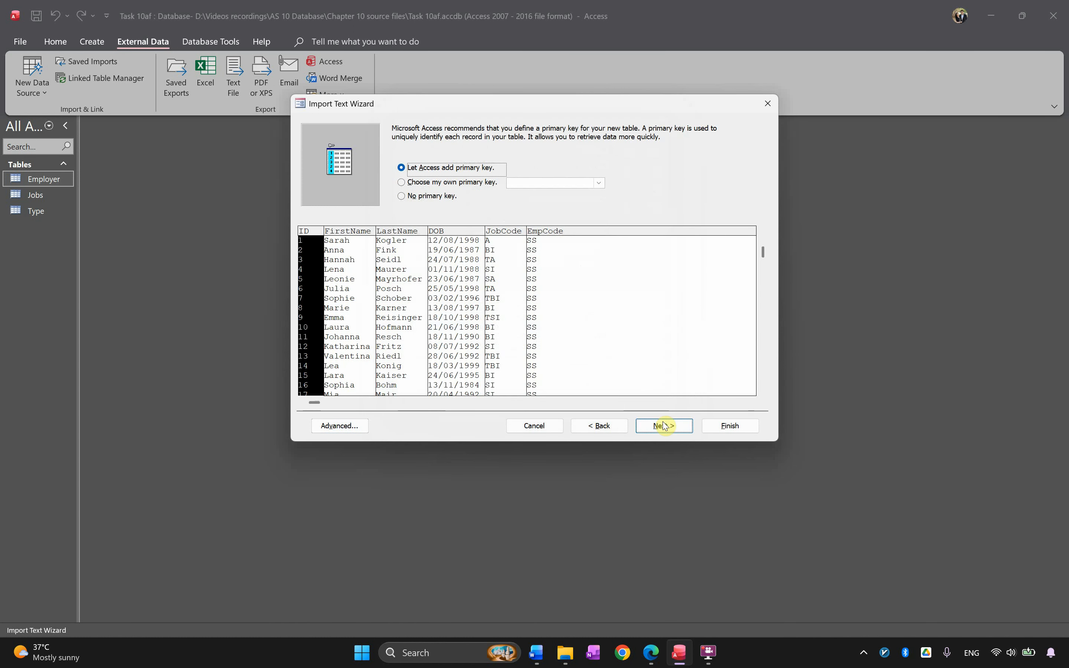
{"action": "left_click", "coordinate": [663, 425]}
{"action": "left_click", "coordinate": [722, 426]}
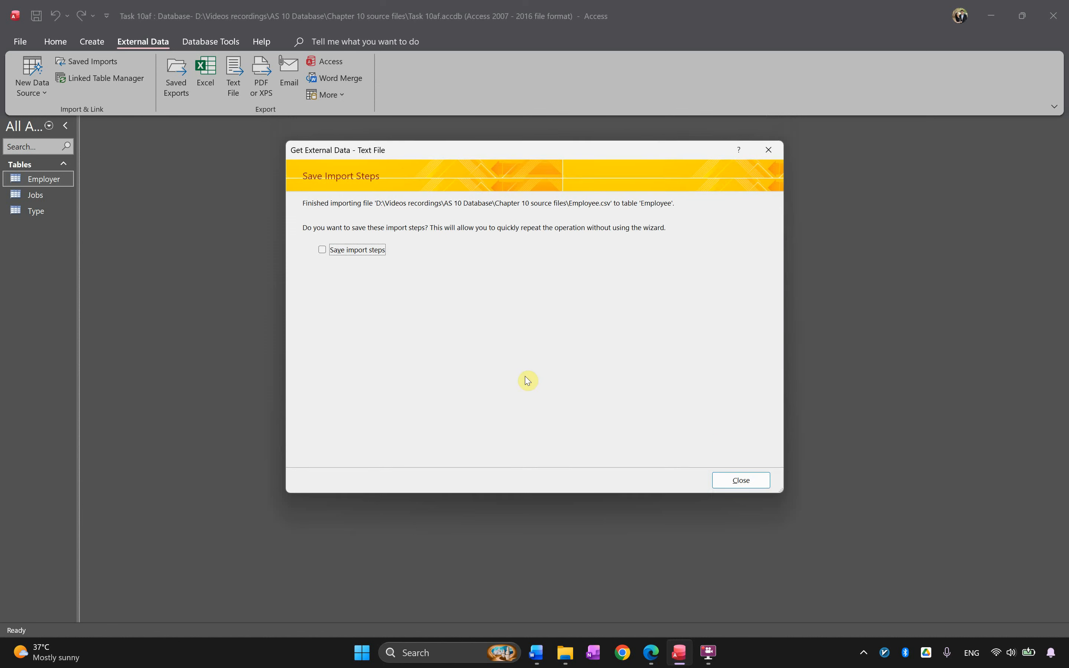
{"action": "left_click", "coordinate": [725, 482]}
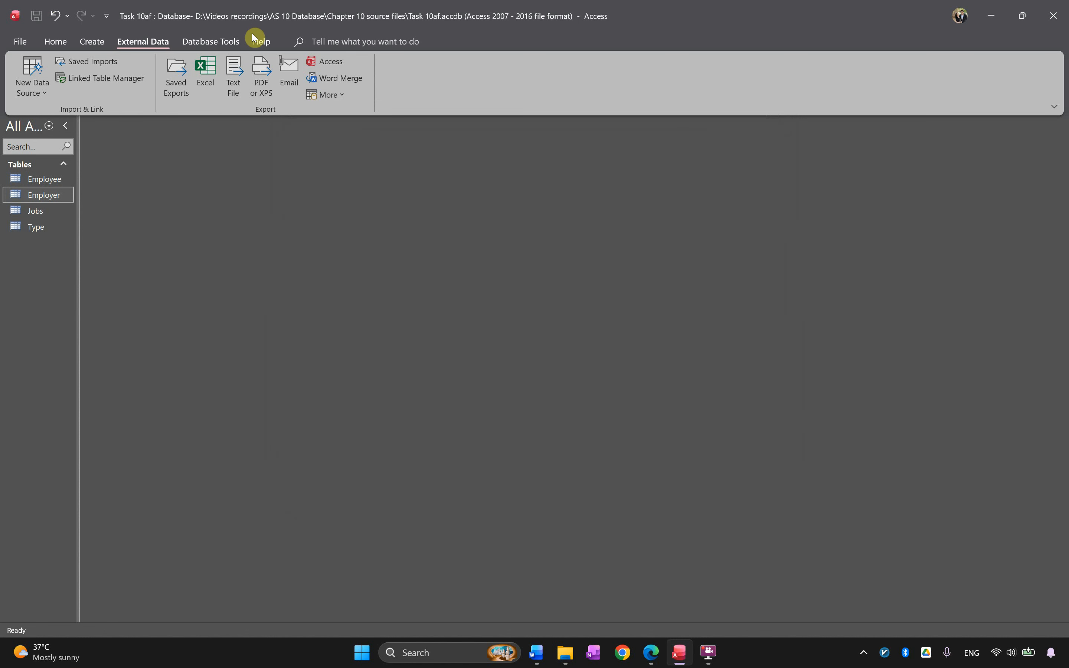
Open the Relationships window and reposition the Employee and Employer tables between Jobs and Type.
{"action": "left_click", "coordinate": [207, 42]}
{"action": "left_click", "coordinate": [176, 81]}
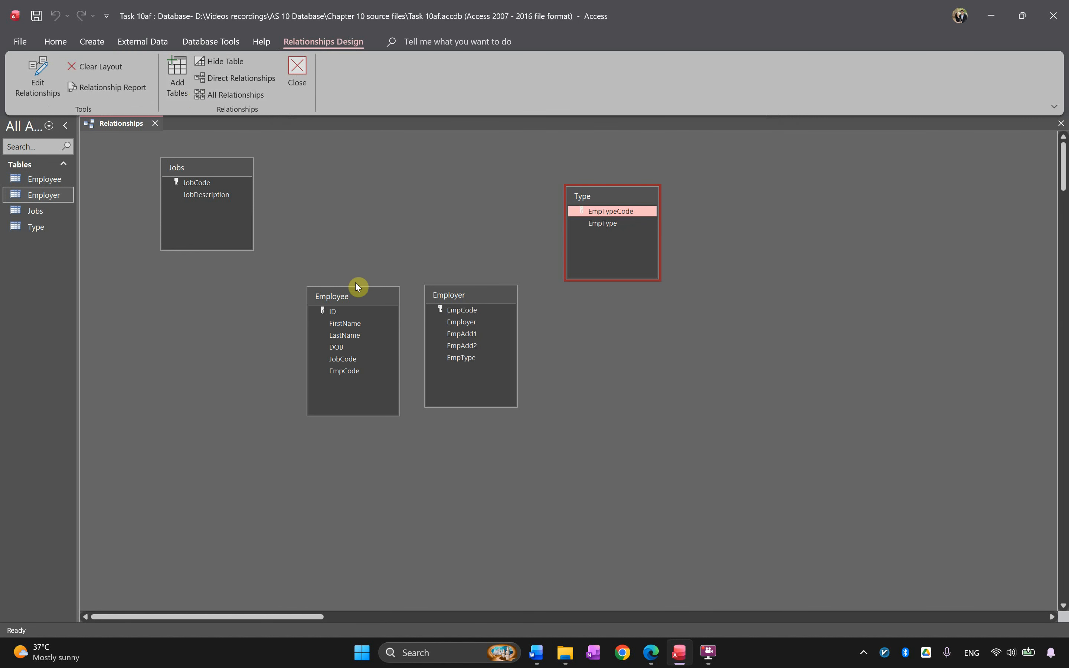
{"action": "left_click_drag", "start_coordinate": [349, 297], "coordinate": [334, 246]}
{"action": "left_click_drag", "start_coordinate": [490, 302], "coordinate": [495, 297]}
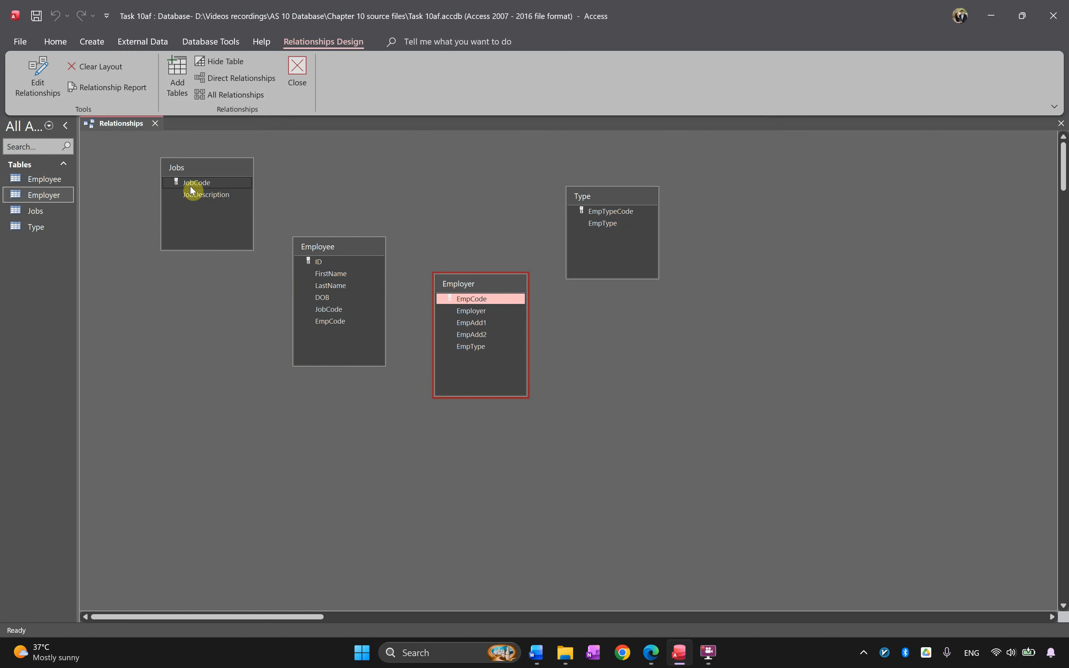
Create a one-to-many relationship from JobCode in Jobs to JobCode in Employee with referential integrity enforced.
{"action": "left_click_drag", "start_coordinate": [191, 188], "coordinate": [328, 310]}
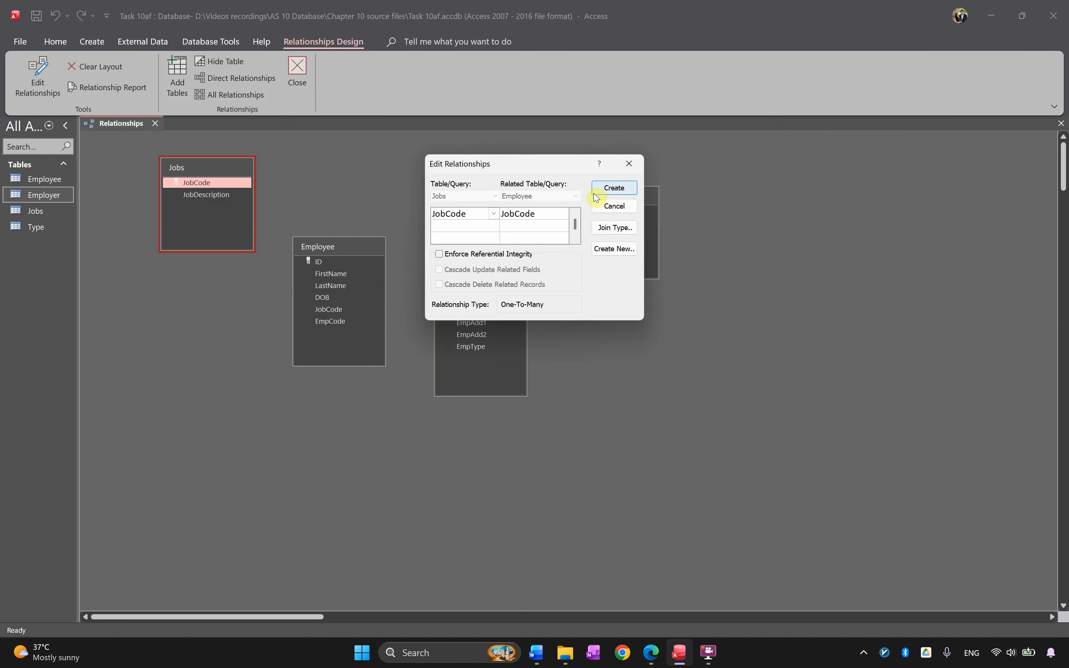
{"action": "left_click", "coordinate": [493, 257]}
{"action": "left_click", "coordinate": [616, 189]}
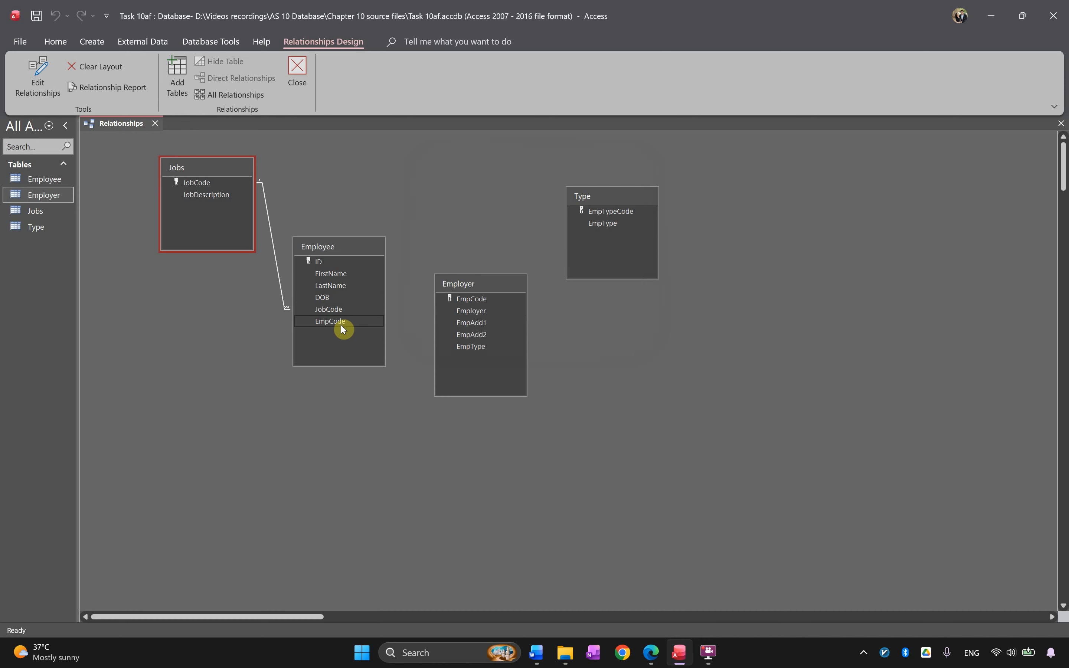
Create a one-to-many relationship between EmpCode in Employer and EmpCode in Employee with referential integrity enforced.
{"action": "left_click_drag", "start_coordinate": [341, 324], "coordinate": [472, 299]}
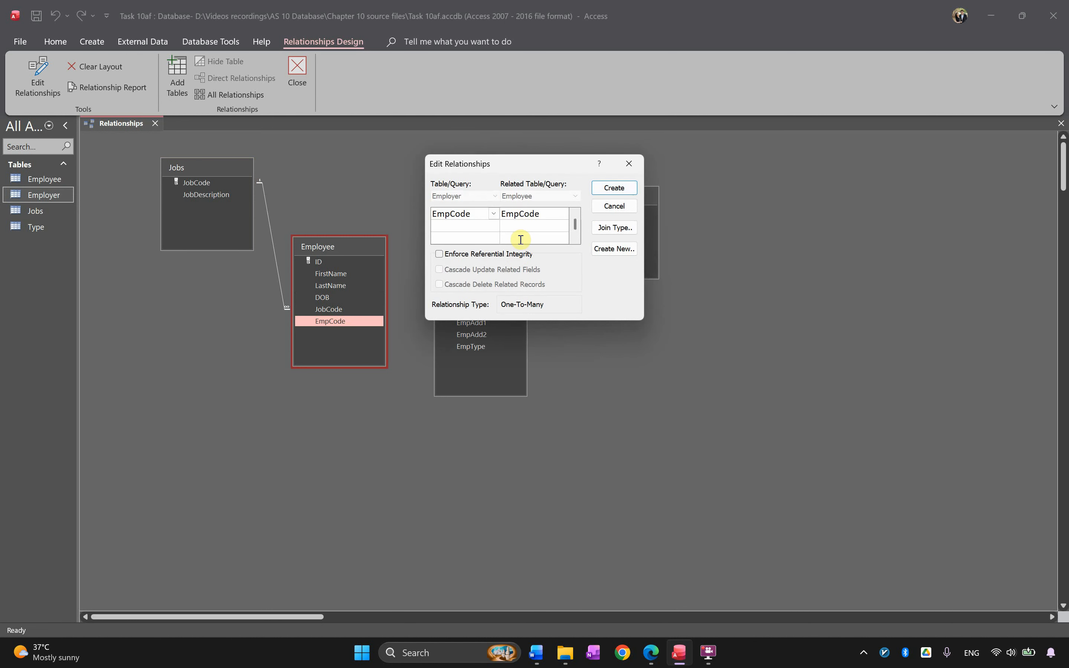
{"action": "left_click", "coordinate": [516, 257]}
{"action": "left_click", "coordinate": [614, 188]}
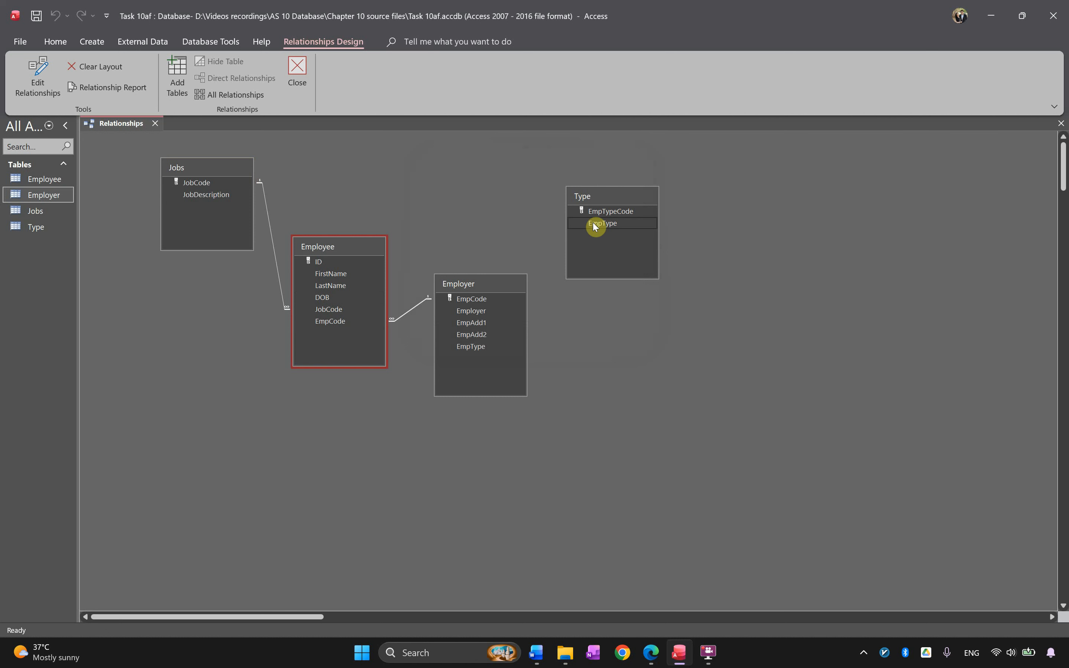
Try to relate EmpTypeCode in the Type table to EmpType in the Employer table.
{"action": "left_click", "coordinate": [604, 213]}
{"action": "left_click_drag", "start_coordinate": [603, 214], "coordinate": [498, 337]}
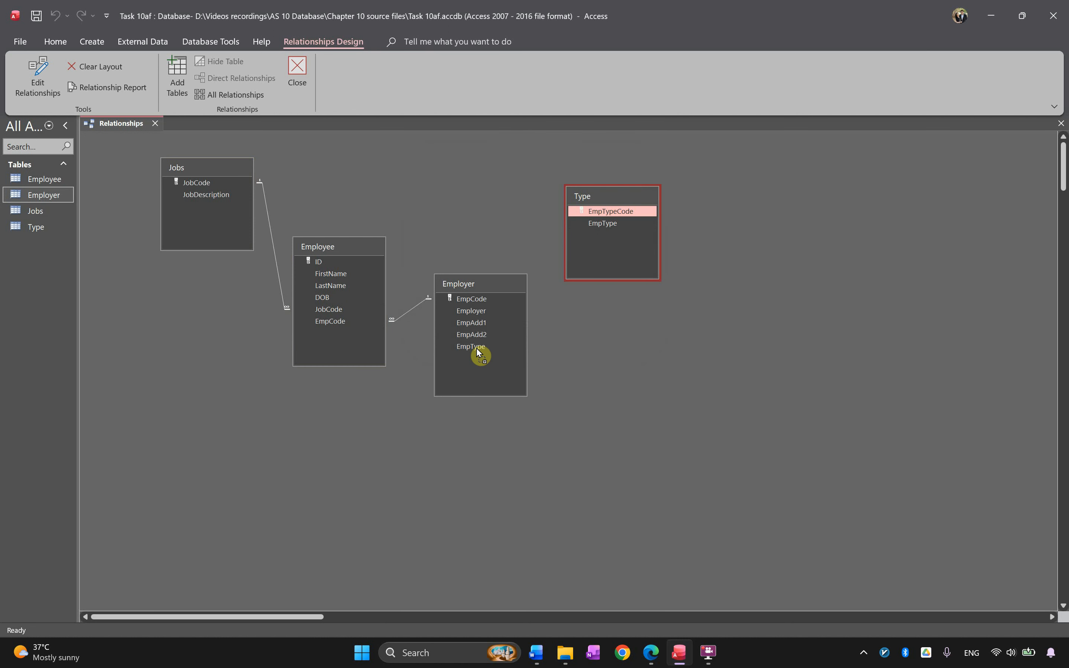
{"action": "left_click_drag", "start_coordinate": [477, 347], "coordinate": [476, 347]}
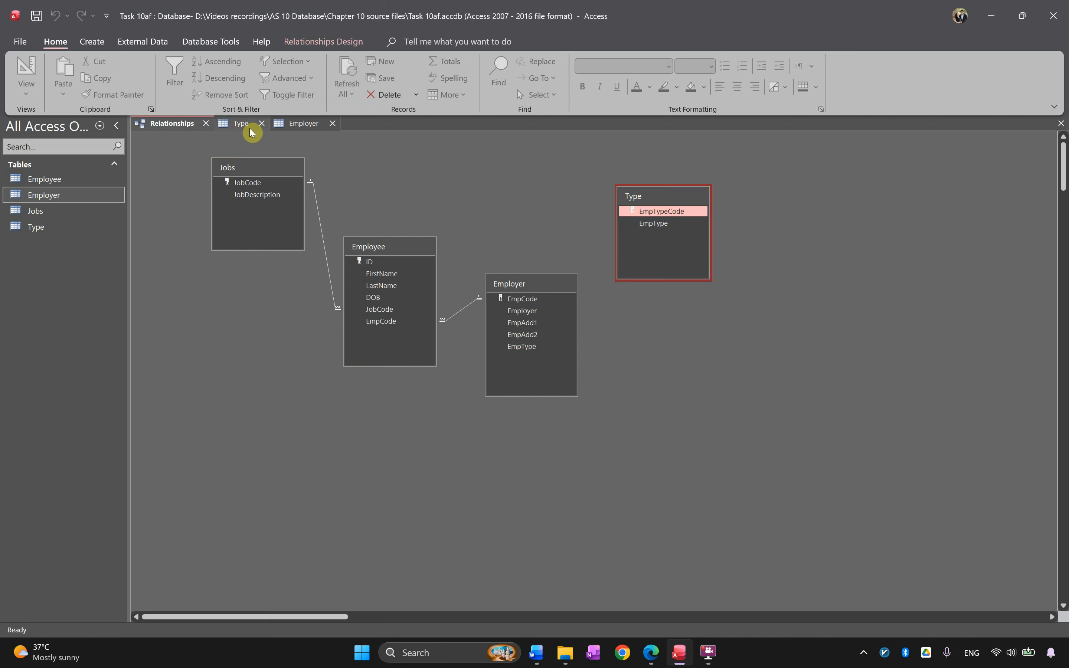
Compare the EmpType values in the Employer table with the codes and descriptions in the Type table.
{"action": "left_click", "coordinate": [305, 123]}
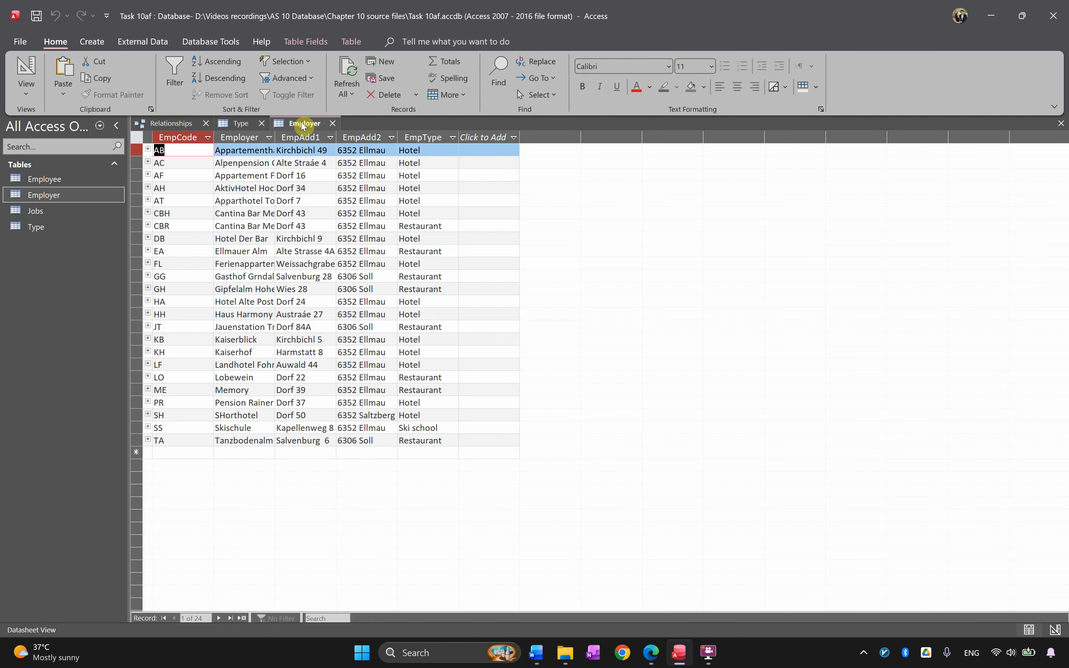
{"action": "left_click", "coordinate": [424, 137]}
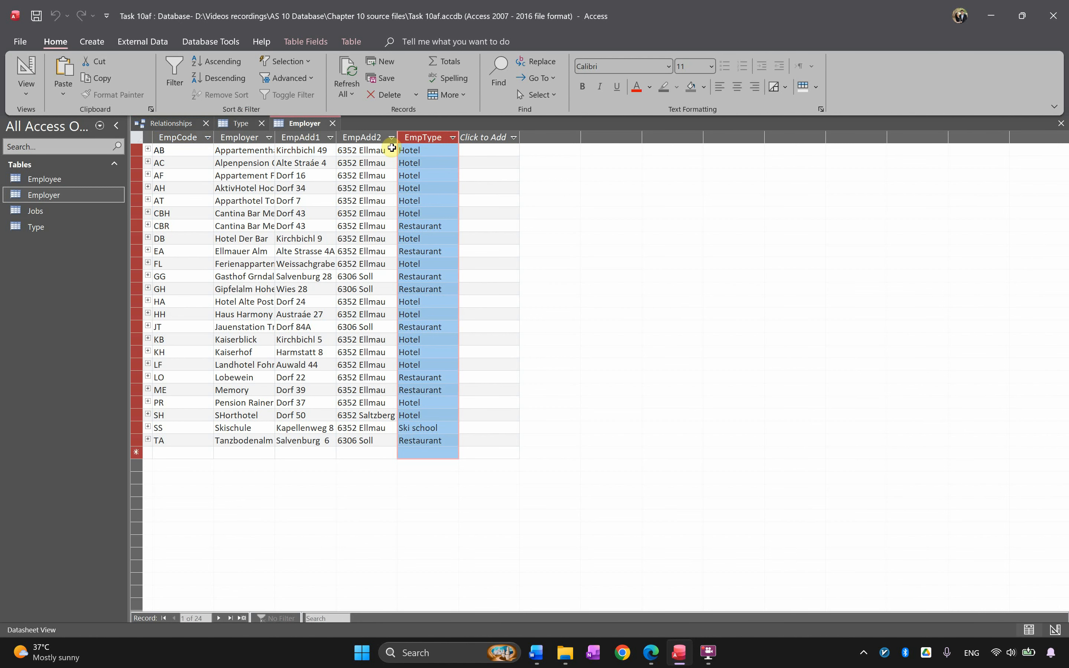
{"action": "left_click", "coordinate": [241, 123]}
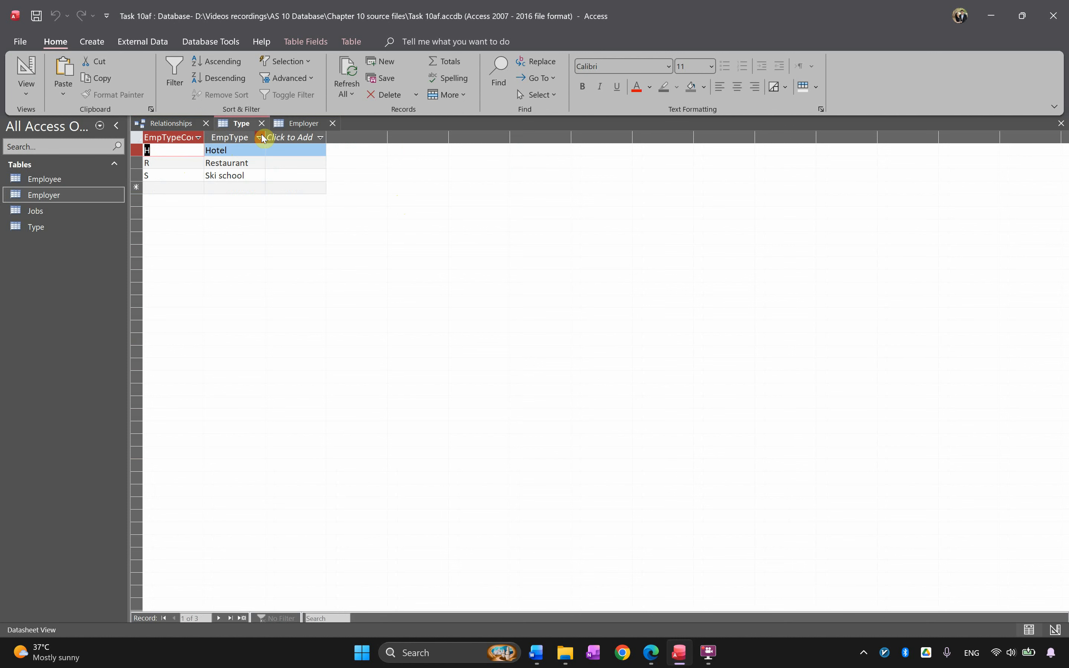
{"action": "left_click", "coordinate": [285, 125]}
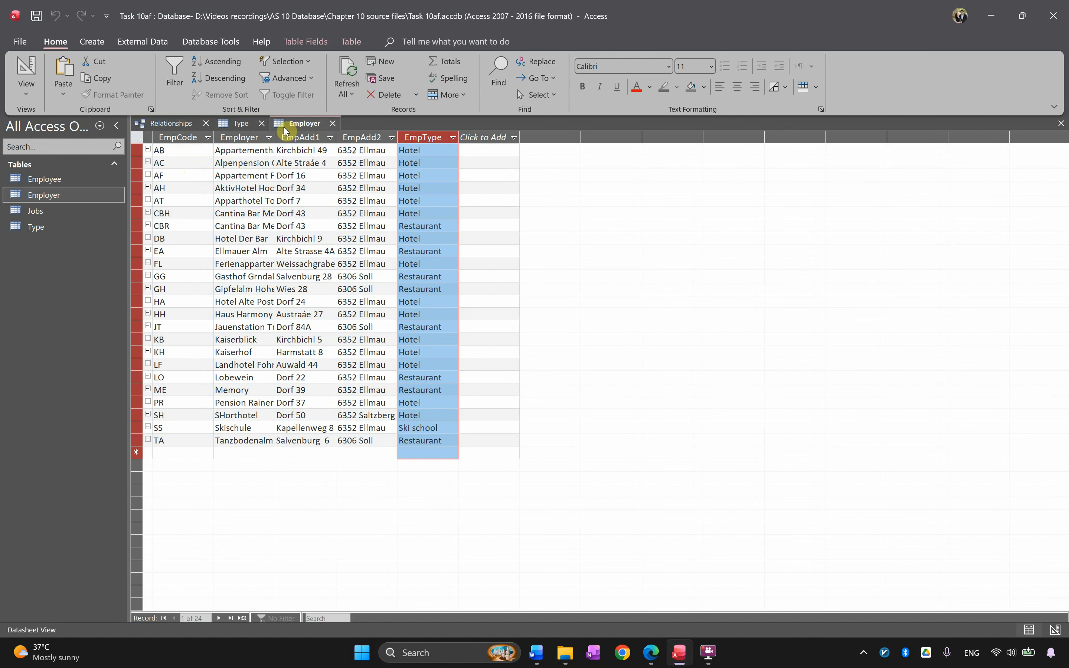
Shorten the EmpType value from Hotel to H for the Employer records AB, AC, AF, AH, AT and CBH.
{"action": "left_click", "coordinate": [424, 153]}
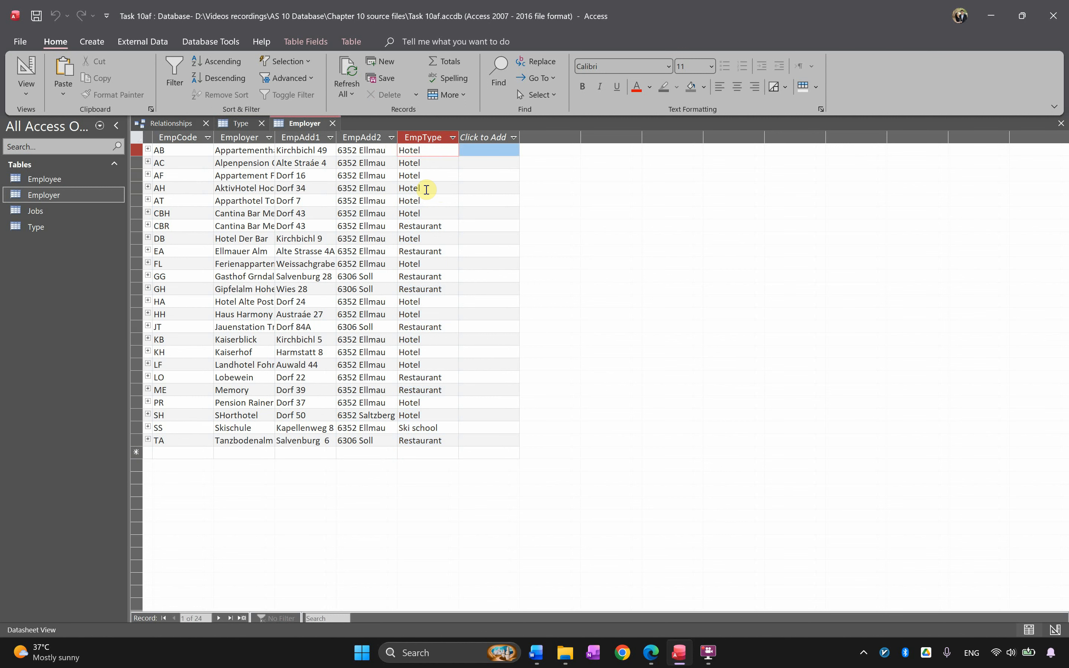
{"action": "left_click", "coordinate": [431, 162]}
{"action": "key", "text": "BackSpace"}
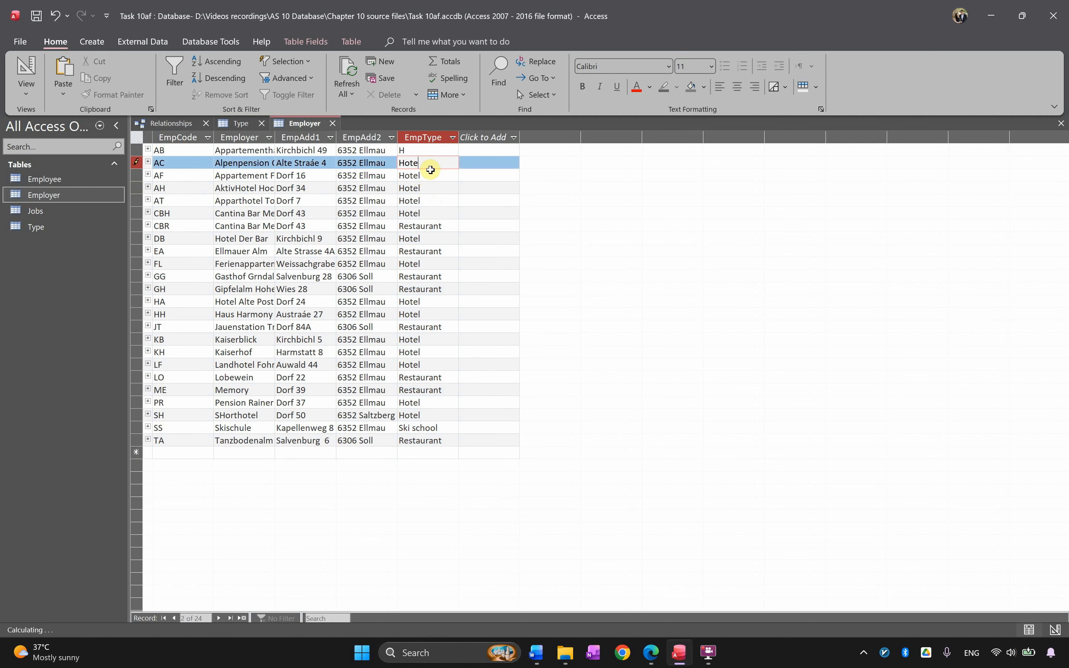
{"action": "left_click", "coordinate": [432, 176]}
{"action": "key", "text": "BackSpace"}
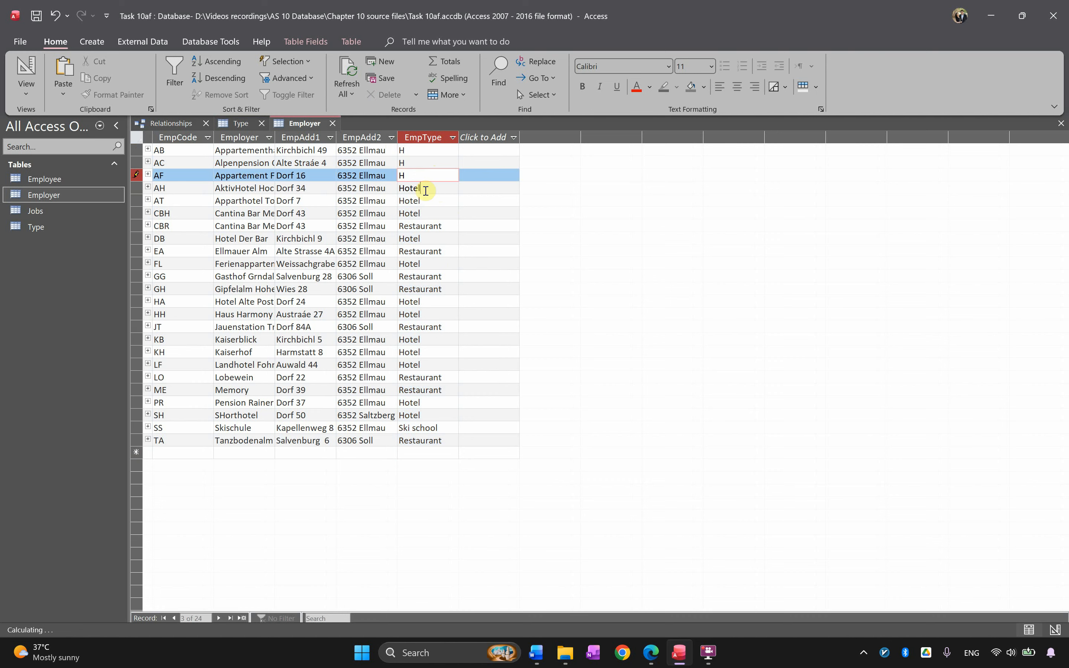
{"action": "left_click", "coordinate": [426, 191]}
{"action": "key", "text": "BackSpace"}
{"action": "key", "text": "BackSpace"}
{"action": "key", "text": "BackSpace"}
{"action": "key", "text": "BackSpace"}
{"action": "left_click", "coordinate": [425, 203]}
{"action": "key", "text": "BackSpace"}
{"action": "key", "text": "BackSpace"}
{"action": "left_click", "coordinate": [430, 216]}
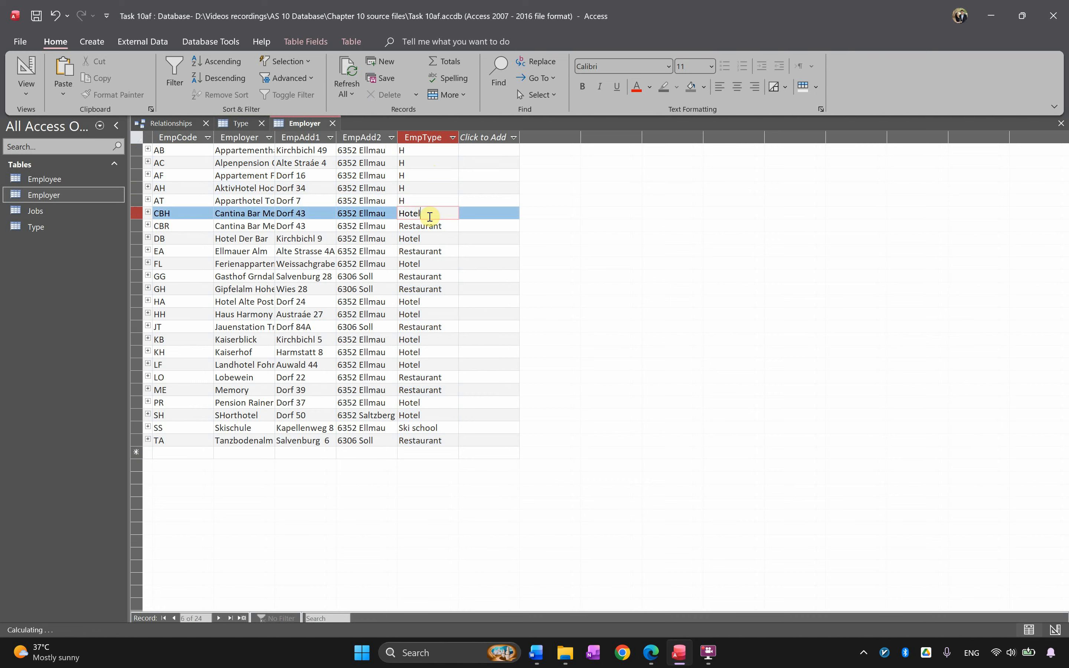
Replace EmpType with its one-letter code for the next two Employer records: R for CBR and H for DB.
{"action": "left_click", "coordinate": [446, 225]}
{"action": "key", "text": "BackSpace"}
{"action": "key", "text": "BackSpace"}
{"action": "key", "text": "BackSpace"}
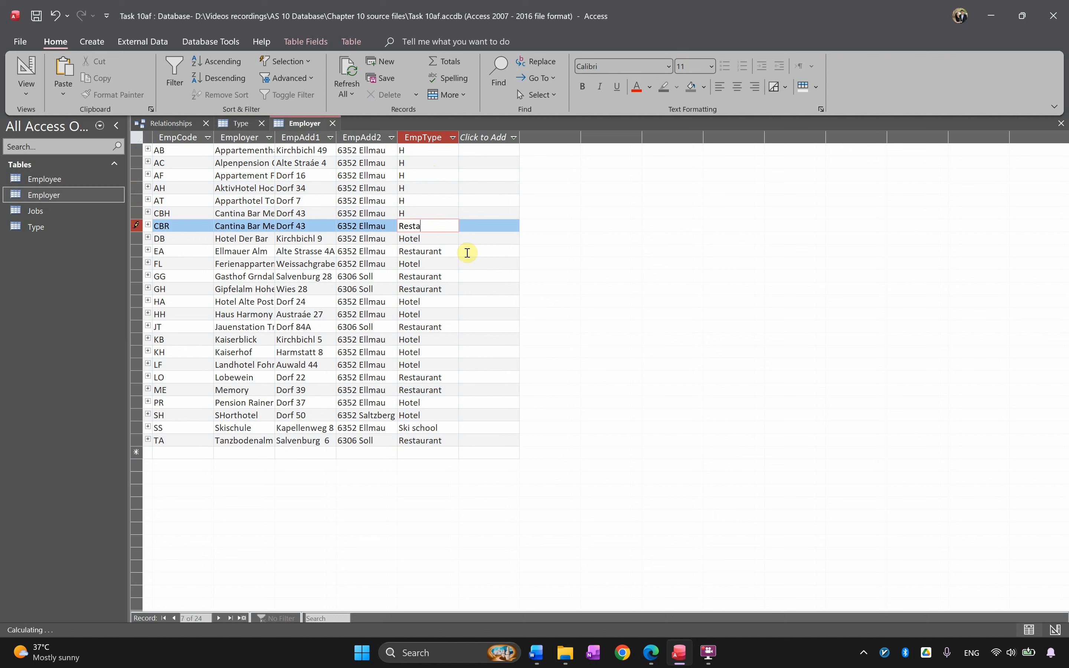
{"action": "left_click", "coordinate": [430, 240]}
{"action": "key", "text": "BackSpace"}
{"action": "key", "text": "BackSpace"}
{"action": "key", "text": "BackSpace"}
{"action": "key", "text": "BackSpace"}
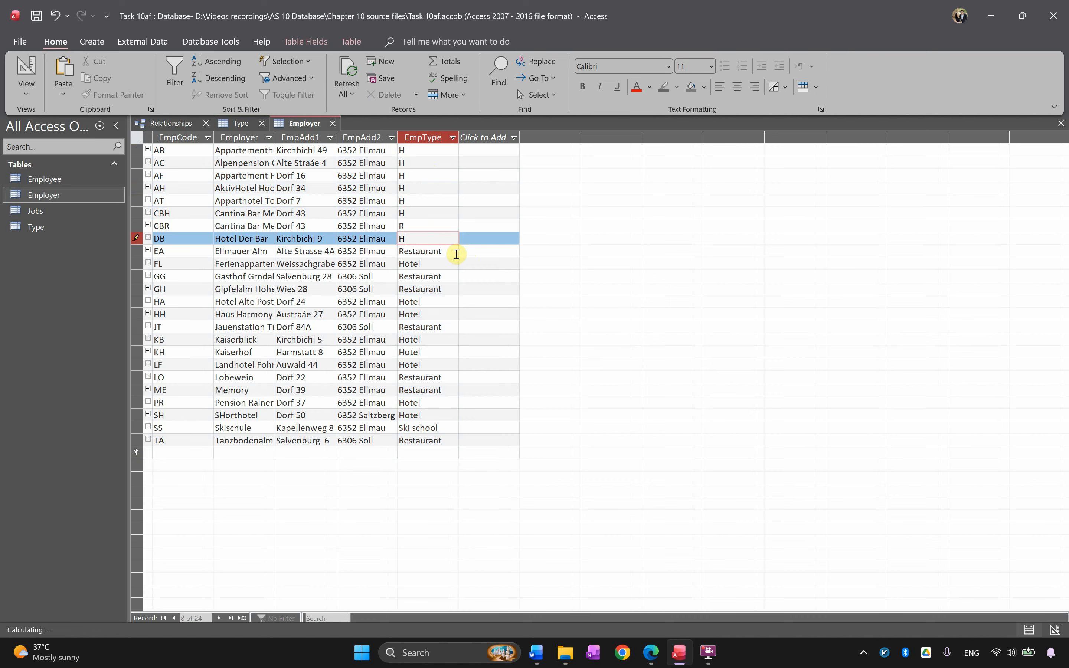
Shorten EmpType in the Employer records EA to TA to H for hotels, R for restaurants and S for the ski school.
{"action": "left_click_drag", "start_coordinate": [442, 252], "coordinate": [405, 440]}
{"action": "key", "text": "BackSpace"}
{"action": "key", "text": "BackSpace"}
{"action": "key", "text": "BackSpace"}
{"action": "key", "text": "BackSpace"}
{"action": "key", "text": "BackSpace"}
{"action": "key", "text": "BackSpace"}
{"action": "key", "text": "BackSpace"}
{"action": "key", "text": "BackSpace"}
{"action": "key", "text": "BackSpace"}
{"action": "key", "text": "BackSpace"}
{"action": "key", "text": "BackSpace"}
{"action": "key", "text": "BackSpace"}
{"action": "key", "text": "BackSpace"}
{"action": "key", "text": "BackSpace"}
{"action": "key", "text": "BackSpace"}
{"action": "key", "text": "BackSpace"}
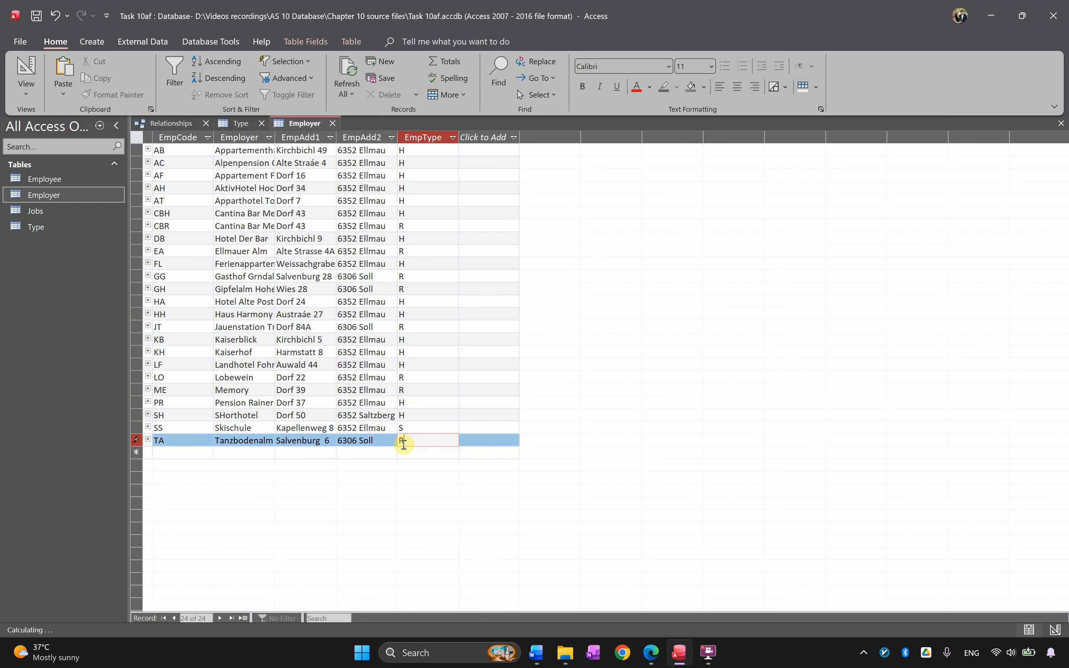
{"action": "left_click", "coordinate": [423, 255]}
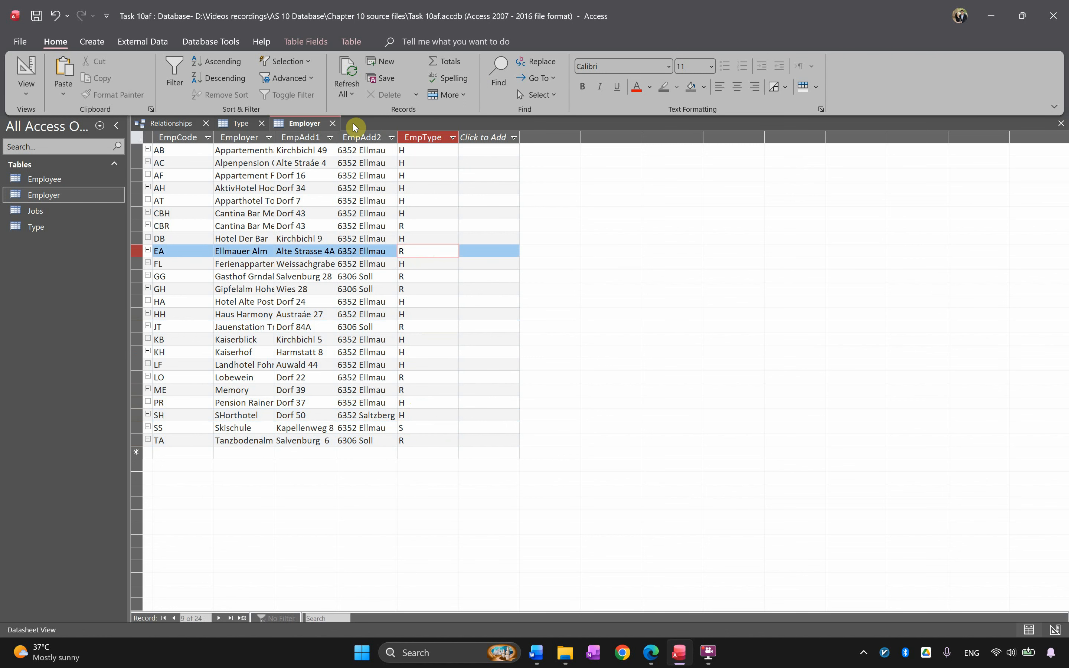
Rename the EmpType field to EmpTypeCode in the Employer table design and save the table.
{"action": "left_click", "coordinate": [26, 93]}
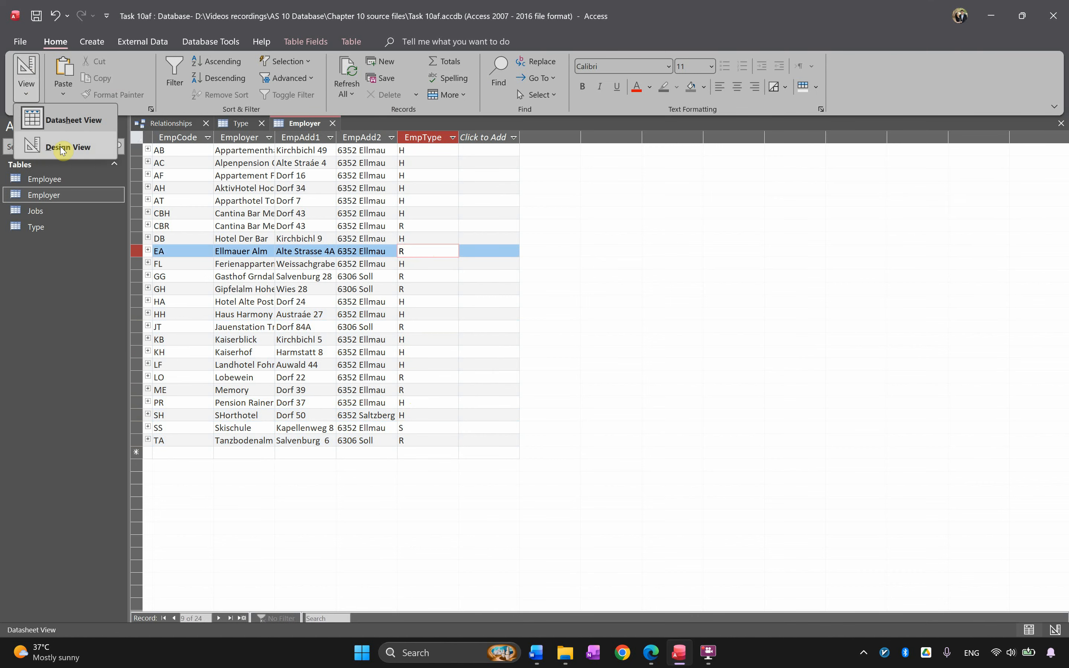
{"action": "left_click", "coordinate": [65, 150]}
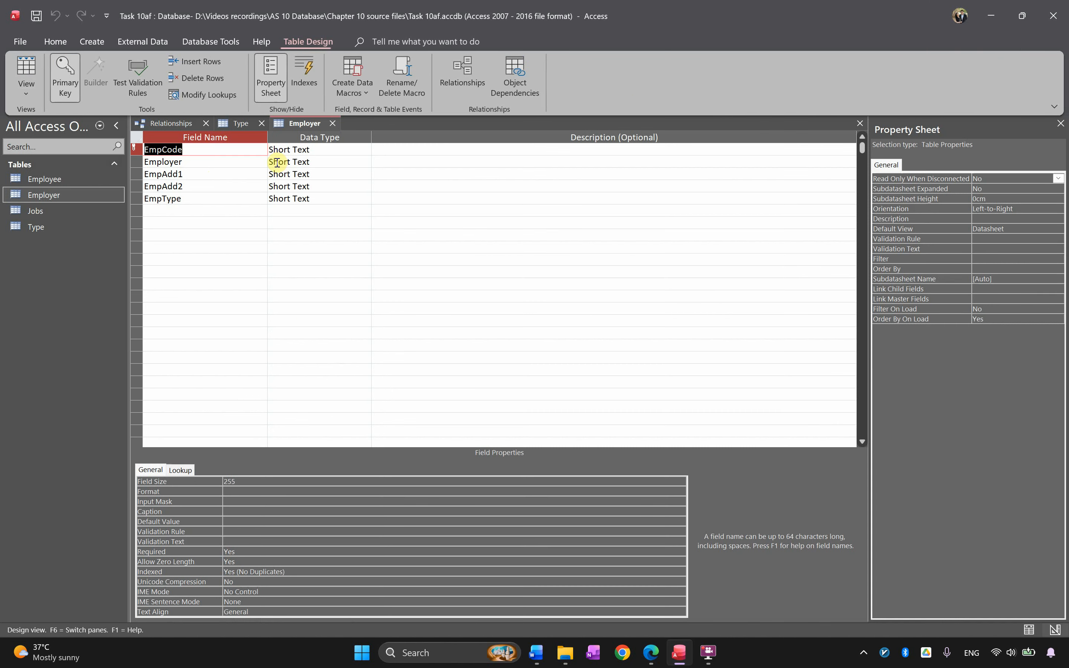
{"action": "left_click", "coordinate": [200, 202]}
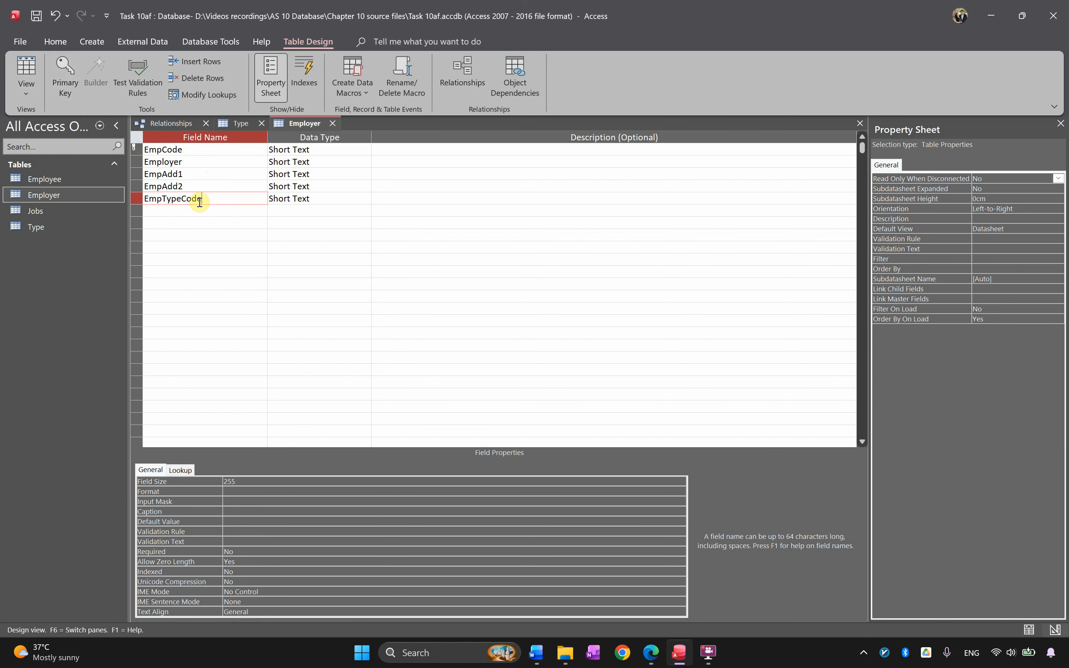
{"action": "right_click", "coordinate": [305, 123]}
{"action": "left_click", "coordinate": [321, 134]}
Check the EmpTypeCode and EmpType columns of the Type table against the Employer design, and close both tables.
{"action": "left_click", "coordinate": [239, 124]}
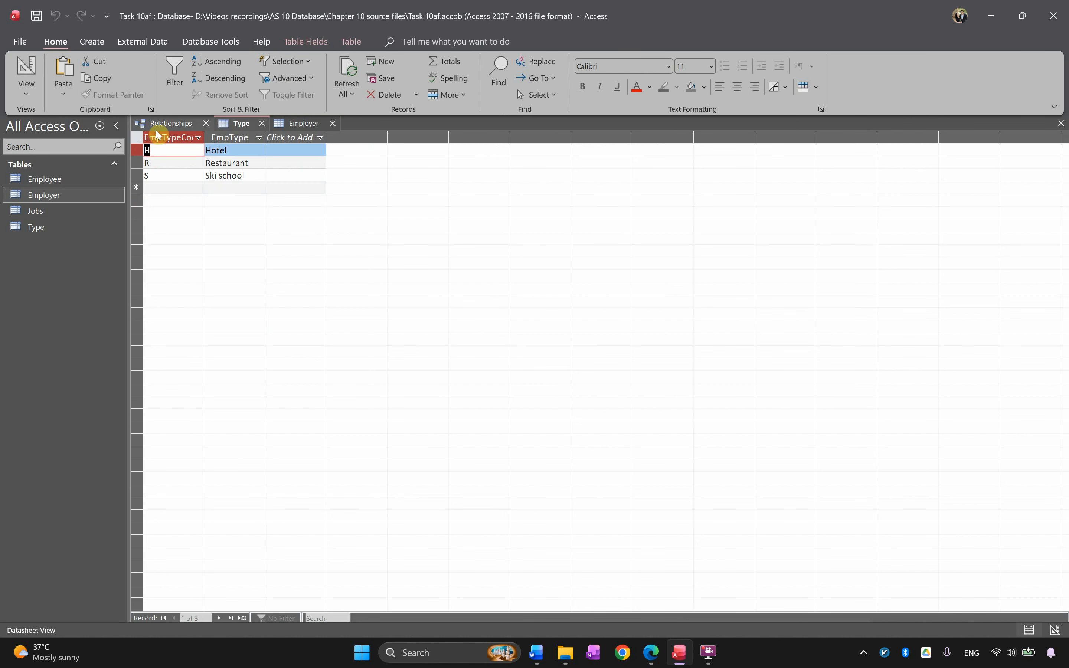
{"action": "left_click", "coordinate": [172, 138]}
{"action": "left_click", "coordinate": [230, 137]}
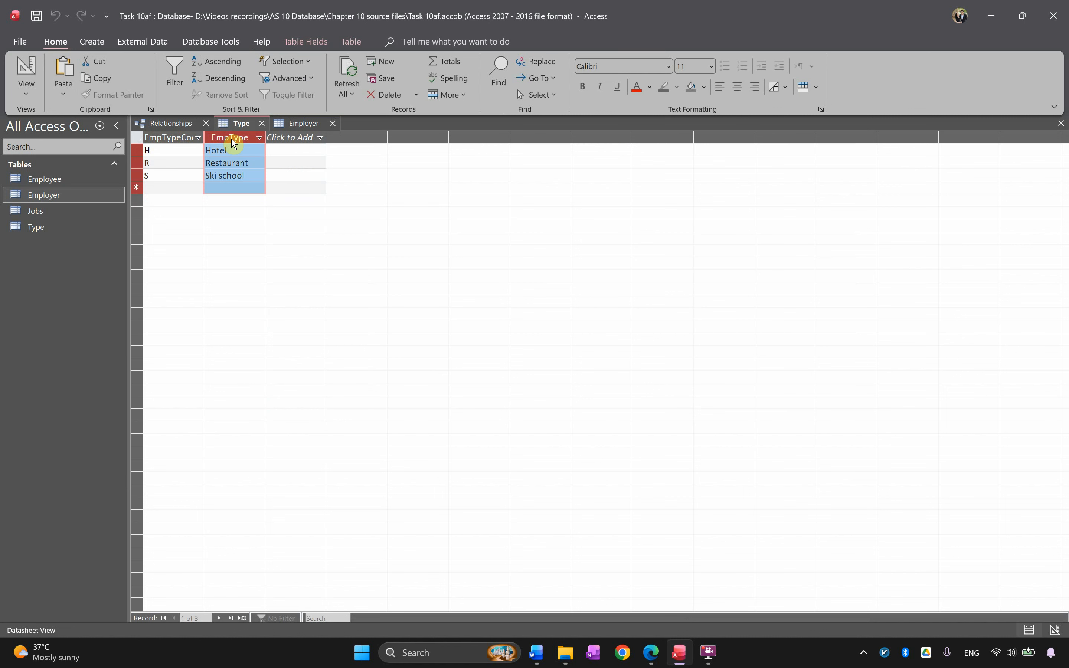
{"action": "left_click", "coordinate": [298, 124]}
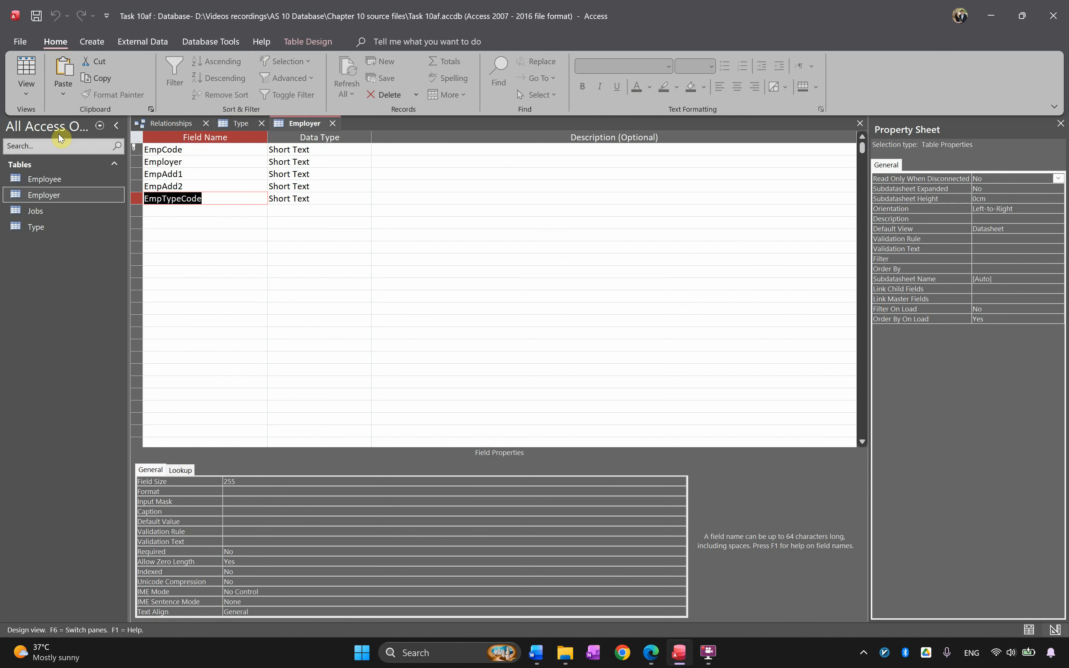
{"action": "left_click", "coordinate": [260, 124]}
{"action": "left_click", "coordinate": [277, 124]}
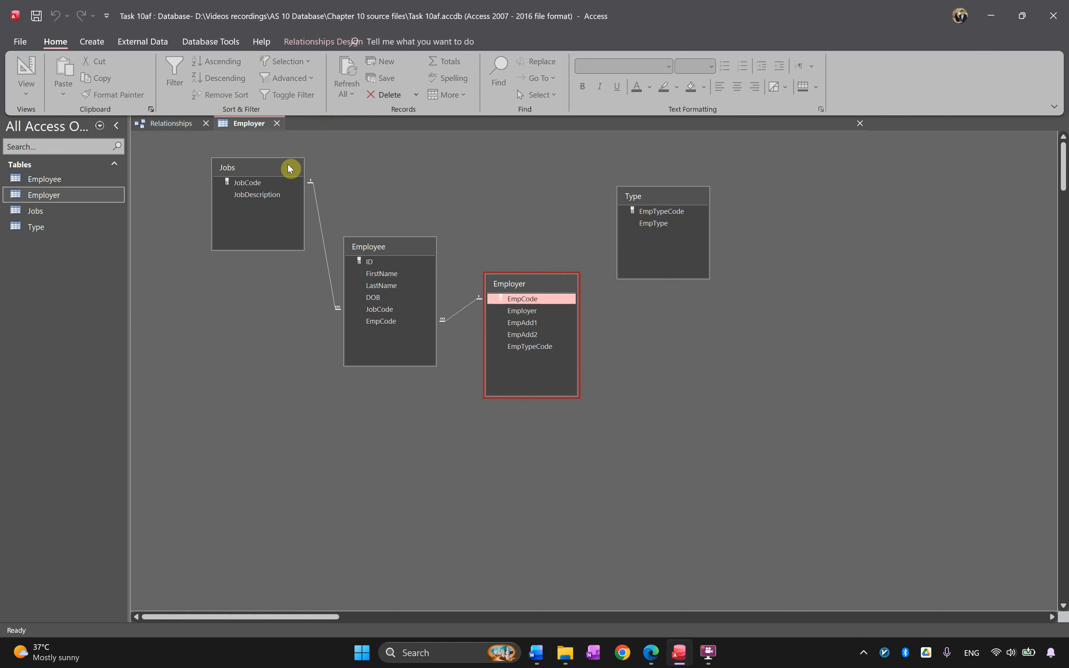
Create a one-to-many relationship from EmpTypeCode in Type to EmpTypeCode in Employer with referential integrity enforced.
{"action": "left_click_drag", "start_coordinate": [653, 215], "coordinate": [533, 353]}
{"action": "left_click", "coordinate": [509, 257]}
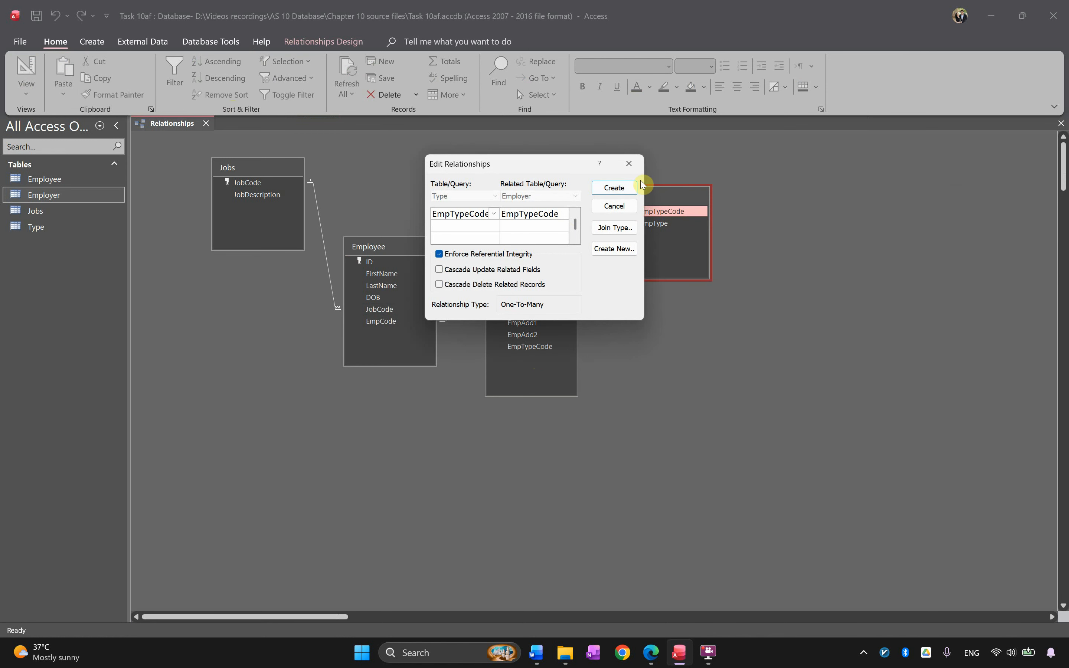
{"action": "left_click", "coordinate": [614, 188]}
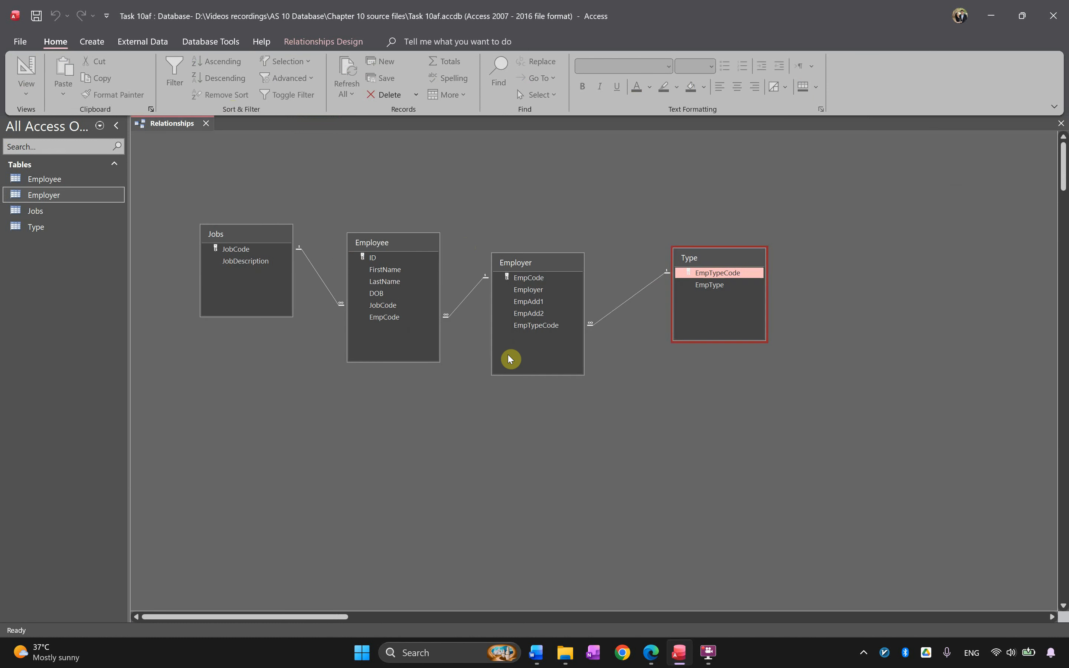